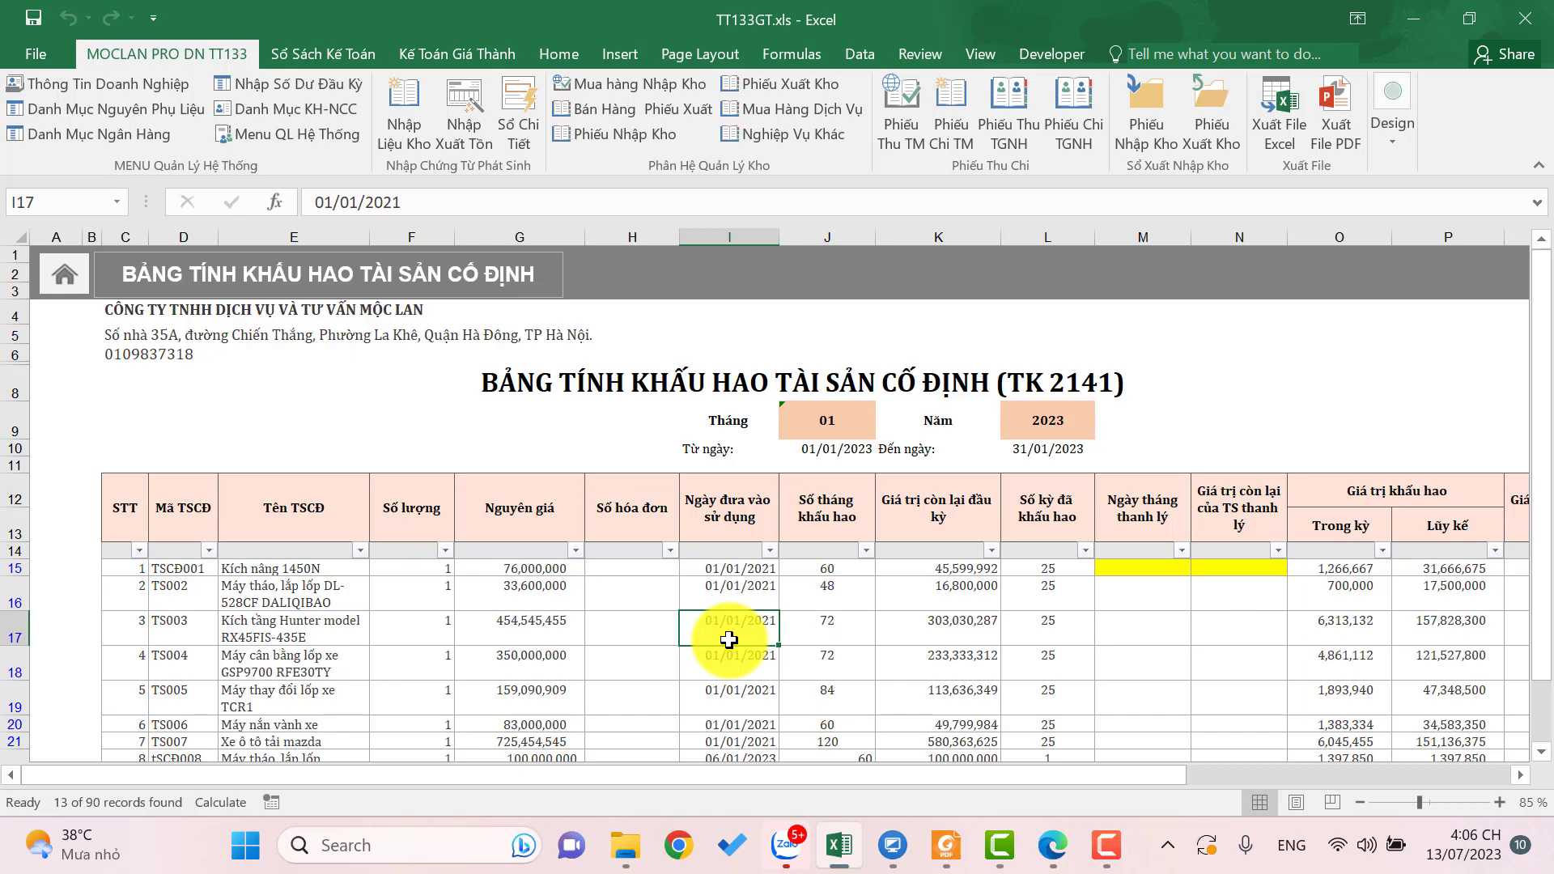
- Start a new sales voucher (Chứng từ bán hàng) from the home sheet and show its customer list
left_click(279, 129)
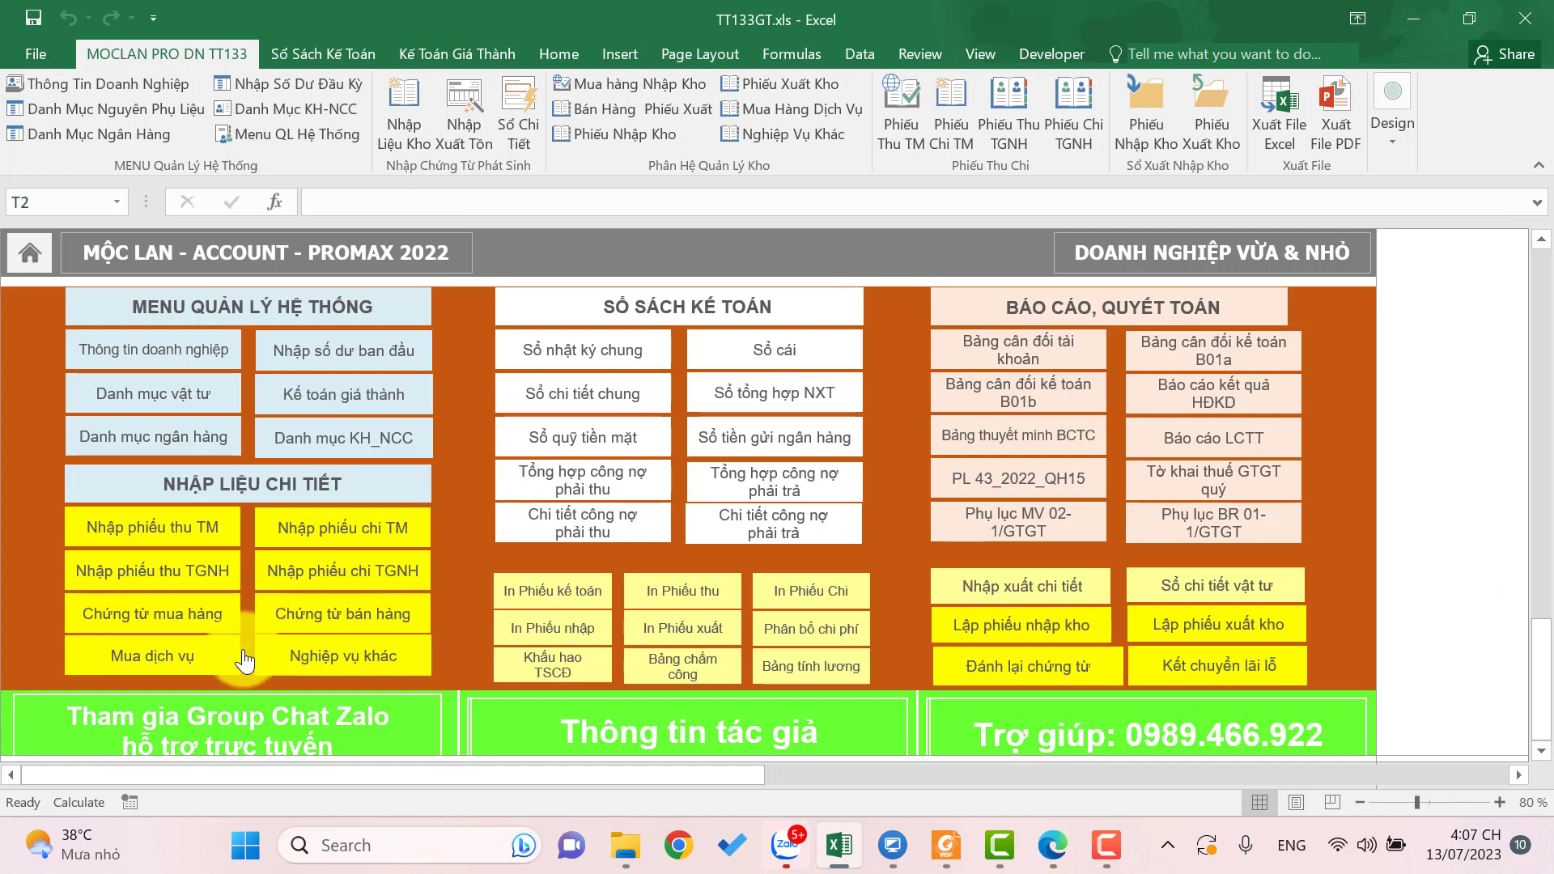
left_click(304, 613)
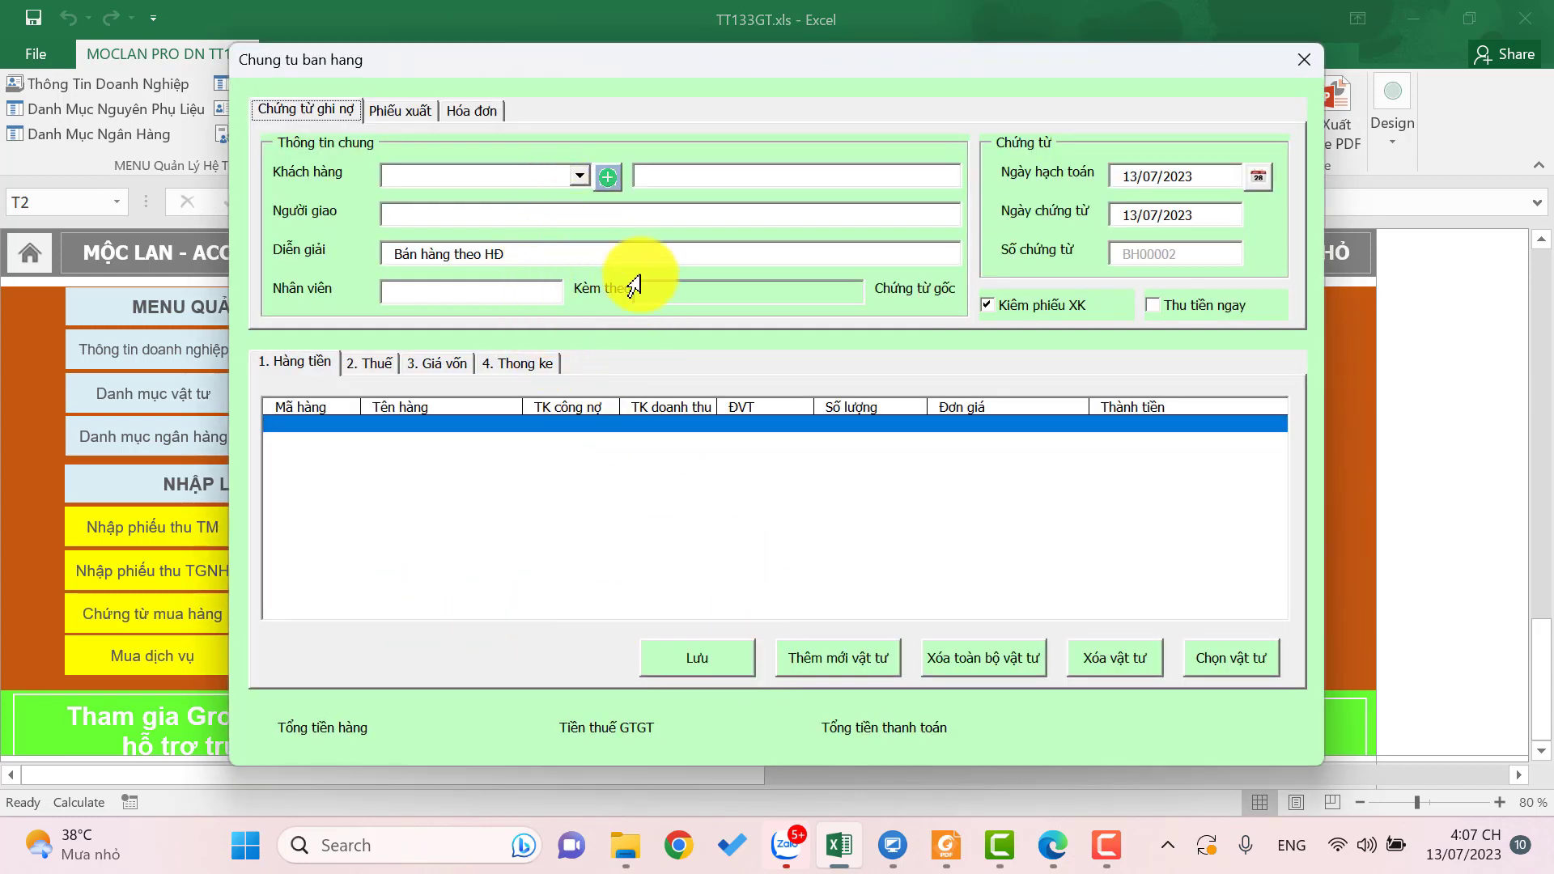
left_click(581, 176)
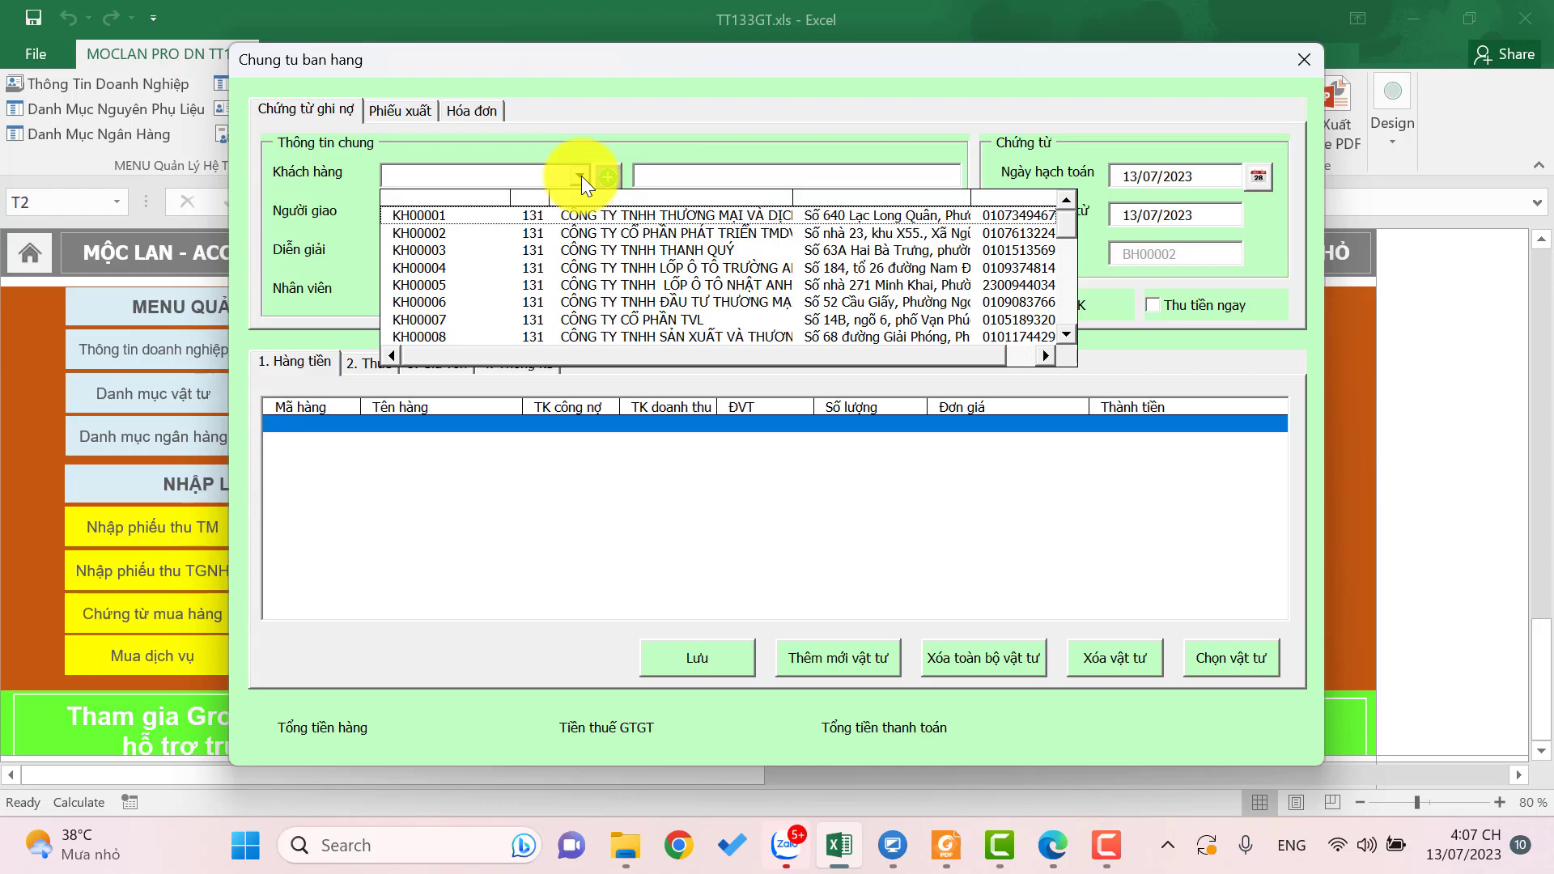
- Read the buyer's tax code on HOADON 23.pdf in Foxit Reader and search the voucher's customer list in Excel by its last four digits
left_click(946, 845)
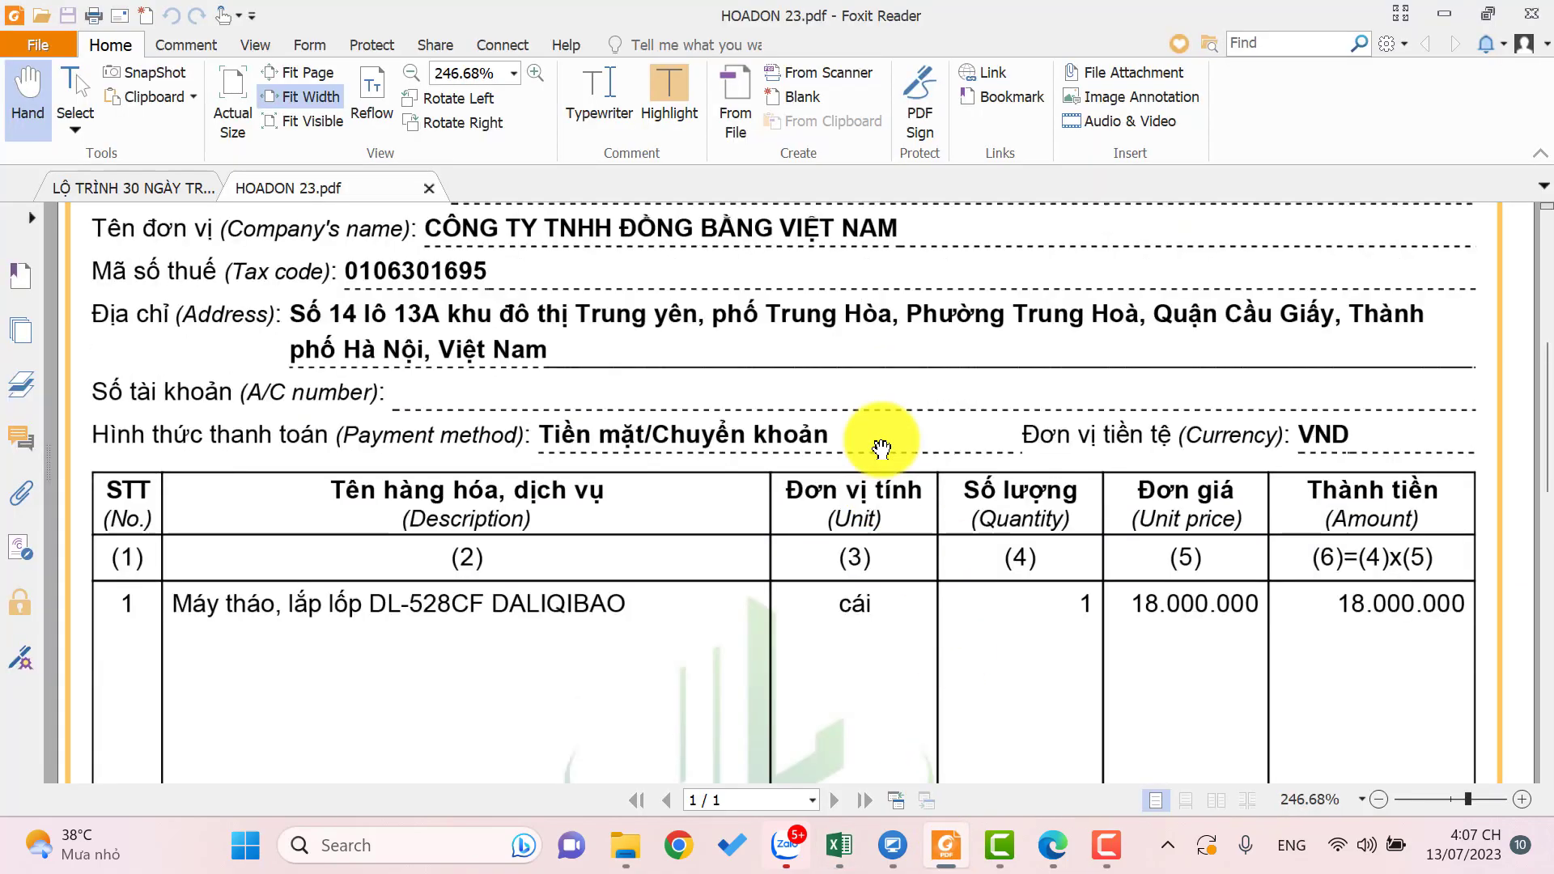
scroll(882, 450, "up", 4)
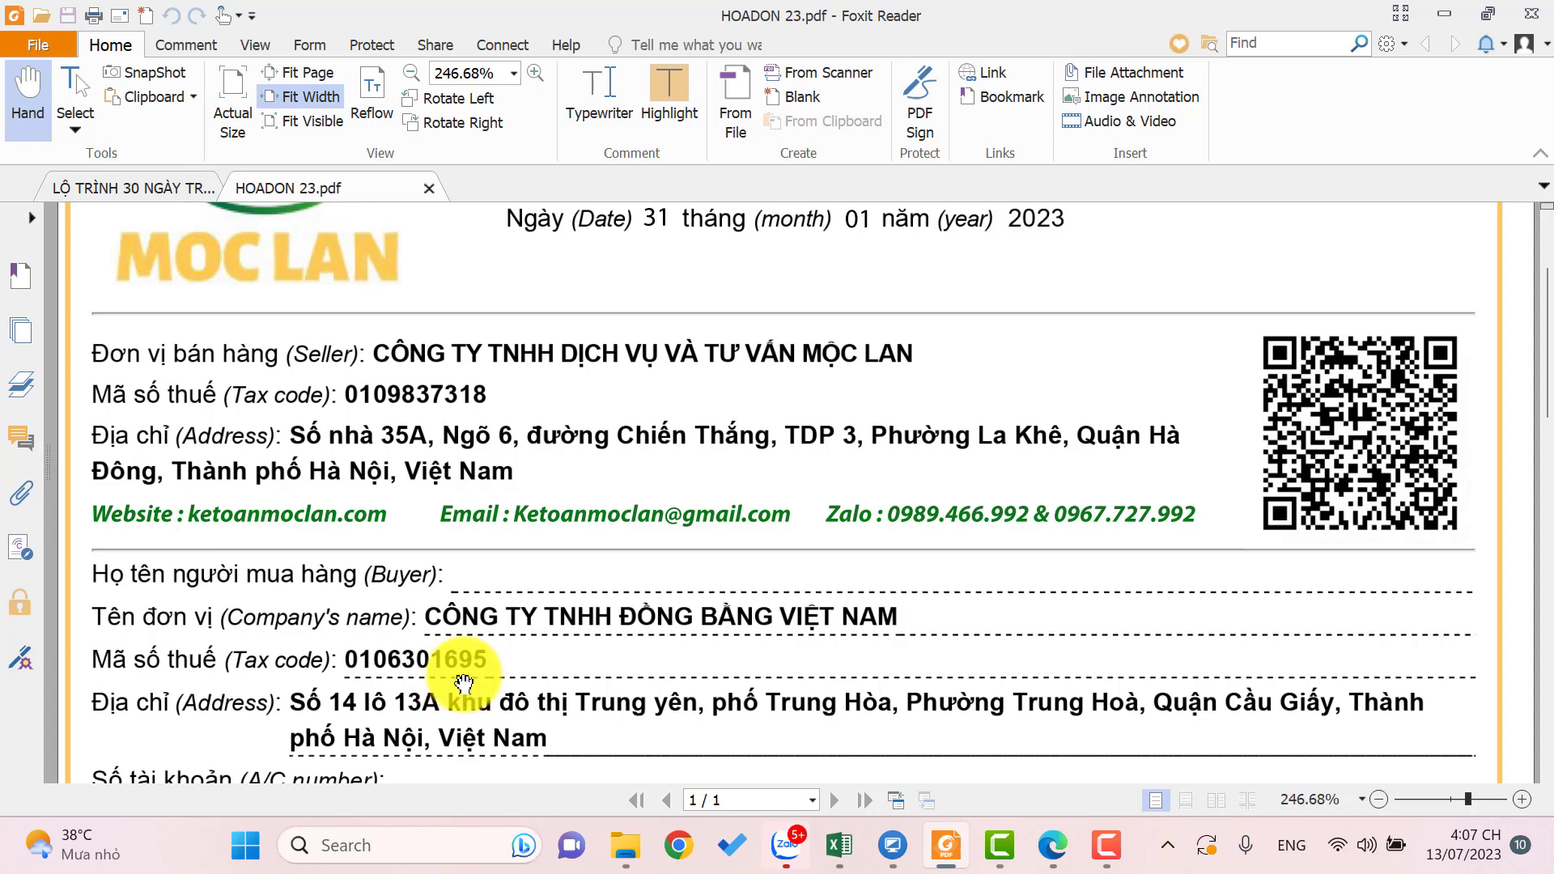
left_click(840, 845)
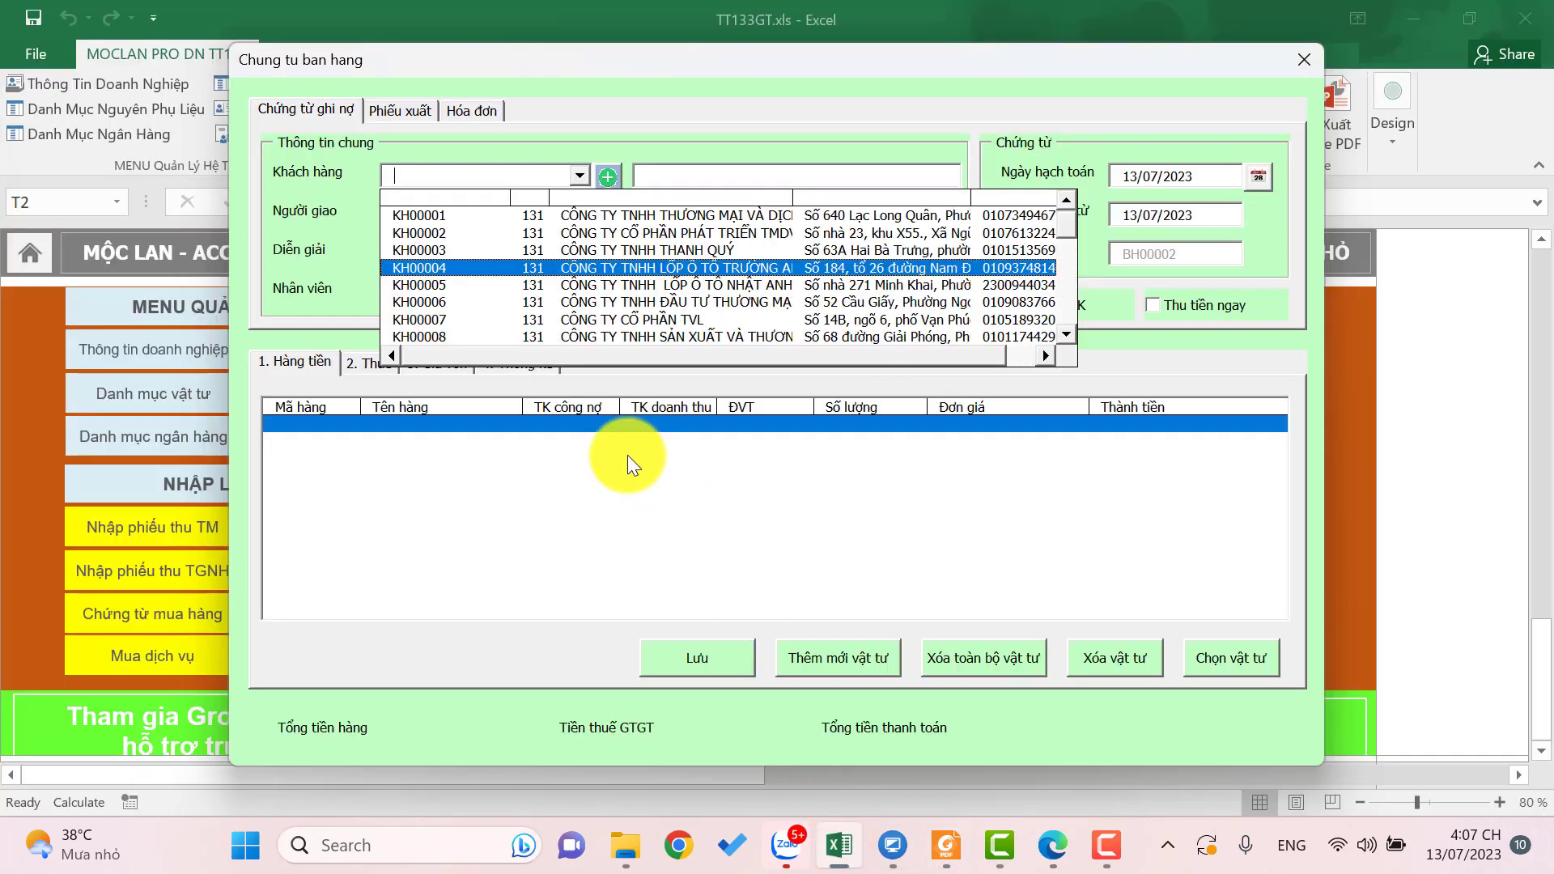
left_click(444, 181)
type("169")
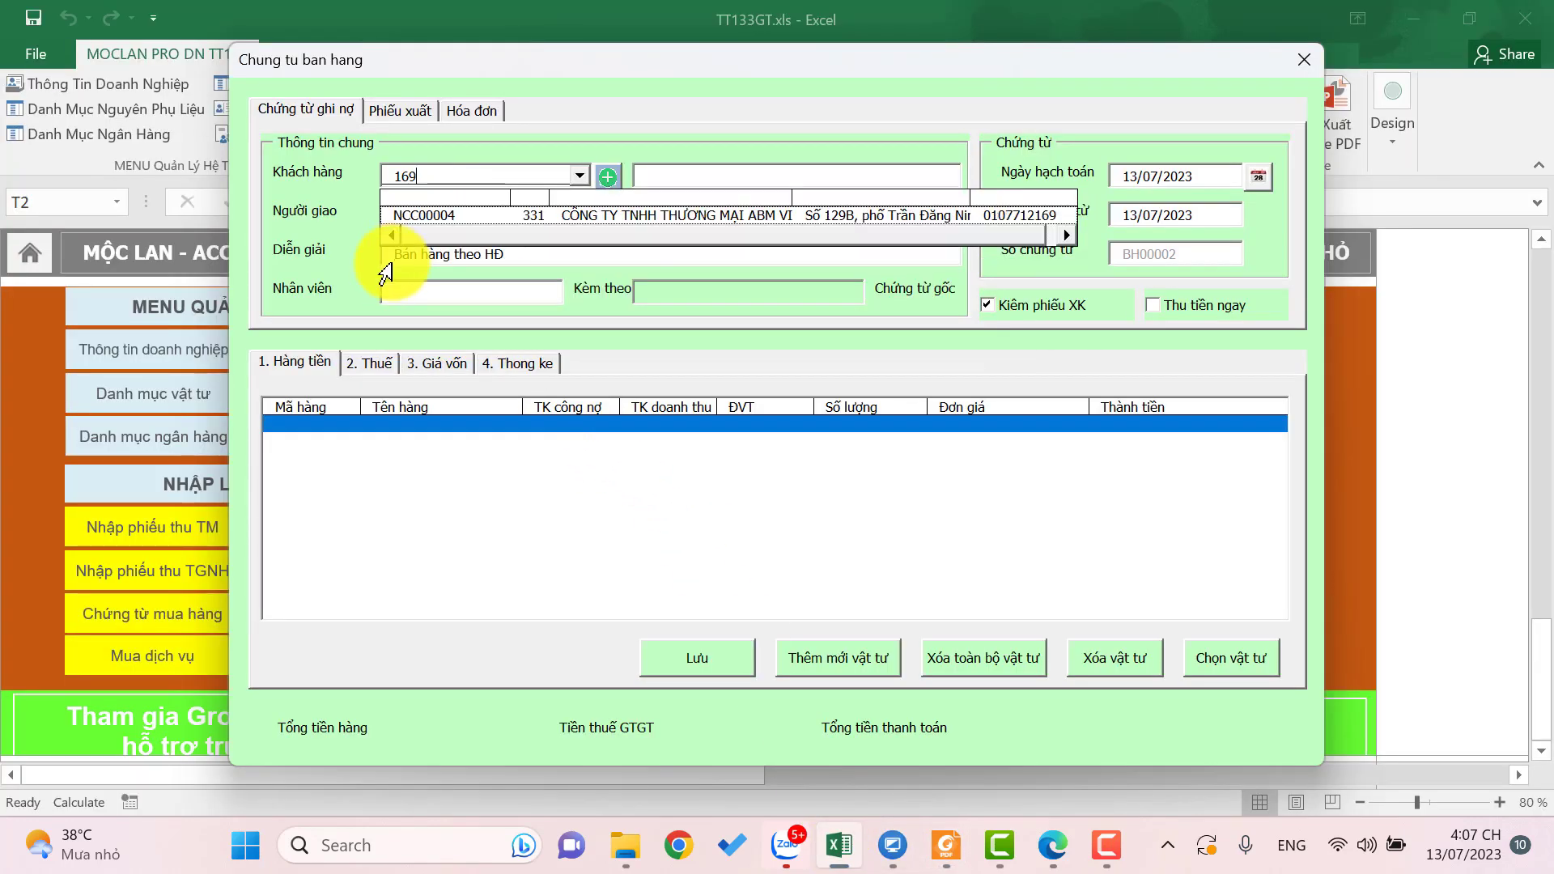
type("5")
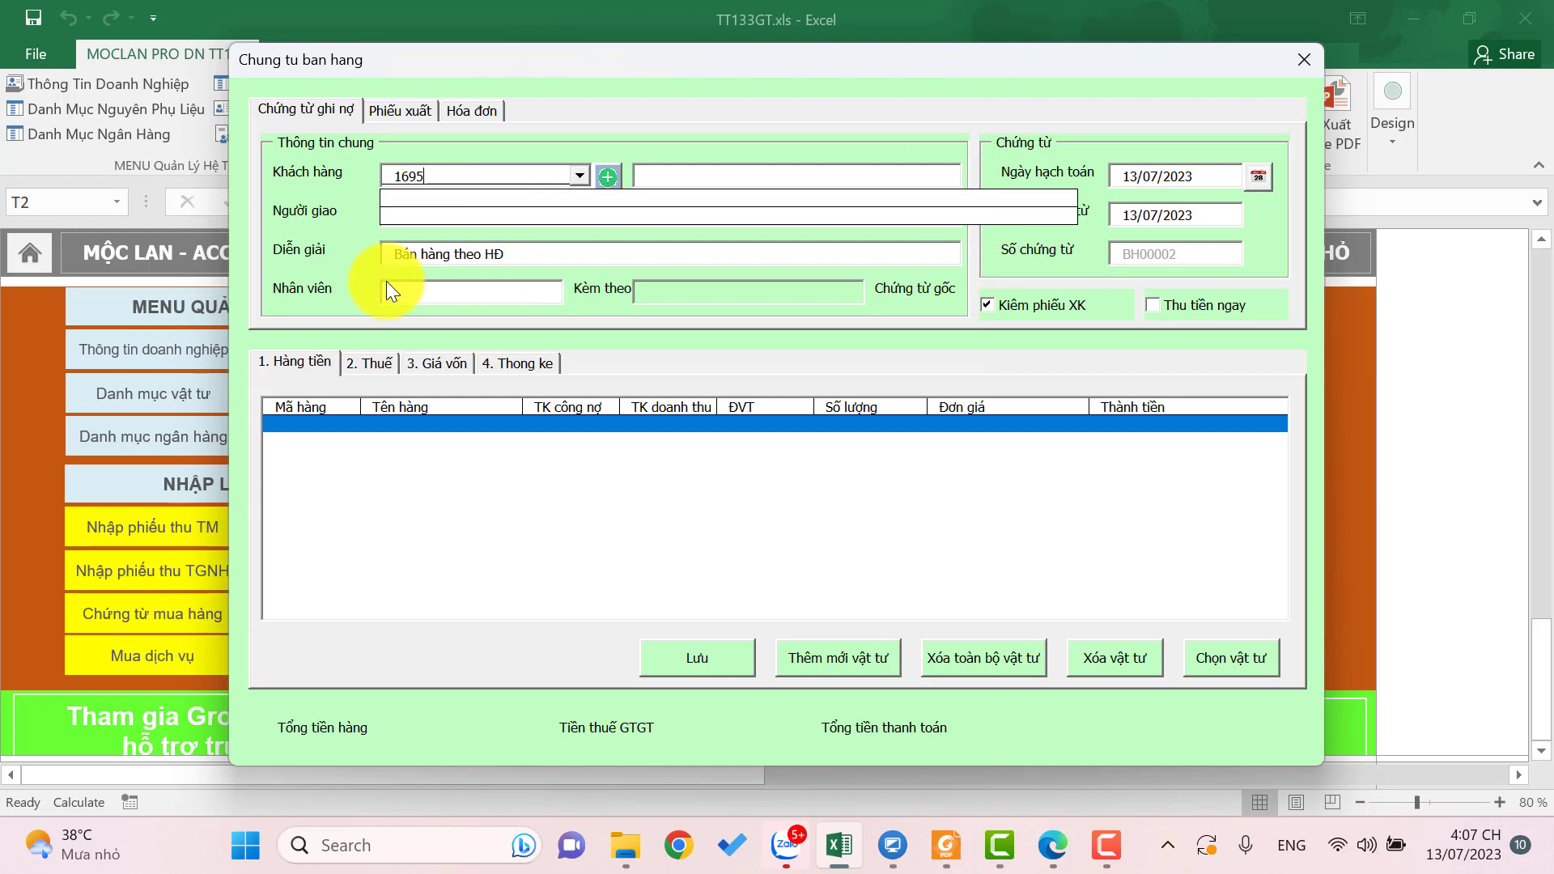
- Start a new customer record from the sales voucher with code 131-DONGBANG and account 131
left_click(608, 183)
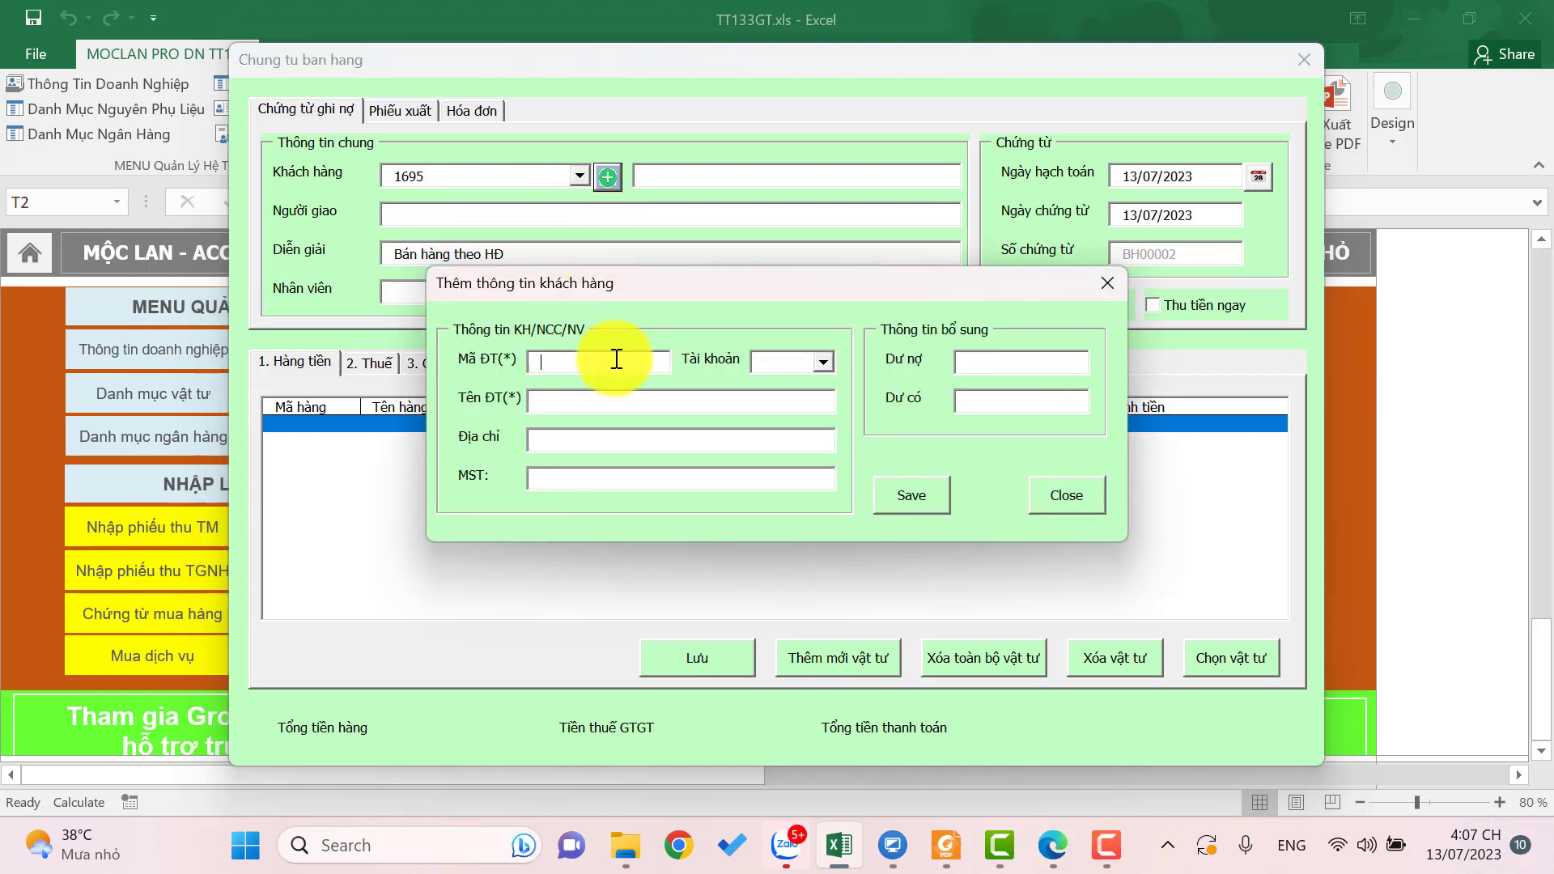
type("131-DONGBANG")
key("Tab")
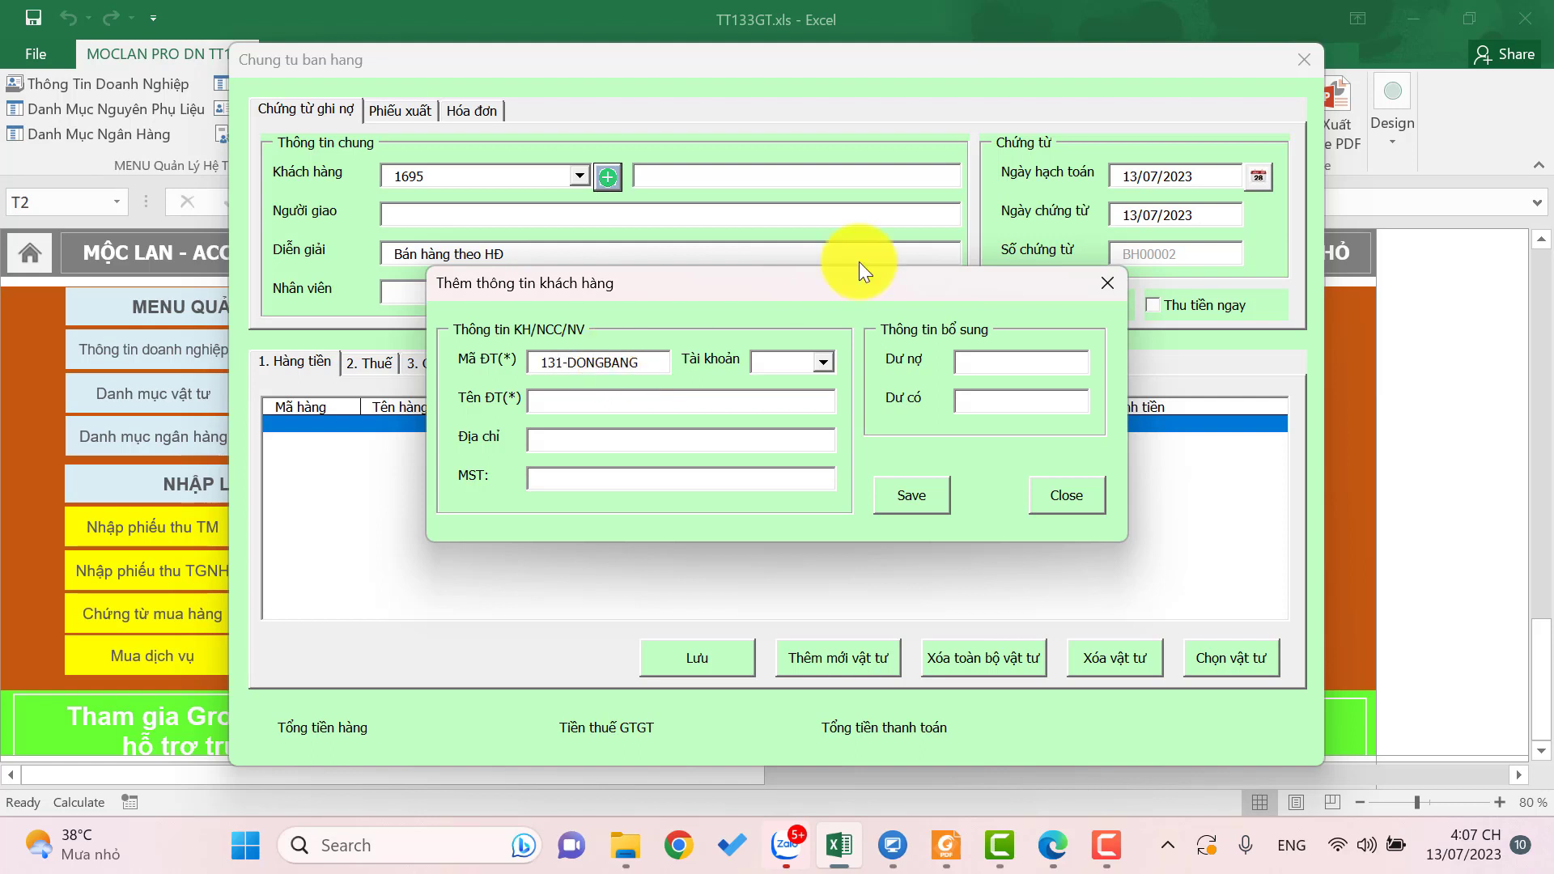
left_click(827, 361)
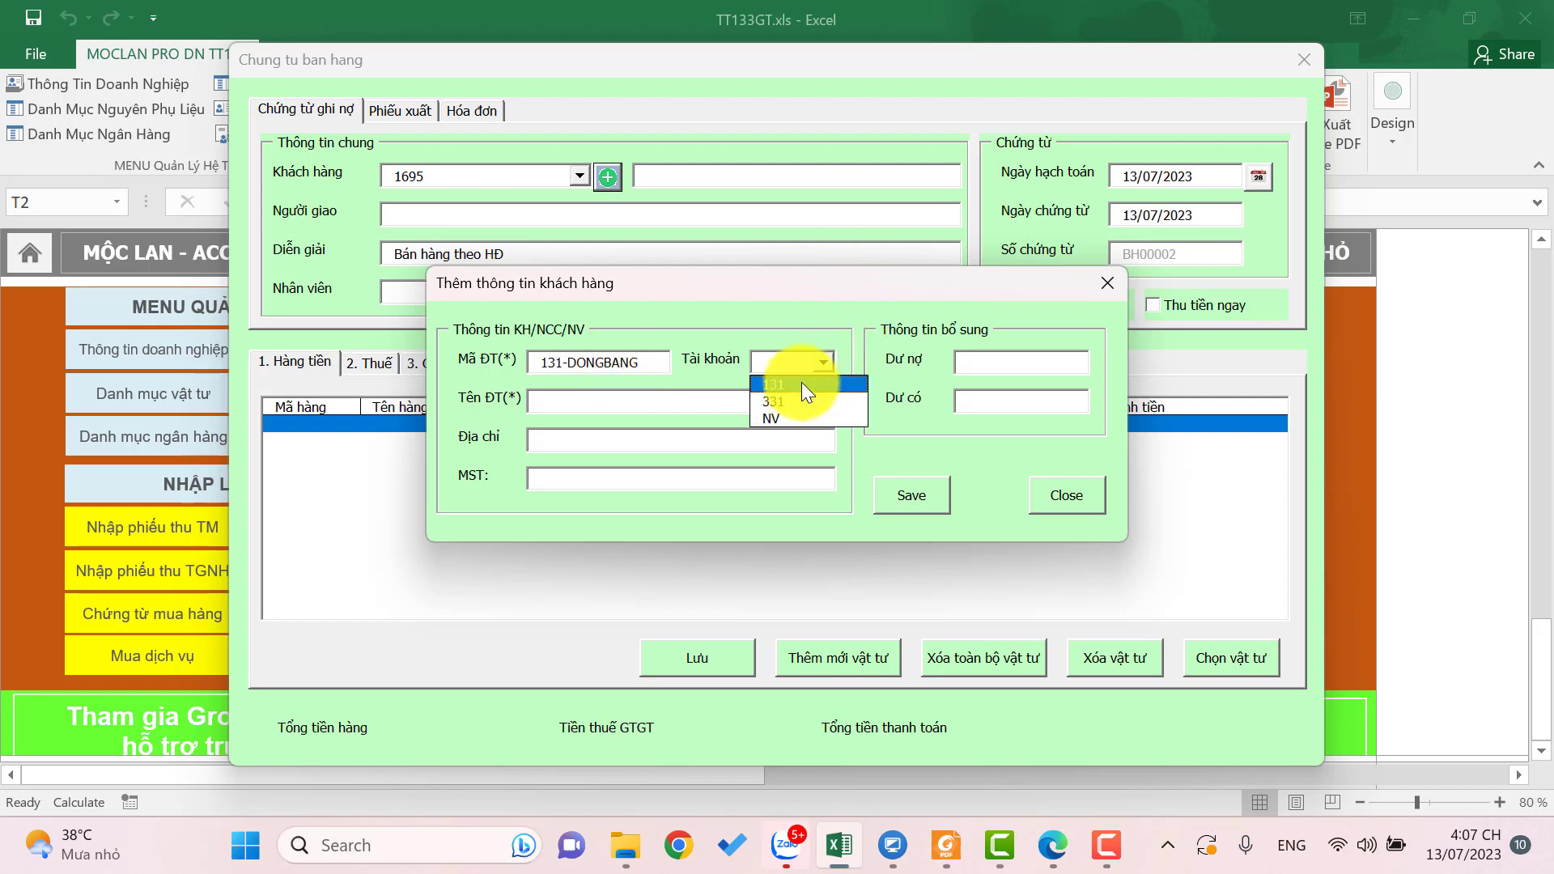
left_click(803, 390)
- Enter CÔNG TY TNHH ĐỒNG BẰNG VIỆT NAM as the new customer's name, taken from the PDF invoice in Foxit Reader
left_click(691, 398)
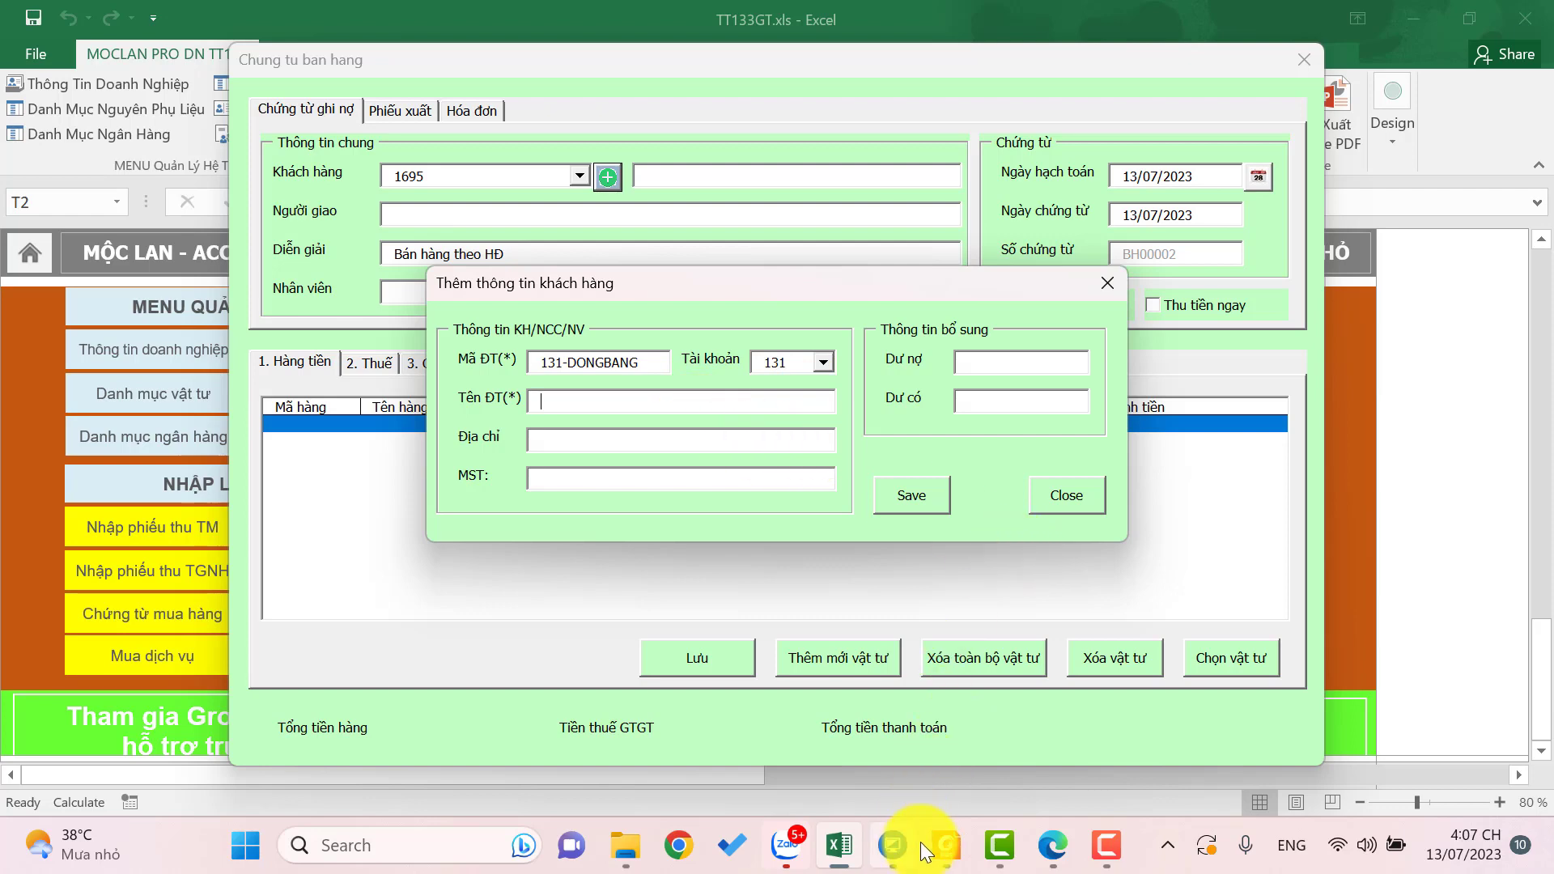
left_click(945, 845)
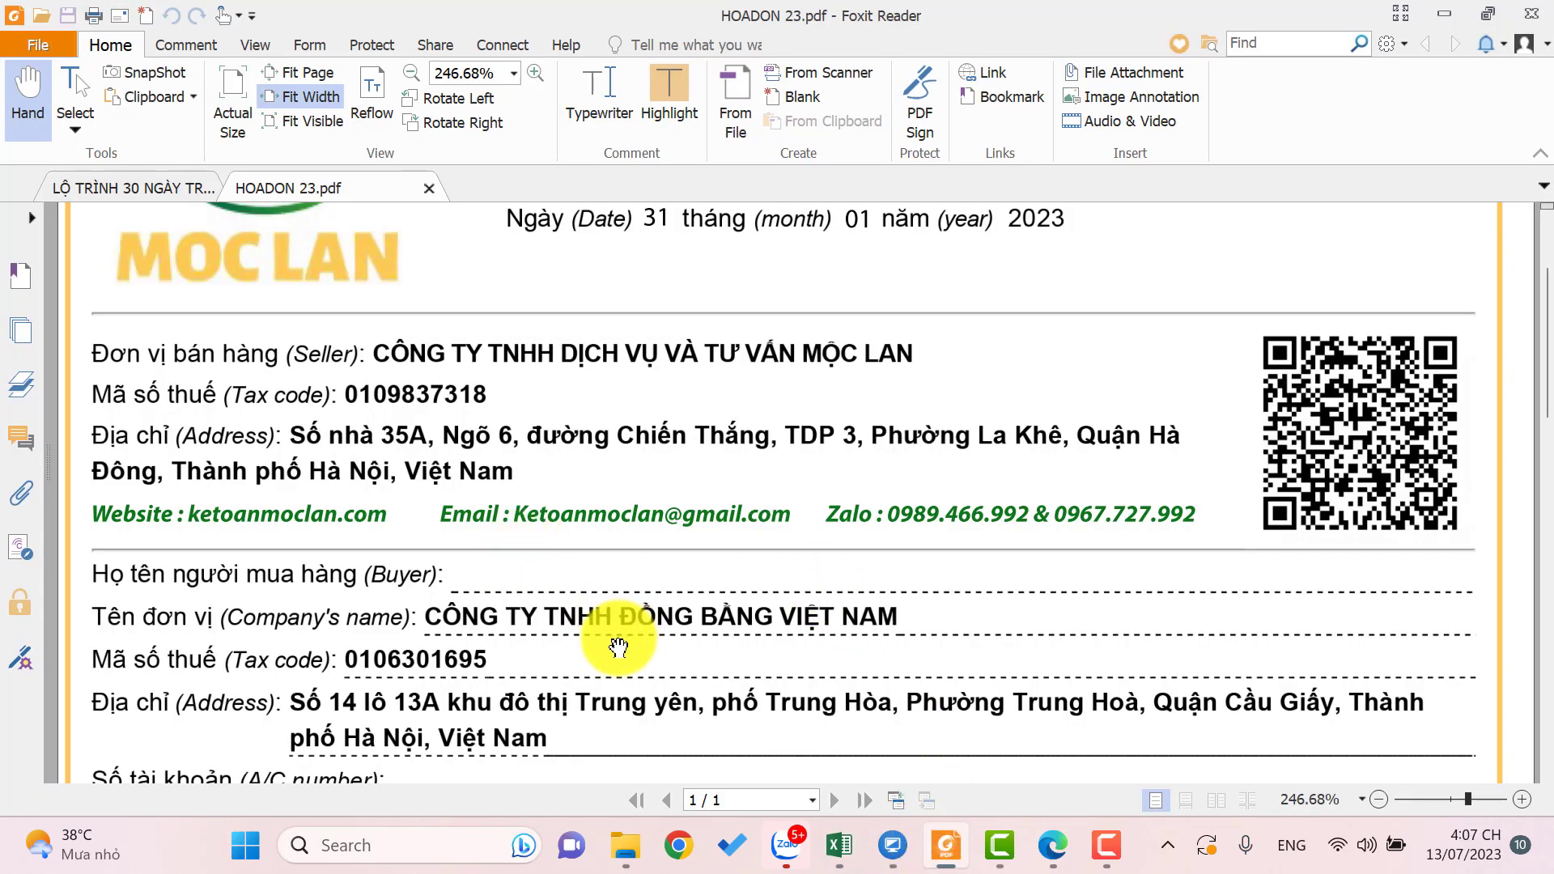
key("alt+Tab")
type("CÔNG TY TNHH ĐỒNG BẰNG VIỆT NAM")
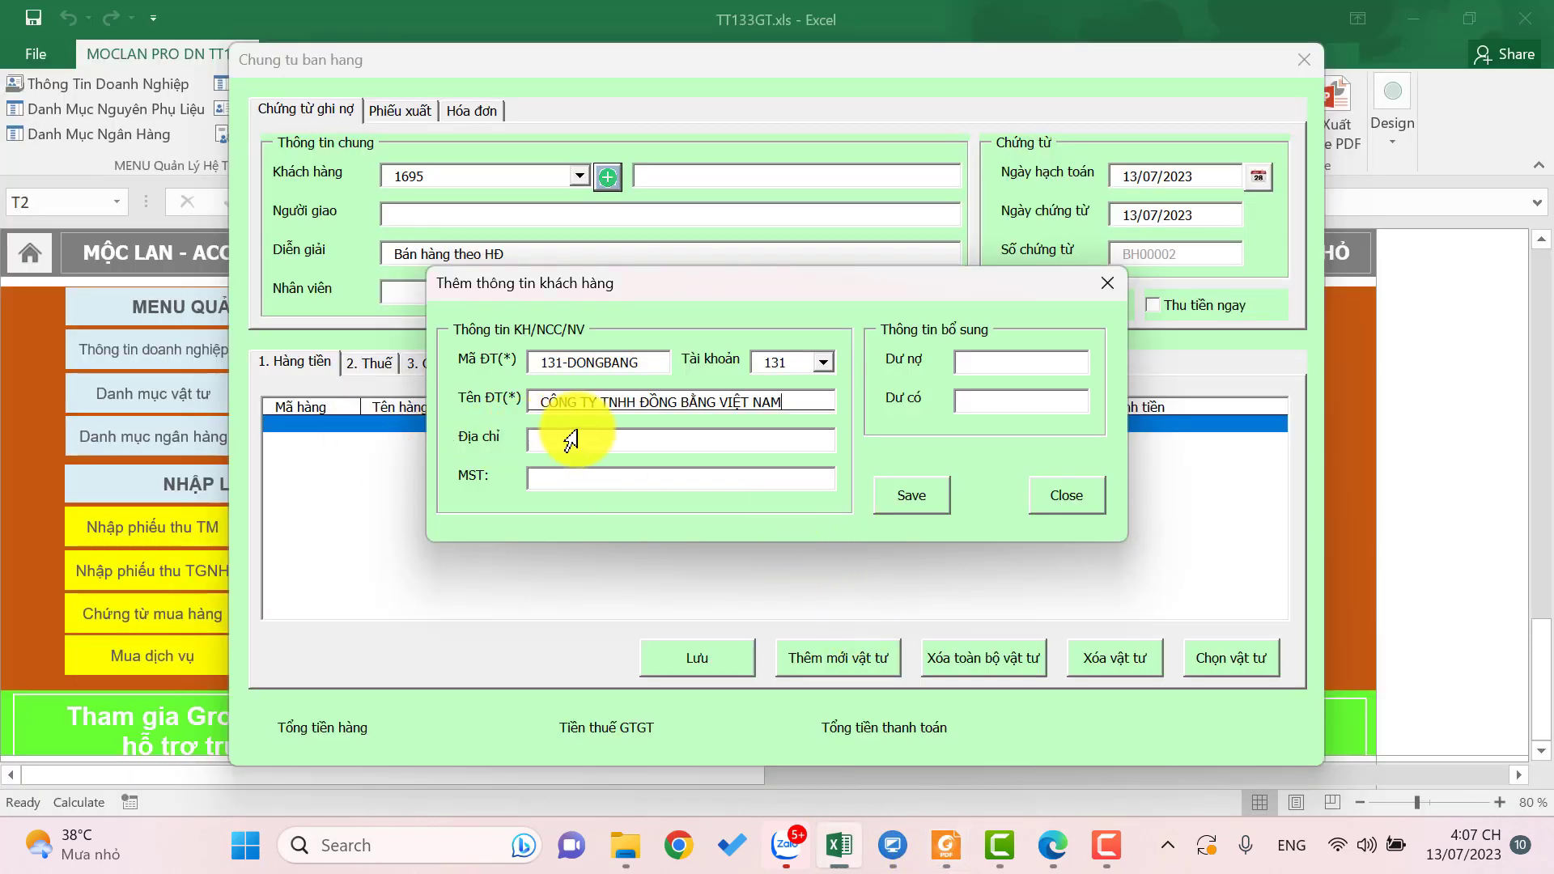
- Fill in the new customer's address and tax code from the PDF invoice and save the customer record
left_click(711, 443)
key("alt+Tab")
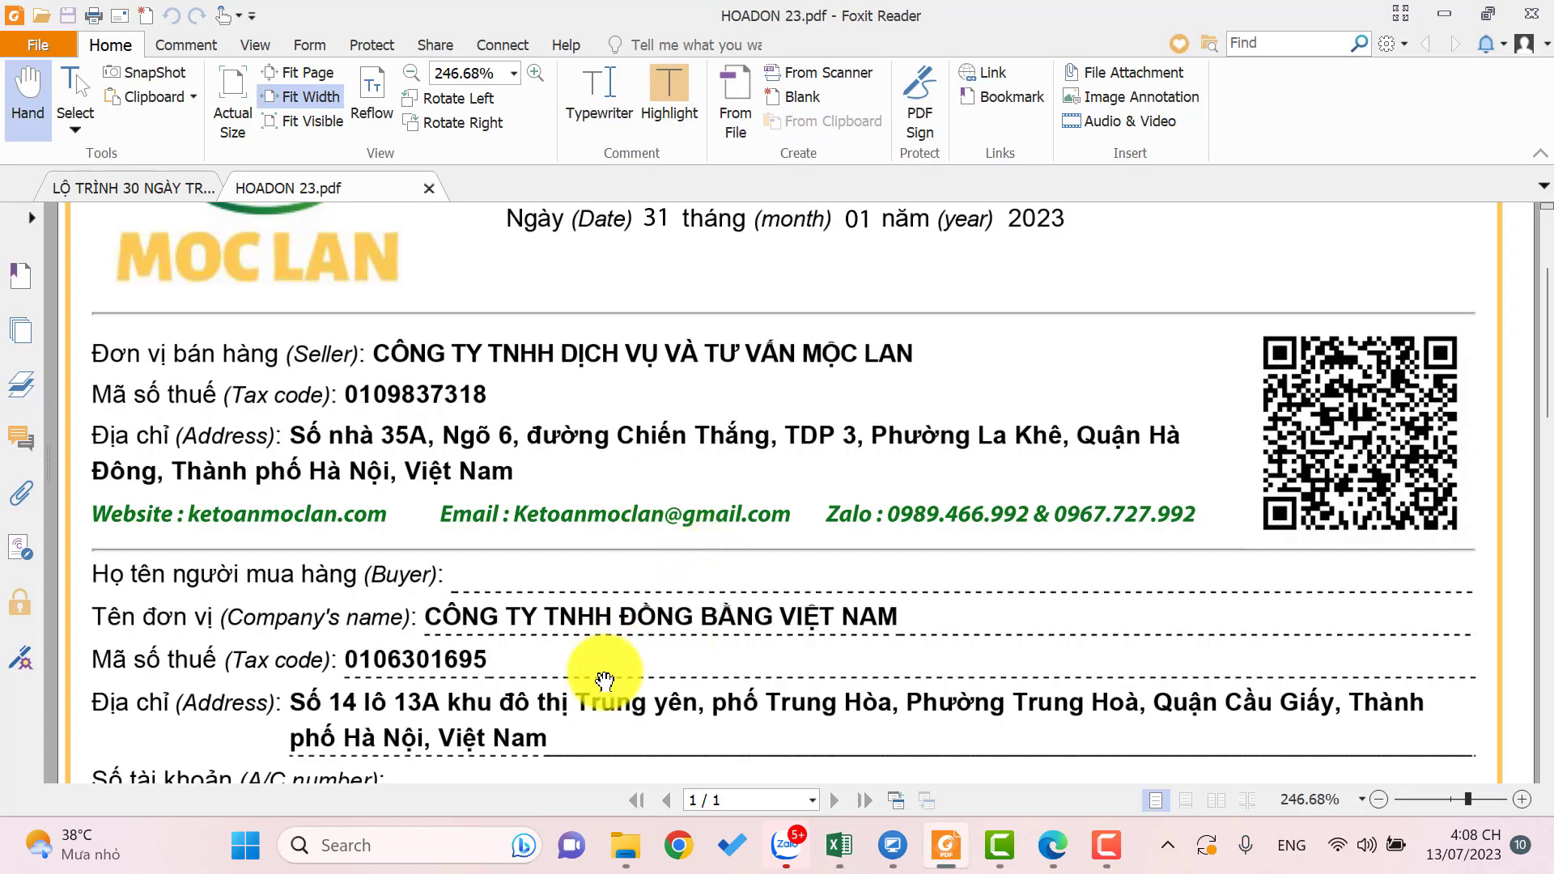
double_click(378, 662)
key("ctrl+c")
key("alt+Tab")
left_click(654, 480)
key("ctrl+v")
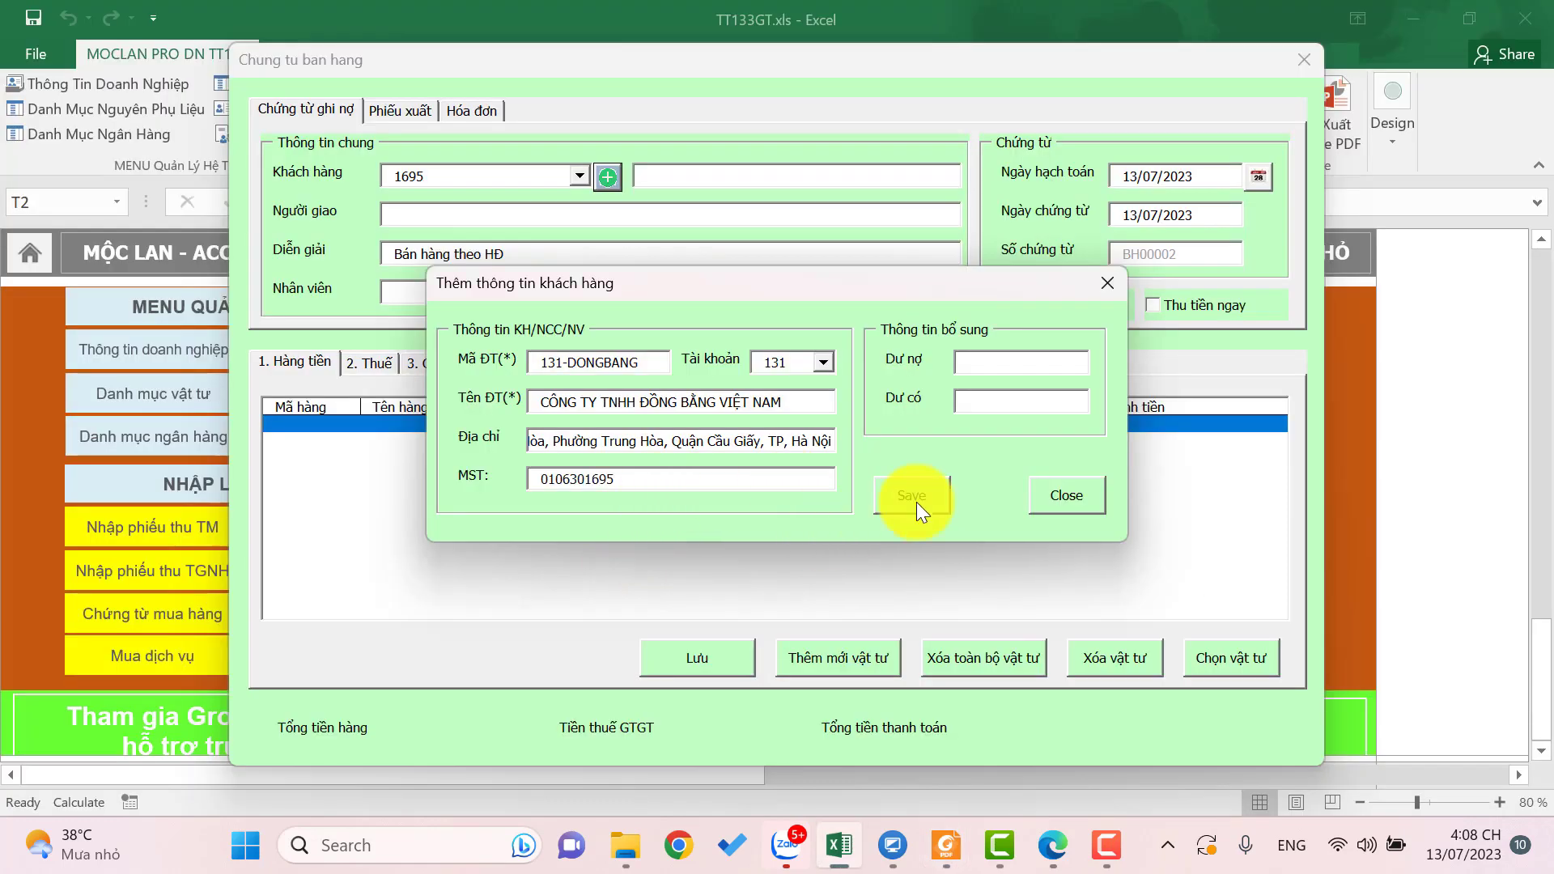
left_click(927, 494)
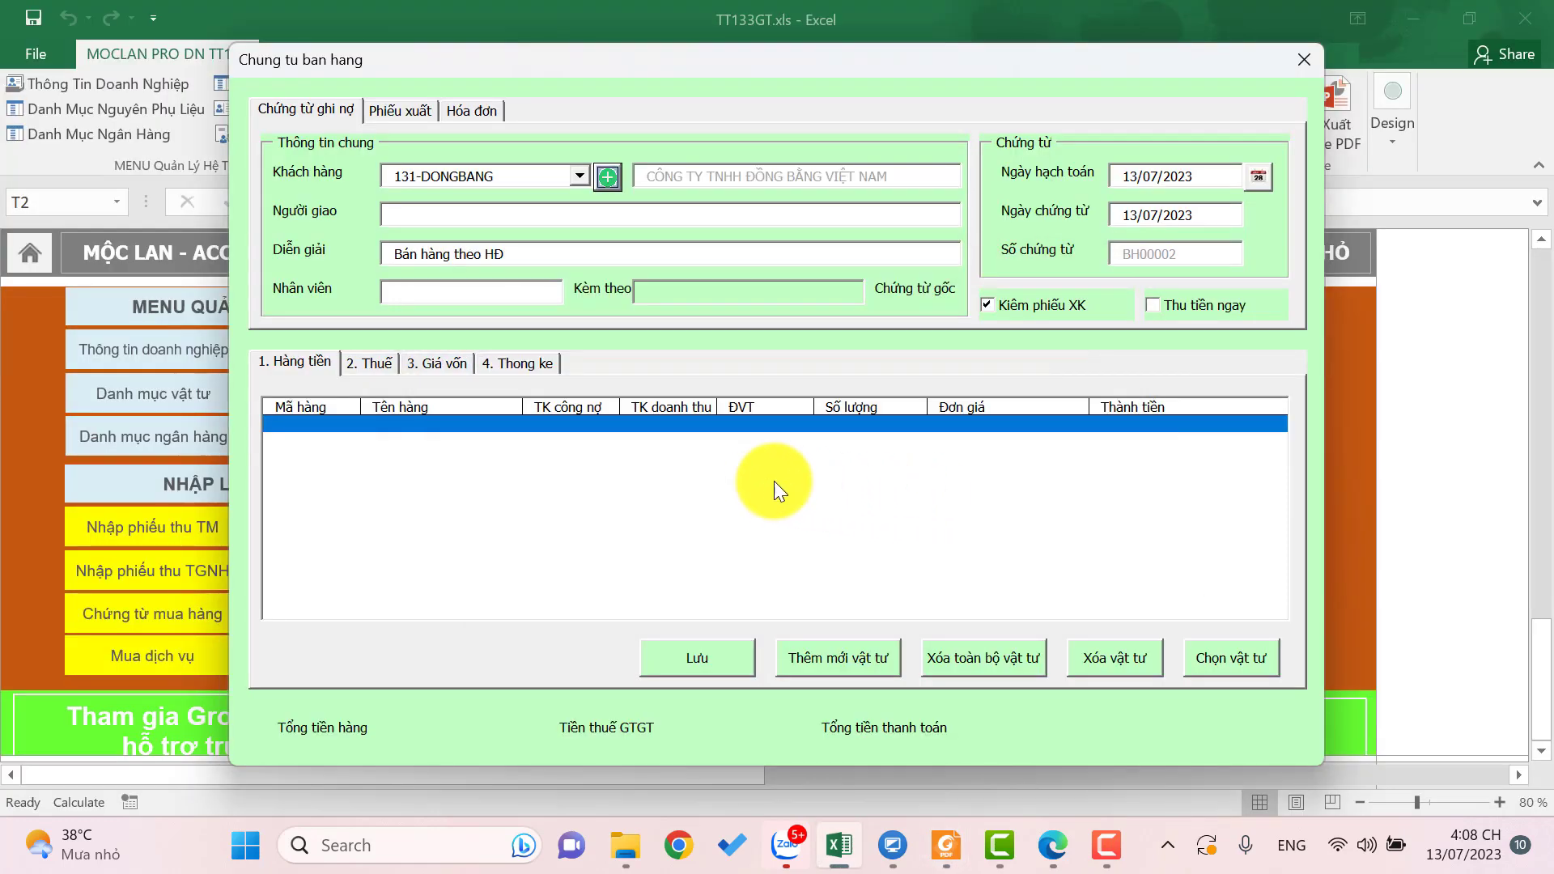
- Set the sales voucher's posting date to 31/01/2023 to match the date on the PDF invoice
left_click(533, 182)
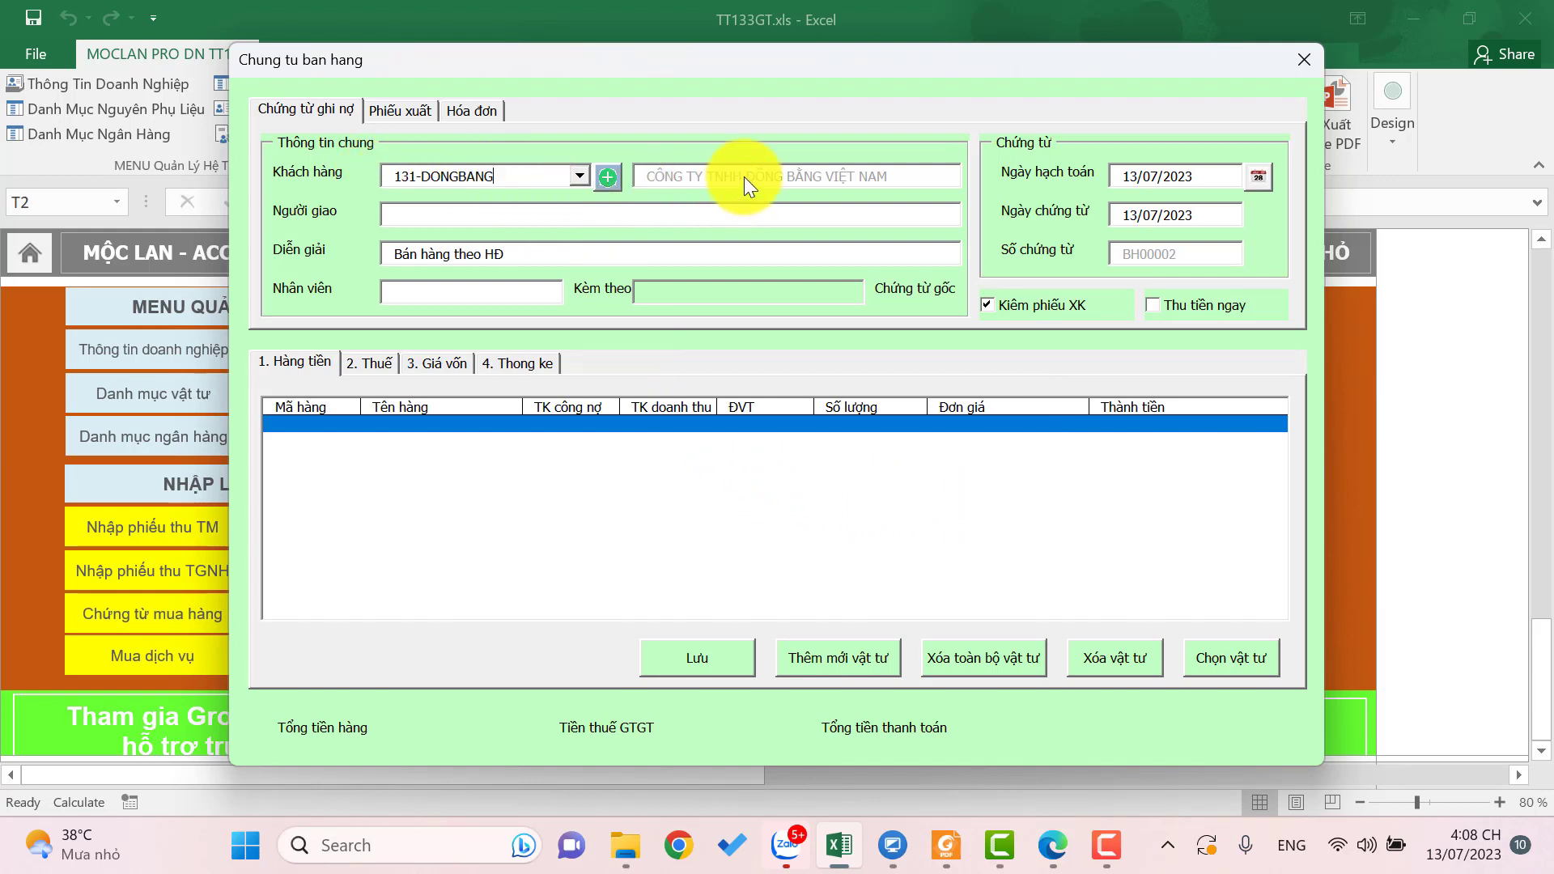
key("Tab")
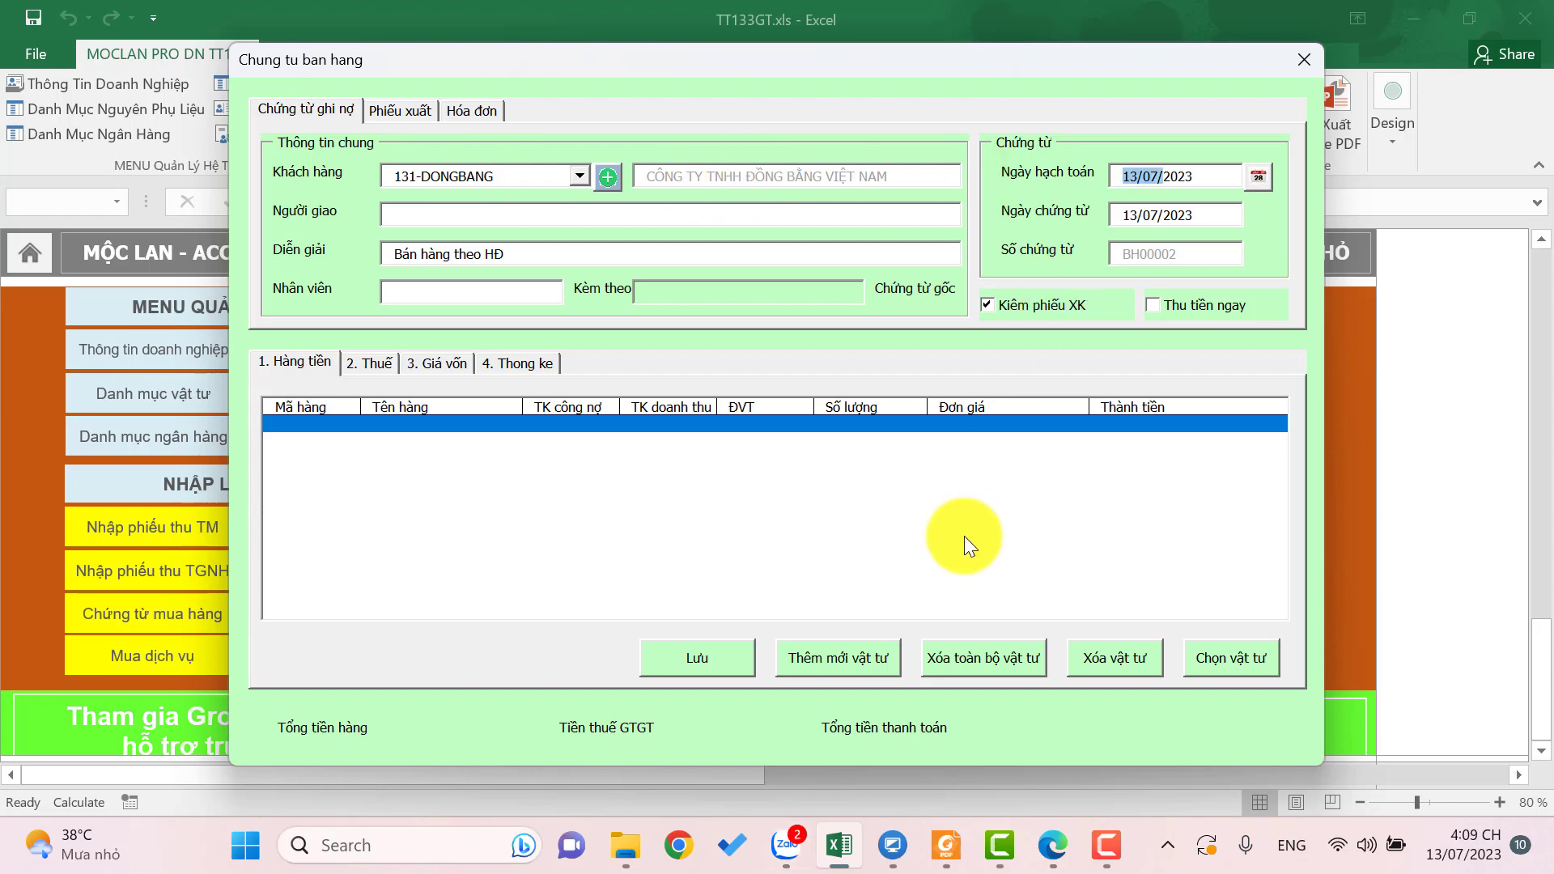
left_click(942, 842)
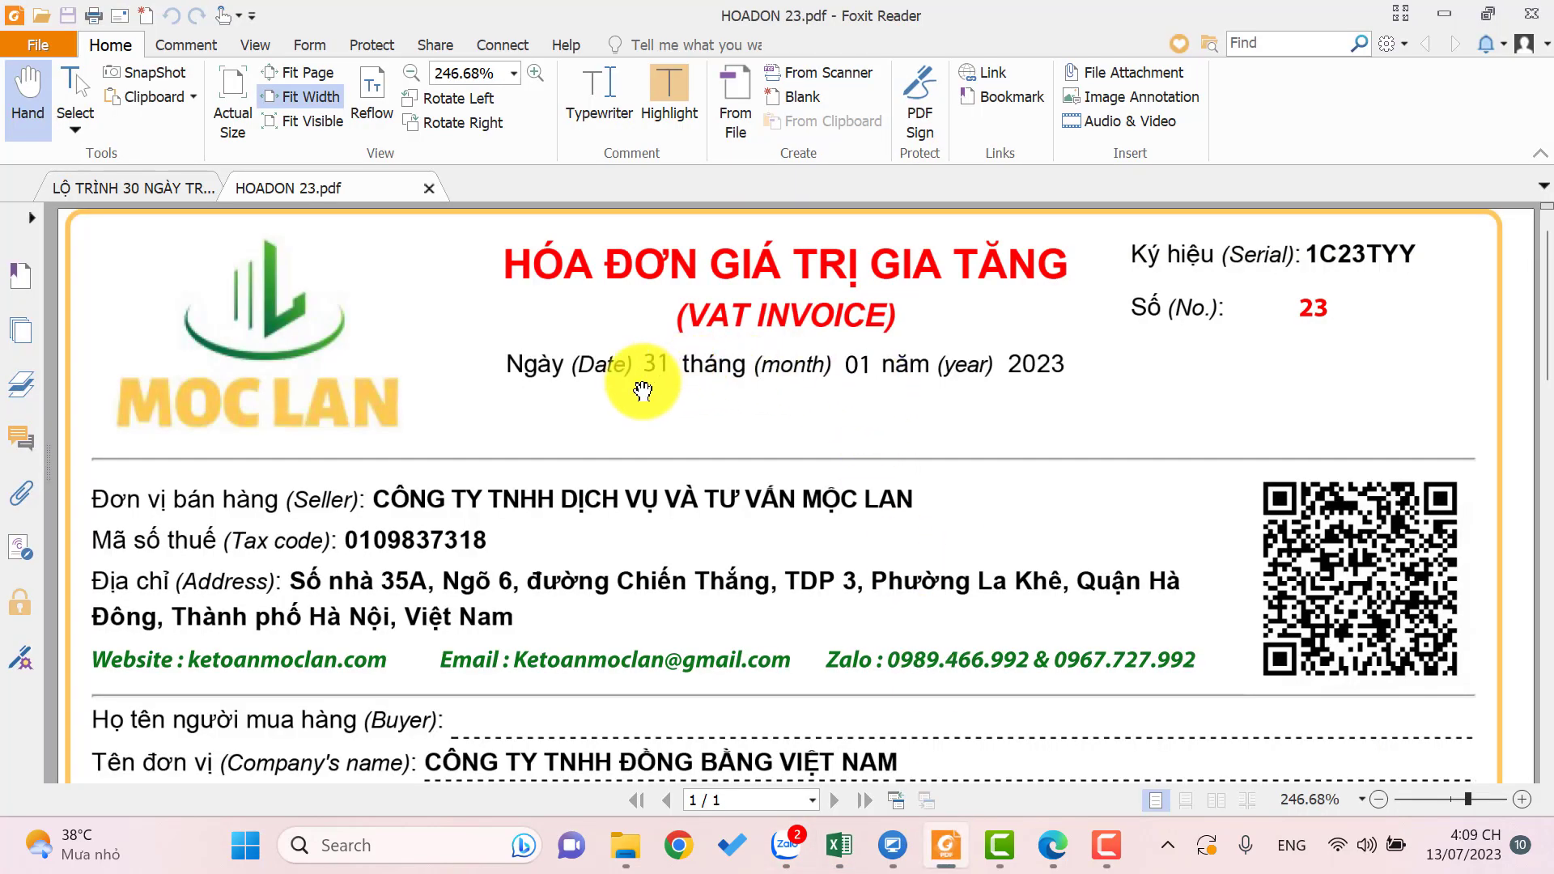
key("alt+Tab")
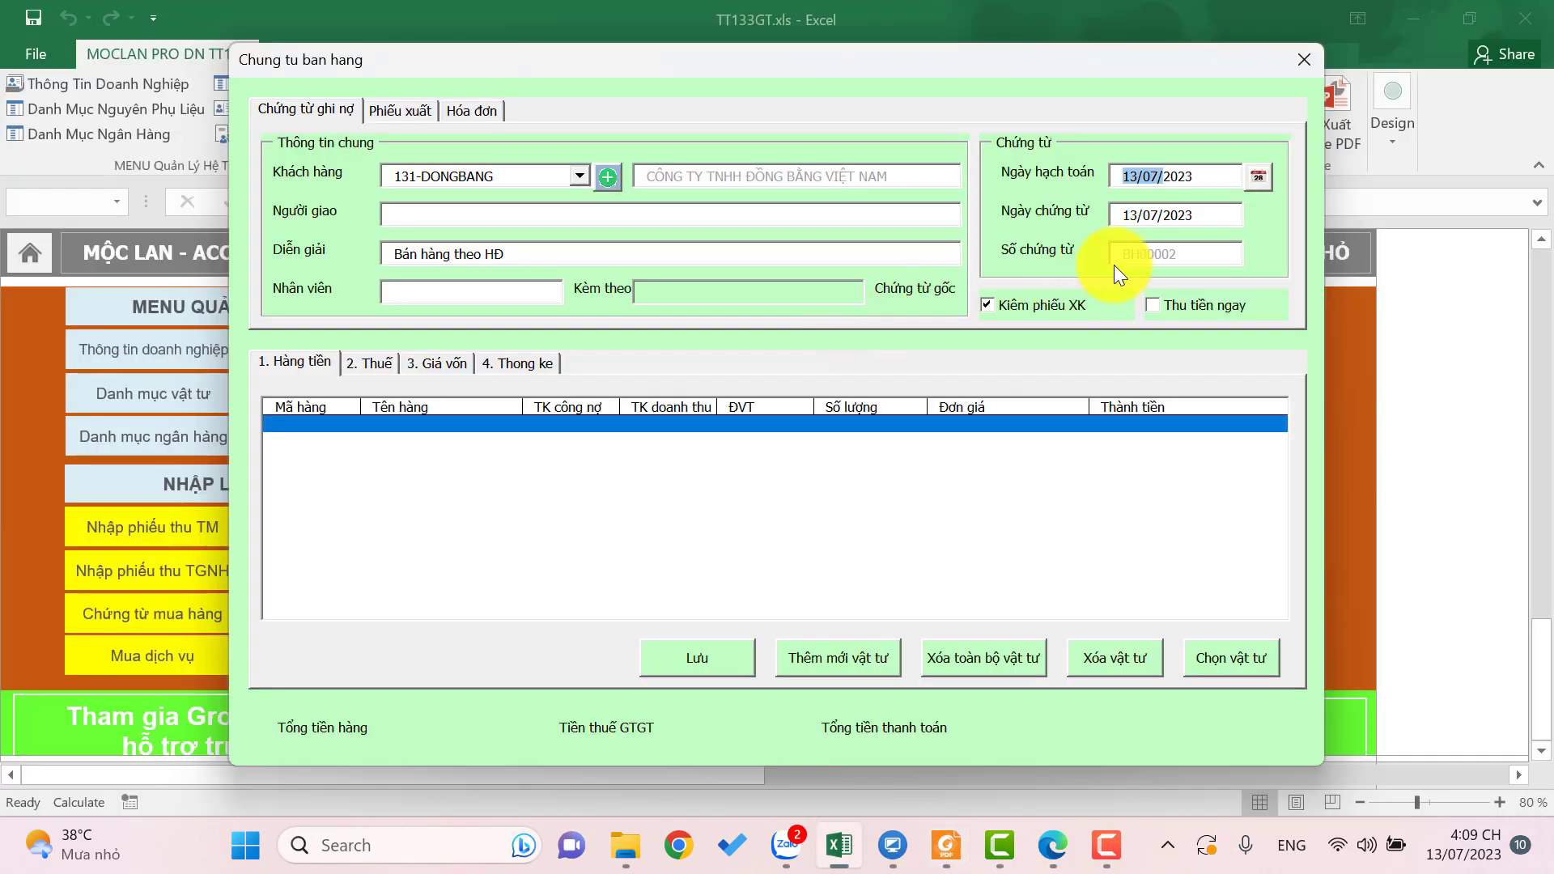
type("31/")
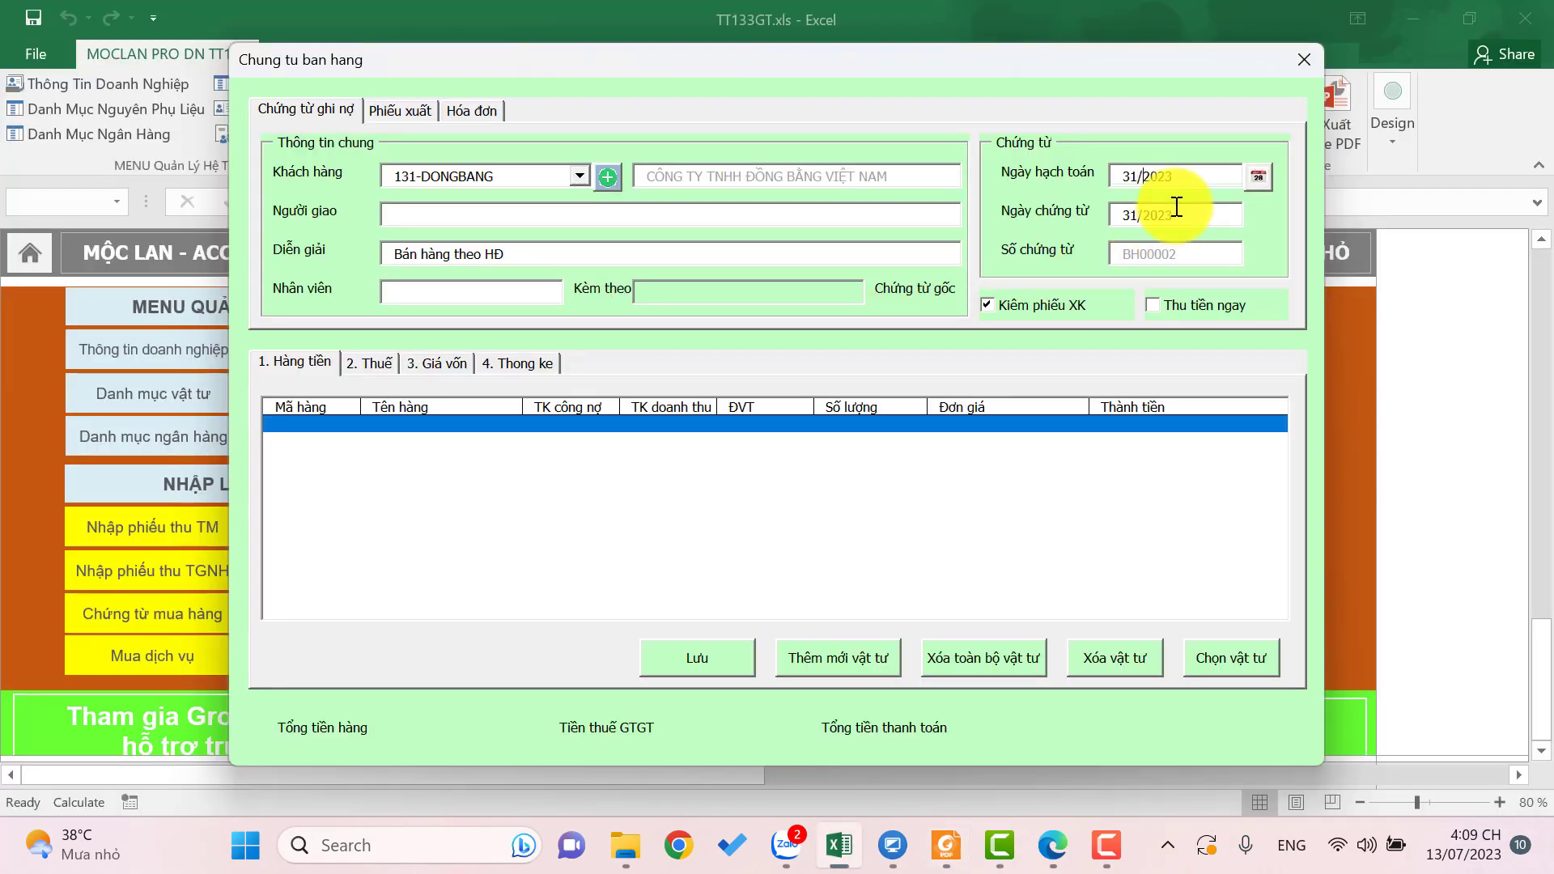
type("01/")
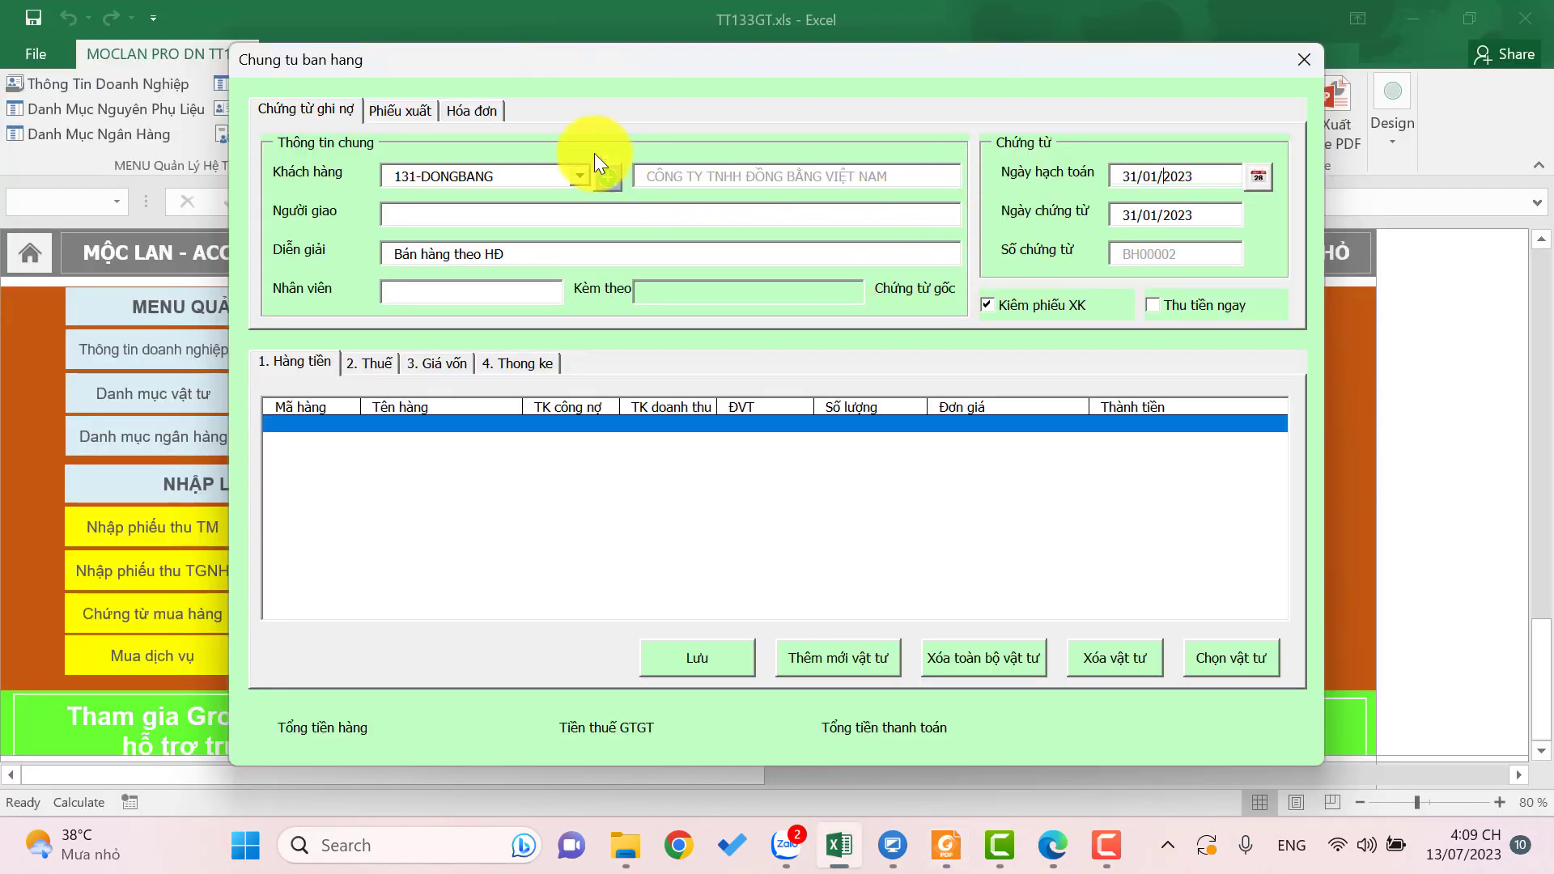
- Set the voucher's invoice number to 23 as on the PDF and its description to "Bán hàng theo HĐ 23"
left_click(450, 110)
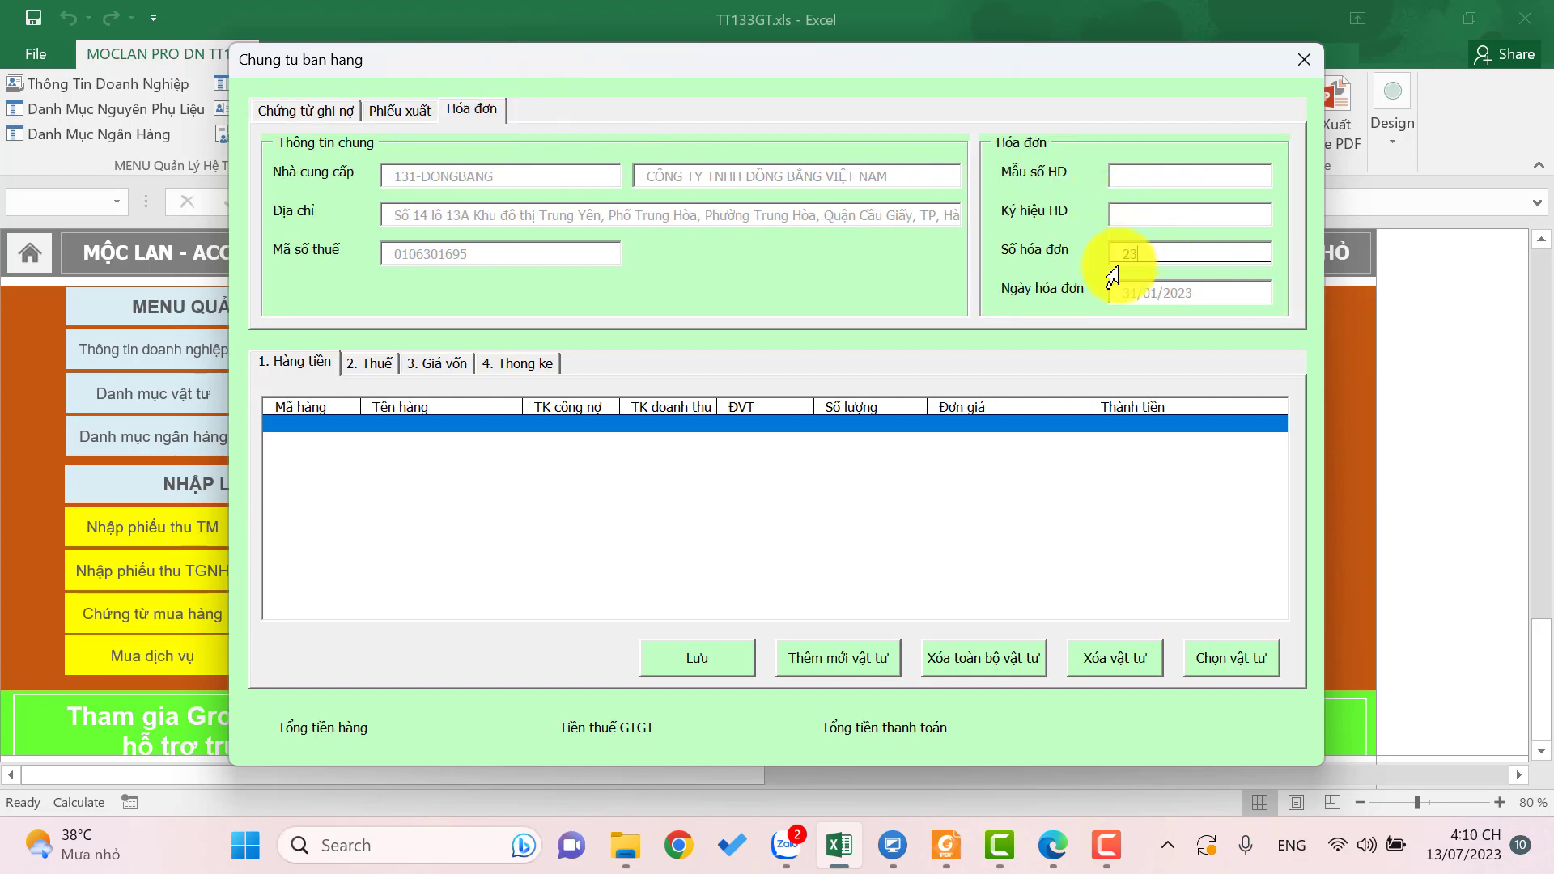
left_click(943, 843)
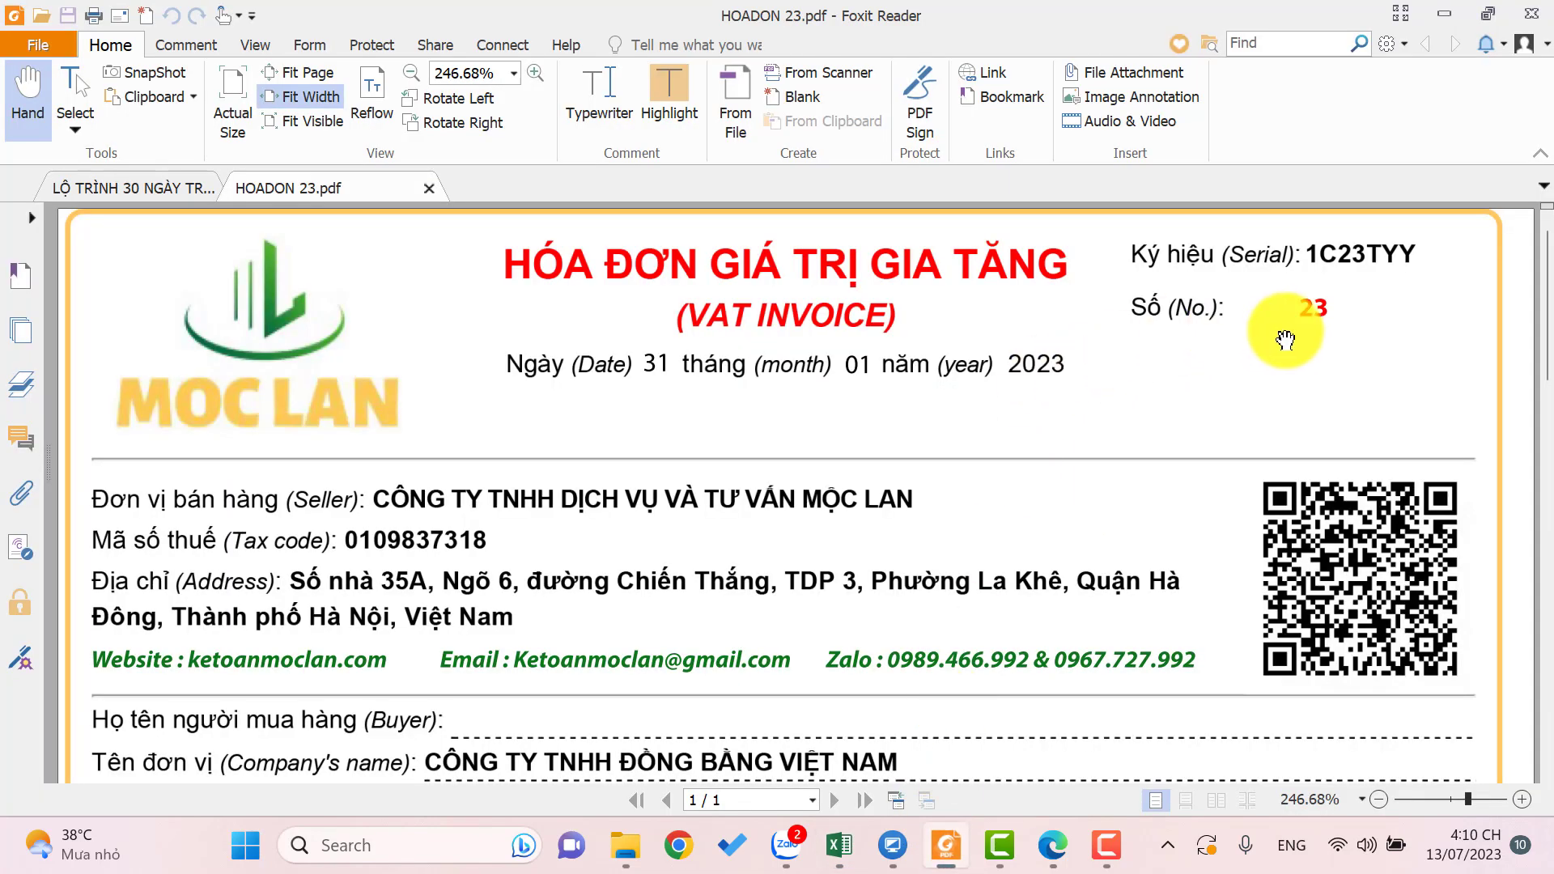
left_click(839, 845)
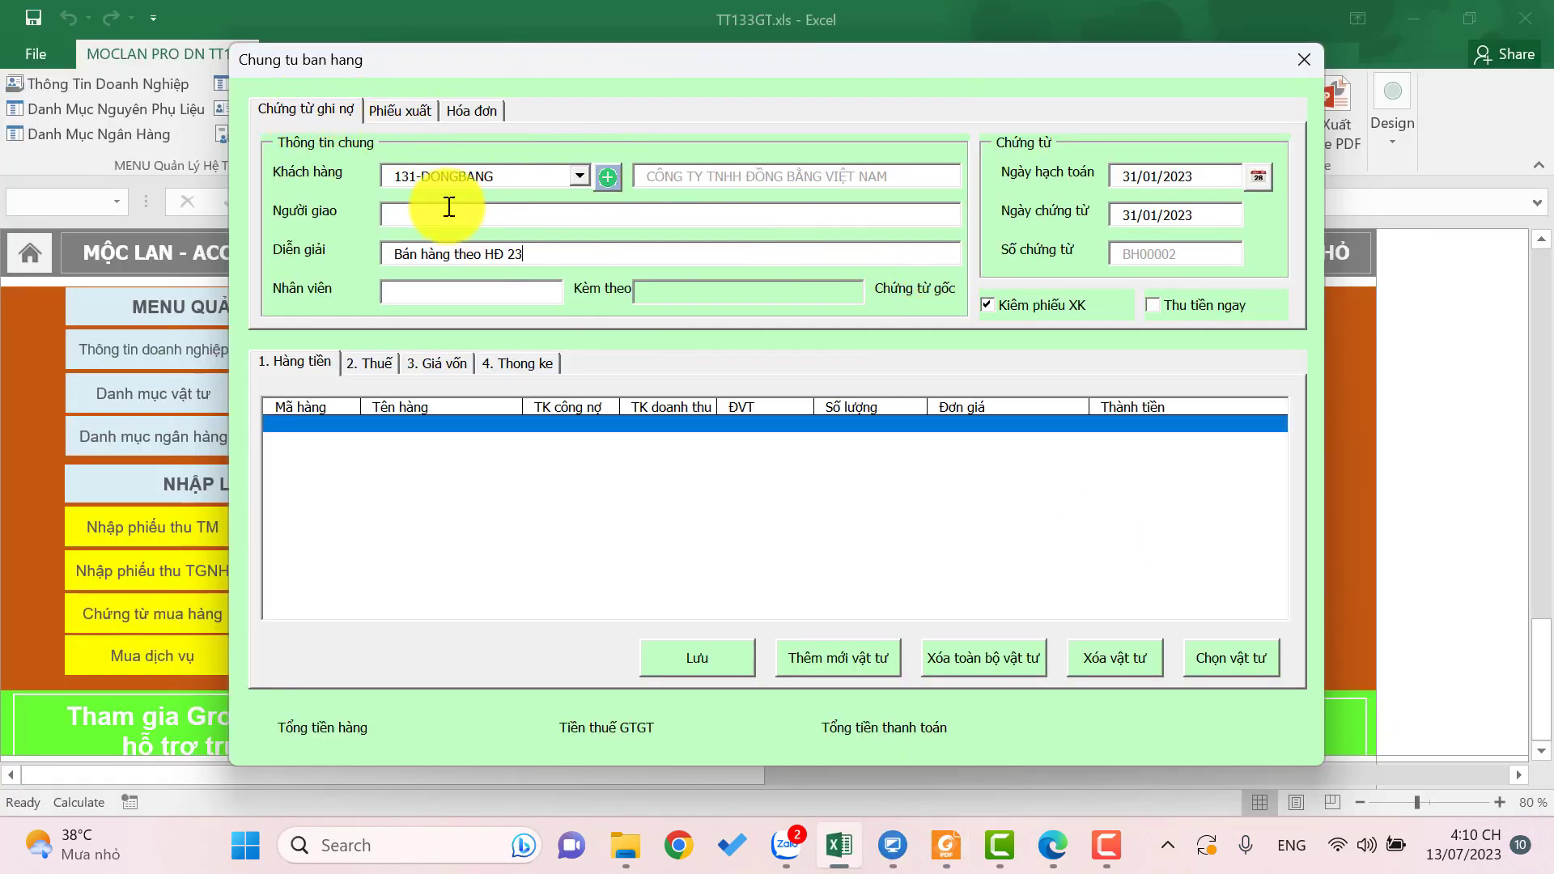
- Turn off Kiêm phiếu XK, check the VAT and payment amounts on the PDF invoice, and turn on Thu tiền ngay
left_click(989, 306)
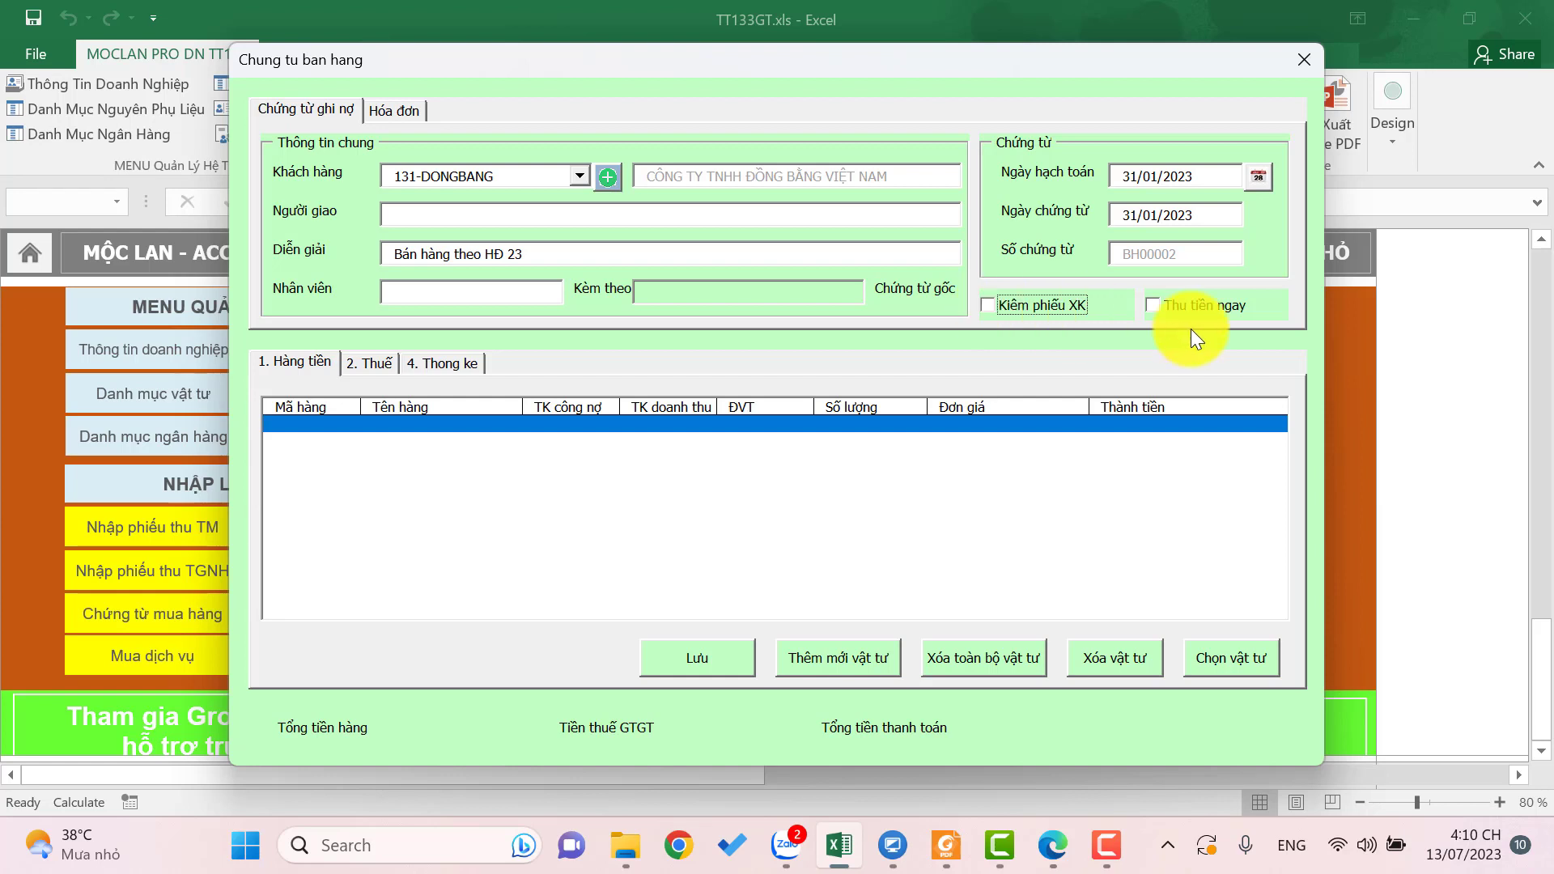
left_click(946, 844)
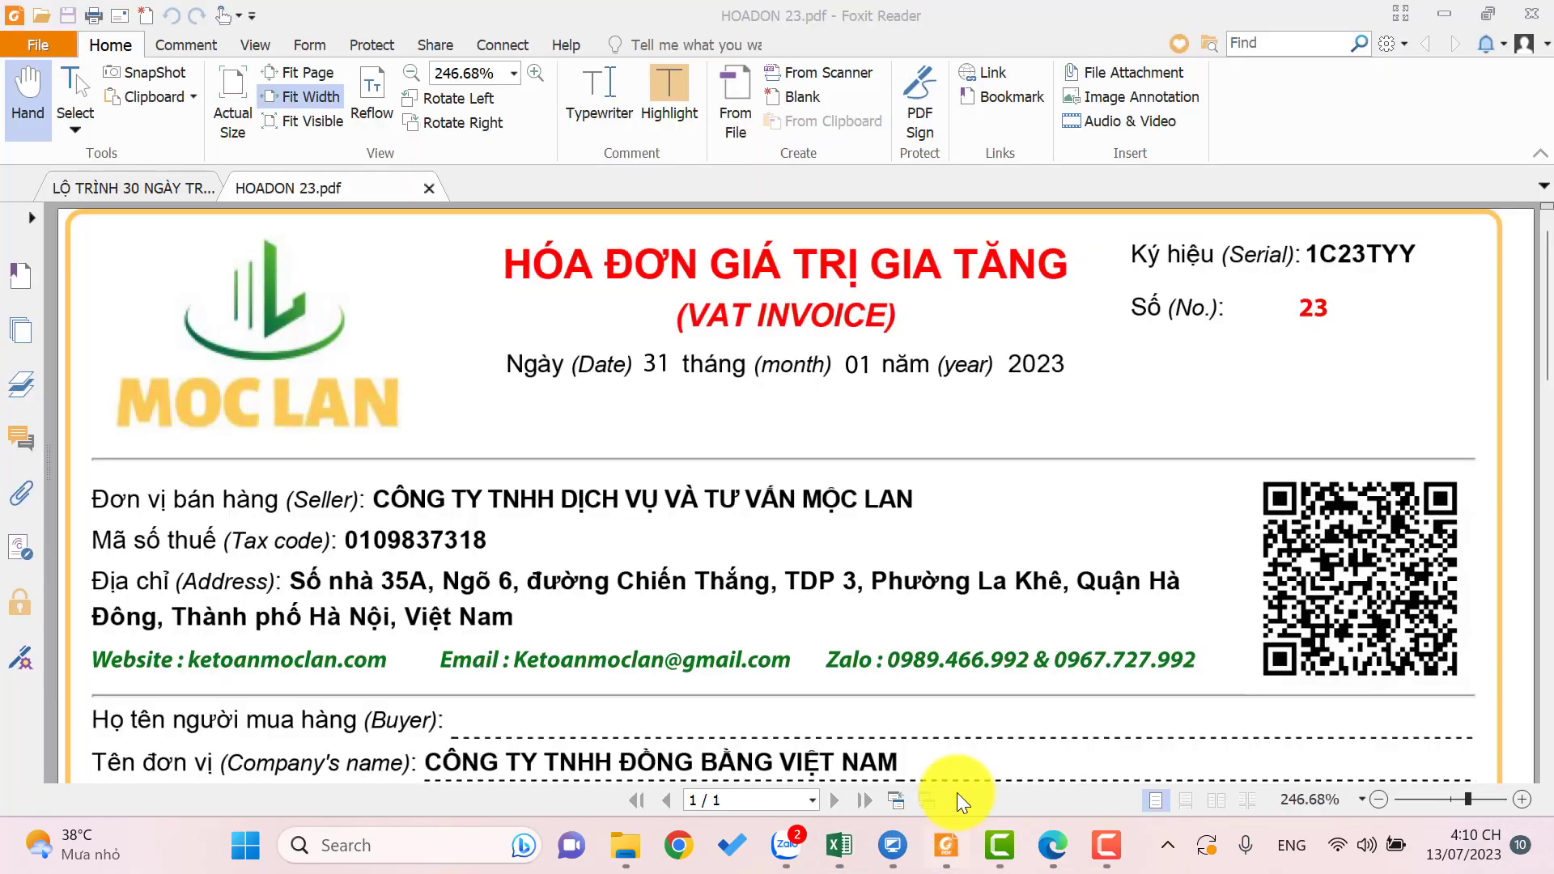
scroll(1006, 712, "down", 10)
scroll(1016, 631, "down", 5)
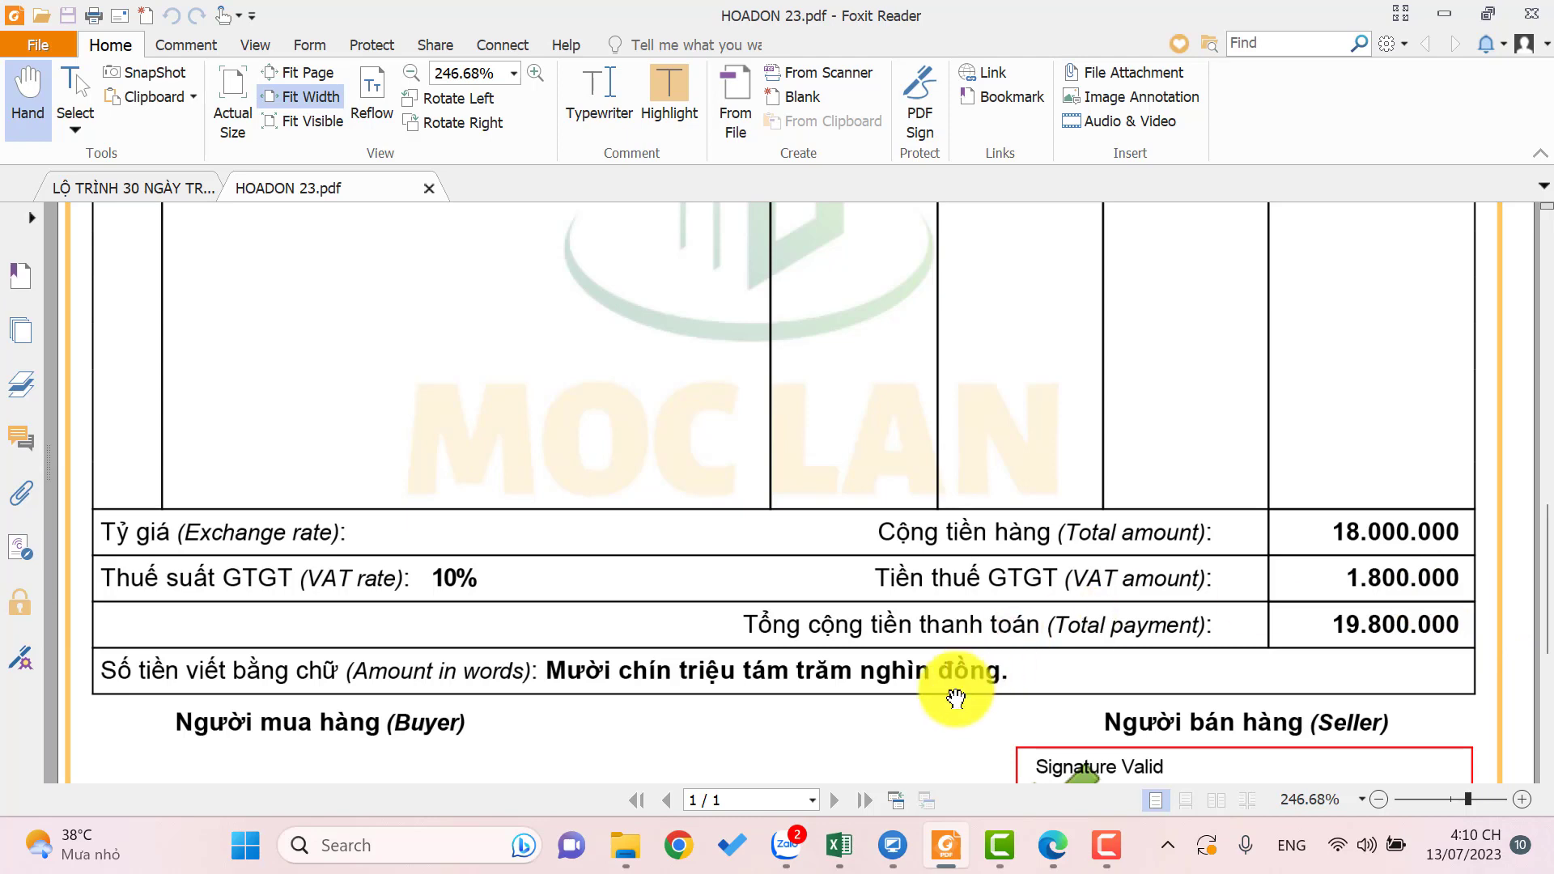
left_click(839, 845)
left_click(1194, 304)
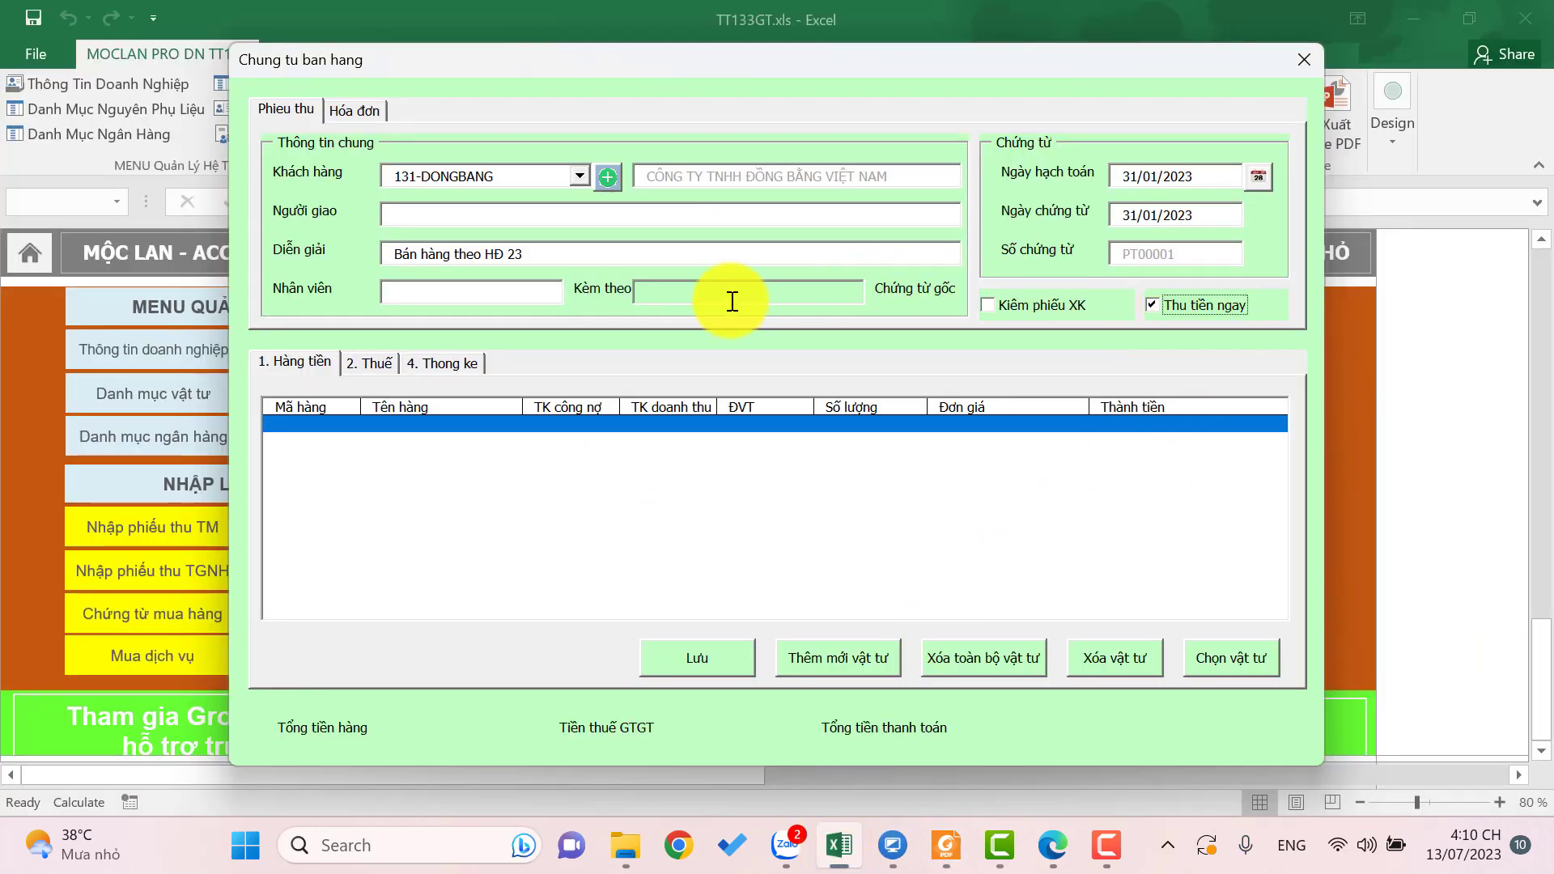
- Start a new item from the sales voucher with code TSCĐ002 and unit CC
left_click(284, 361)
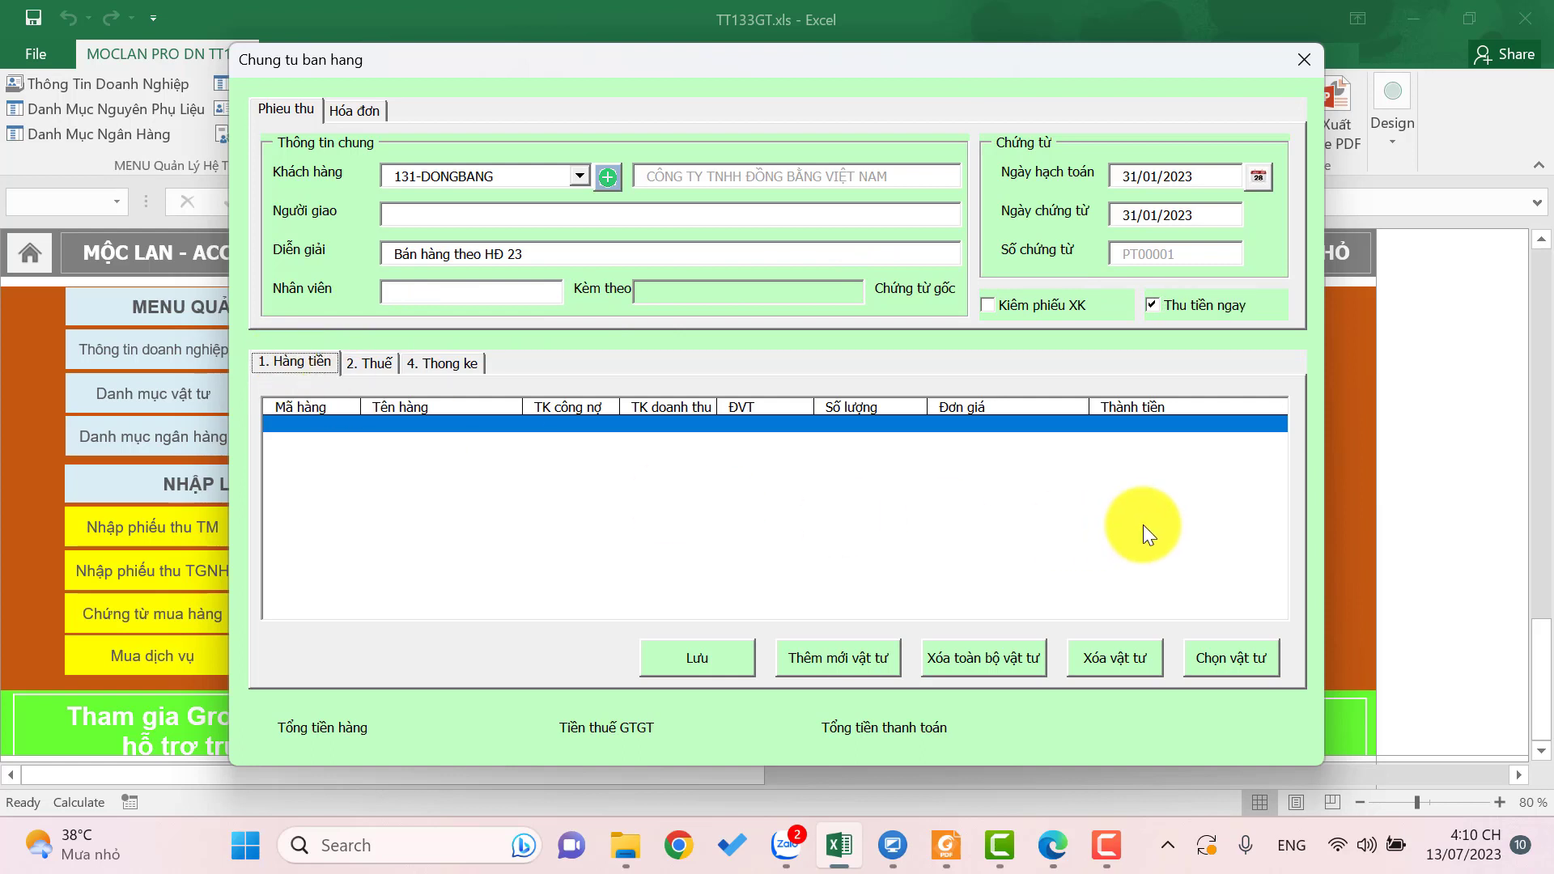
left_click(847, 653)
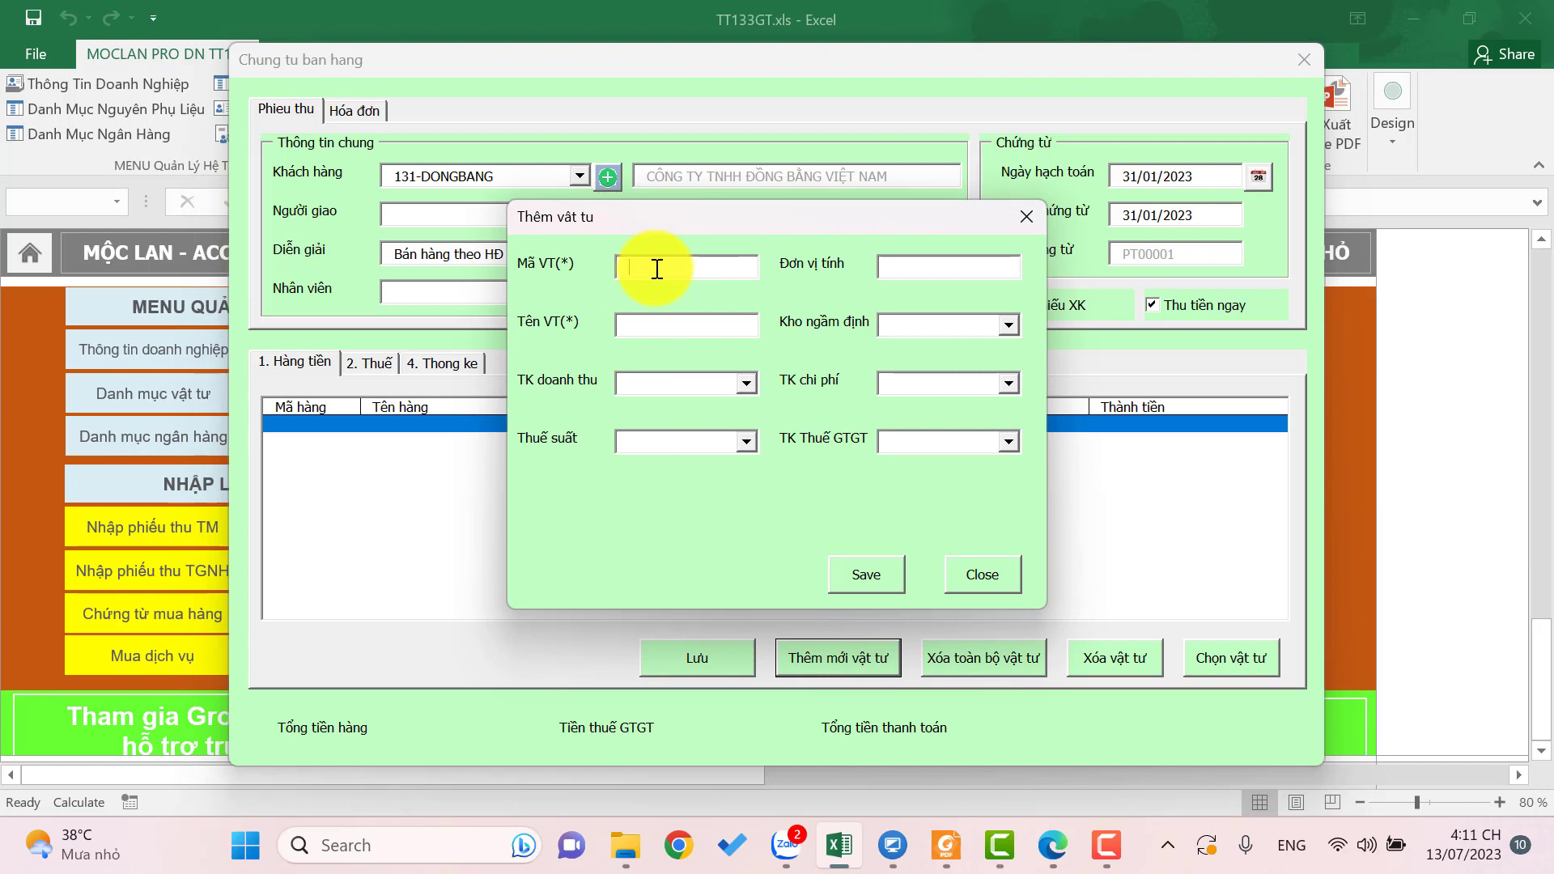
type("TSCĐ00020")
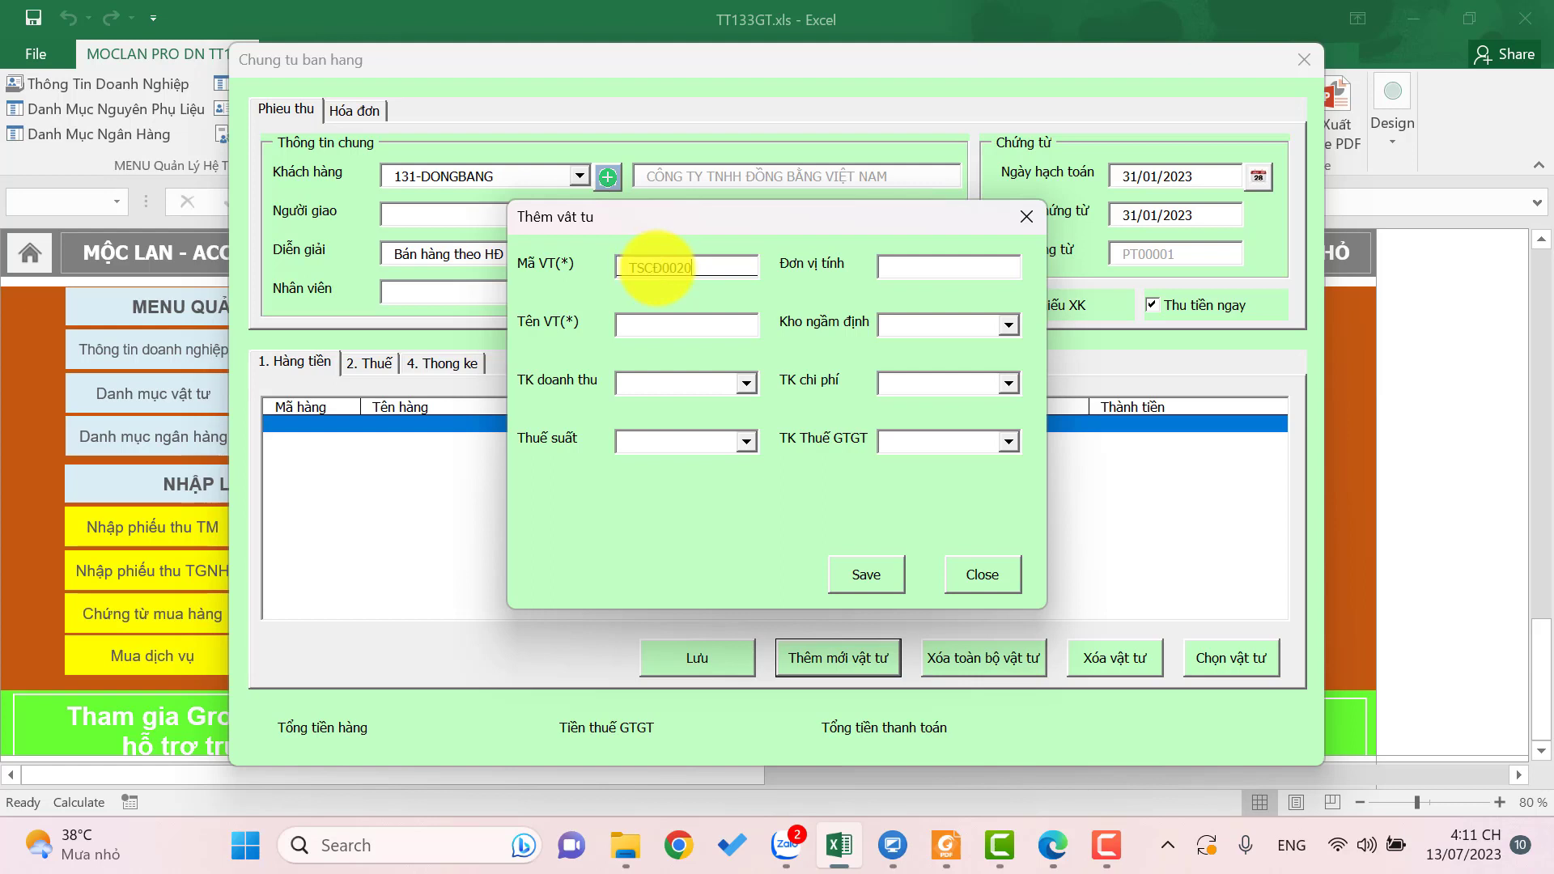
key("BackSpace")
left_click(912, 263)
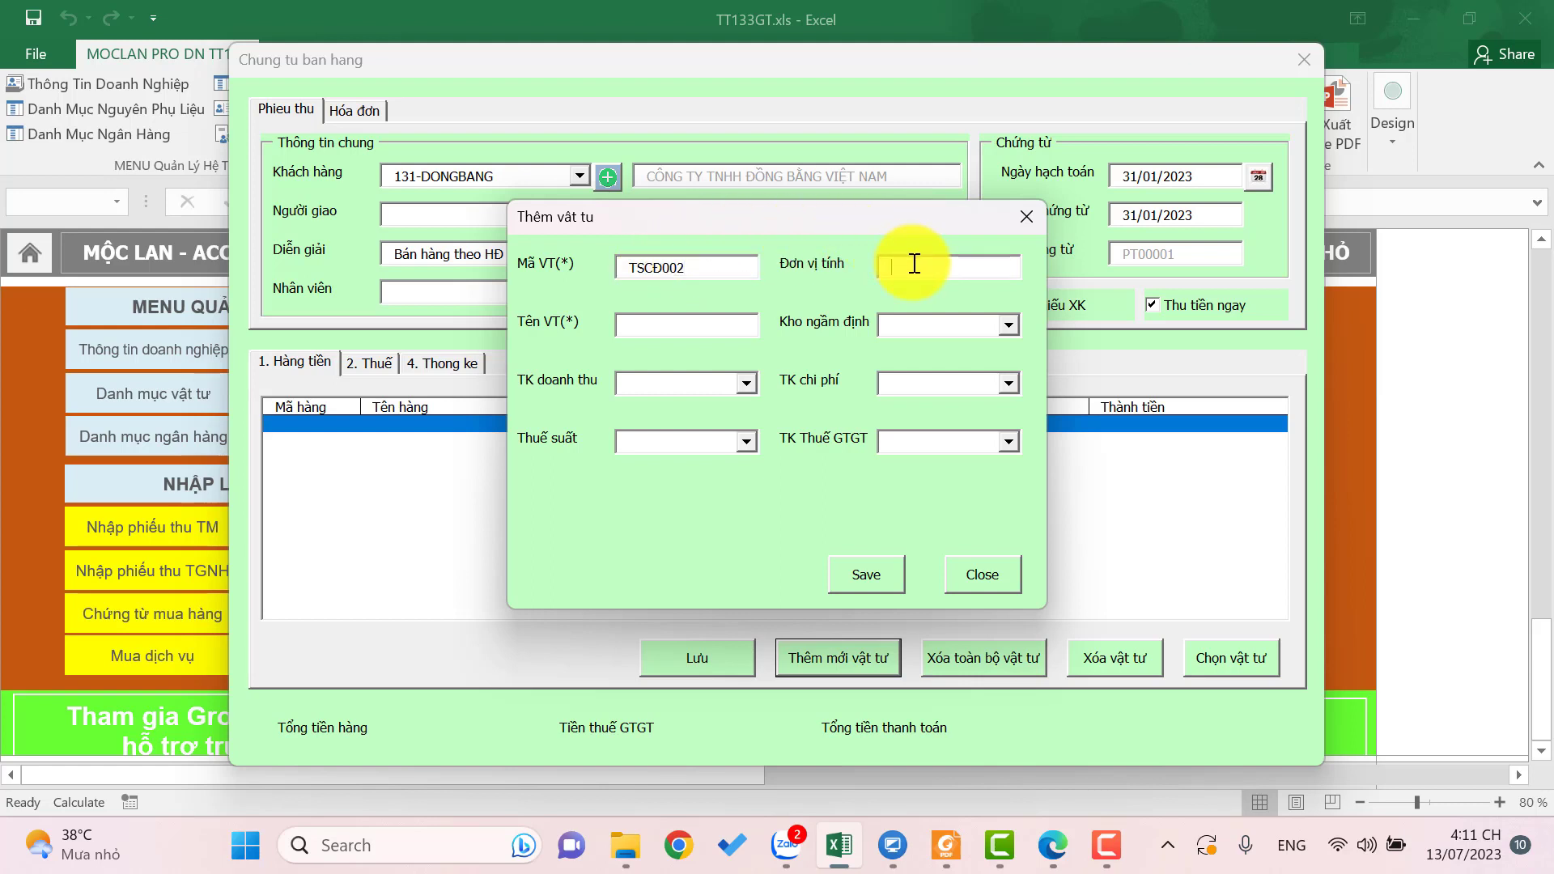
type("CC")
- Name the item "Máy tháo lắp lốp DL-528CF" after the PDF invoice description and set its default warehouse to DV
left_click(677, 331)
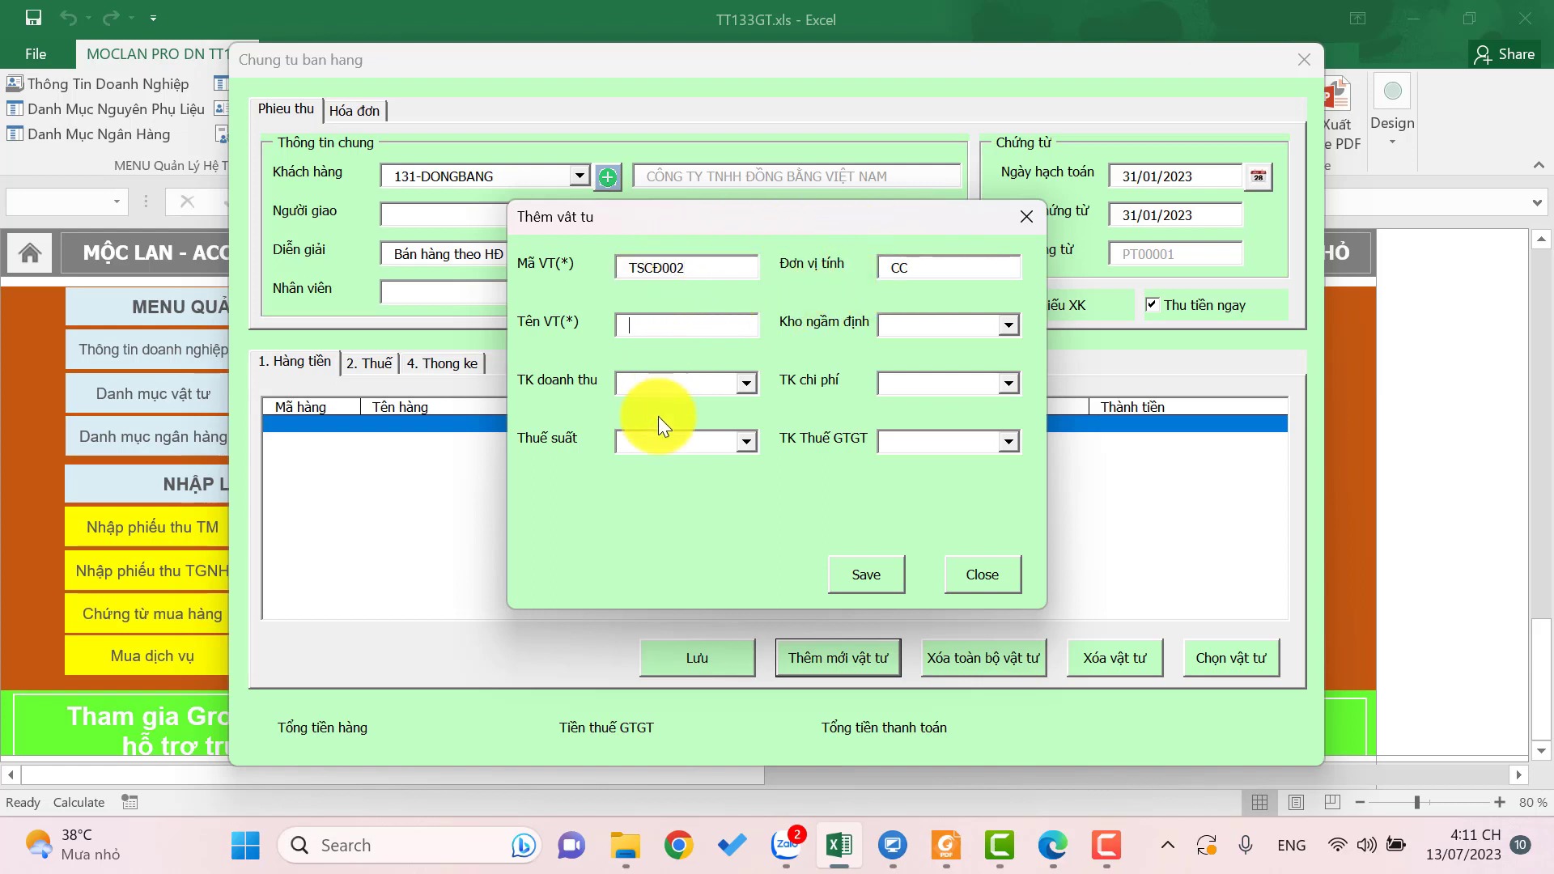
left_click(942, 841)
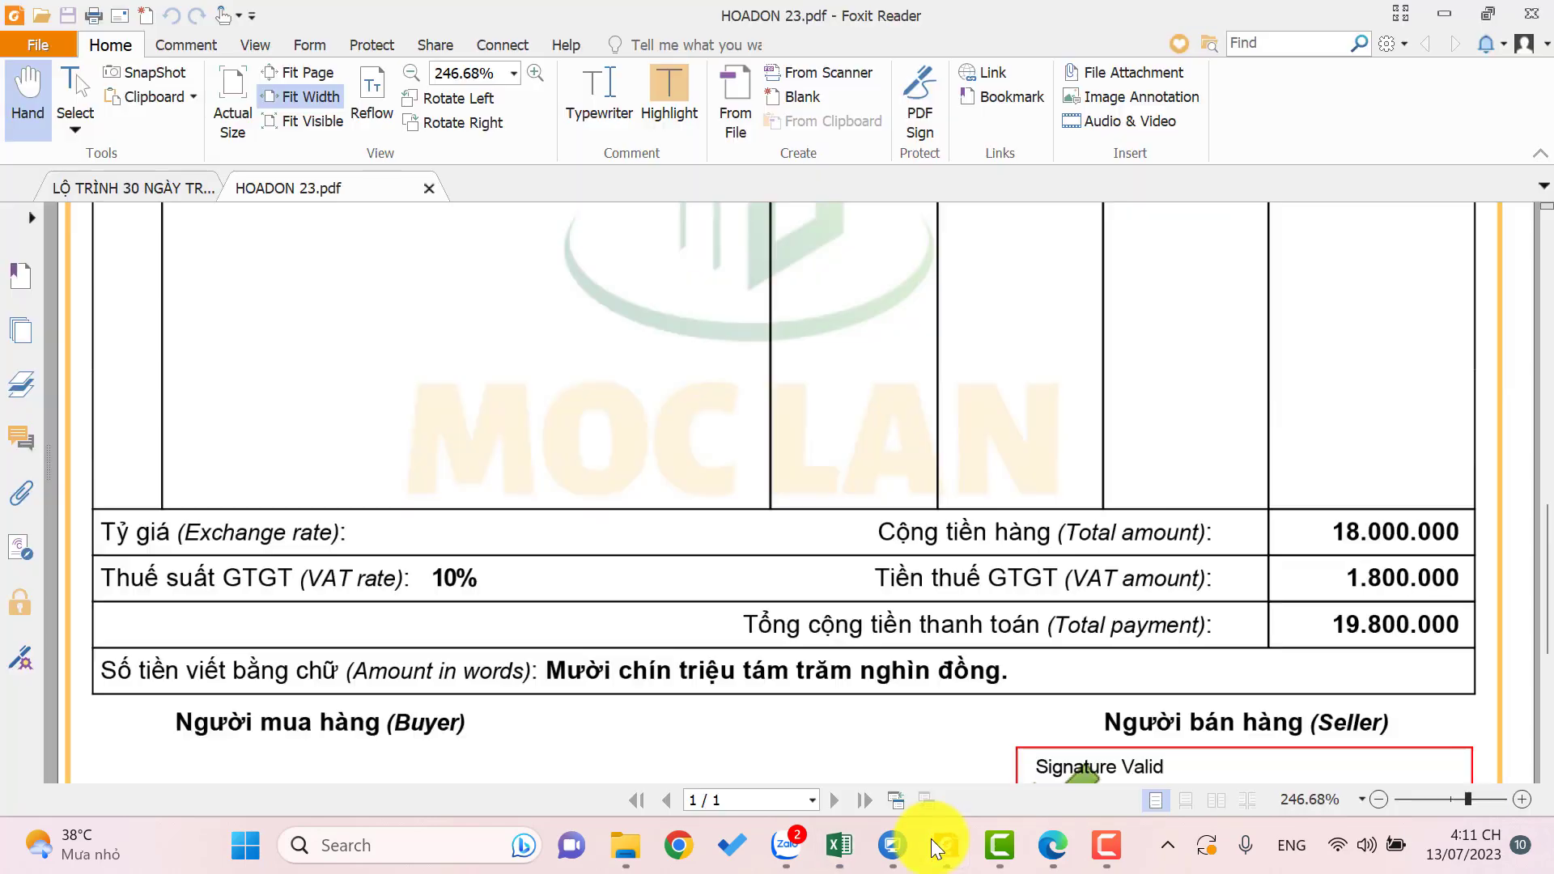
scroll(833, 518, "up", 3)
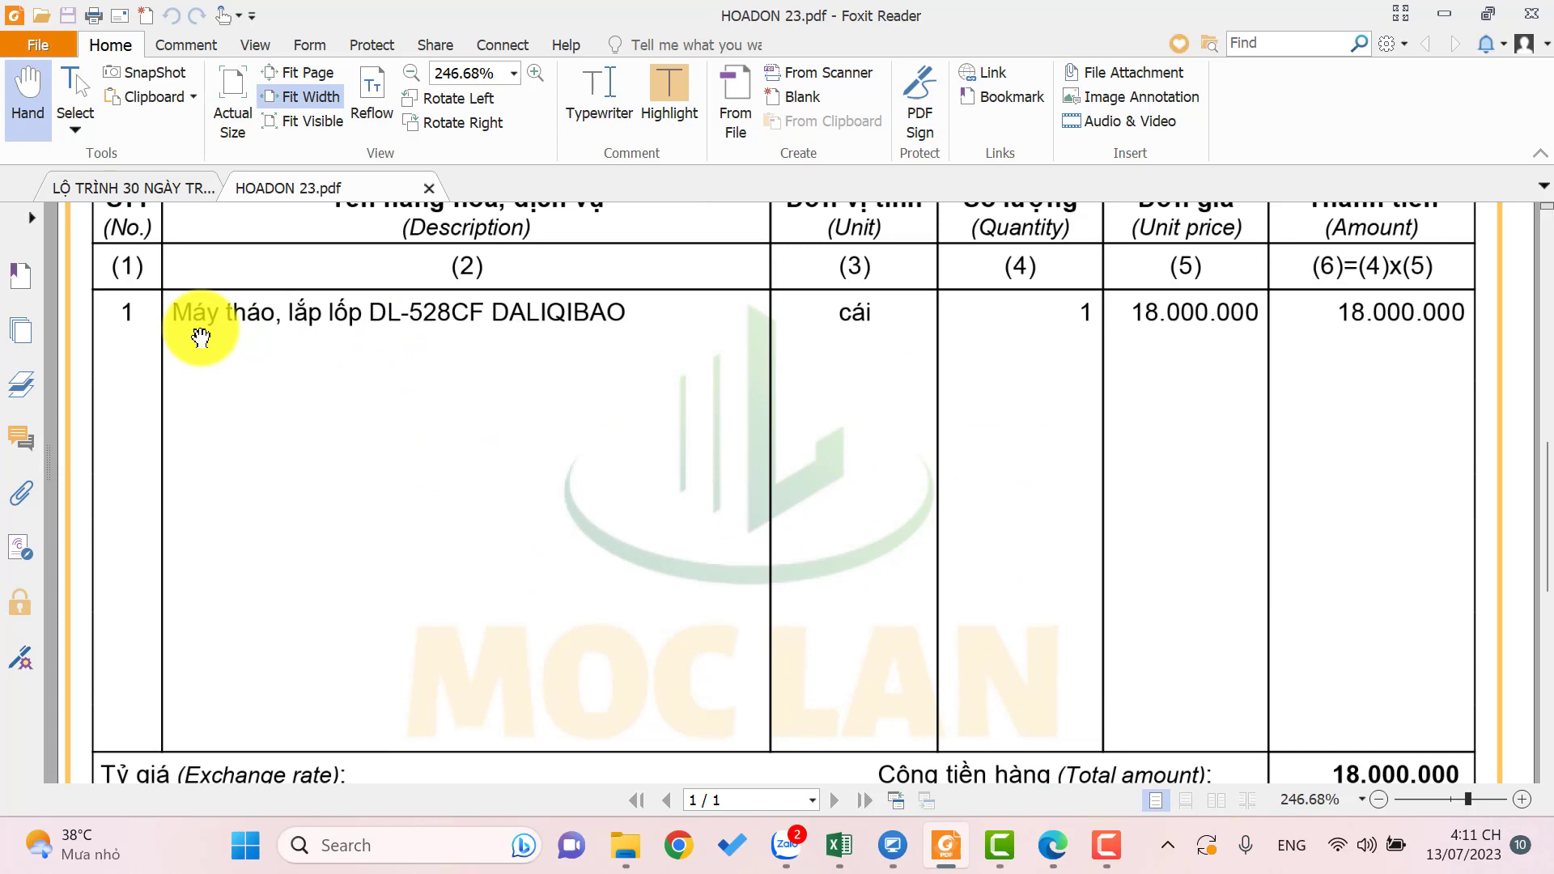
key("alt+Tab")
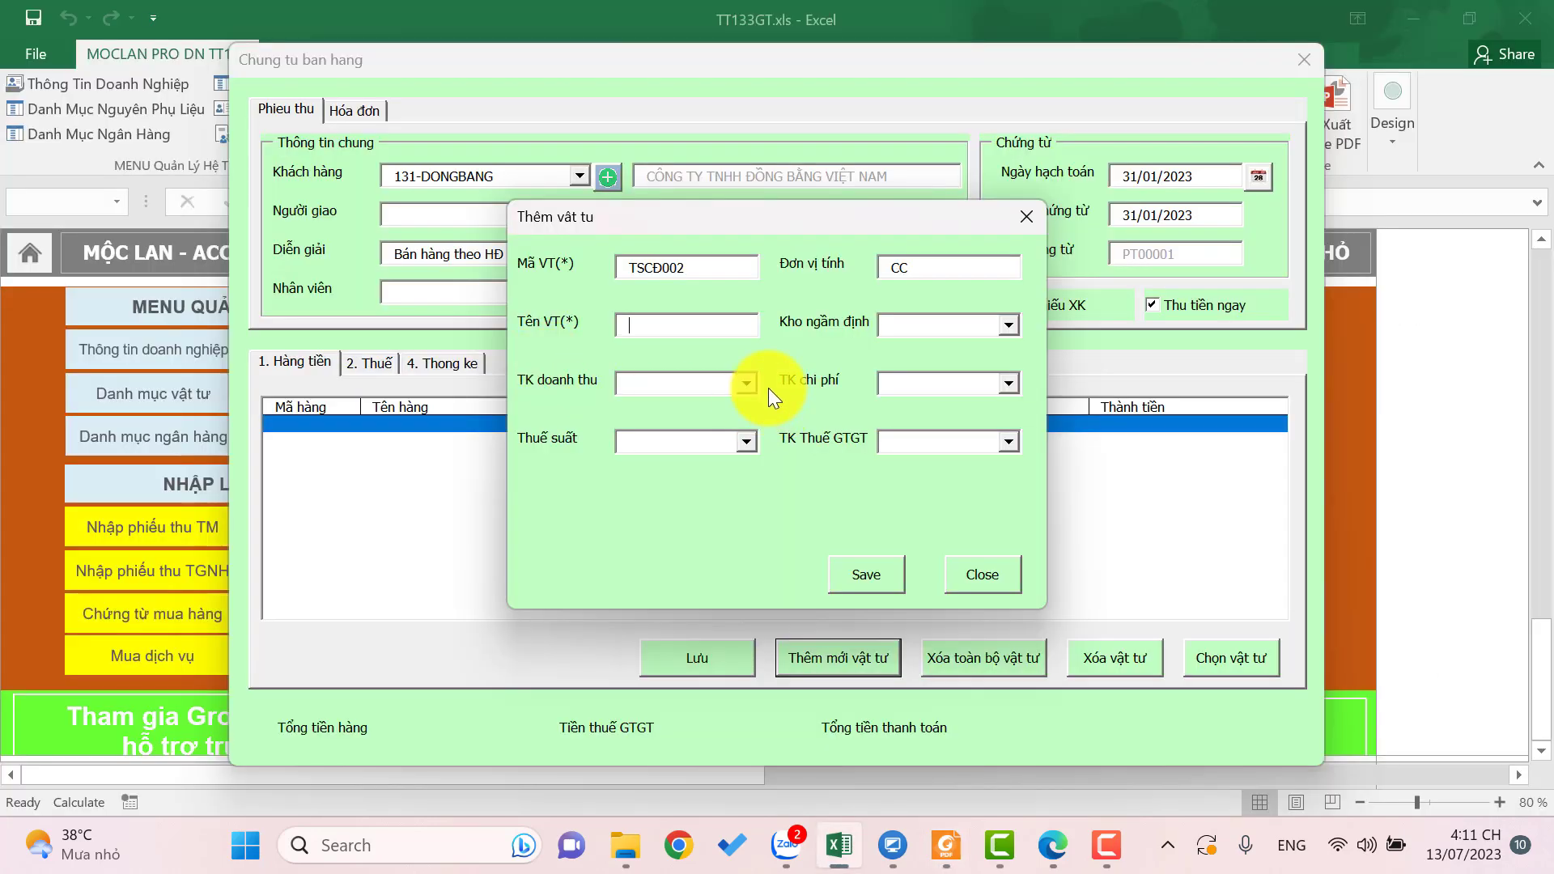
type("Máy tháo lắp lốp DL-528CF")
left_click(1009, 322)
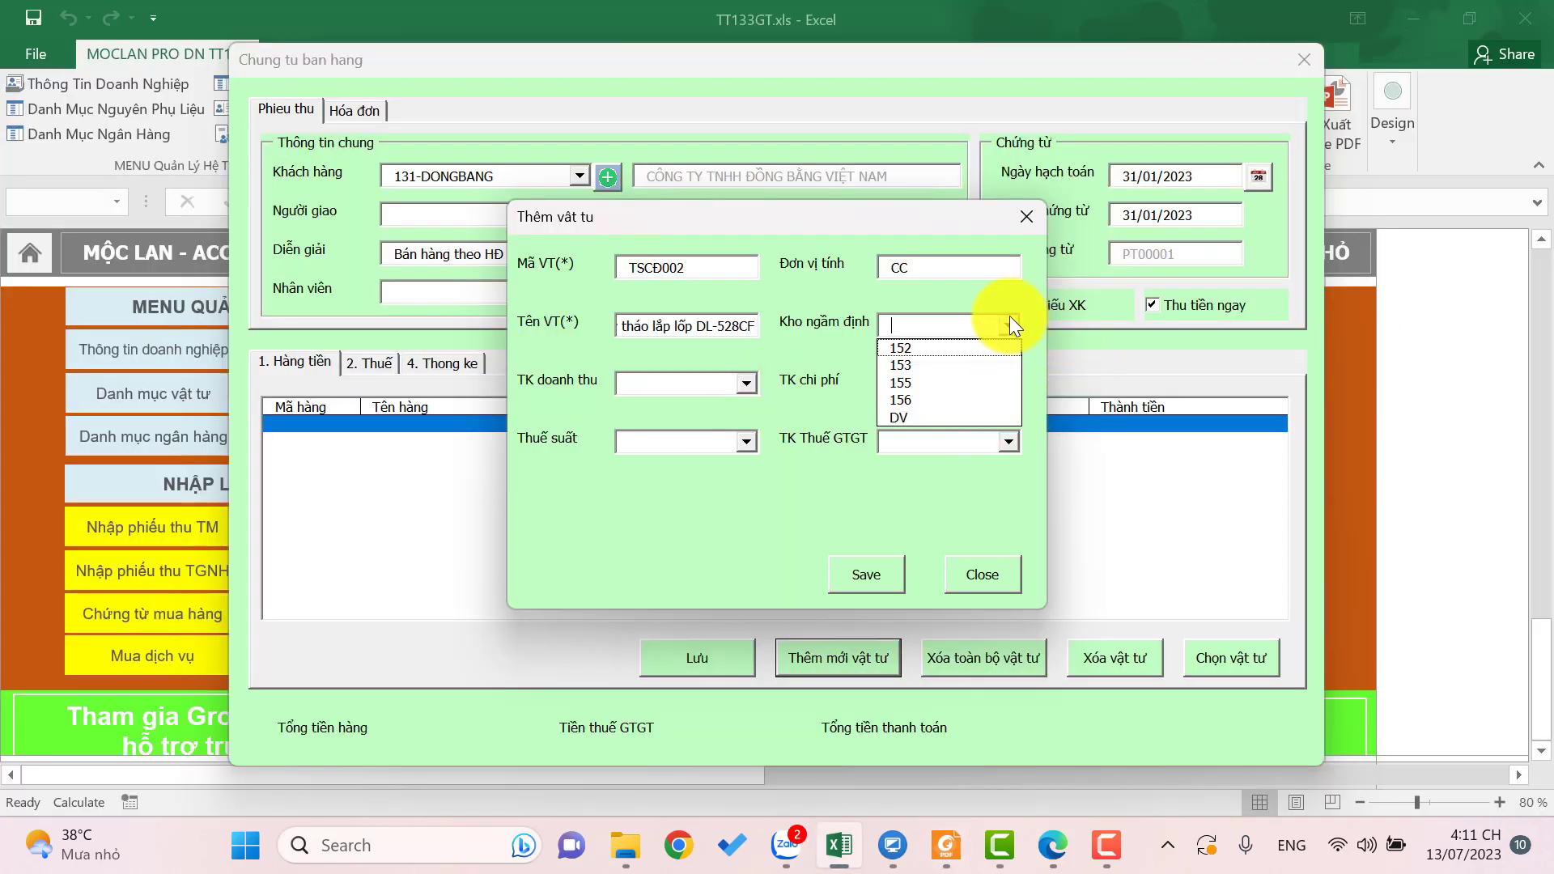
left_click(898, 415)
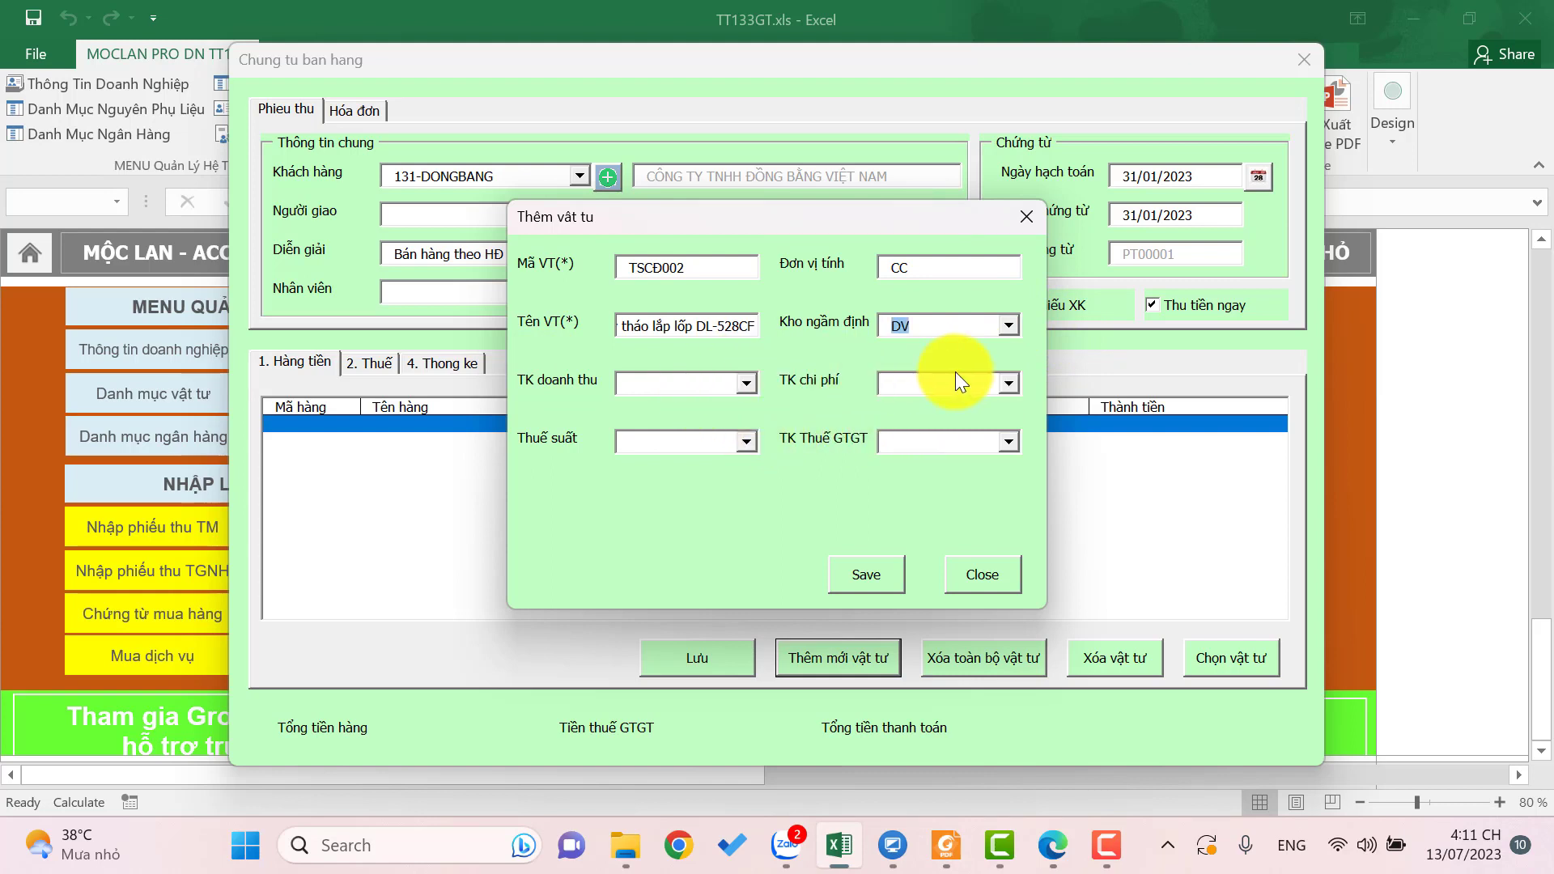
- Set the item's tax rate to 10% and check it against the VAT rate on the PDF invoice
left_click(741, 438)
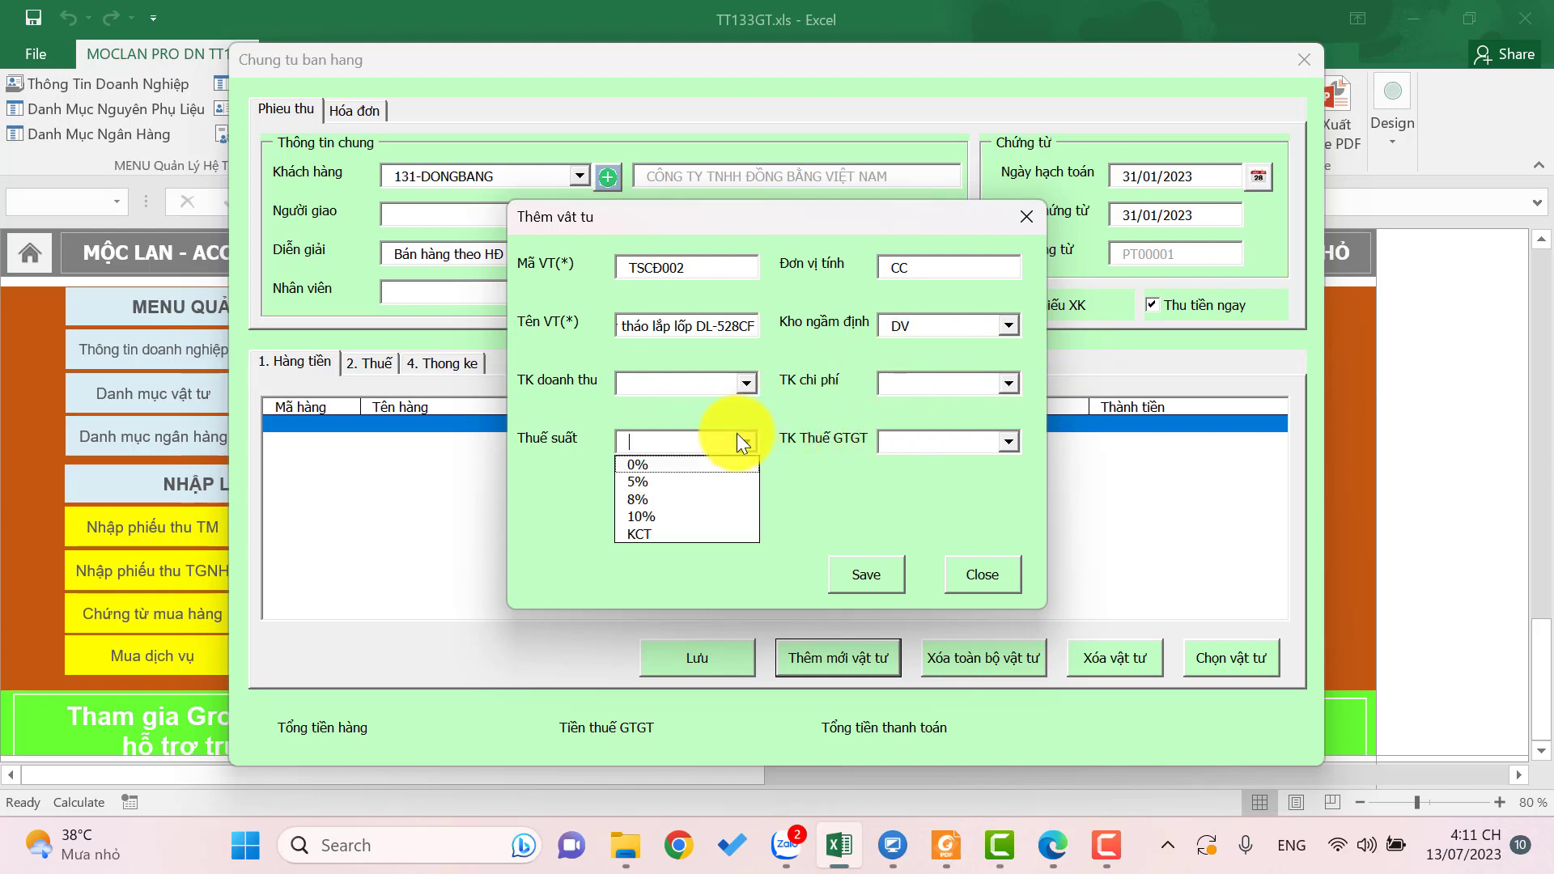
left_click(687, 511)
left_click(943, 844)
scroll(1206, 600, "down", 3)
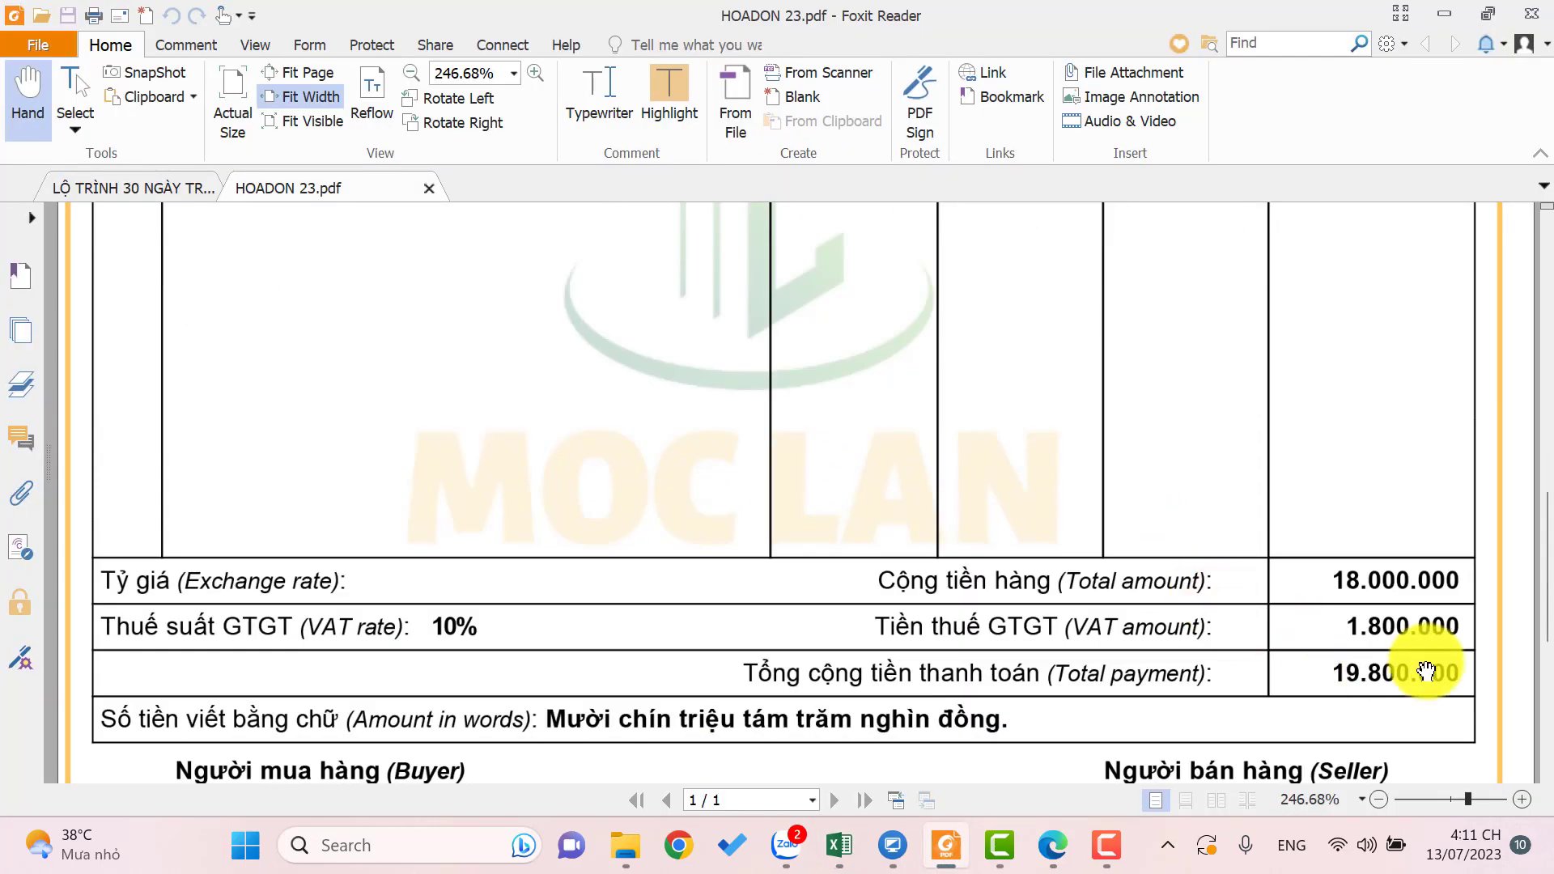
key("alt+Tab")
- Set the item's VAT account to 1332 and save the new item
left_click(1003, 432)
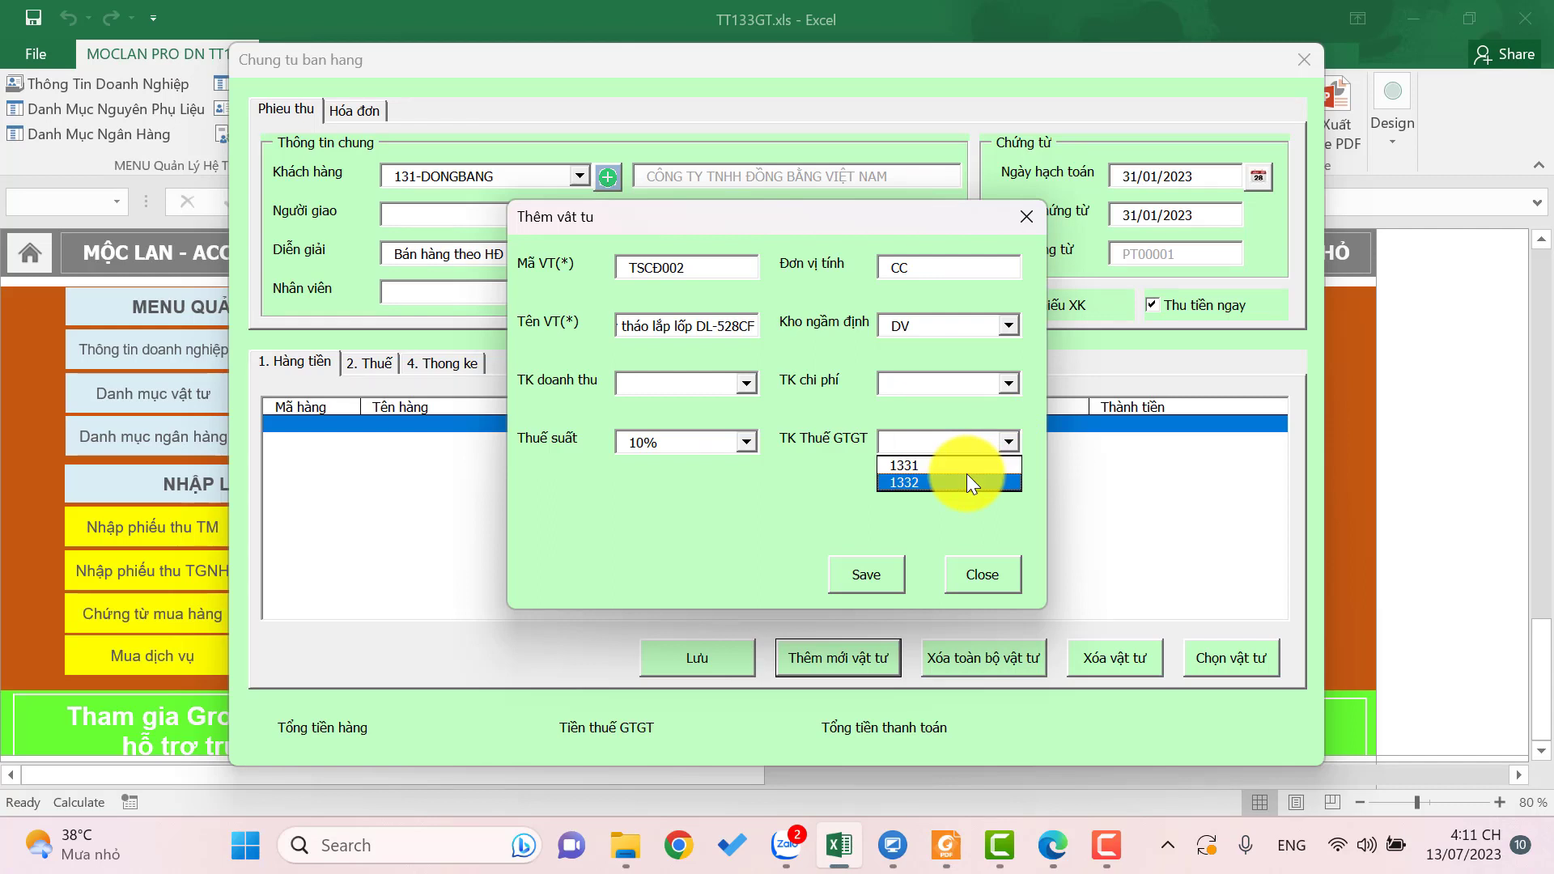
left_click(966, 481)
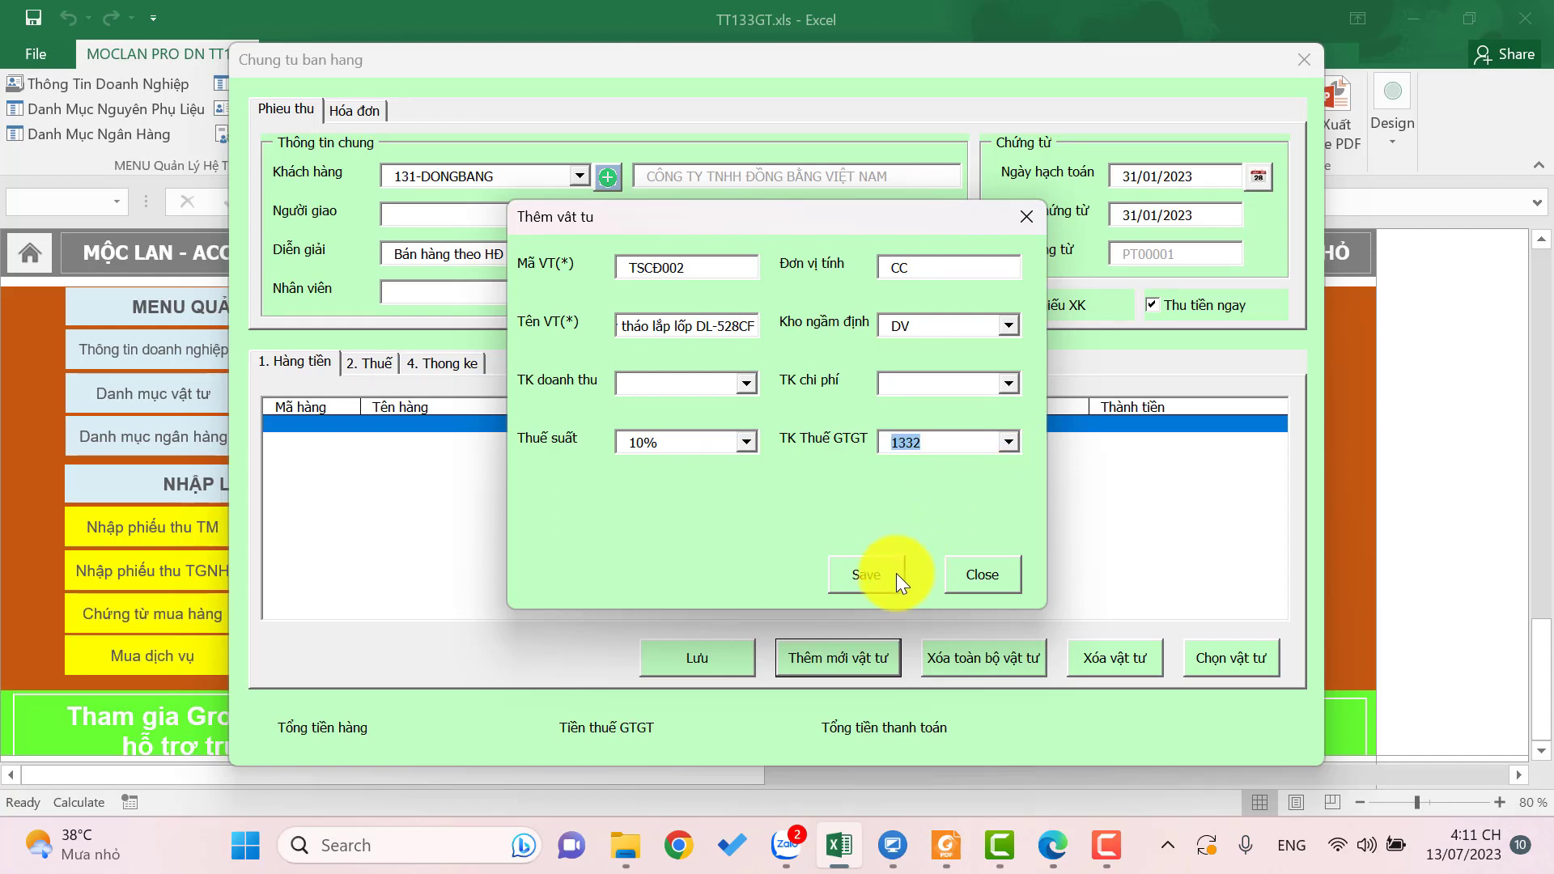
left_click(1012, 440)
left_click(939, 481)
left_click(885, 580)
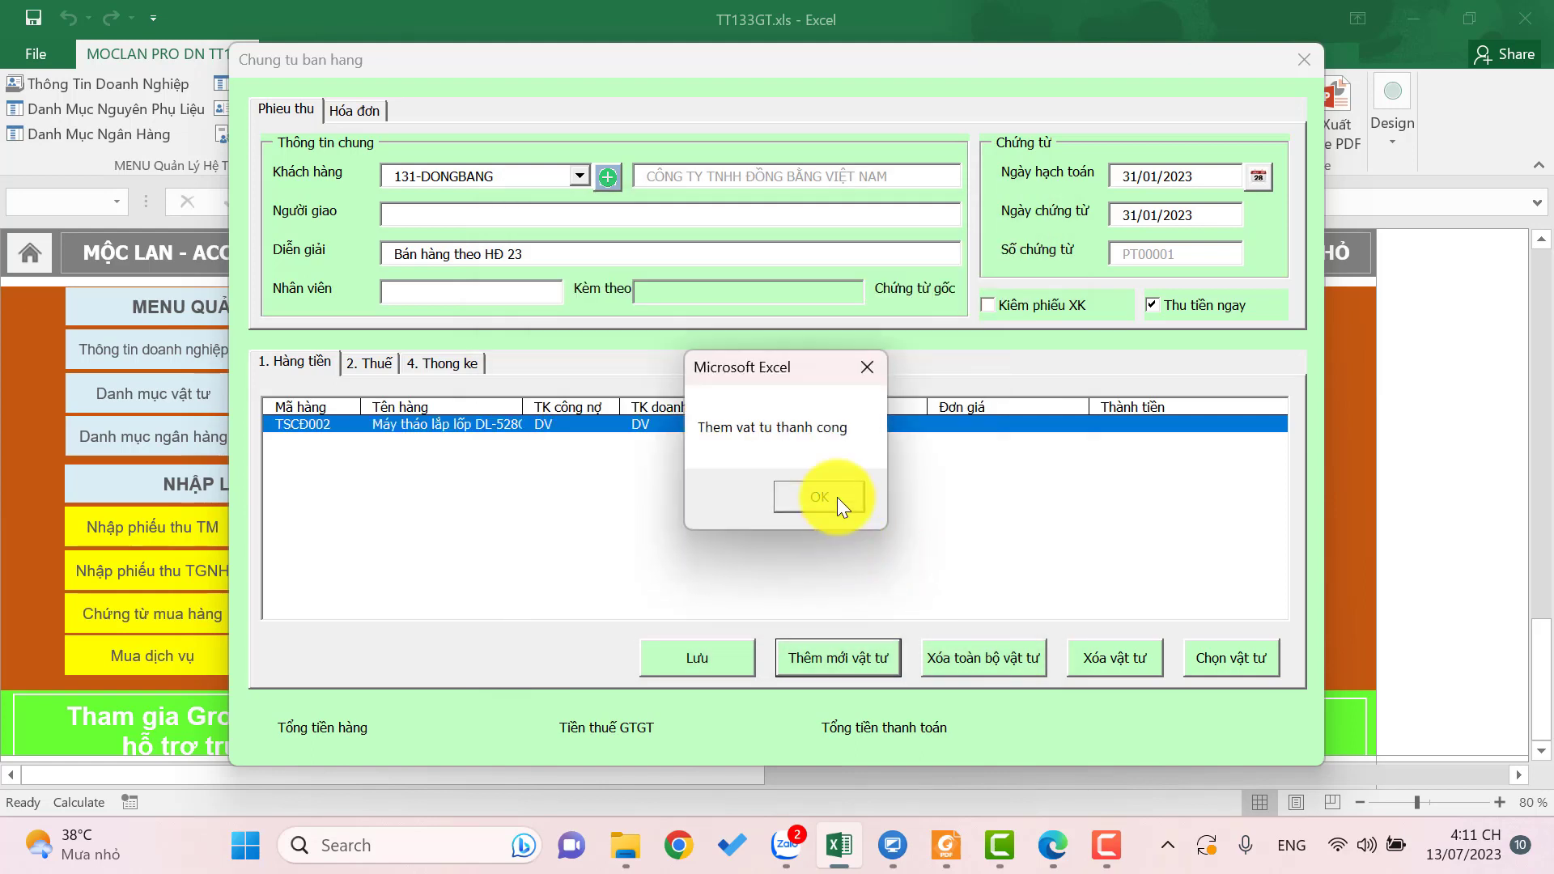
left_click(836, 497)
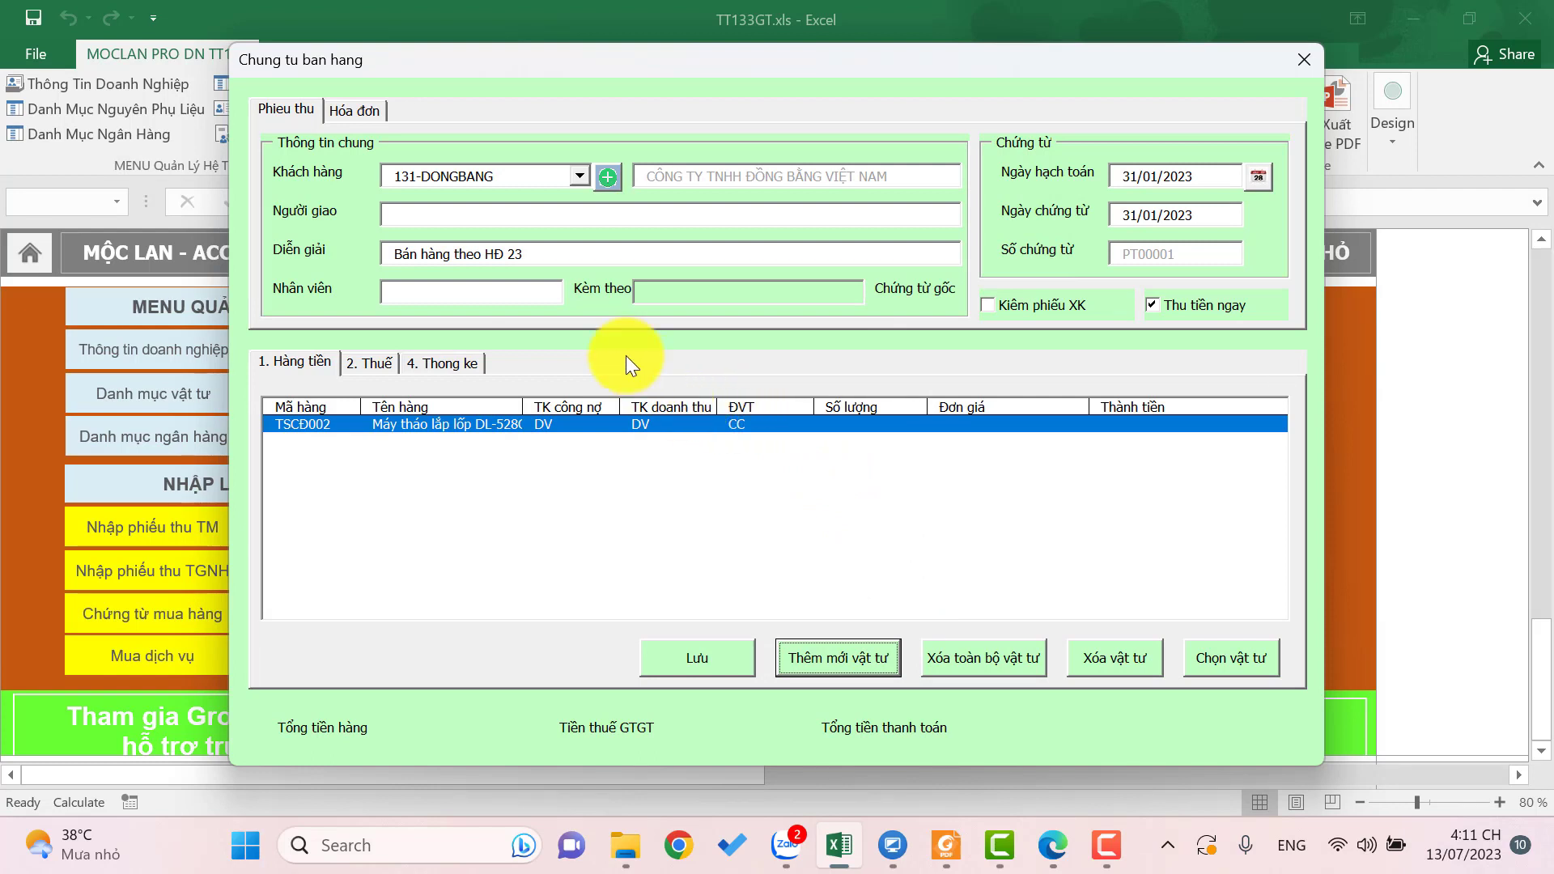
- Open the TSCĐ002 voucher line for editing and set its revenue account (TK doanh thu) to 711
double_click(537, 421)
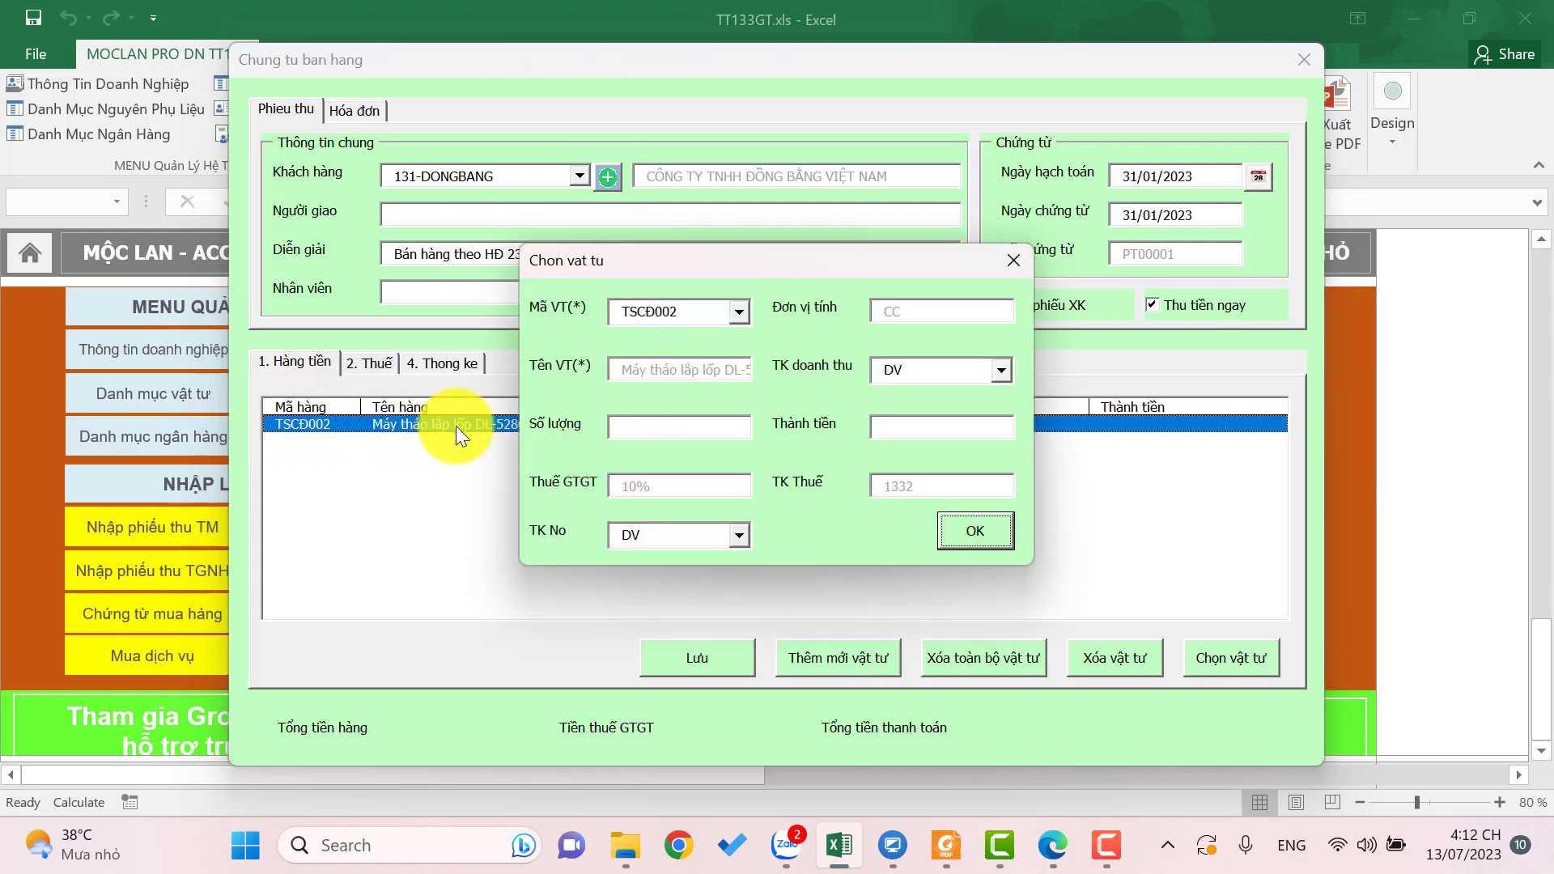
left_click(998, 371)
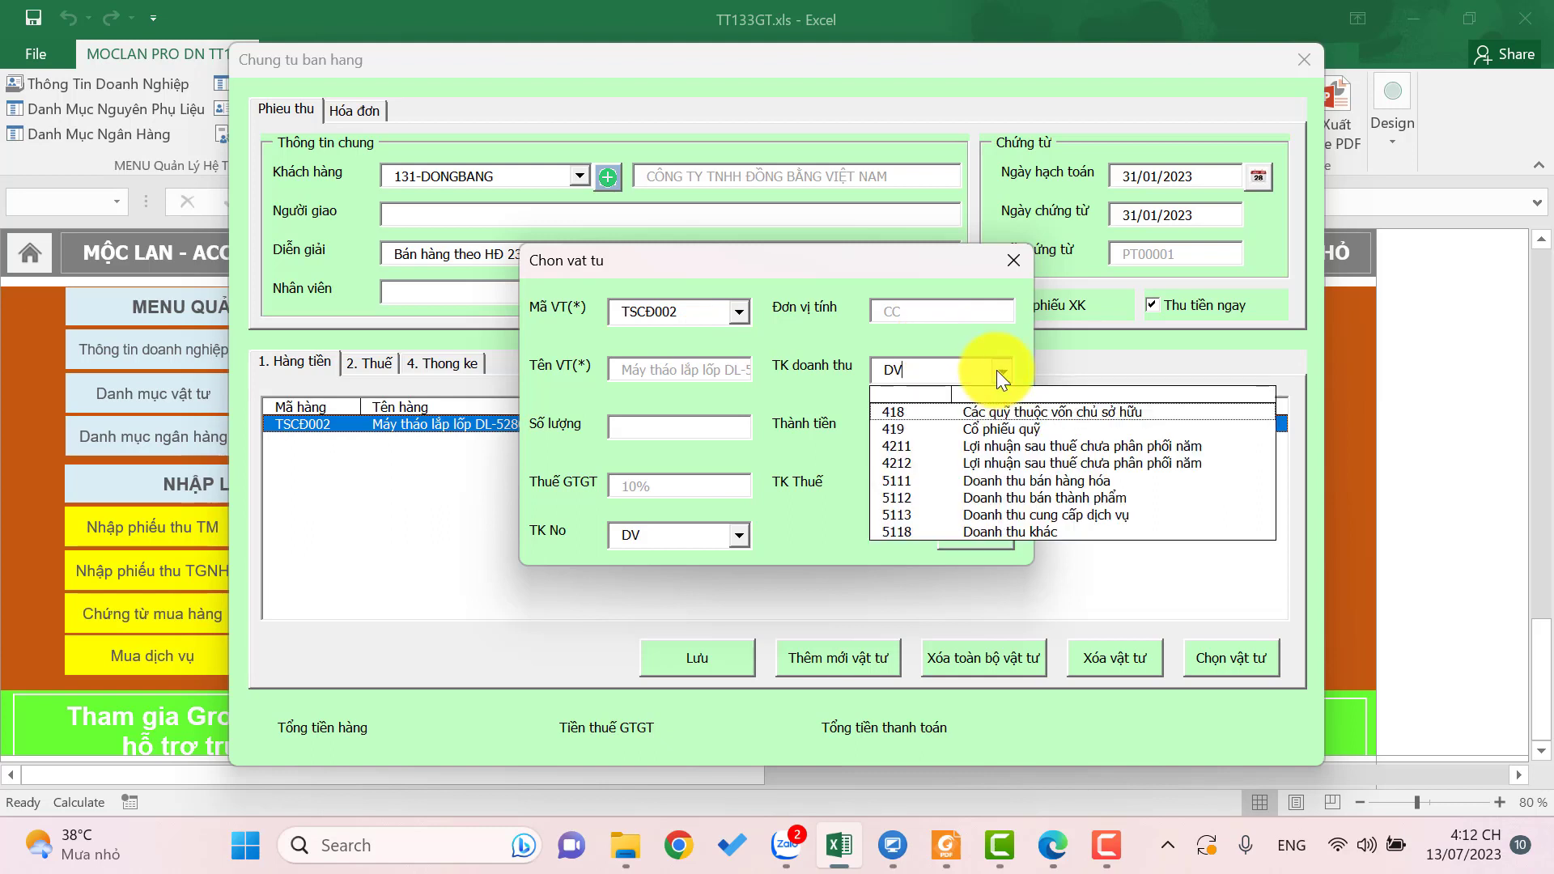
left_click(725, 373)
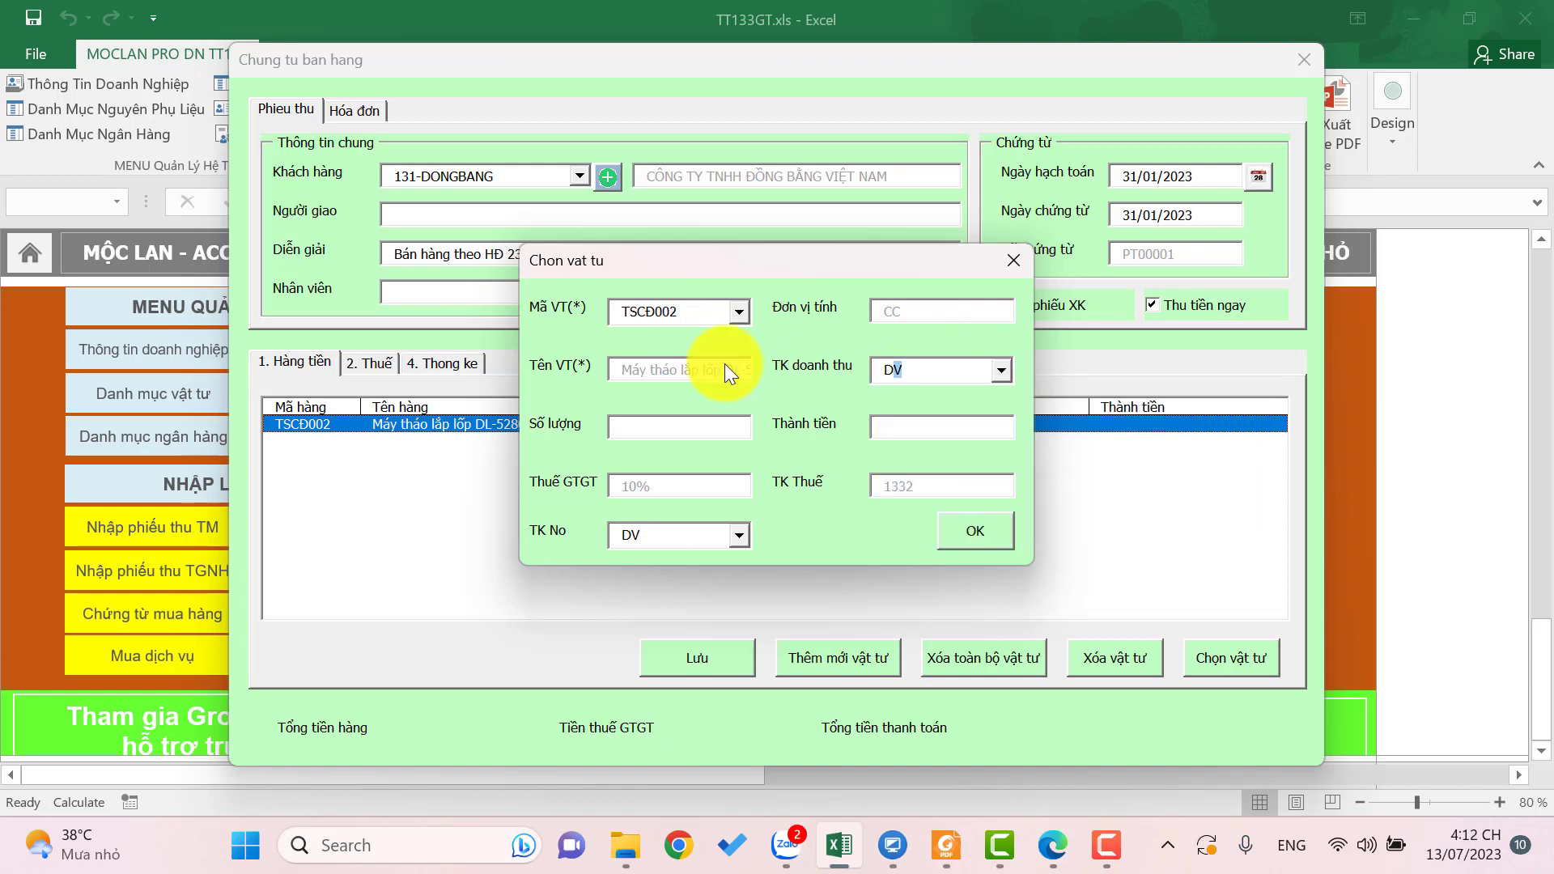
left_click(907, 372)
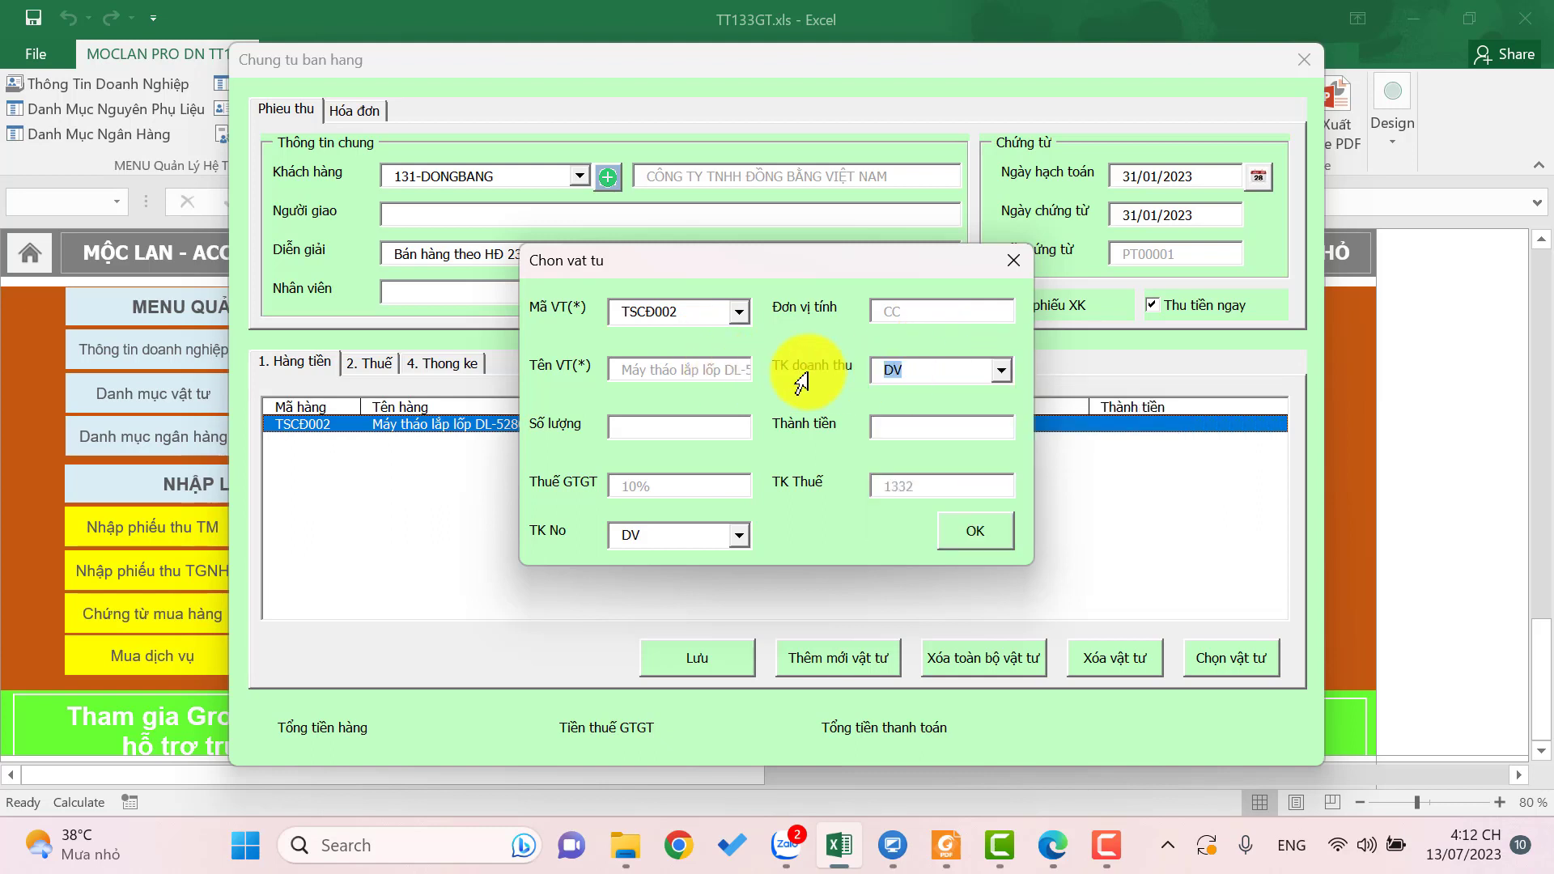
type("711")
left_click(707, 435)
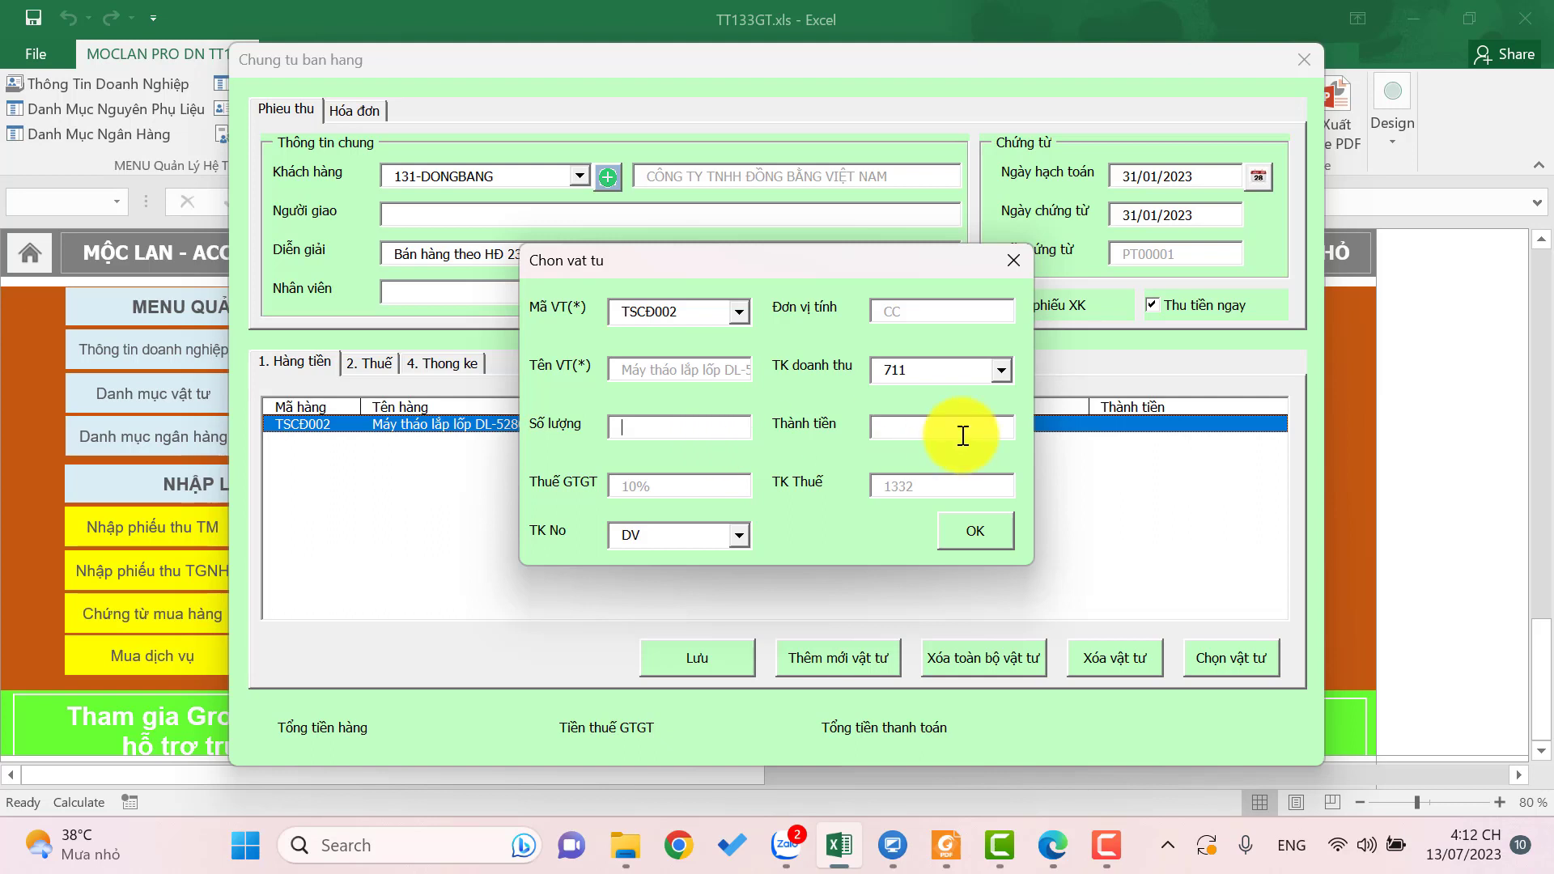
left_click(1001, 370)
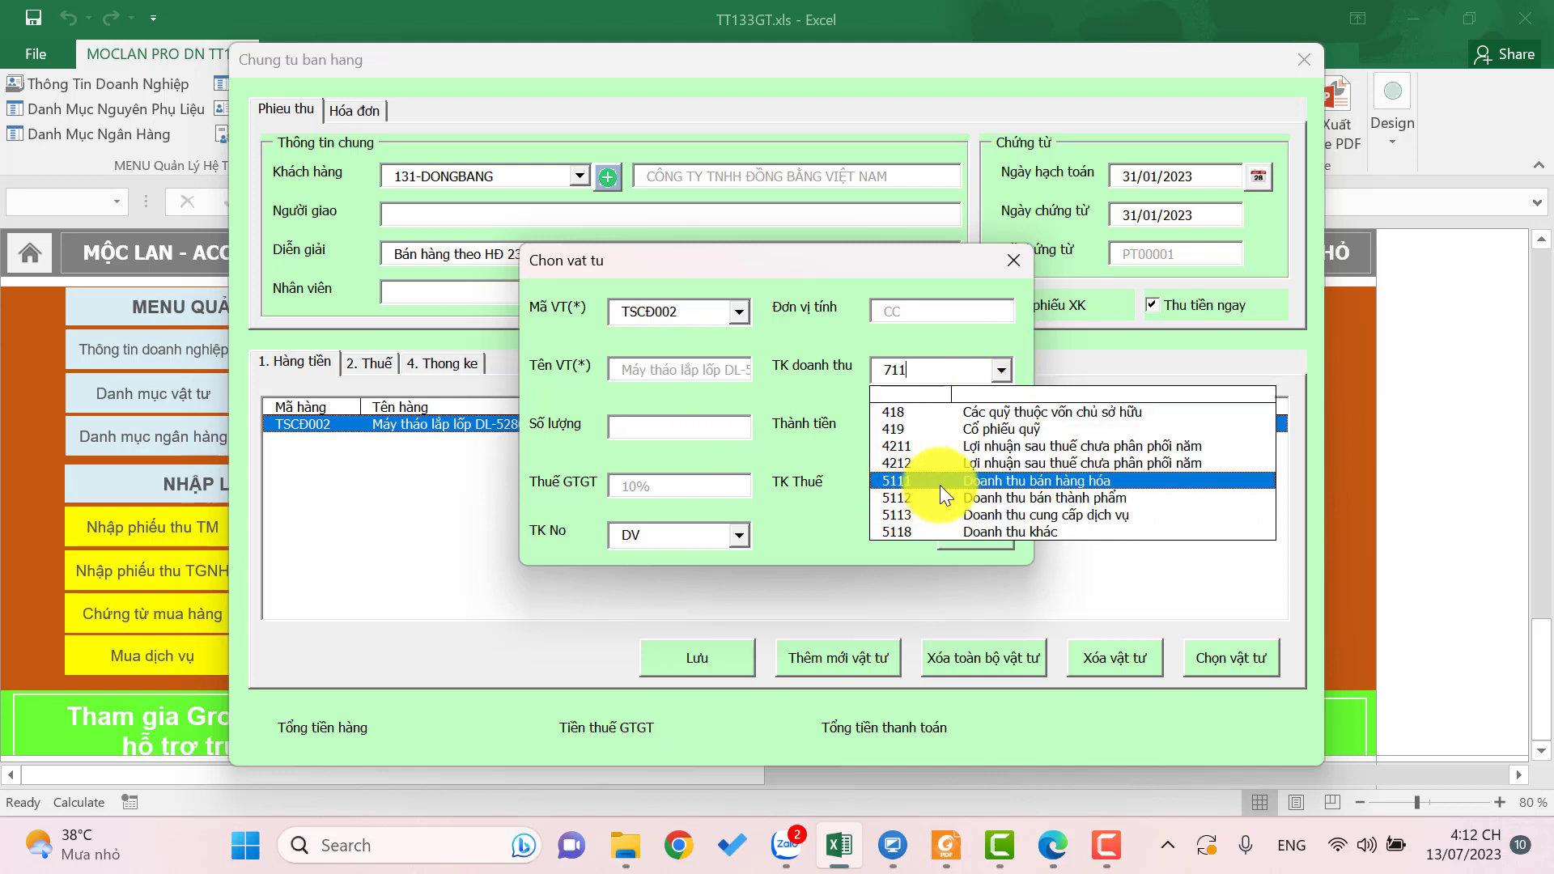
left_click(954, 371)
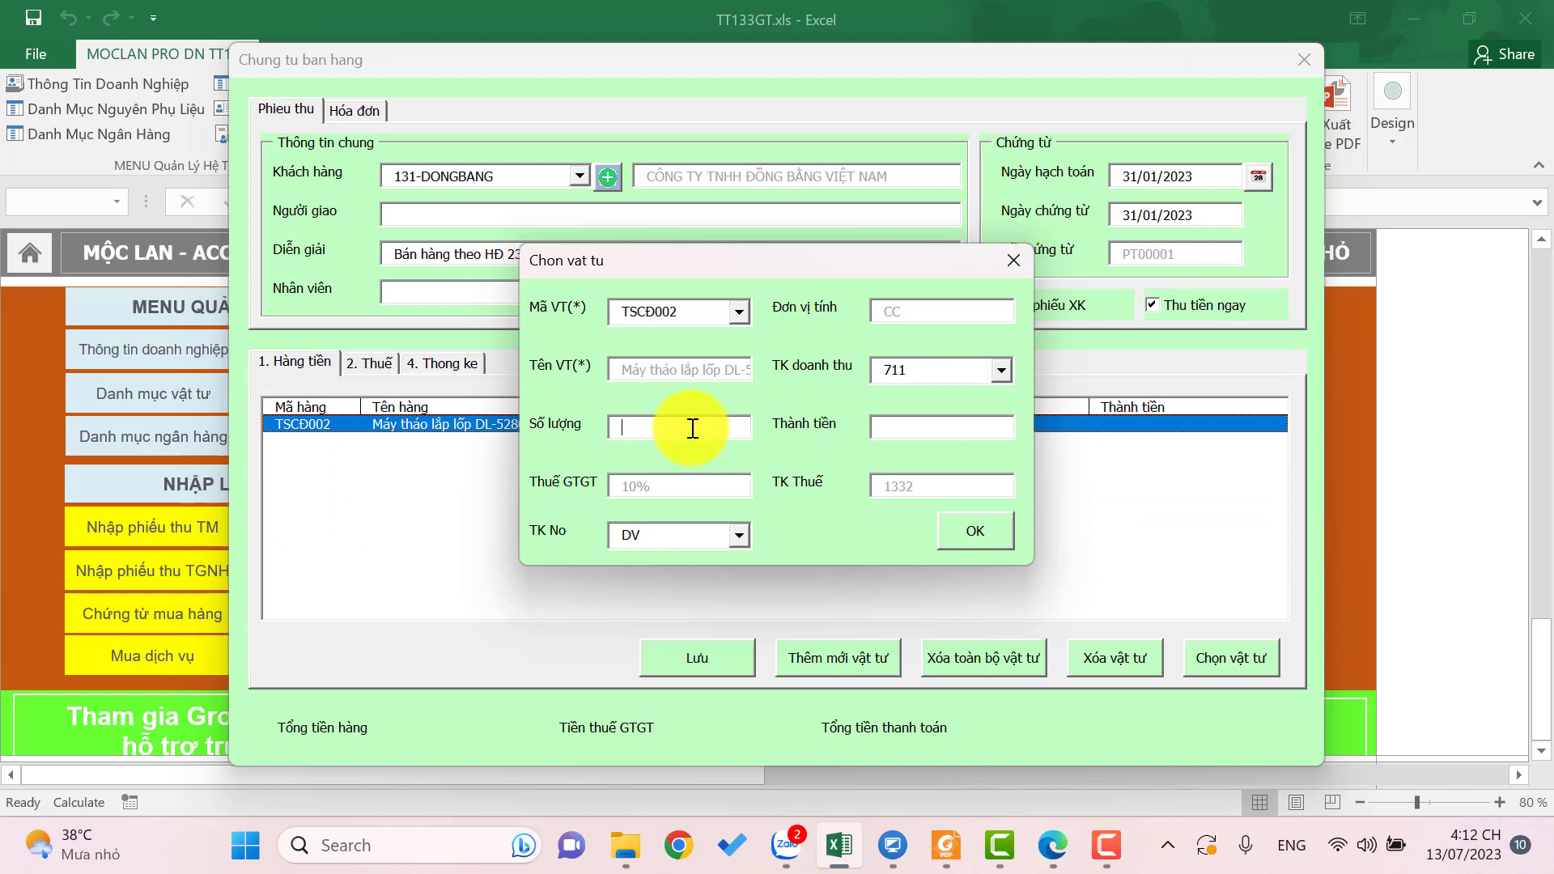
- Give the TSCĐ002 line quantity 1, amount 18,000,000 and debit account 1111, and confirm the line
type("1")
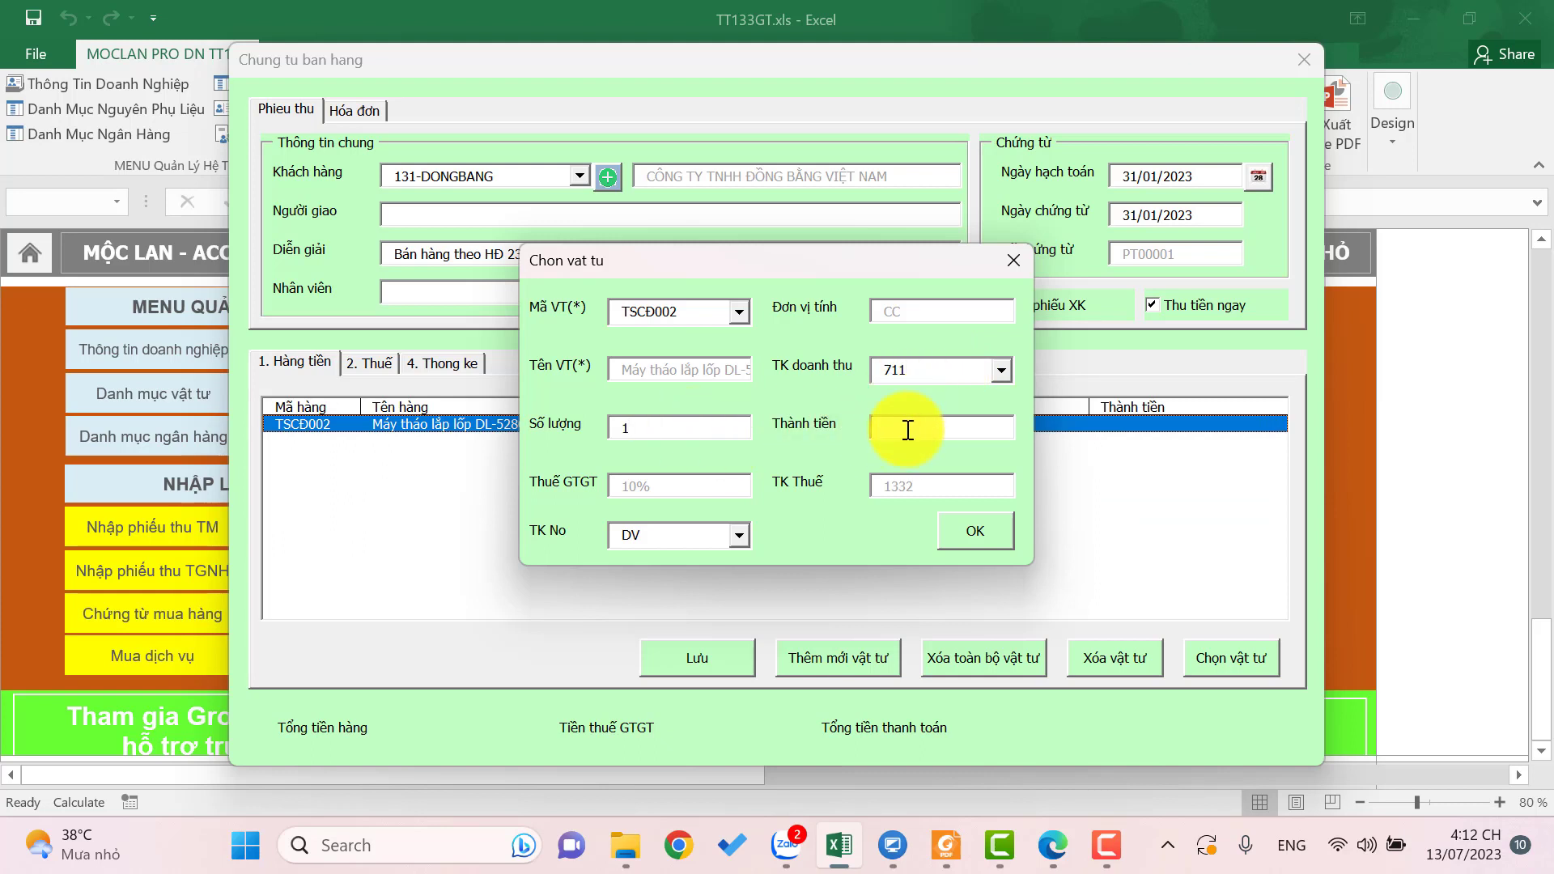
type("1800000")
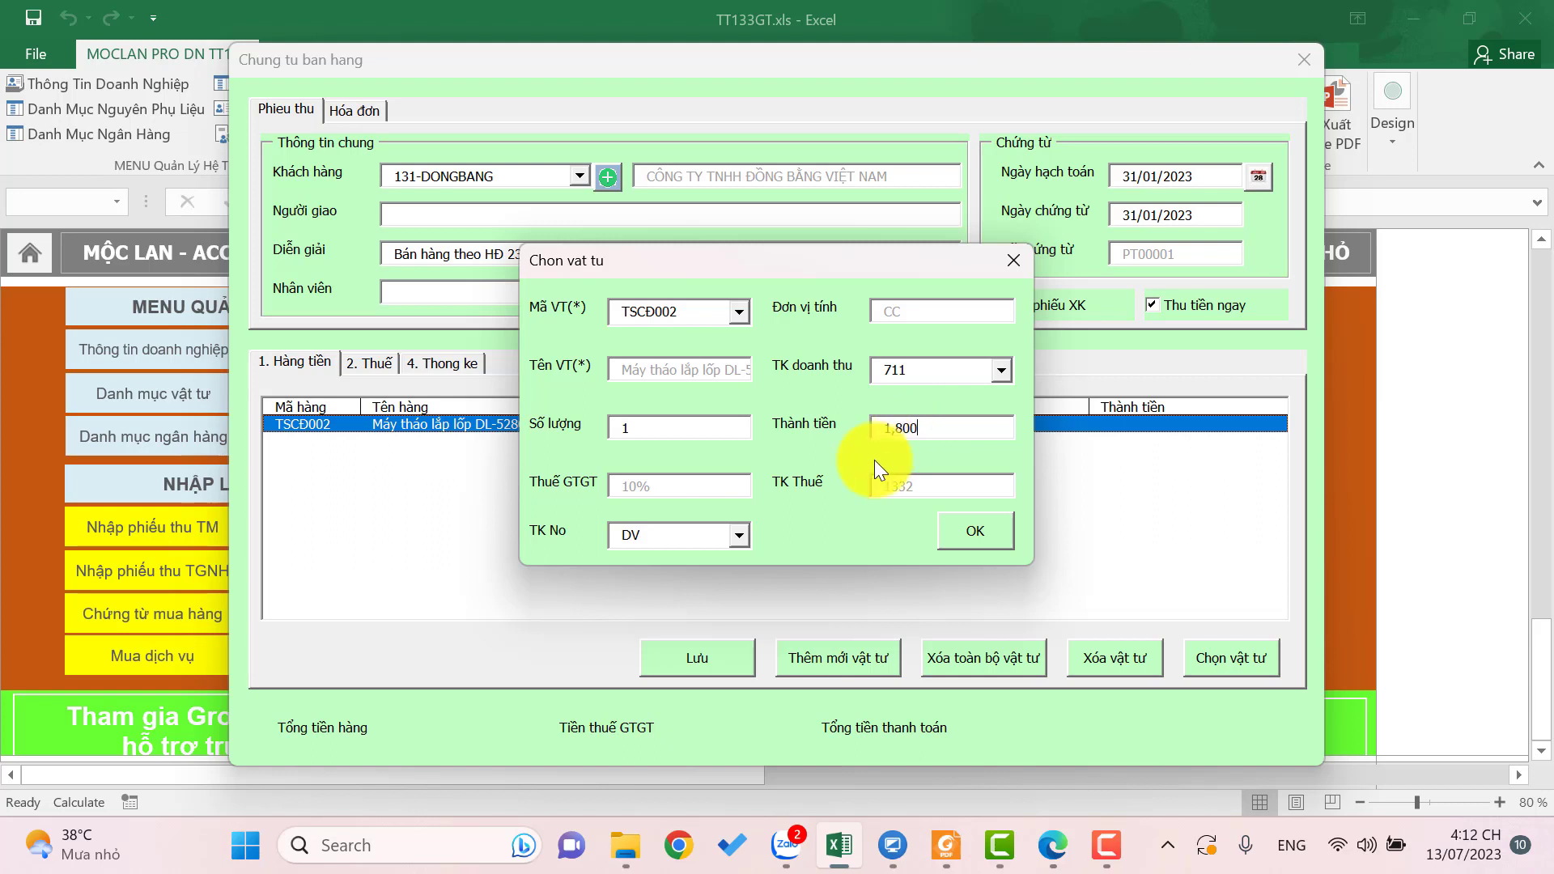
type("0")
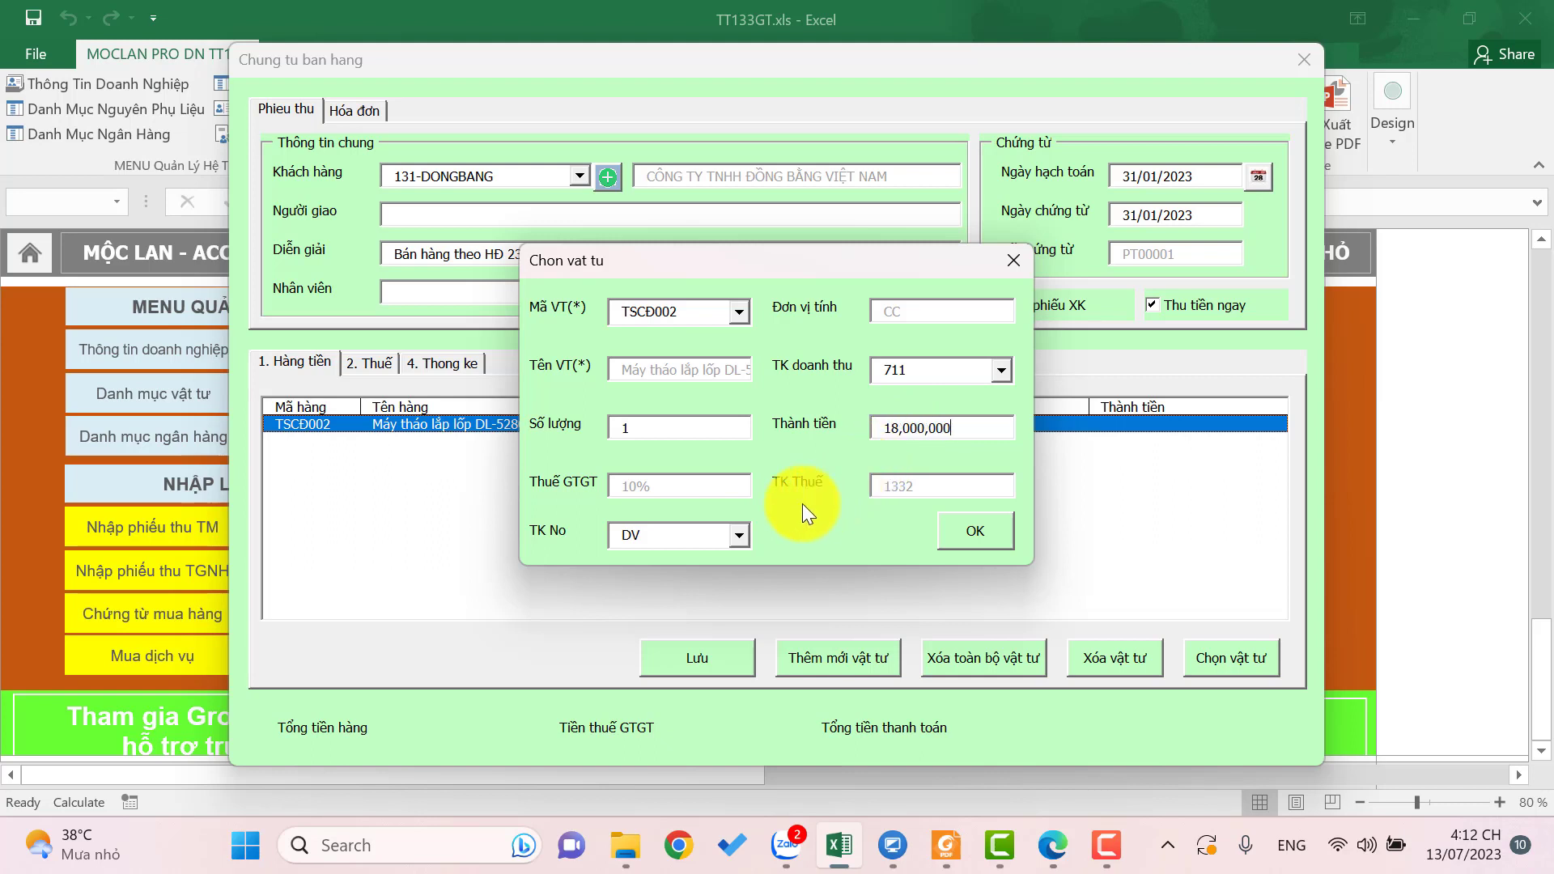
left_click(740, 536)
left_click(663, 612)
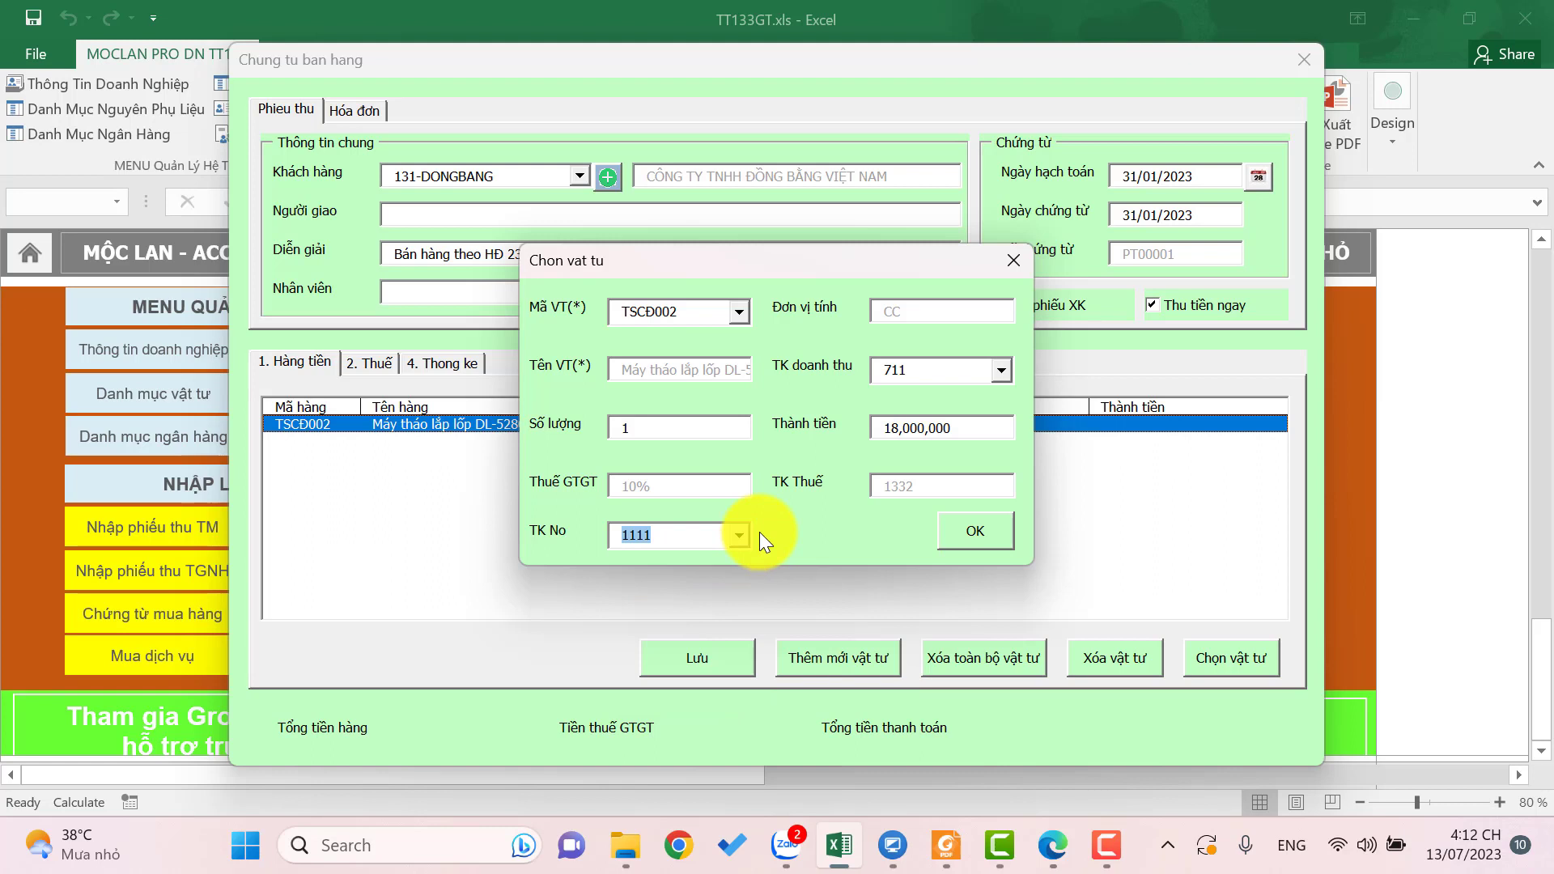
left_click(974, 536)
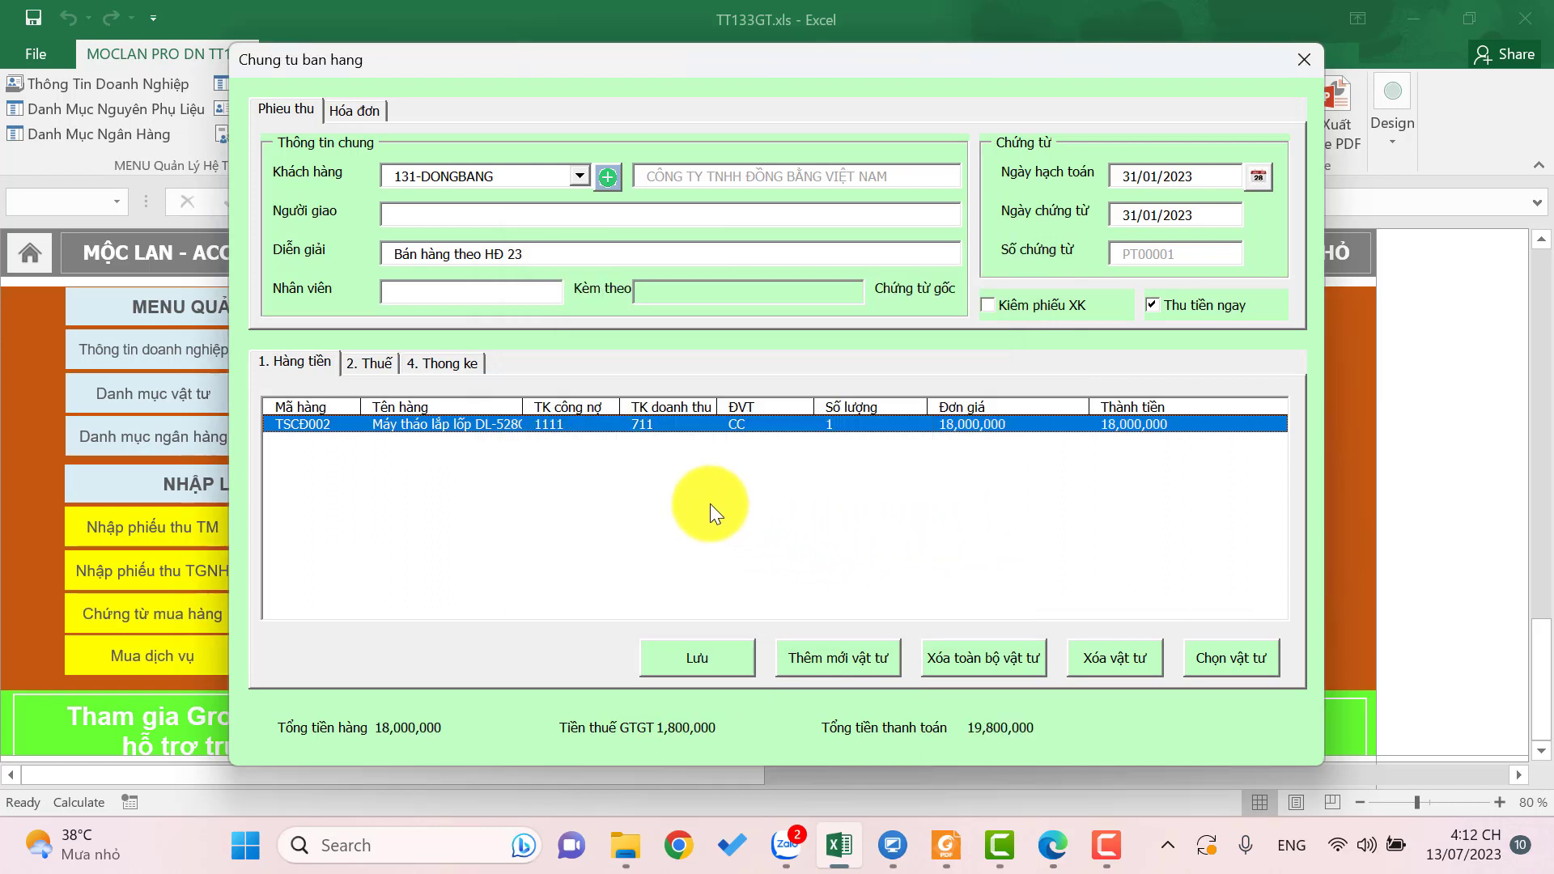
- Check the voucher's tax line and compare its amounts with the totals on the PDF invoice
left_click(370, 364)
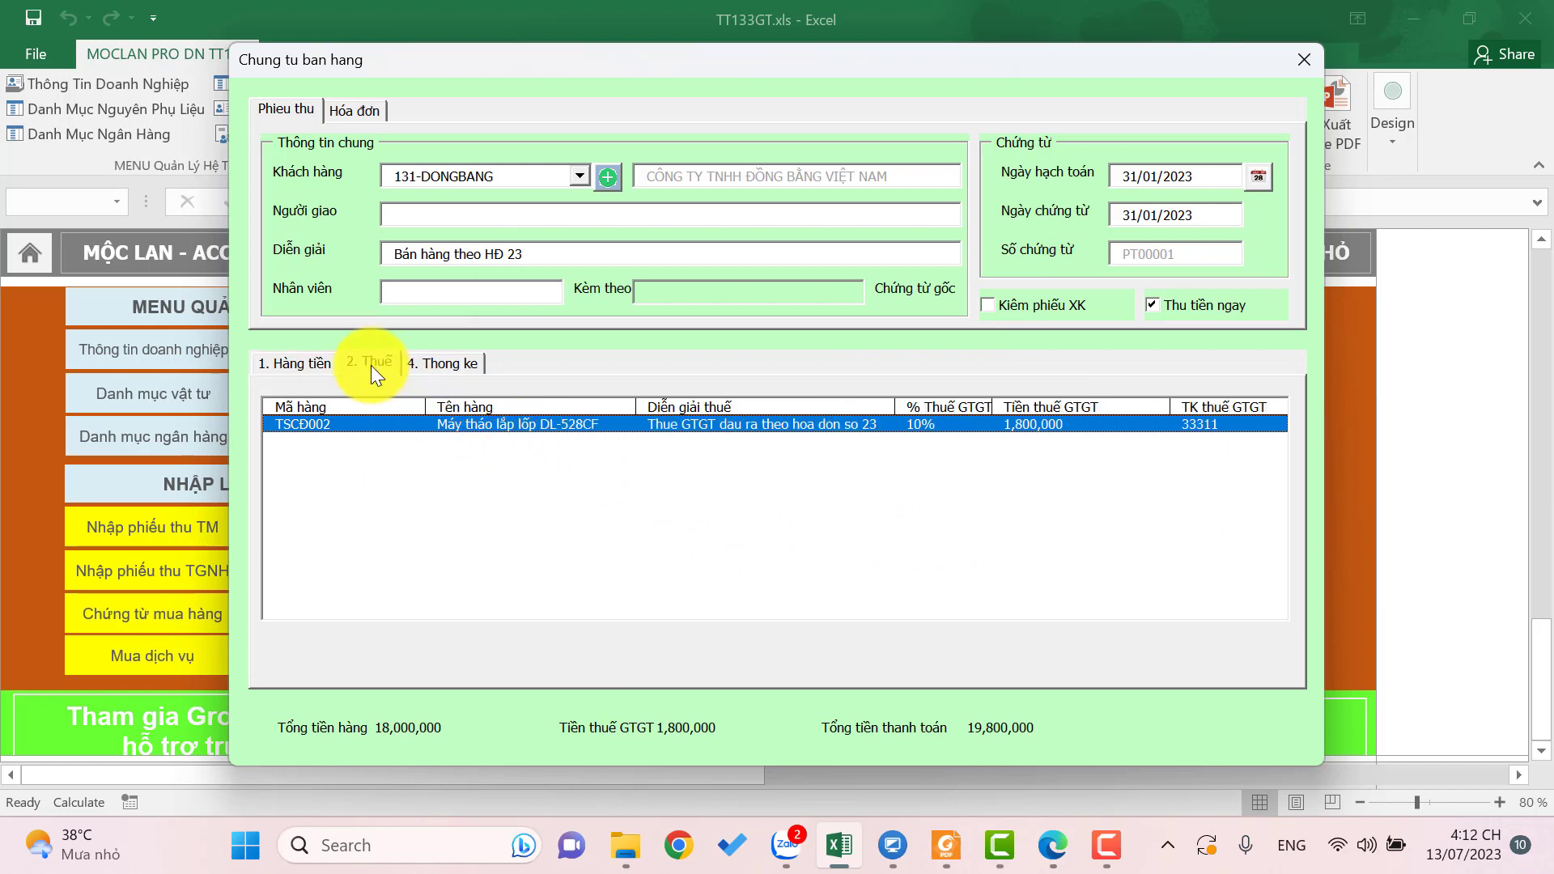
left_click(301, 364)
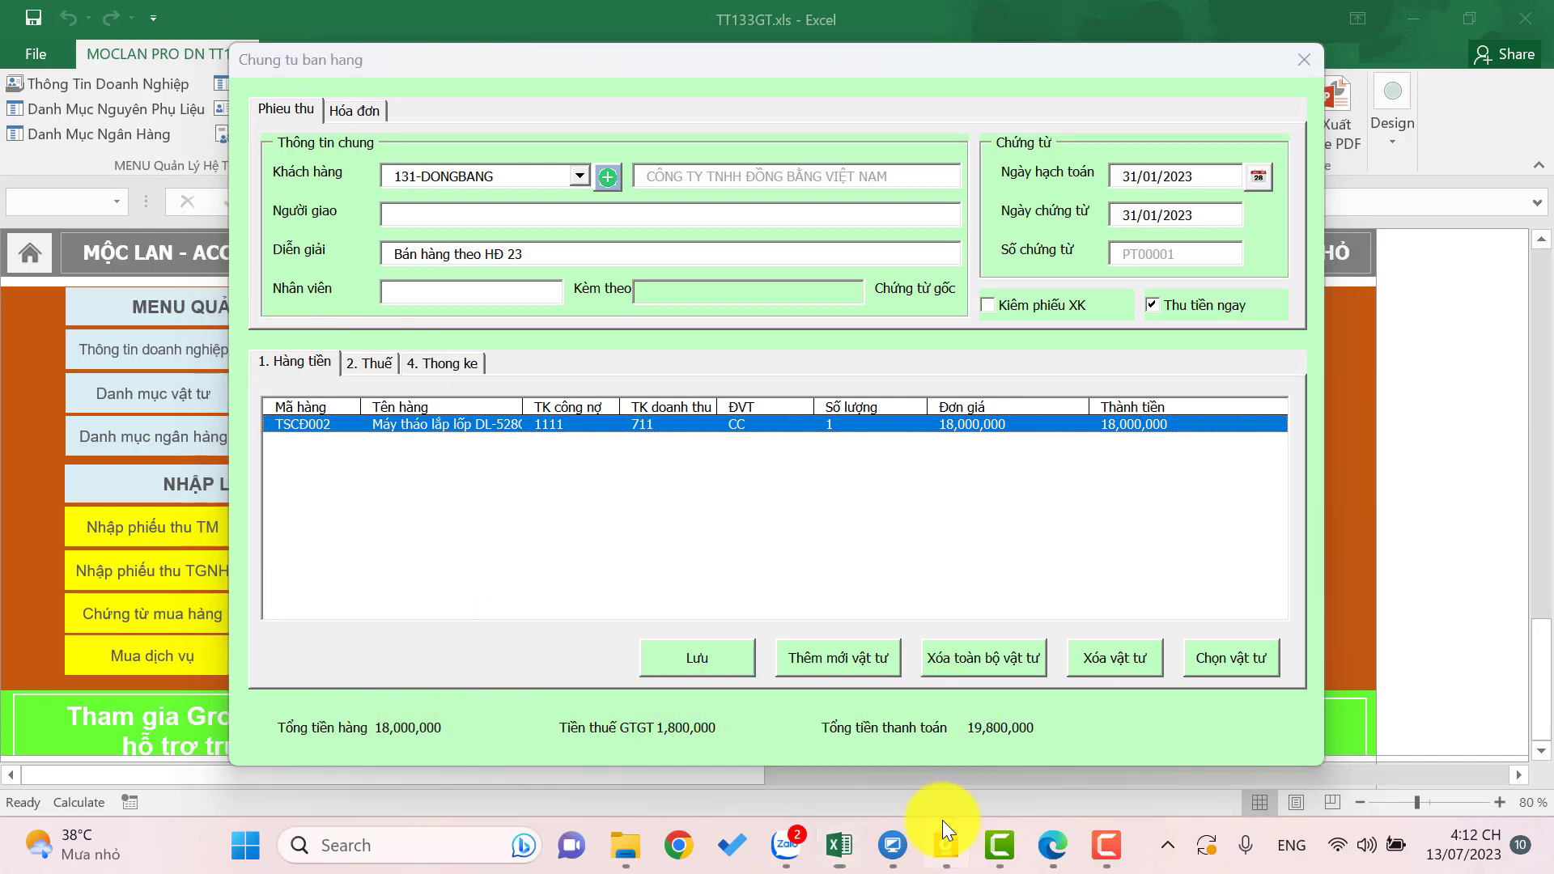
left_click(945, 845)
scroll(1288, 579, "up", 2)
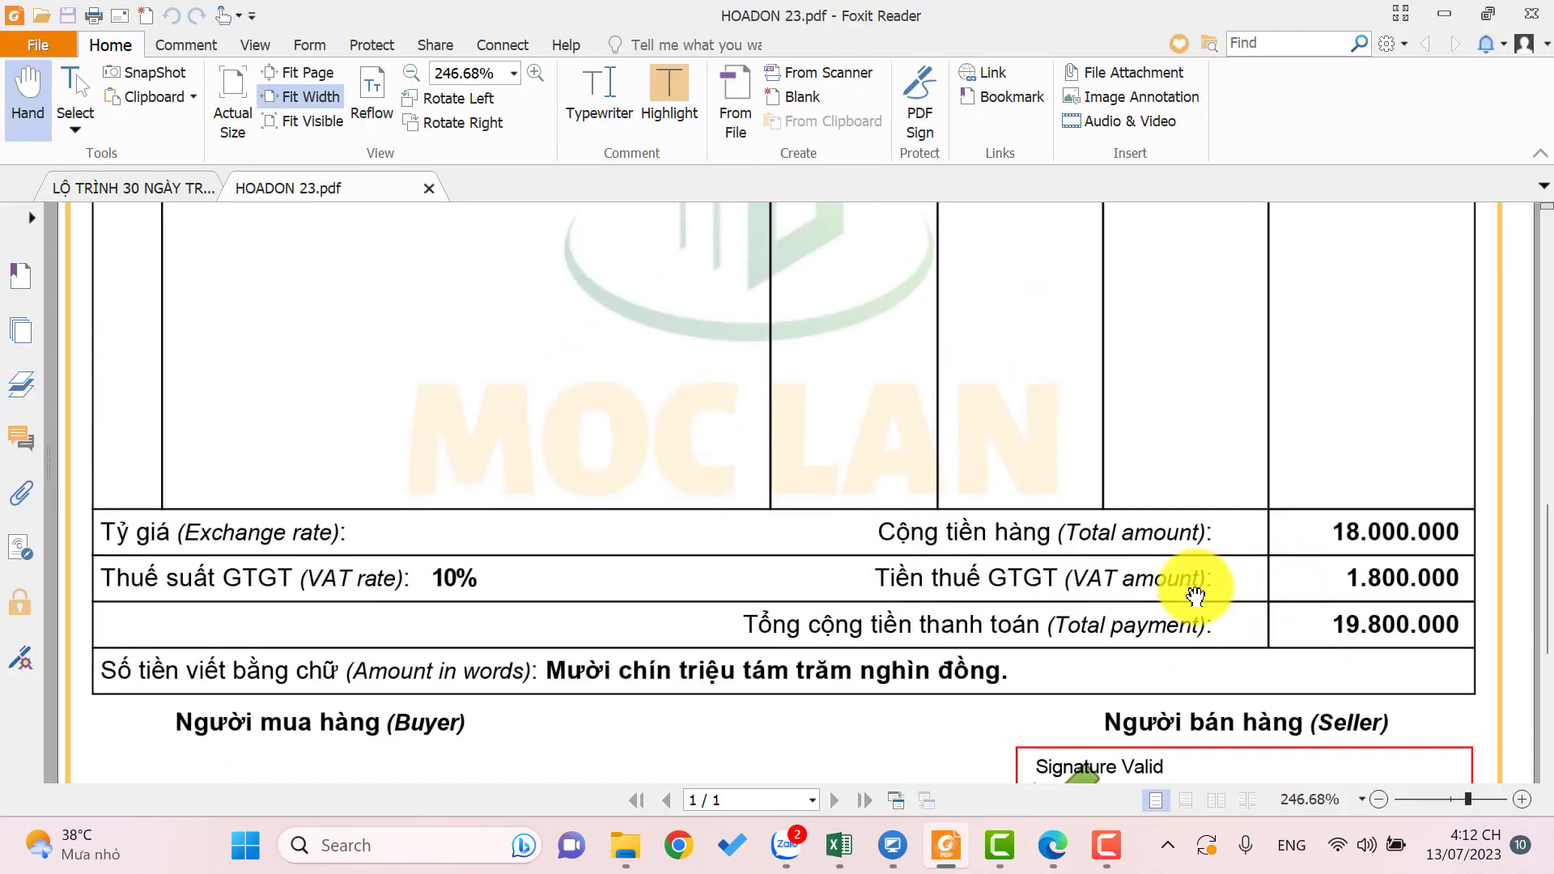
left_click(845, 838)
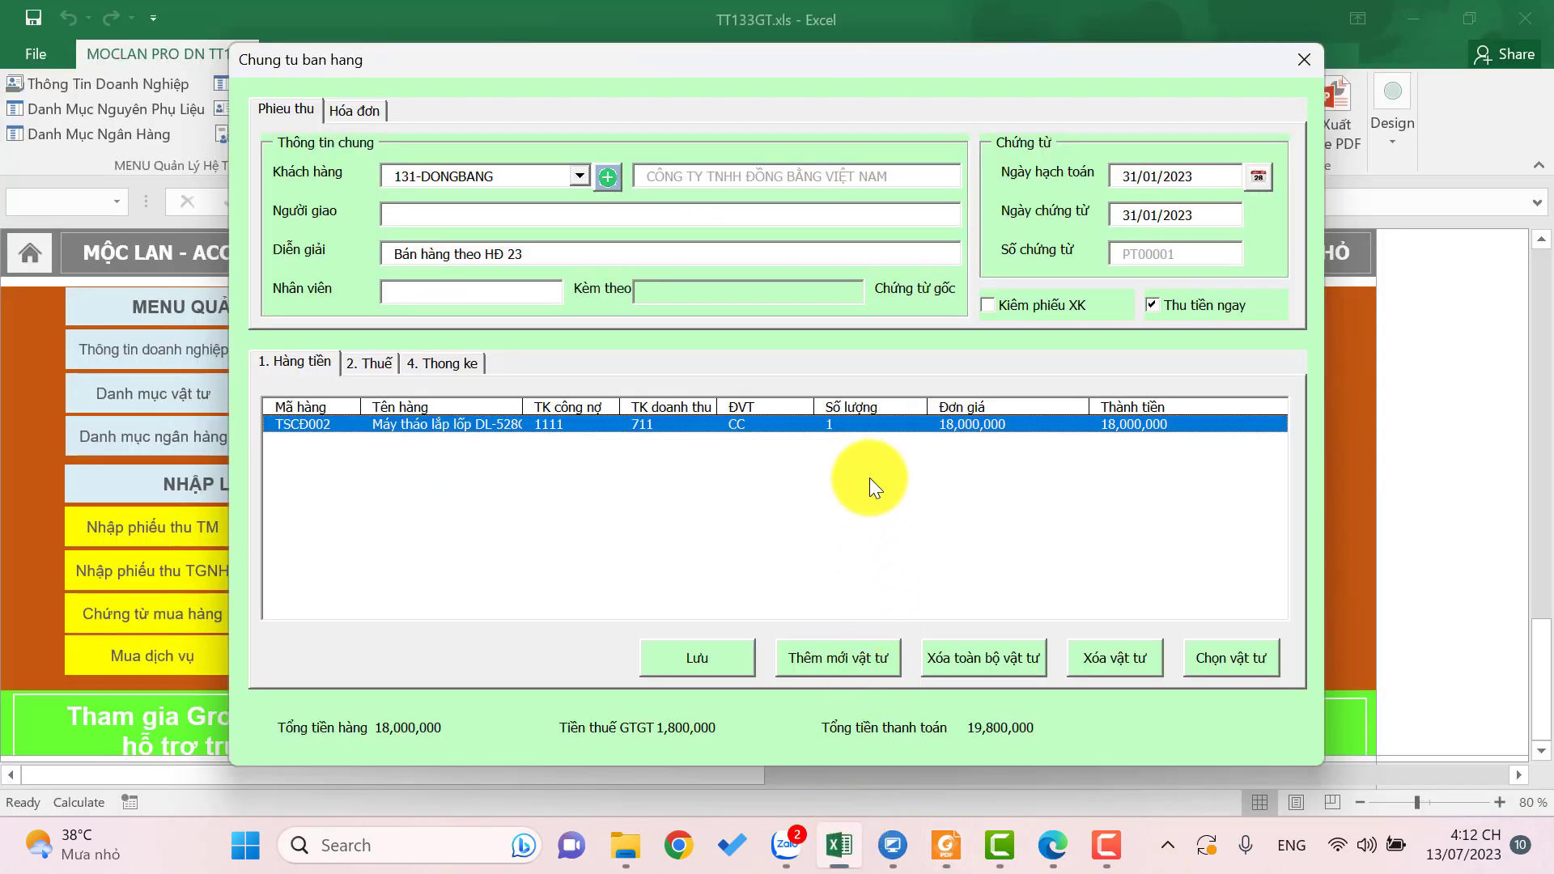
- Save the sales voucher, close its form and show the journal sheet with the voucher entries
left_click(720, 660)
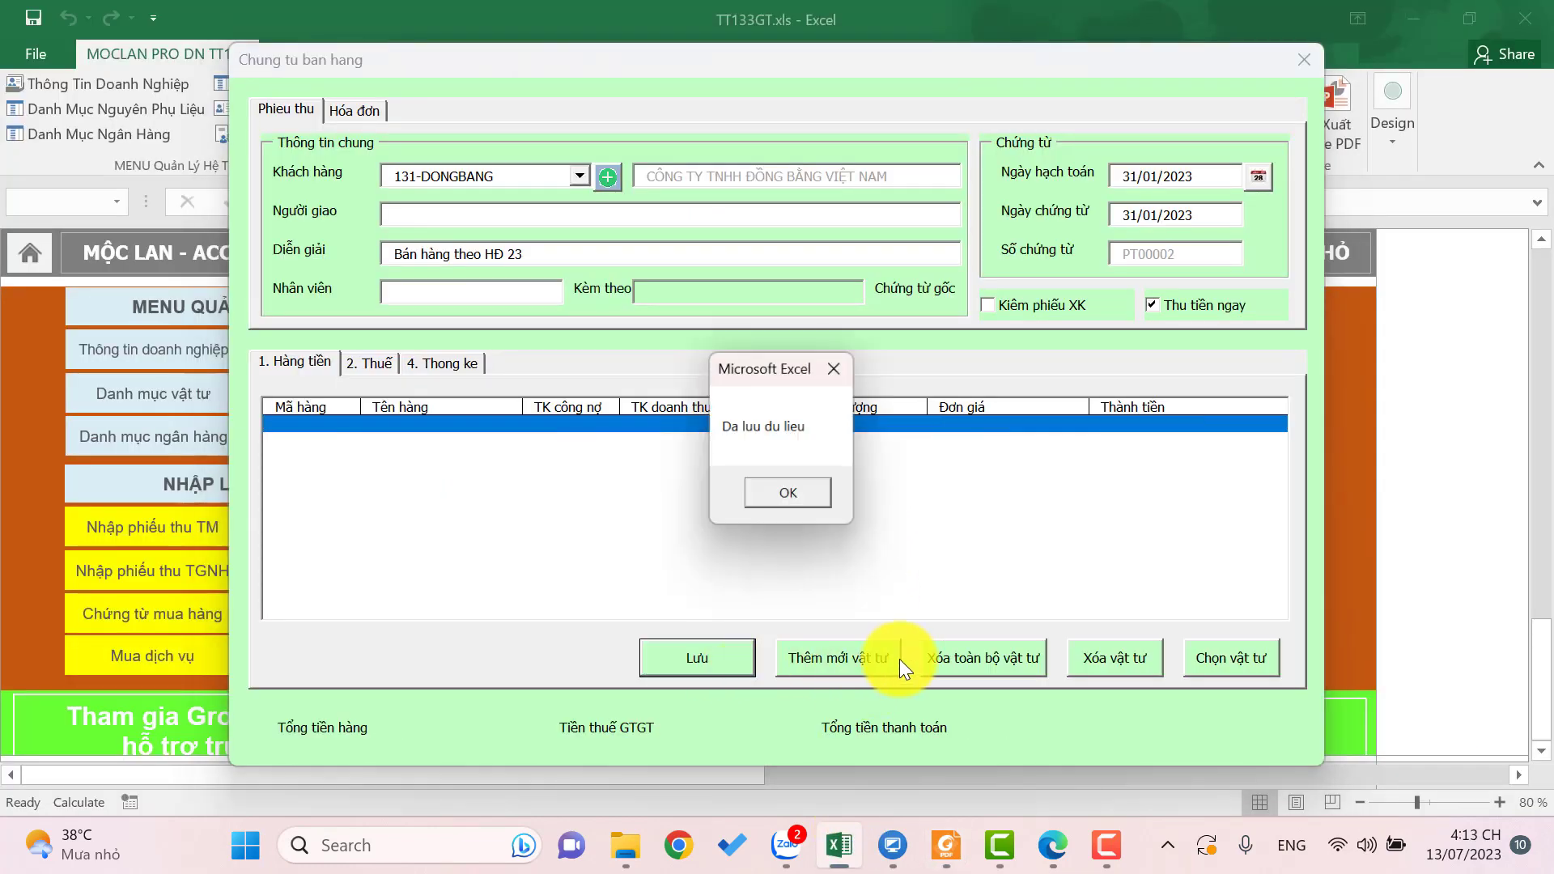
left_click(809, 502)
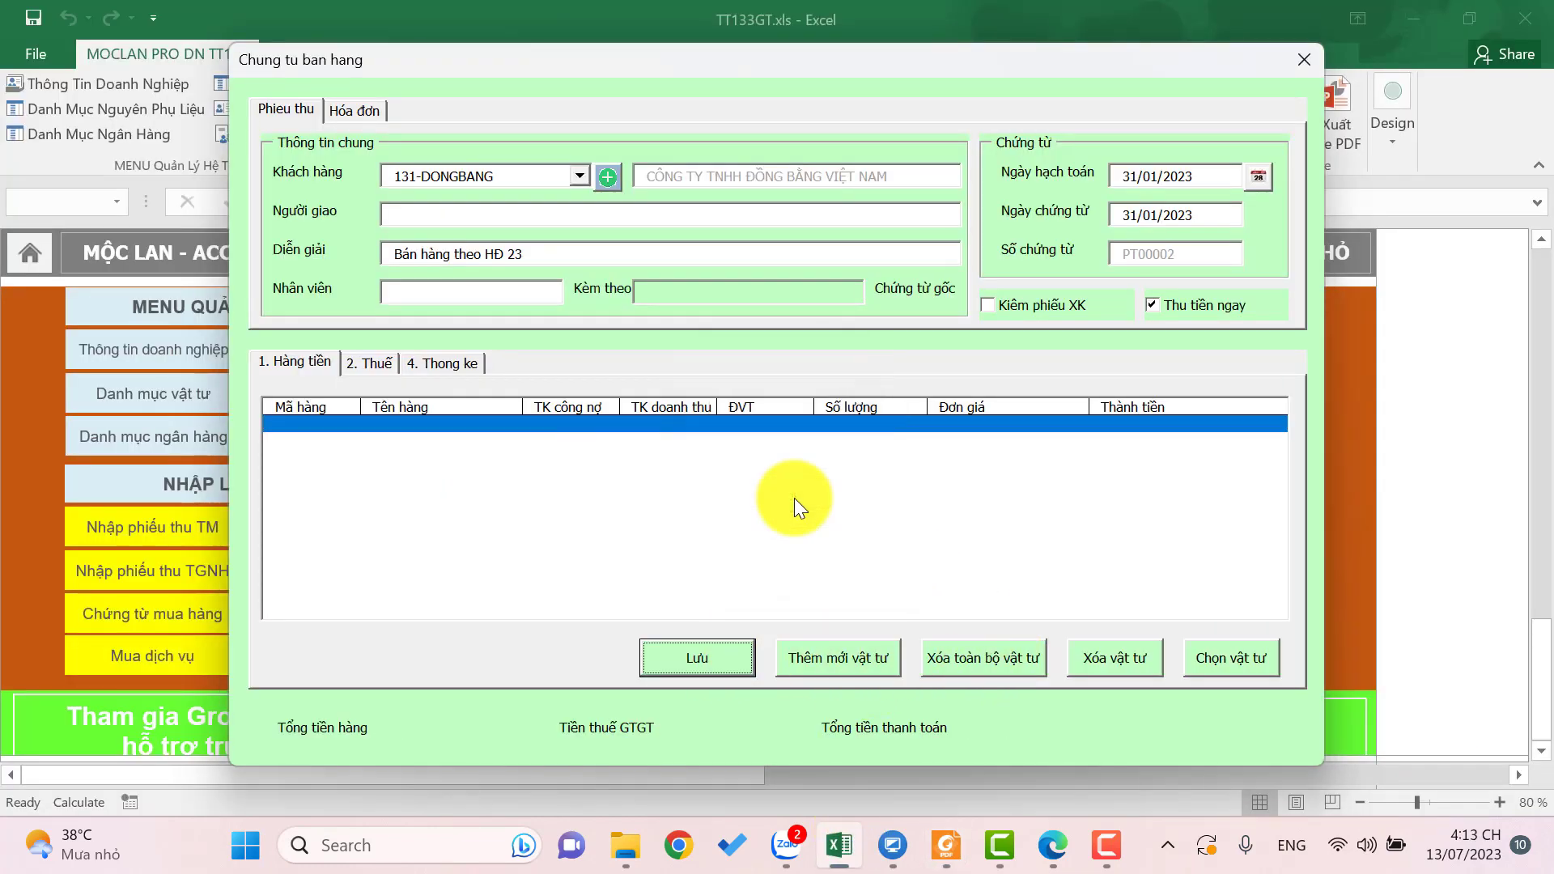
left_click(1304, 53)
left_click(242, 473)
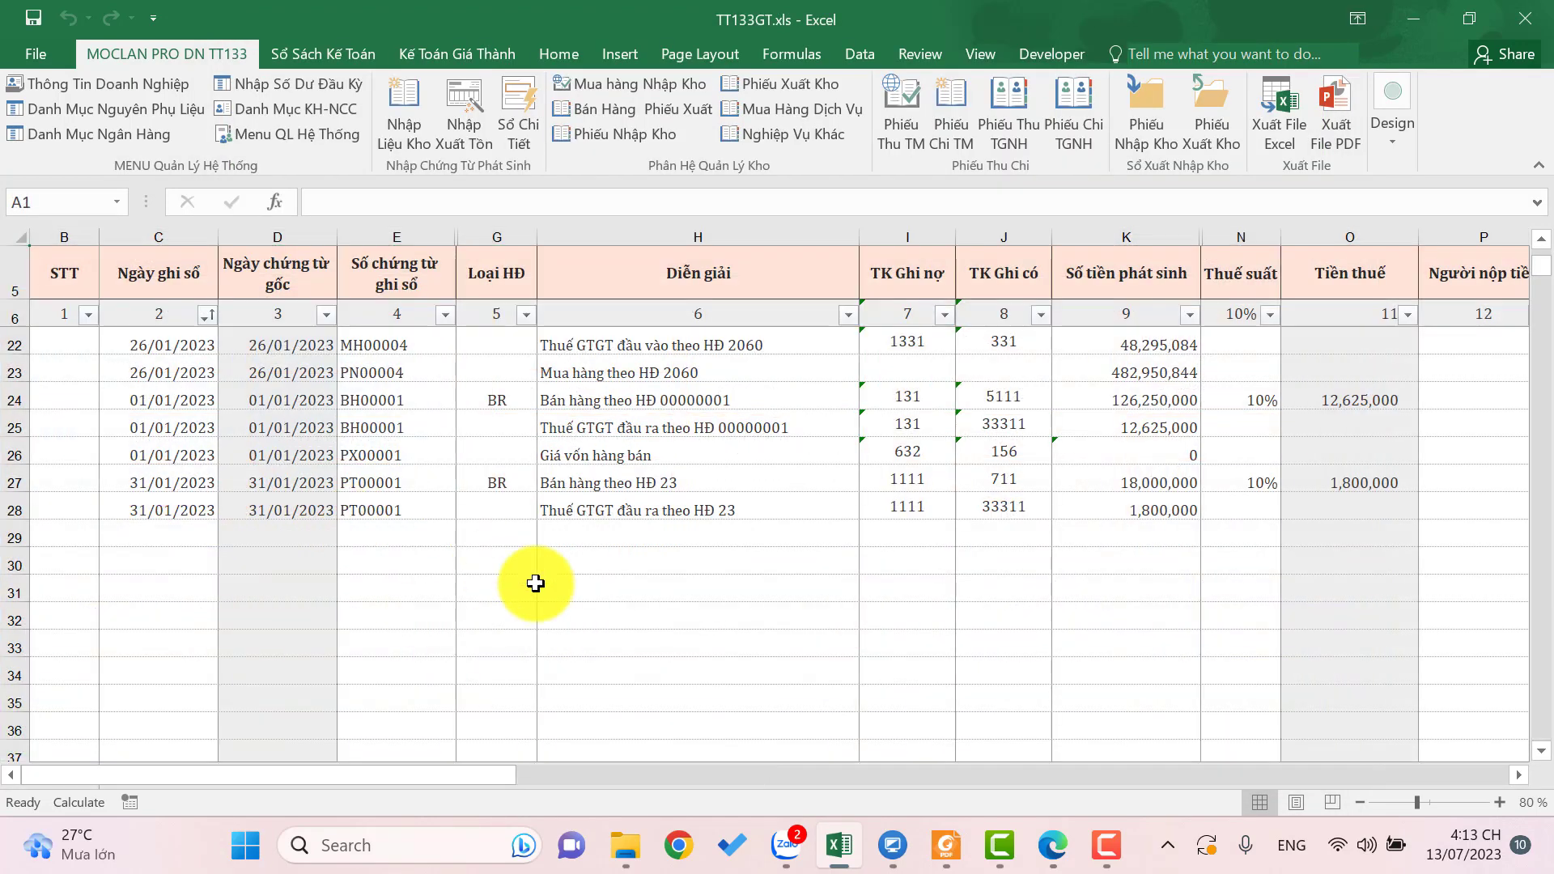
- Open the Phụ lục BR 01-1/GTGT sales invoice list and check the buyer and tax entries for invoice 23
left_click(763, 614)
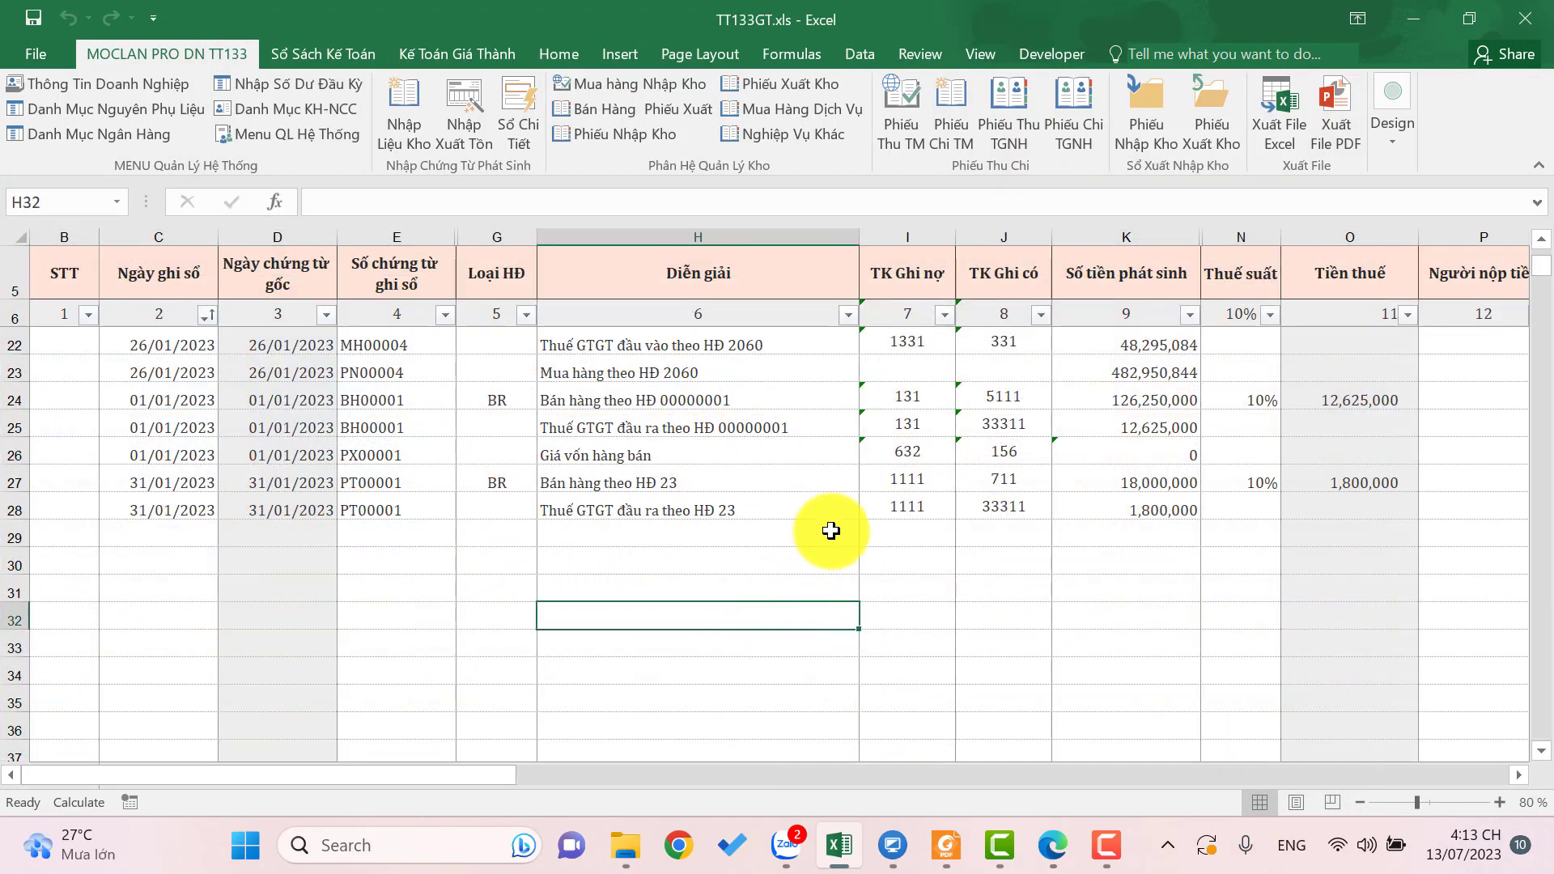
left_click(1018, 557)
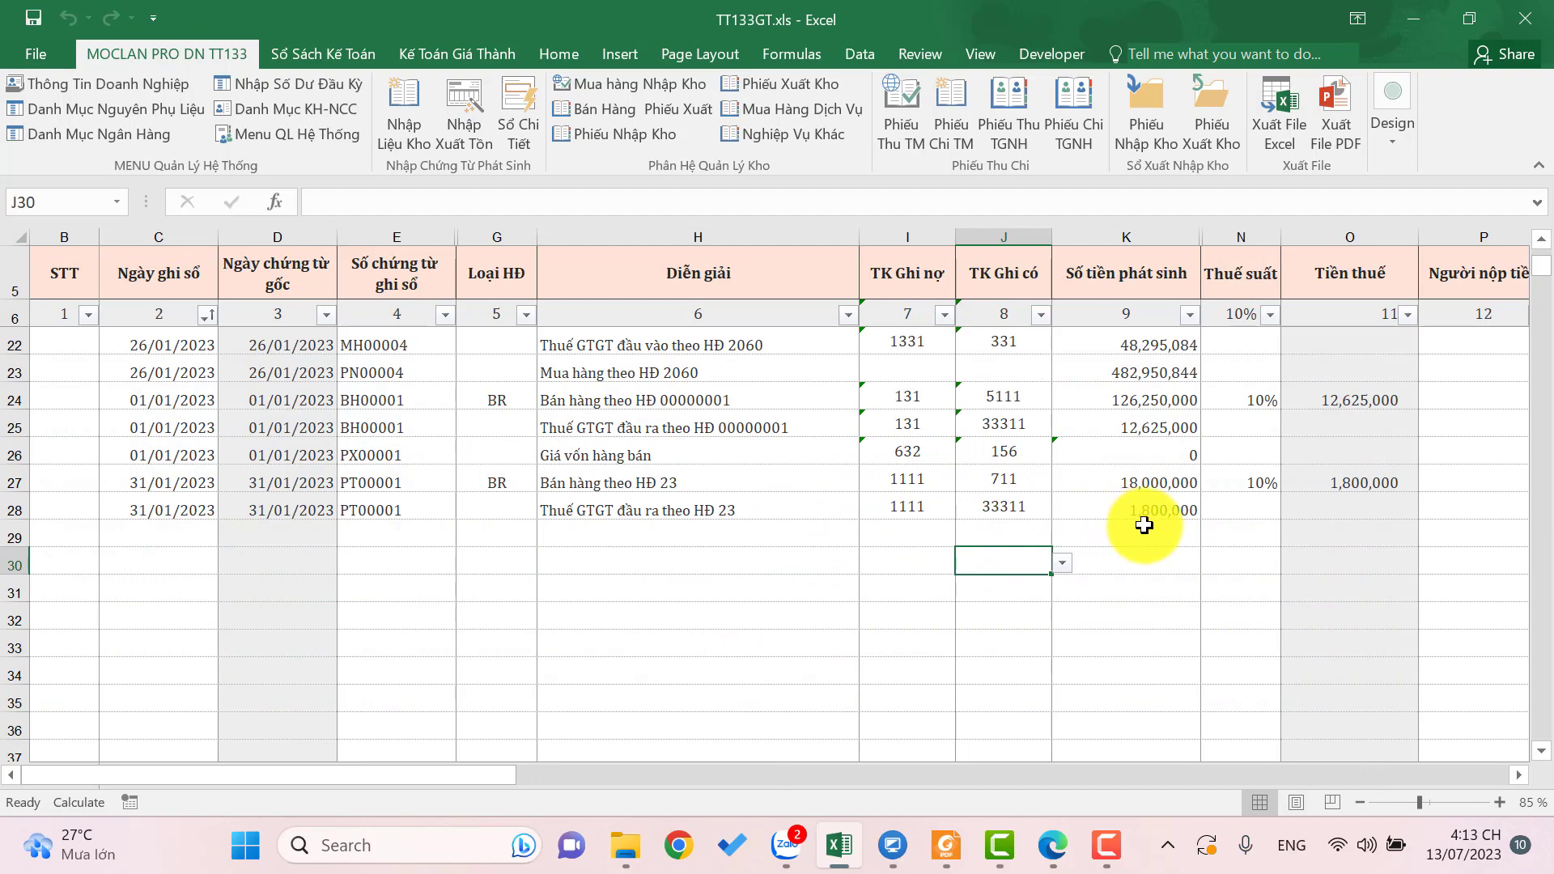
left_click(323, 138)
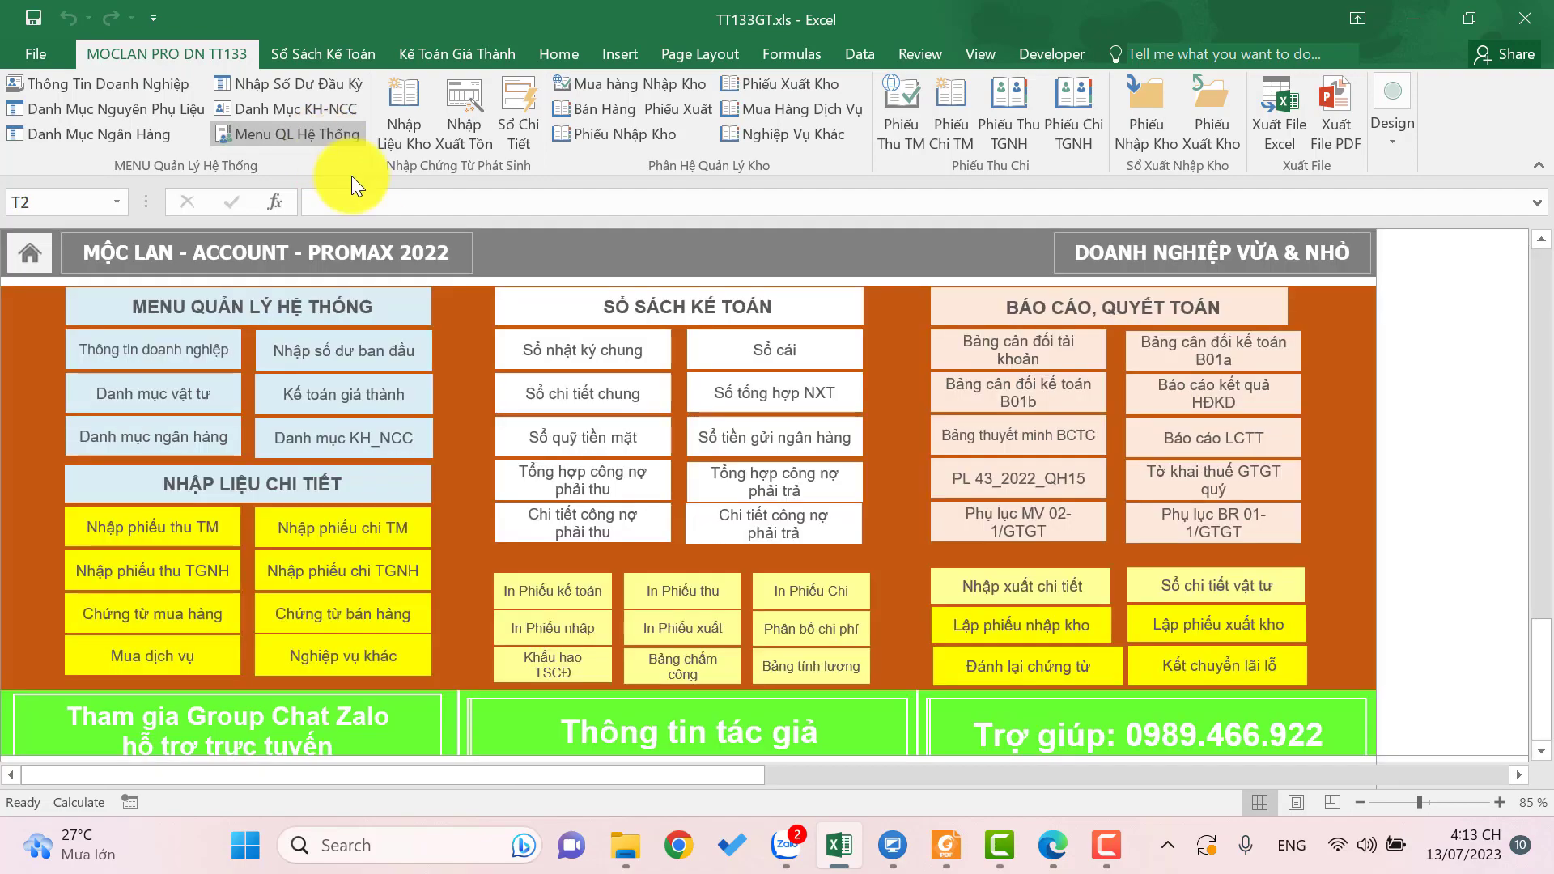
left_click(1249, 521)
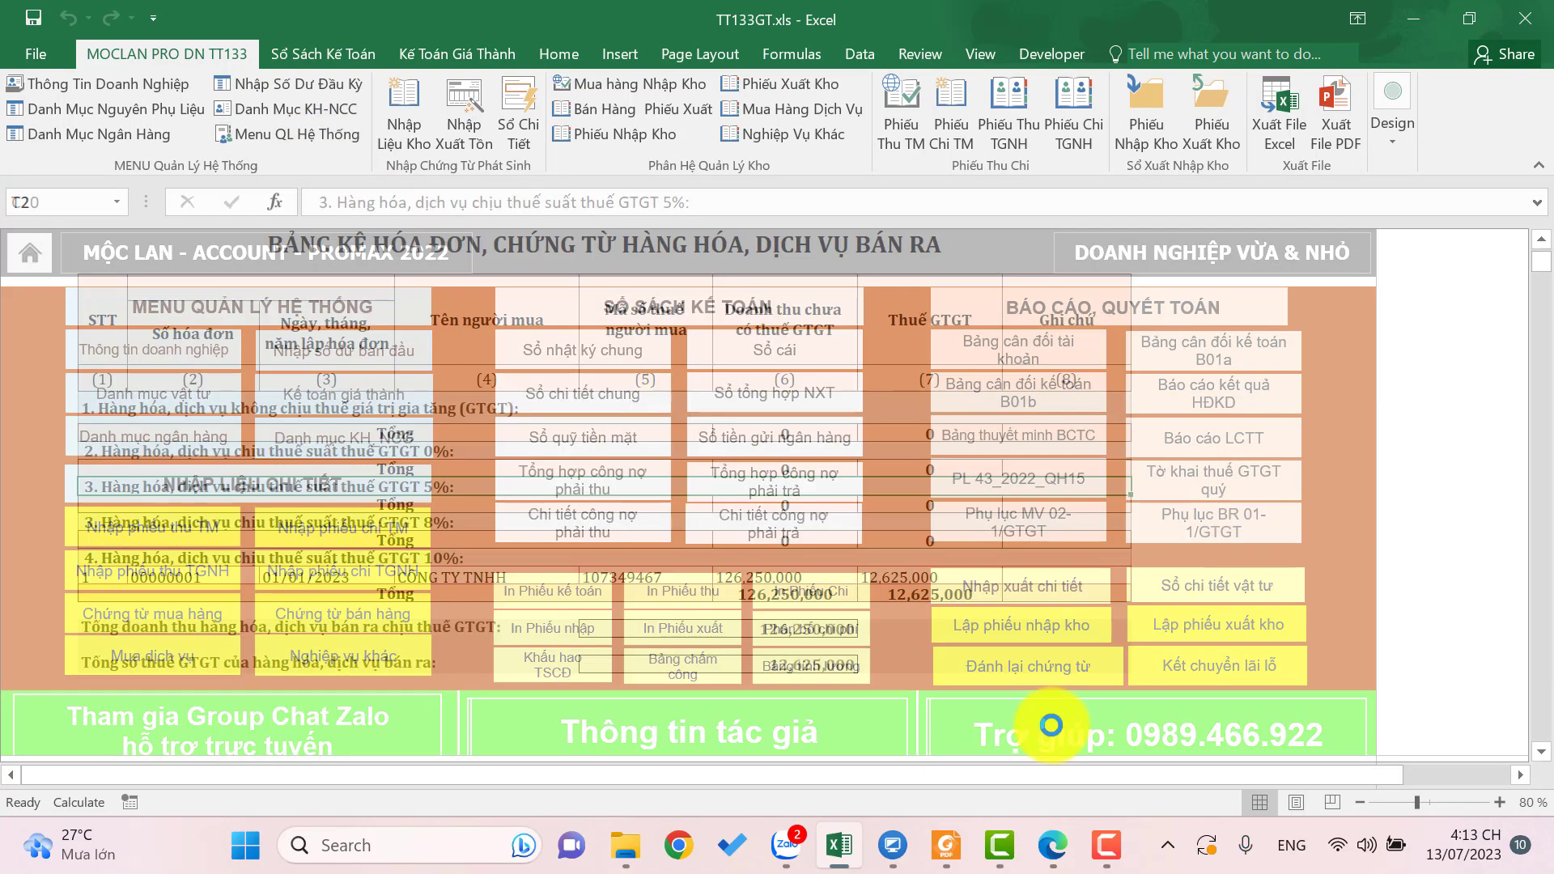
left_click(942, 675)
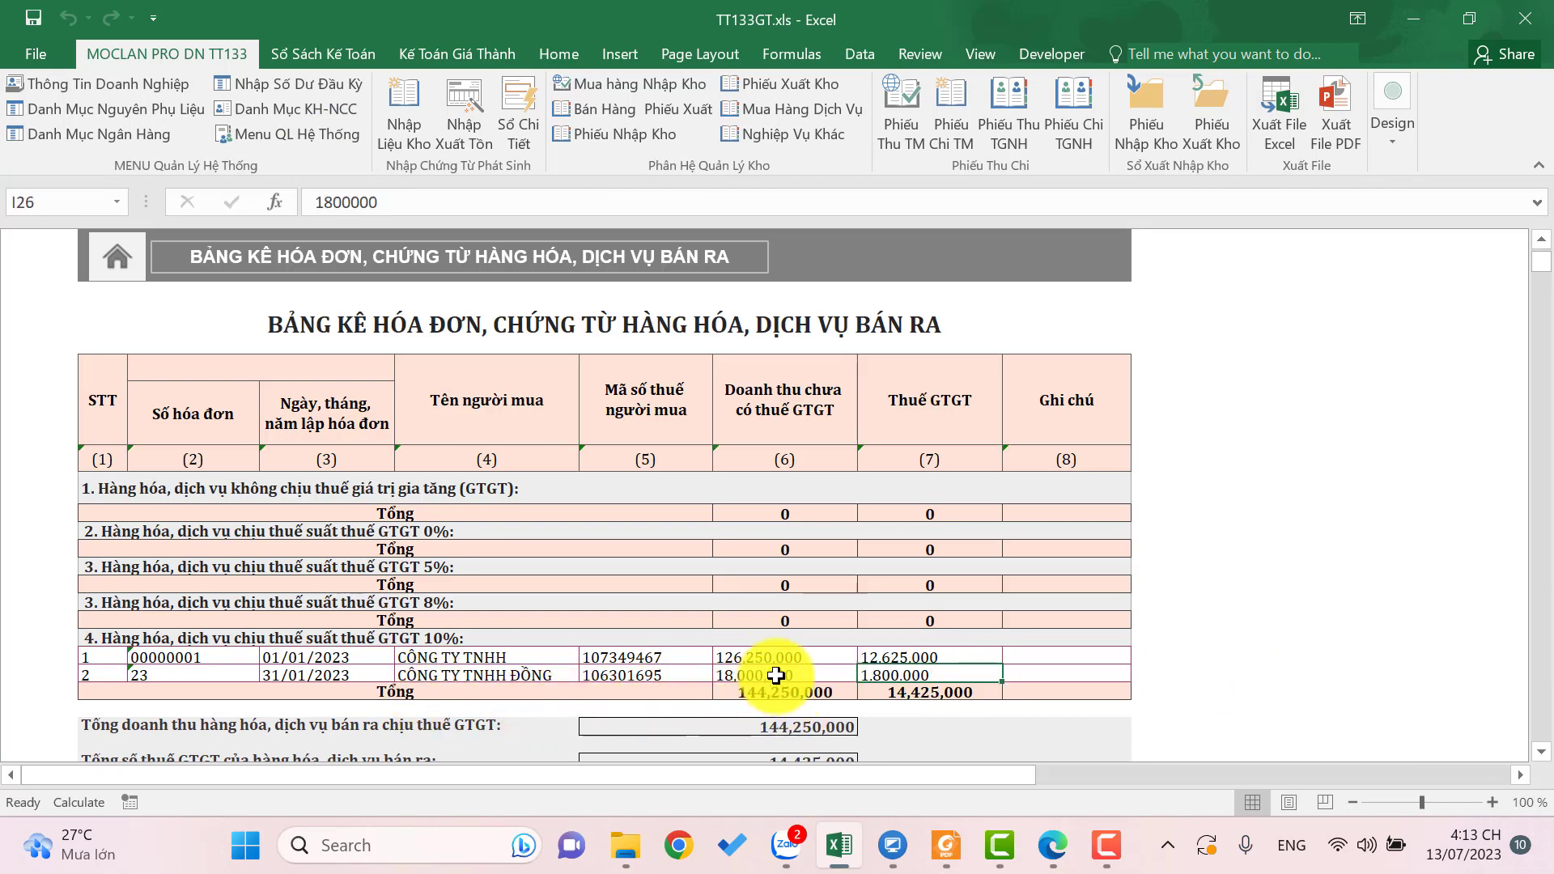
left_click(536, 670)
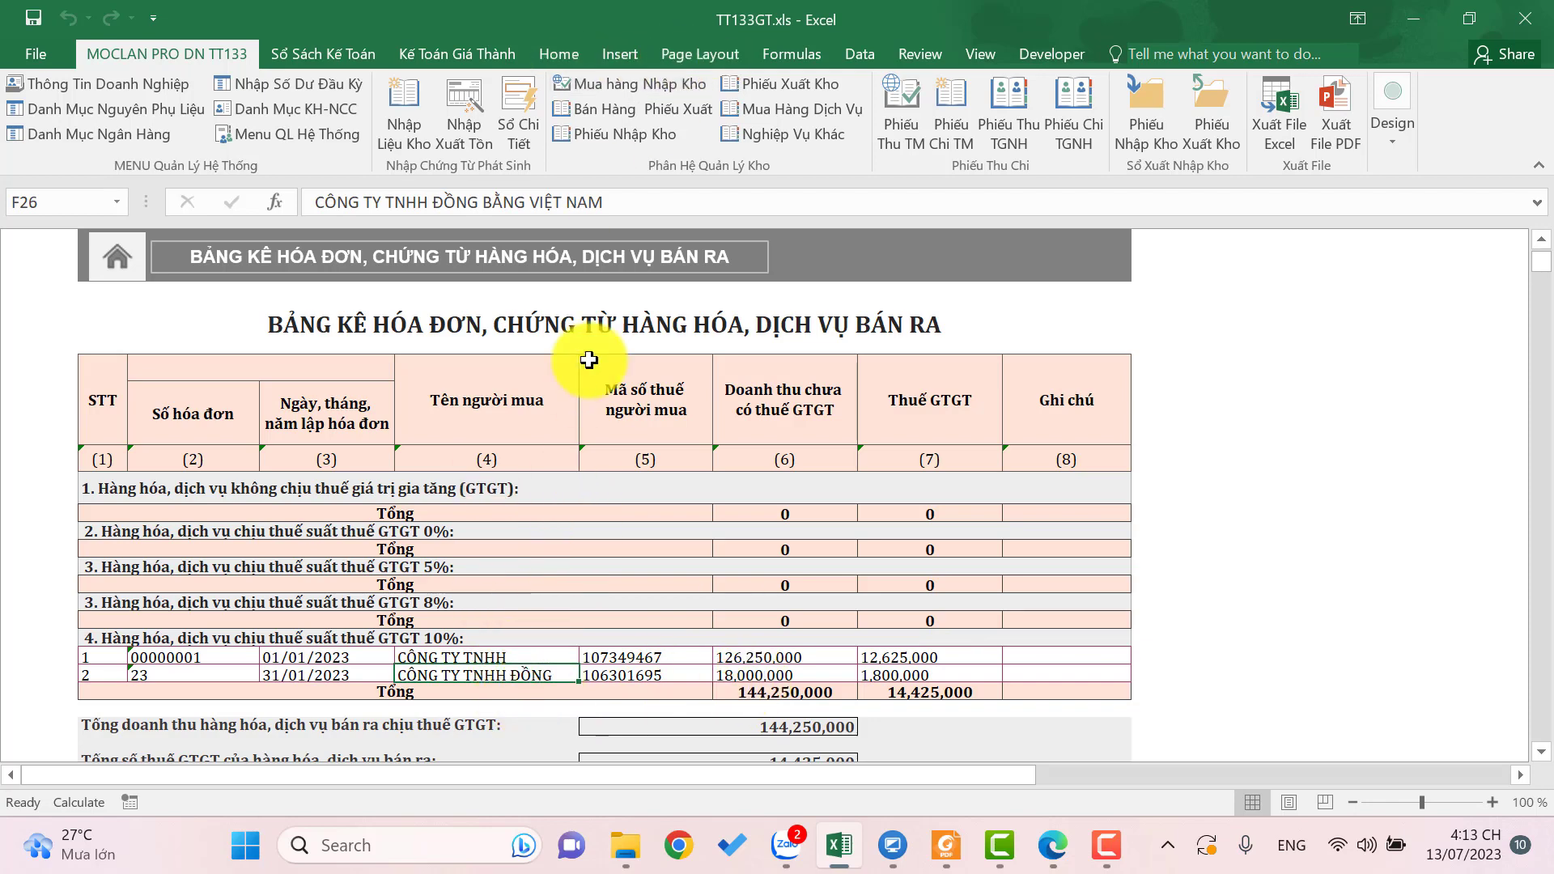
- Turn on the sheet's row and column headings and make row 26 taller to fit the buyer's two-line company name
left_click(703, 55)
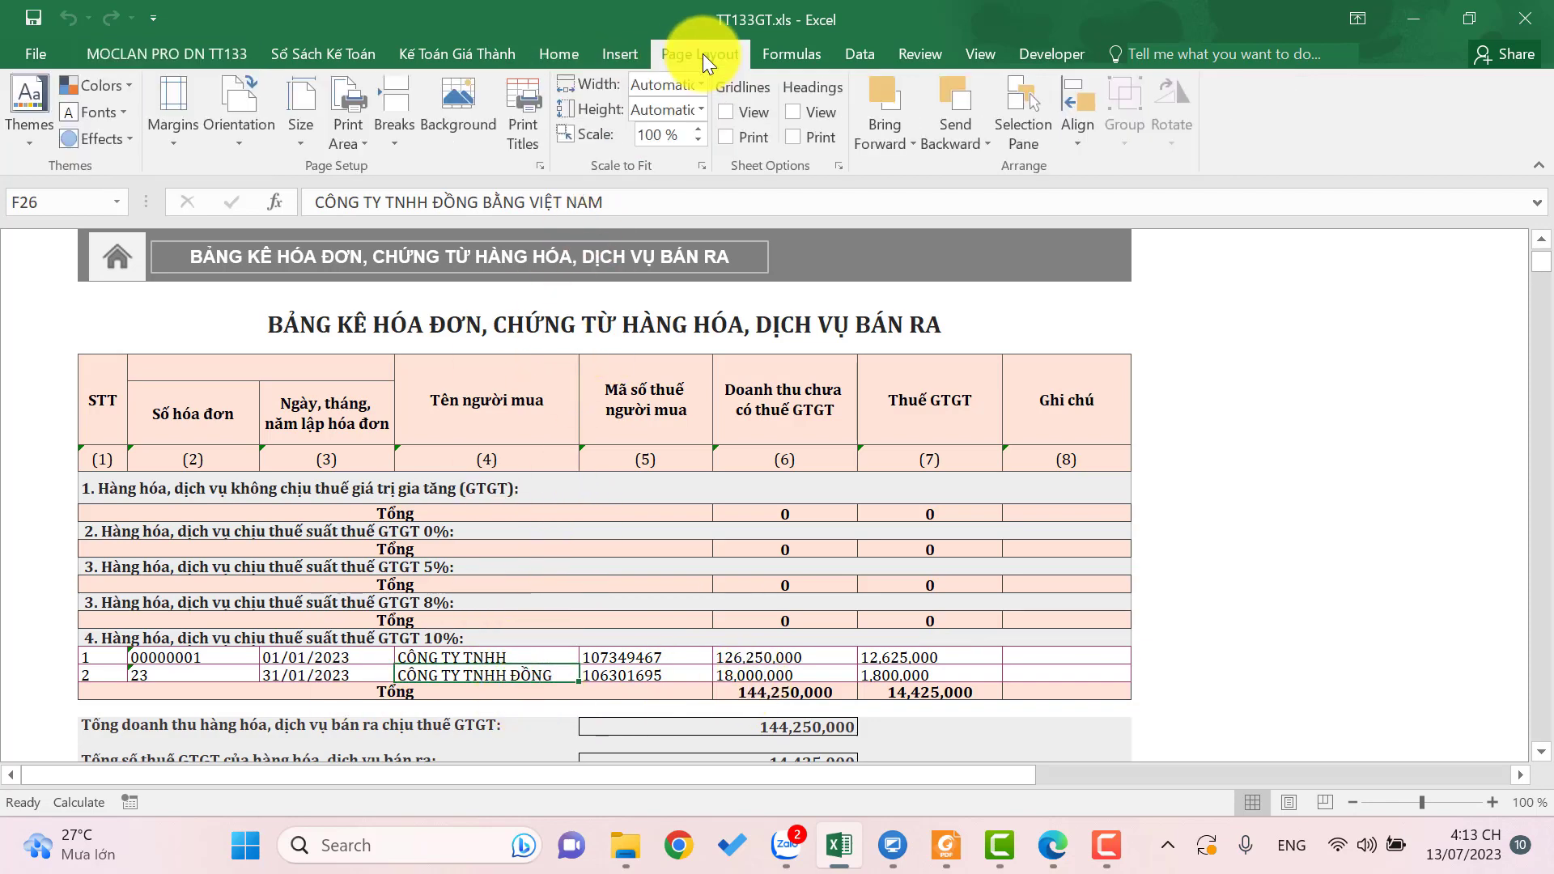
left_click(808, 114)
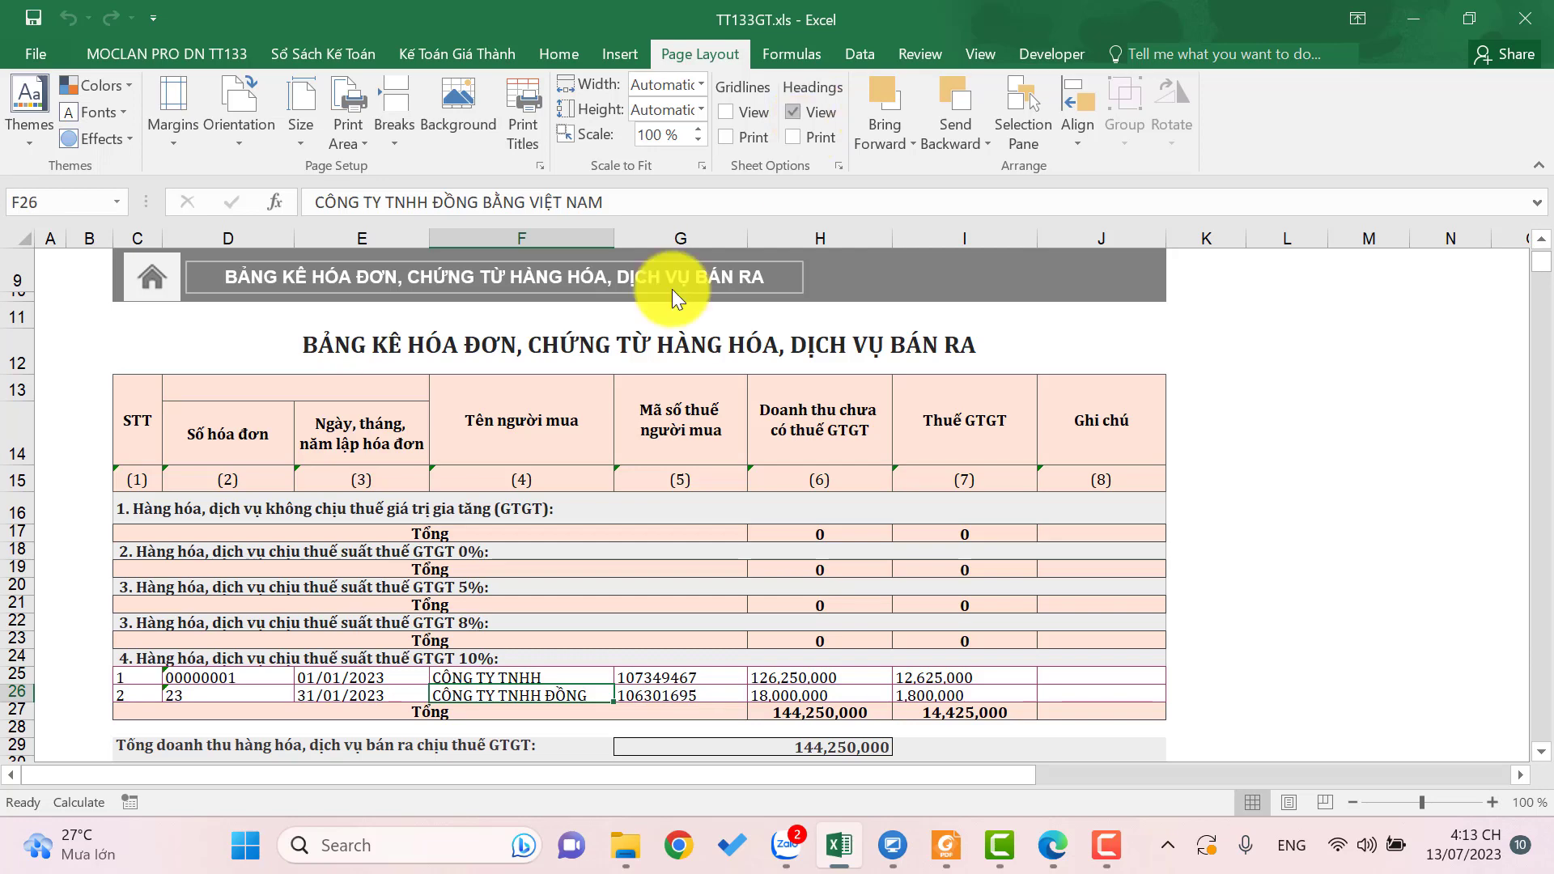
left_click_drag(21, 702, 23, 731)
left_click(704, 716)
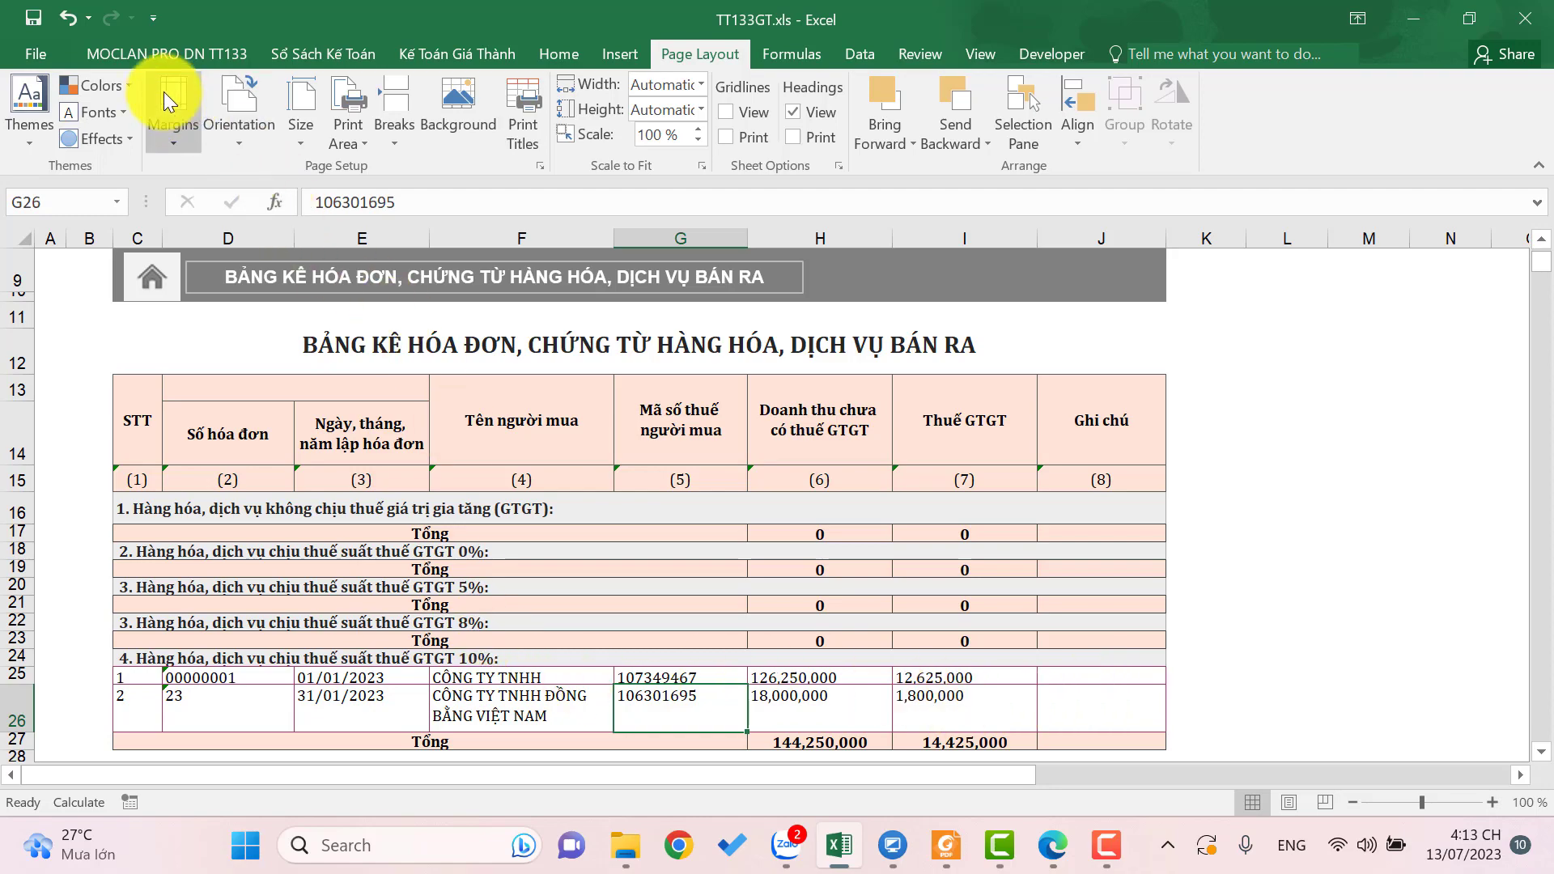
- Open the account trial balance (Bảng cân đối tài khoản), dismiss the storage notification and look through its accounts down to the totals row
left_click(154, 259)
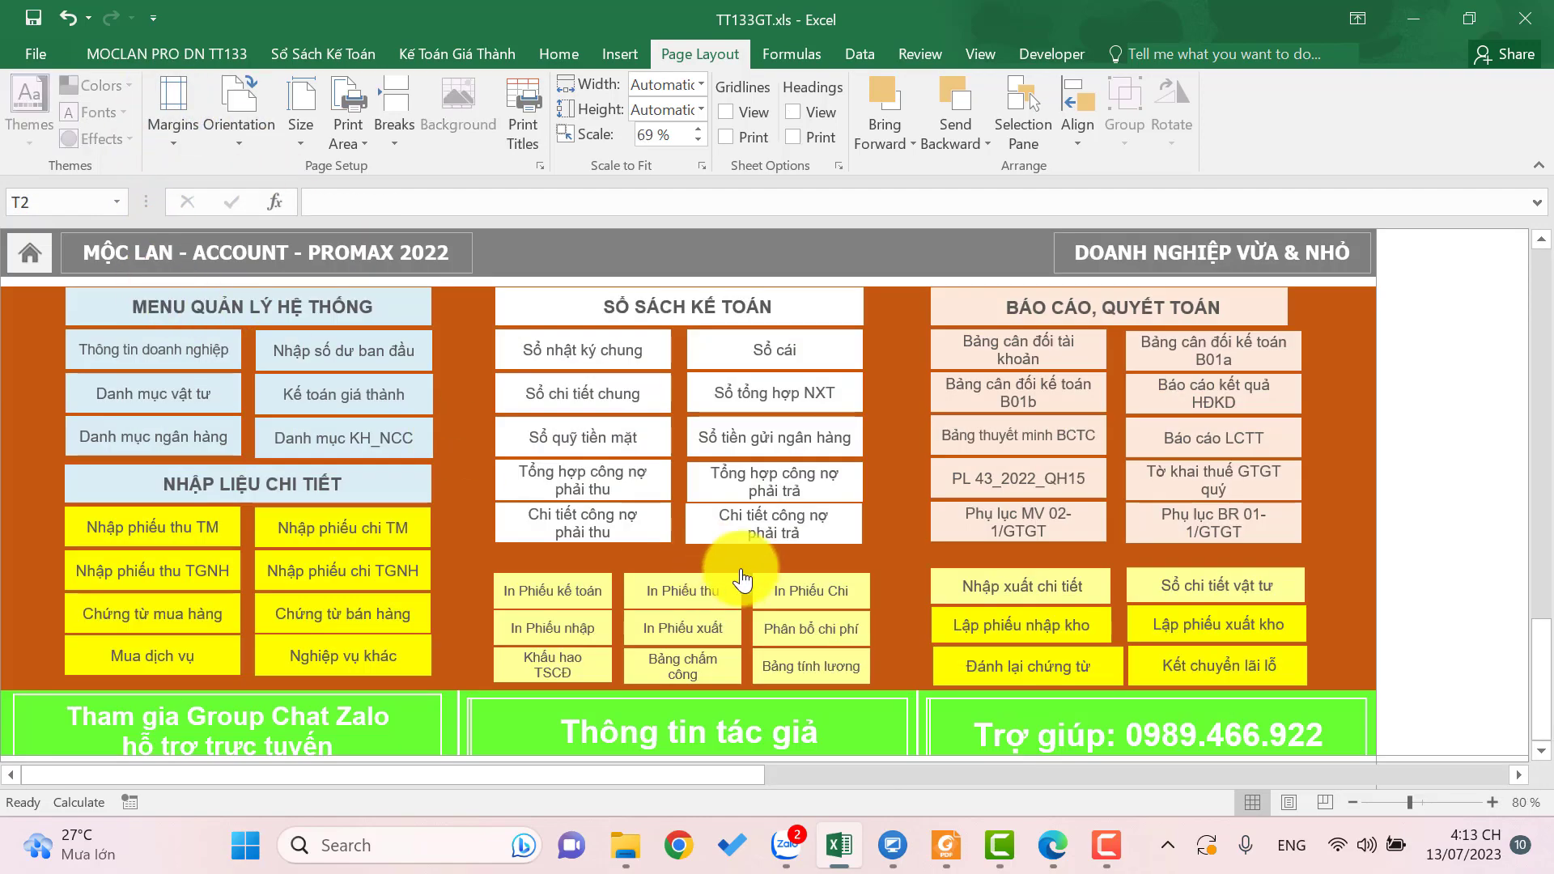
left_click(1043, 366)
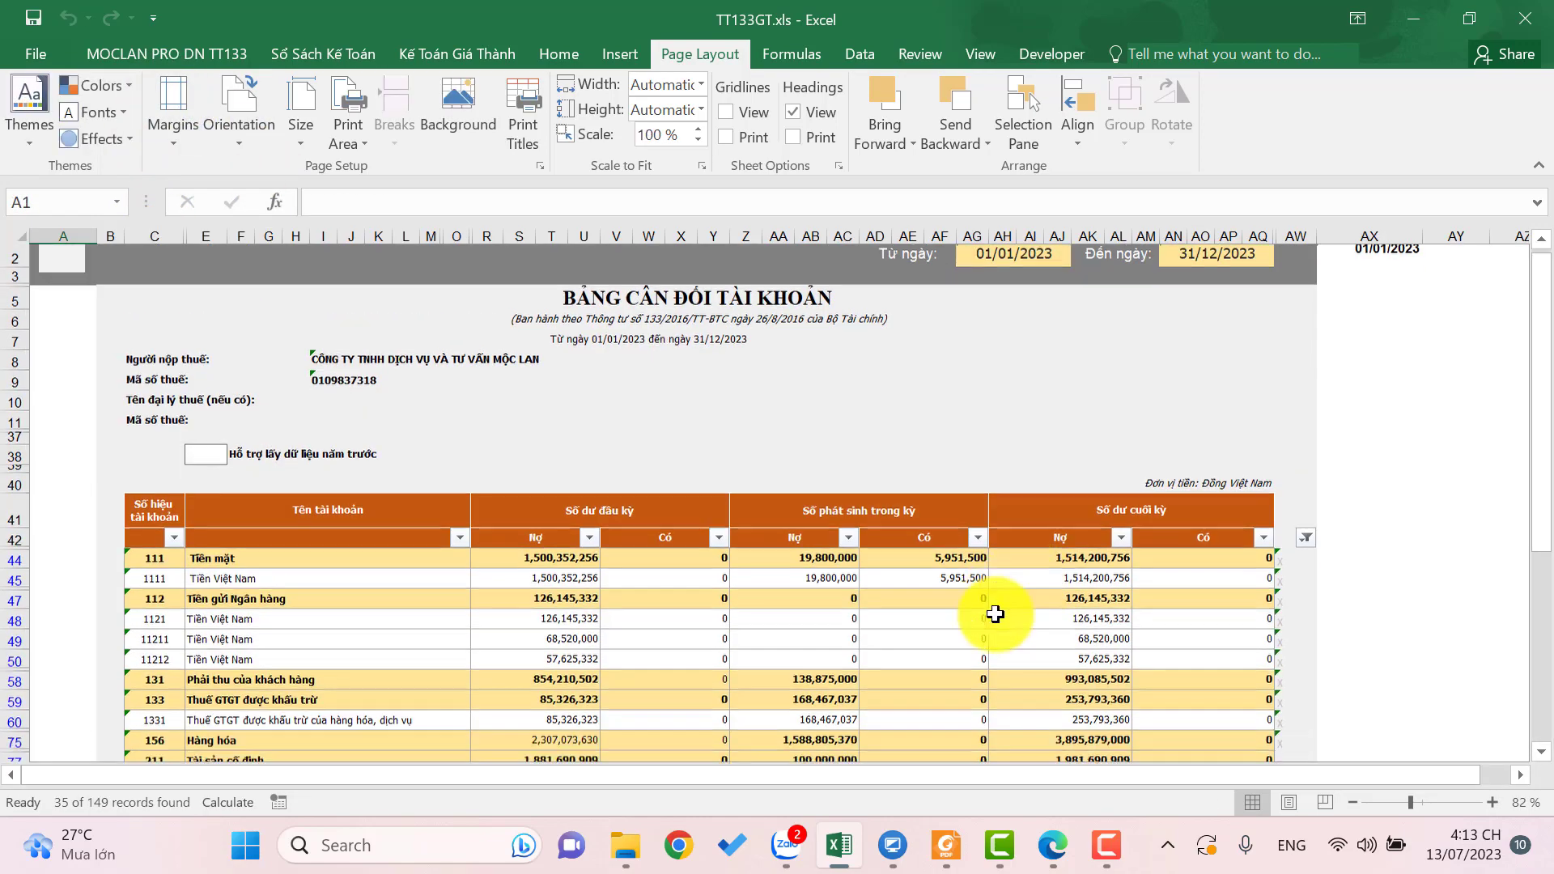
scroll(948, 637, "down", 2)
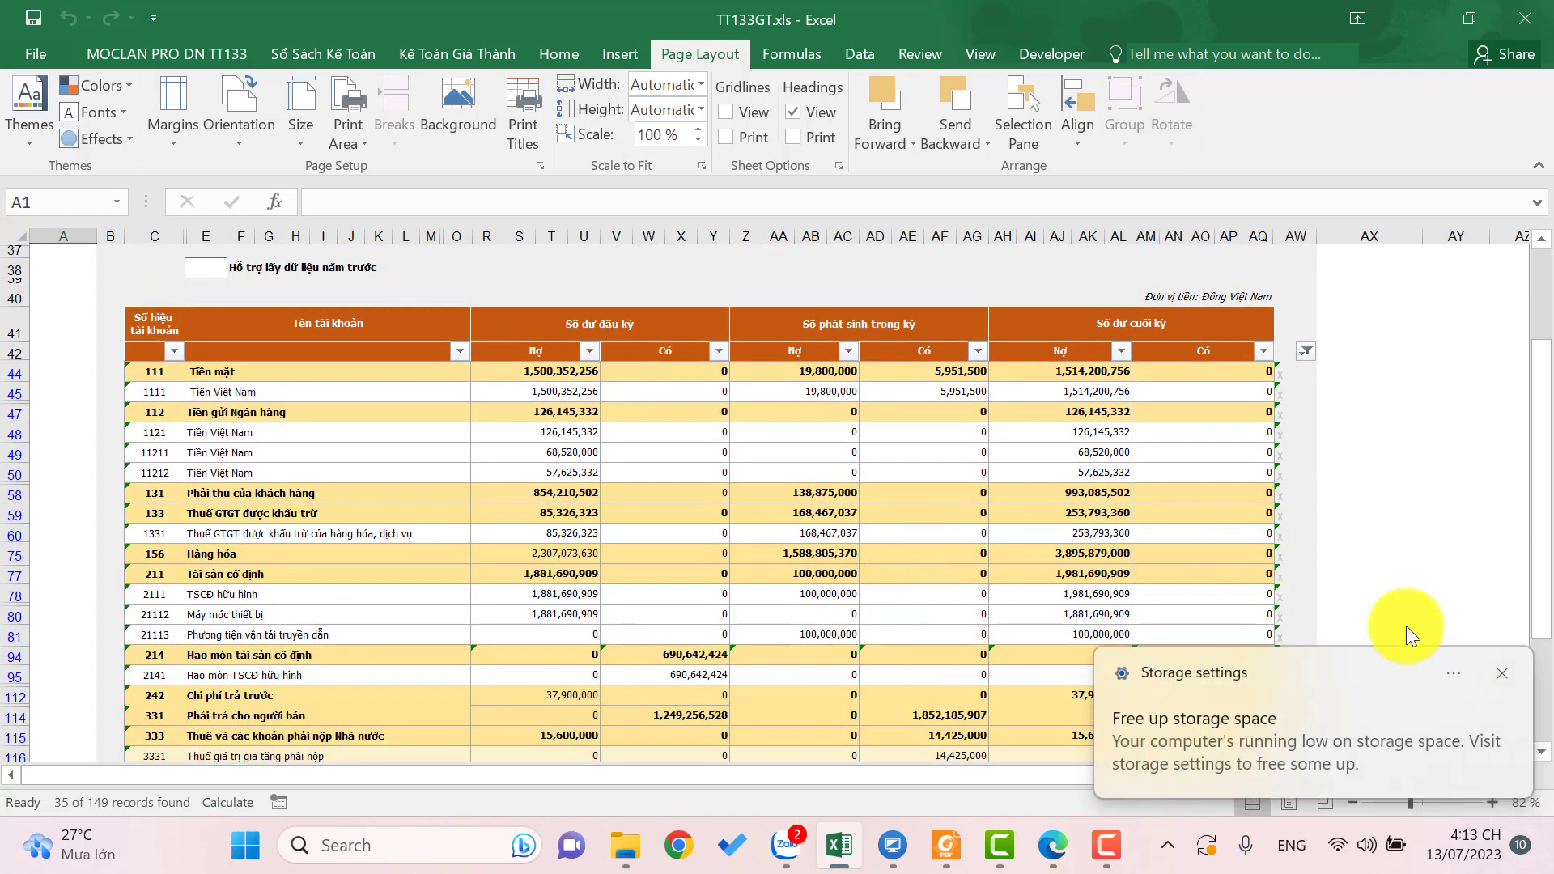
left_click(1502, 675)
scroll(894, 440, "down", 7)
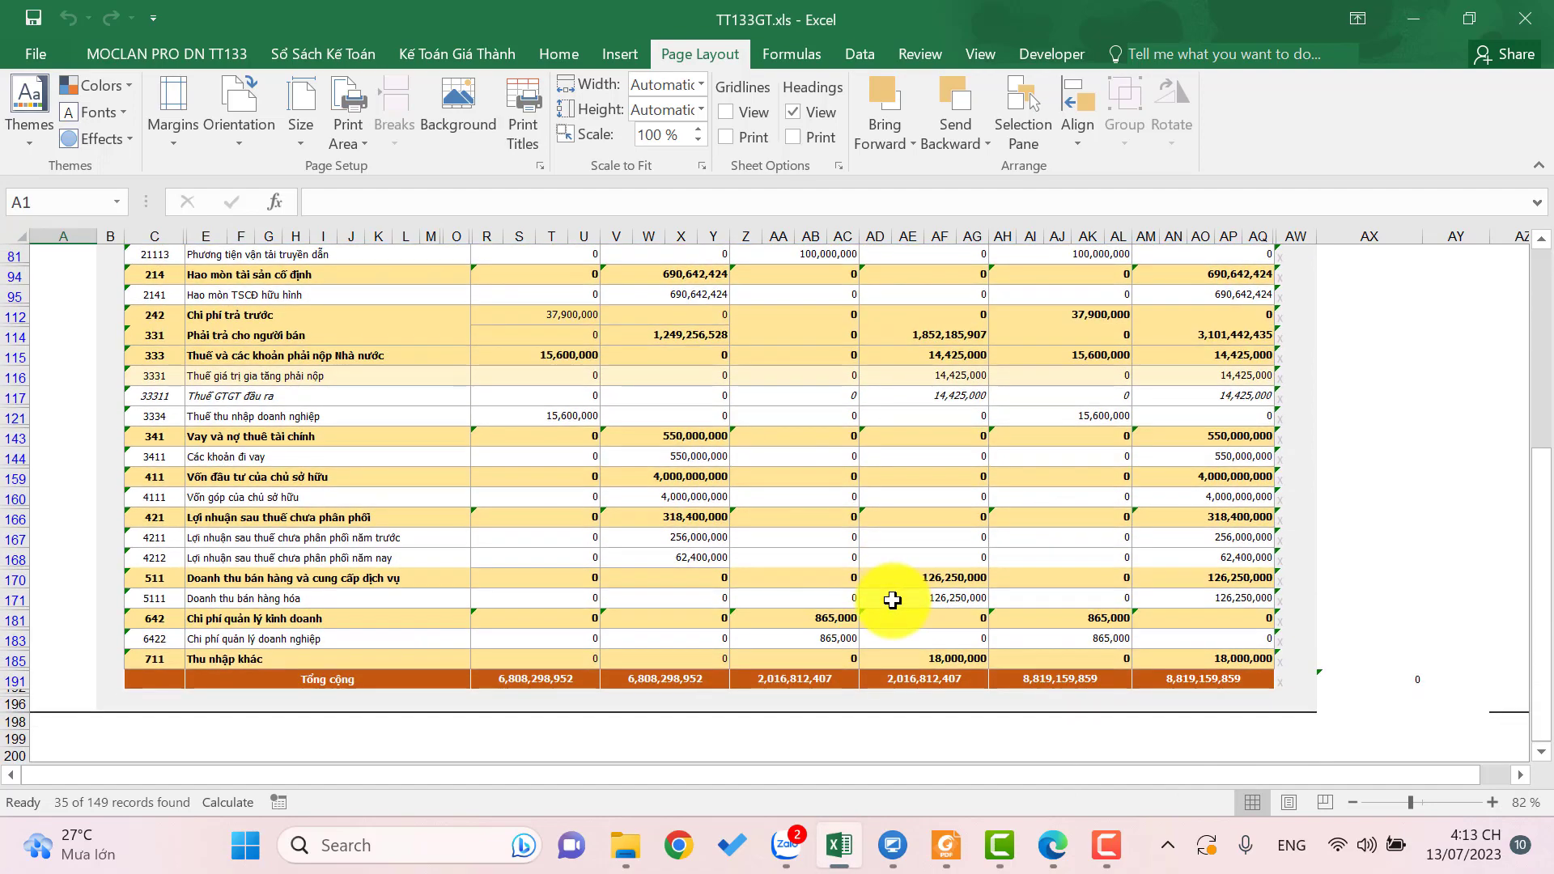
- Compare the trial balance's debit and credit movement totals, check the account 711 credit movement, and review the accounts above
left_click(923, 686)
left_click(809, 678)
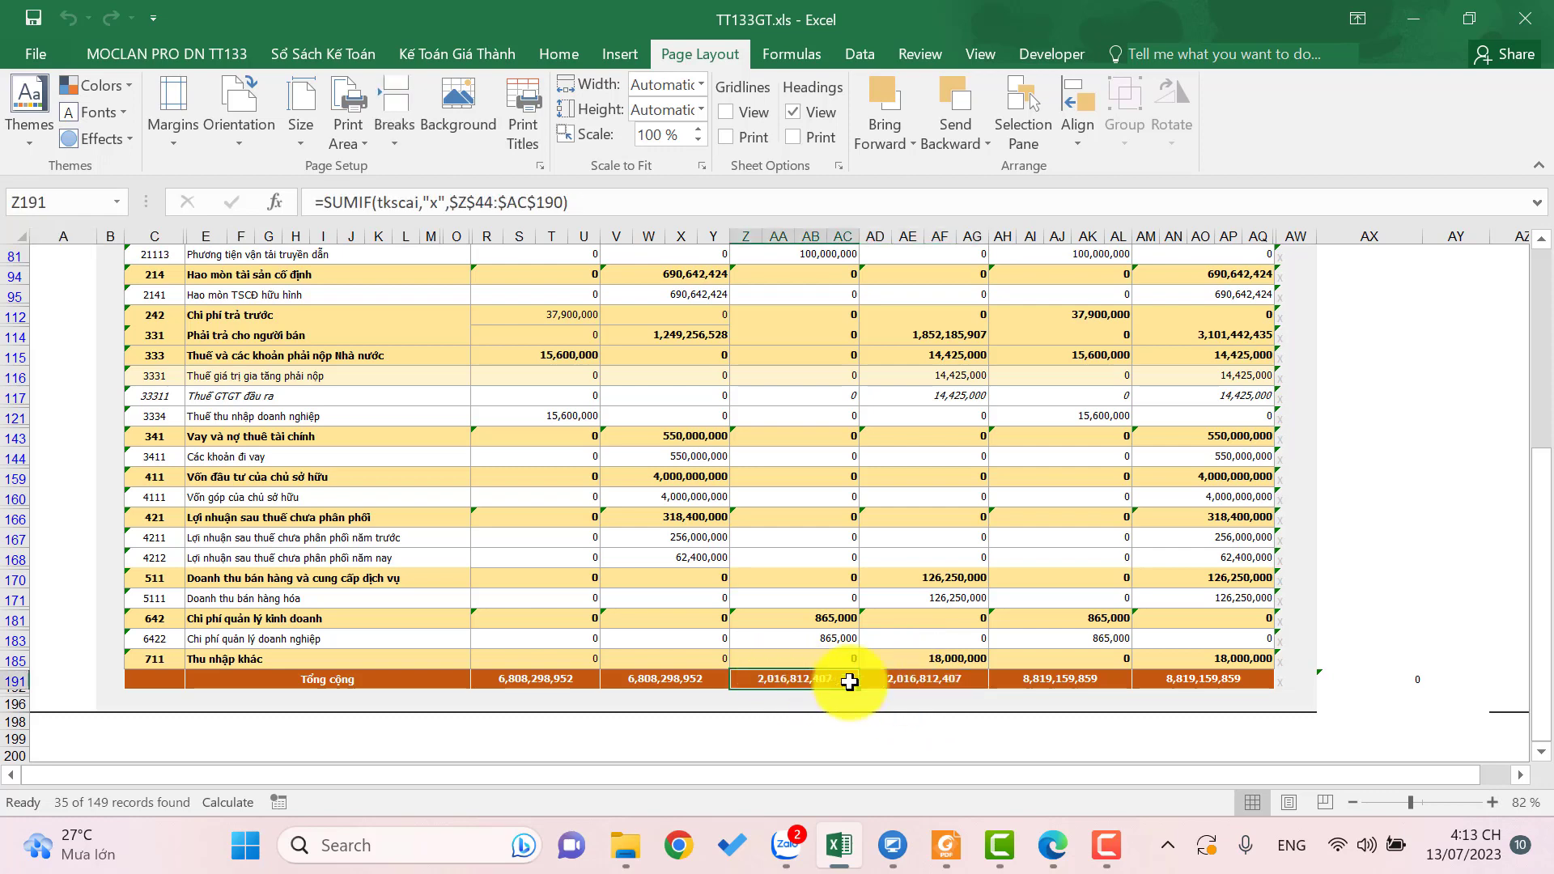
left_click(899, 683)
left_click_drag(899, 683, 791, 677)
left_click(930, 659)
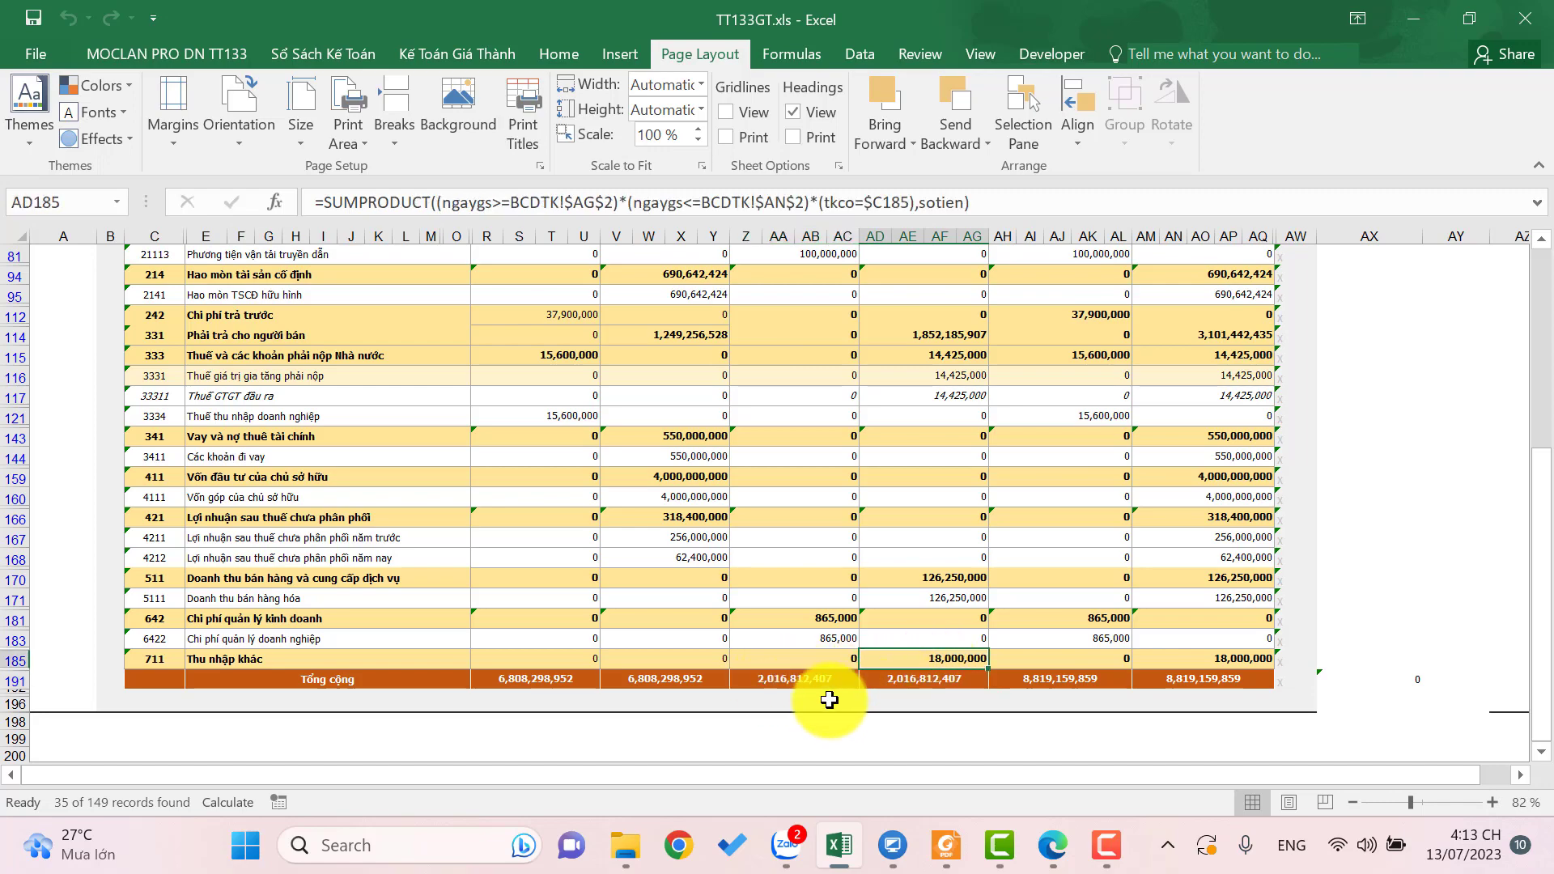
scroll(1297, 691, "up", 2)
left_click(1405, 636)
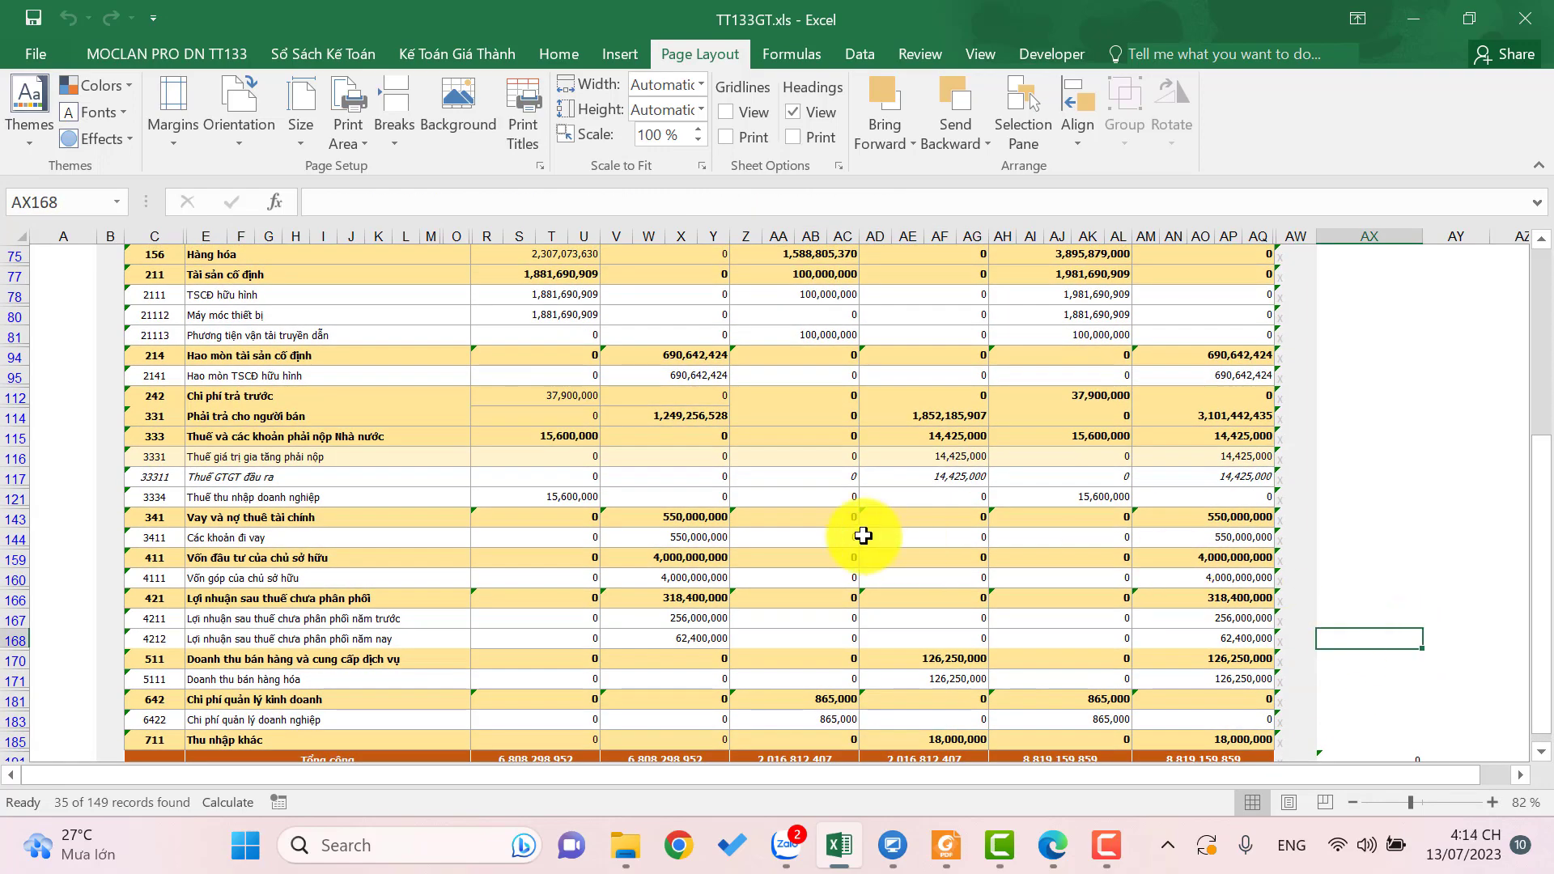
scroll(823, 514, "up", 5)
scroll(319, 104, "up", 5)
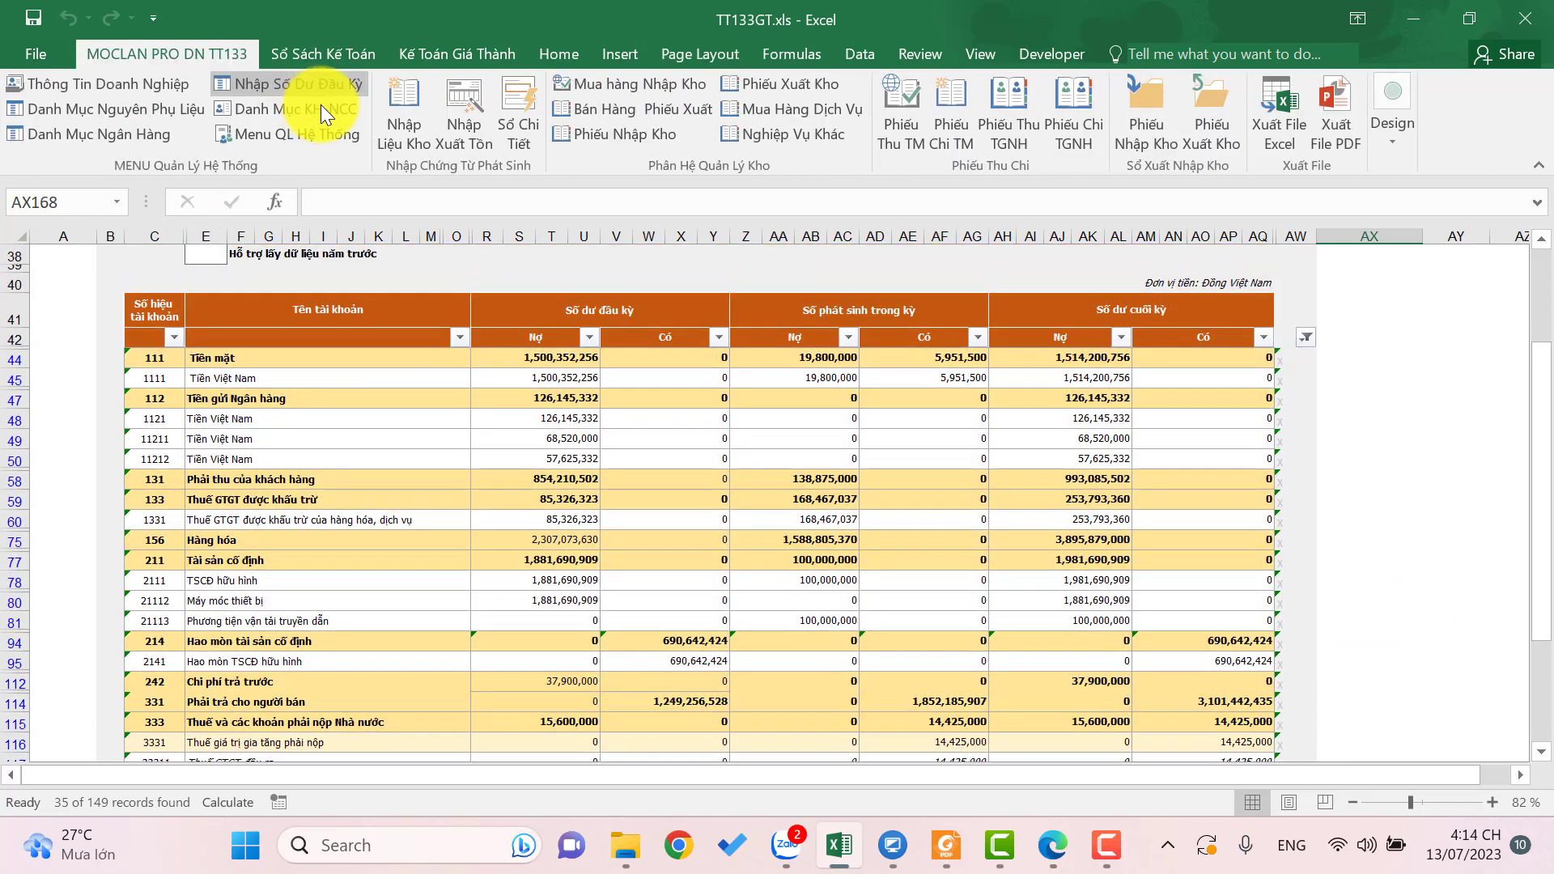
- Open the fixed asset depreciation table (Khấu hao TSCĐ) and inspect the original cost and opening remaining value of asset TS002
left_click(319, 133)
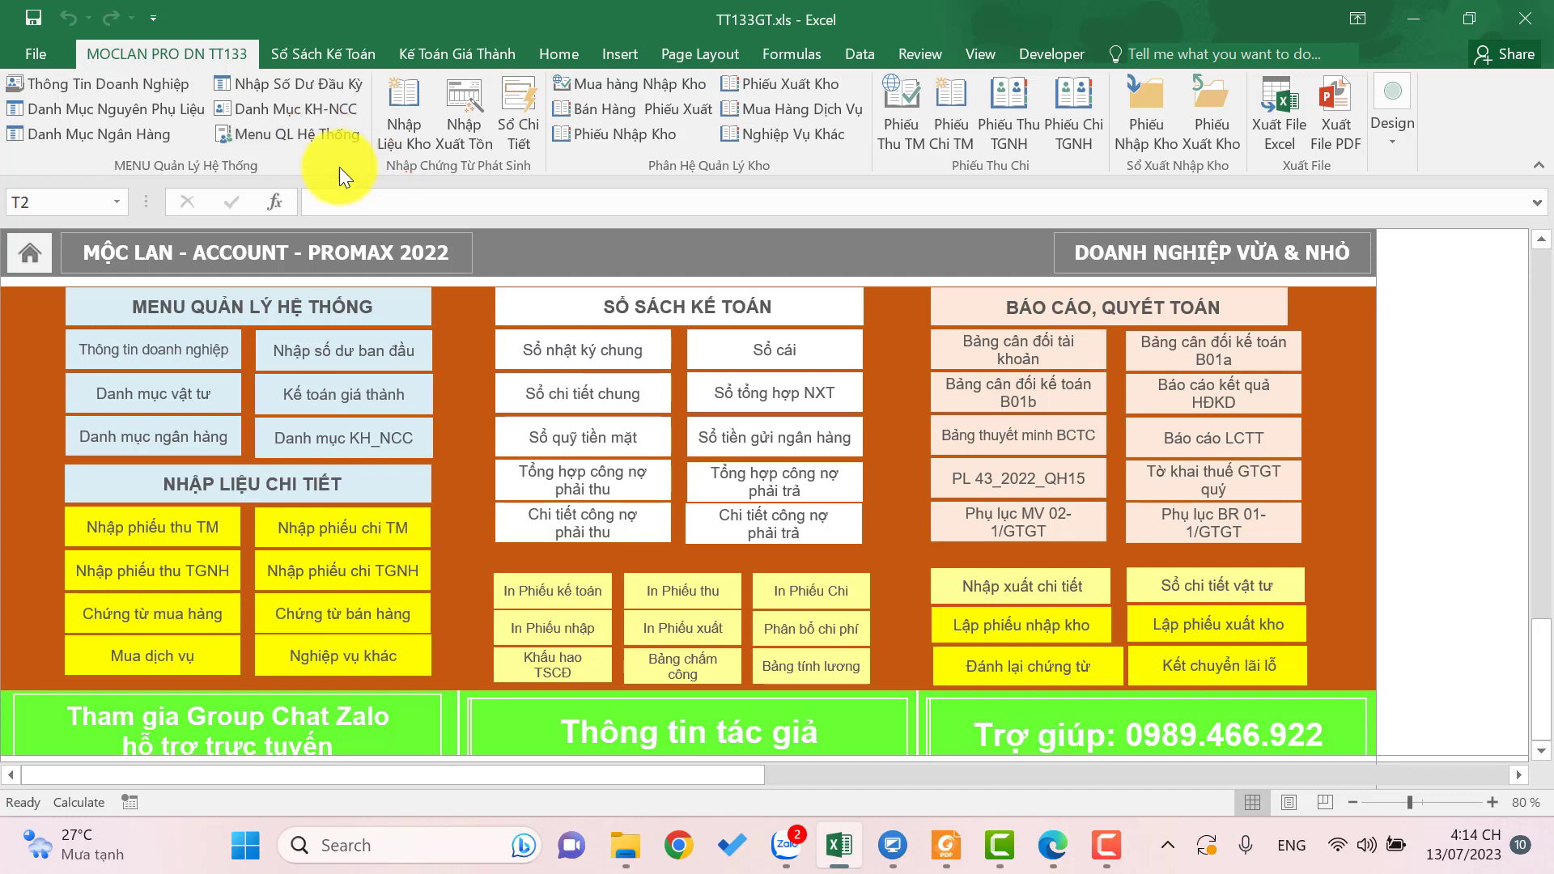
left_click(575, 657)
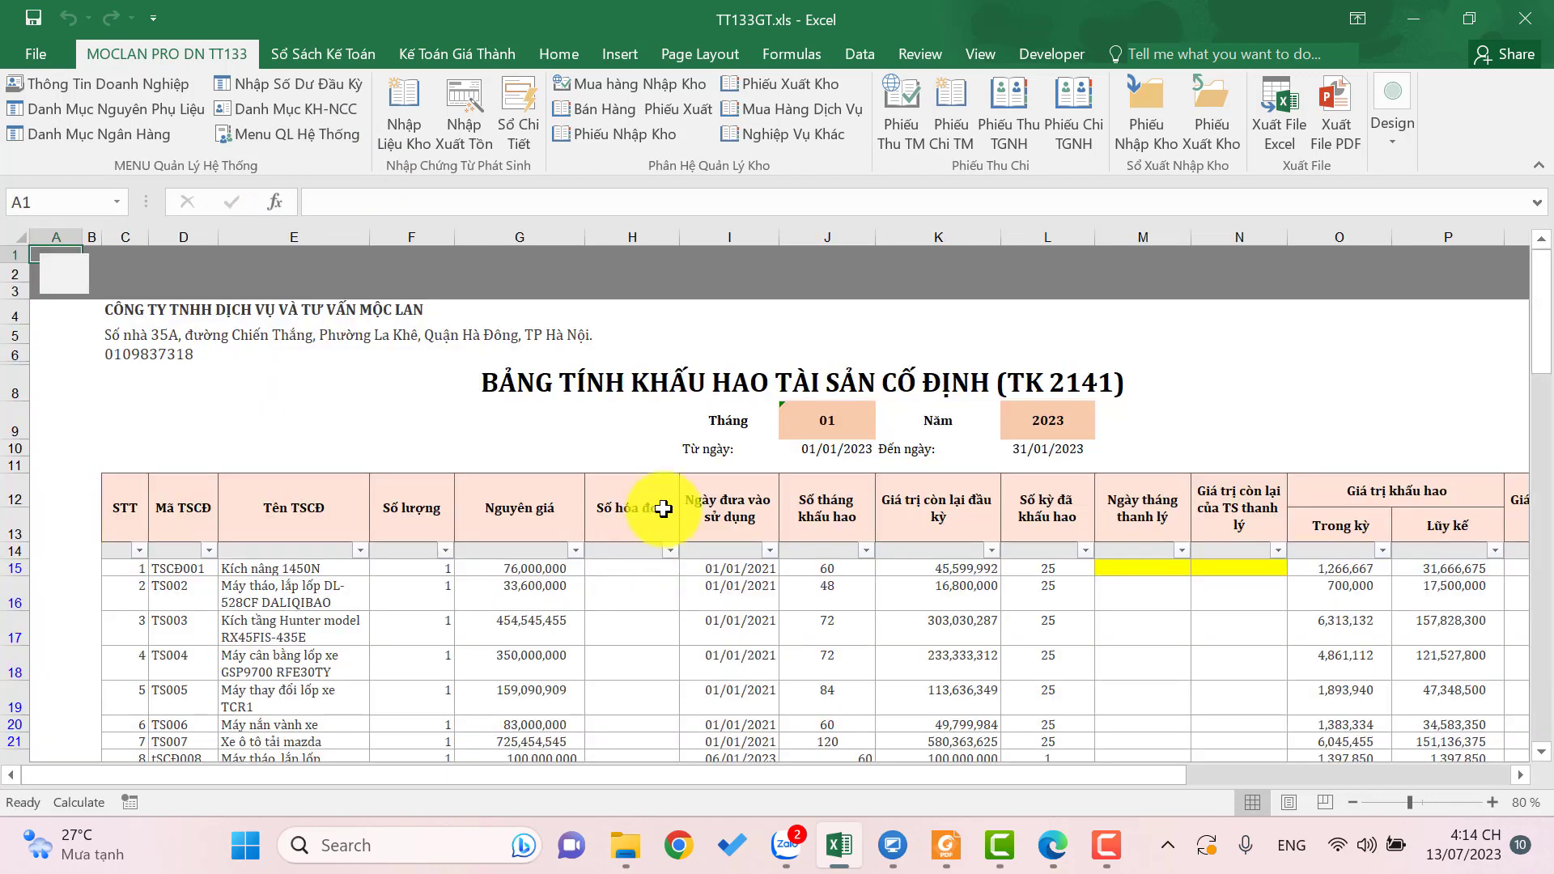
left_click(696, 619)
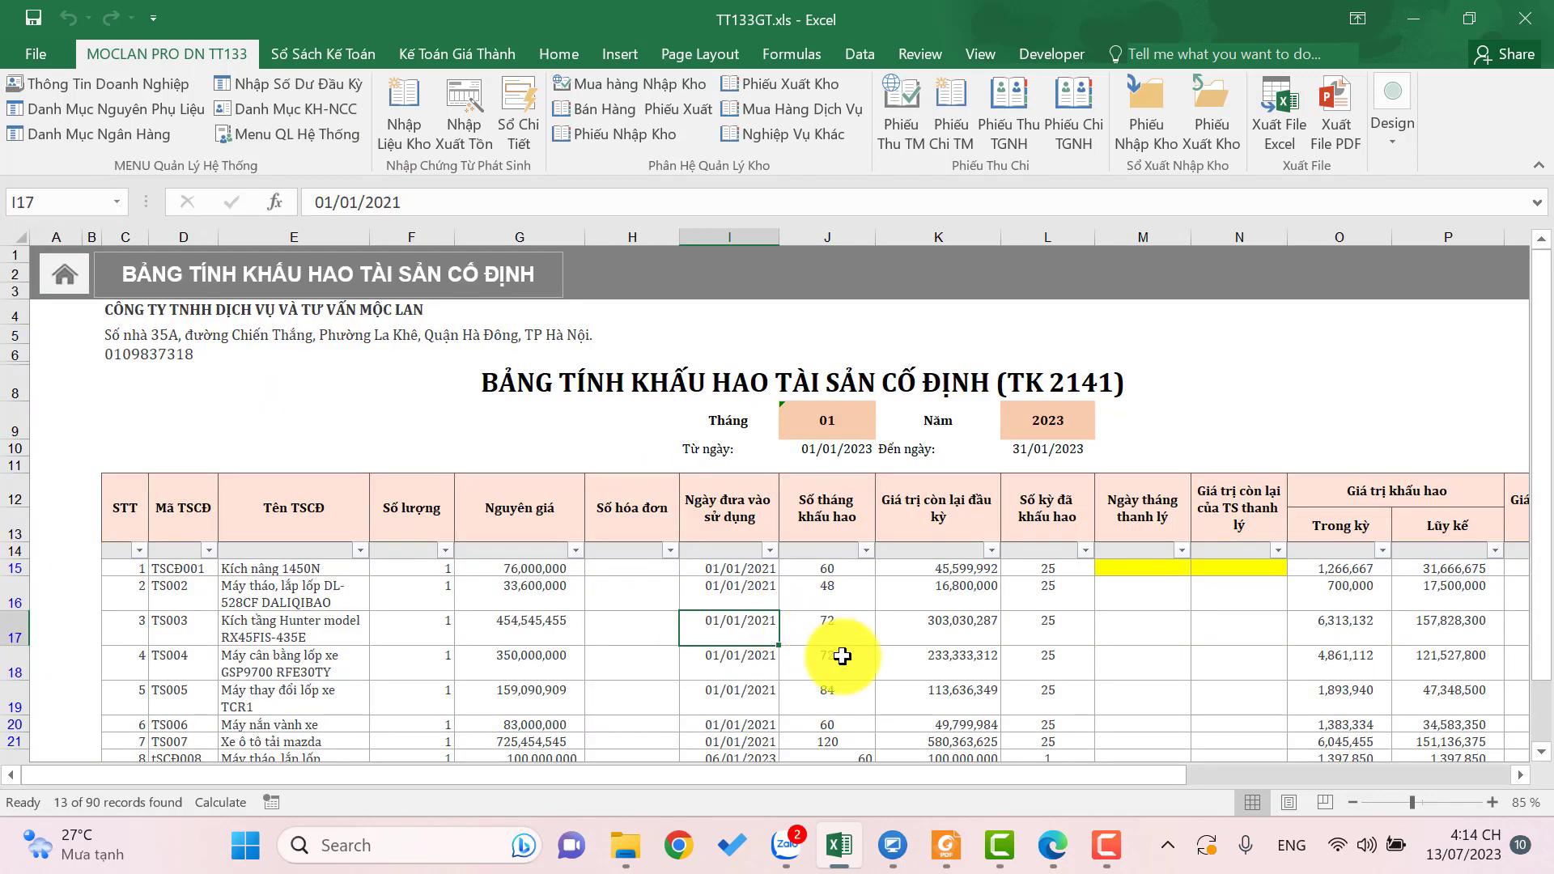
left_click(545, 596)
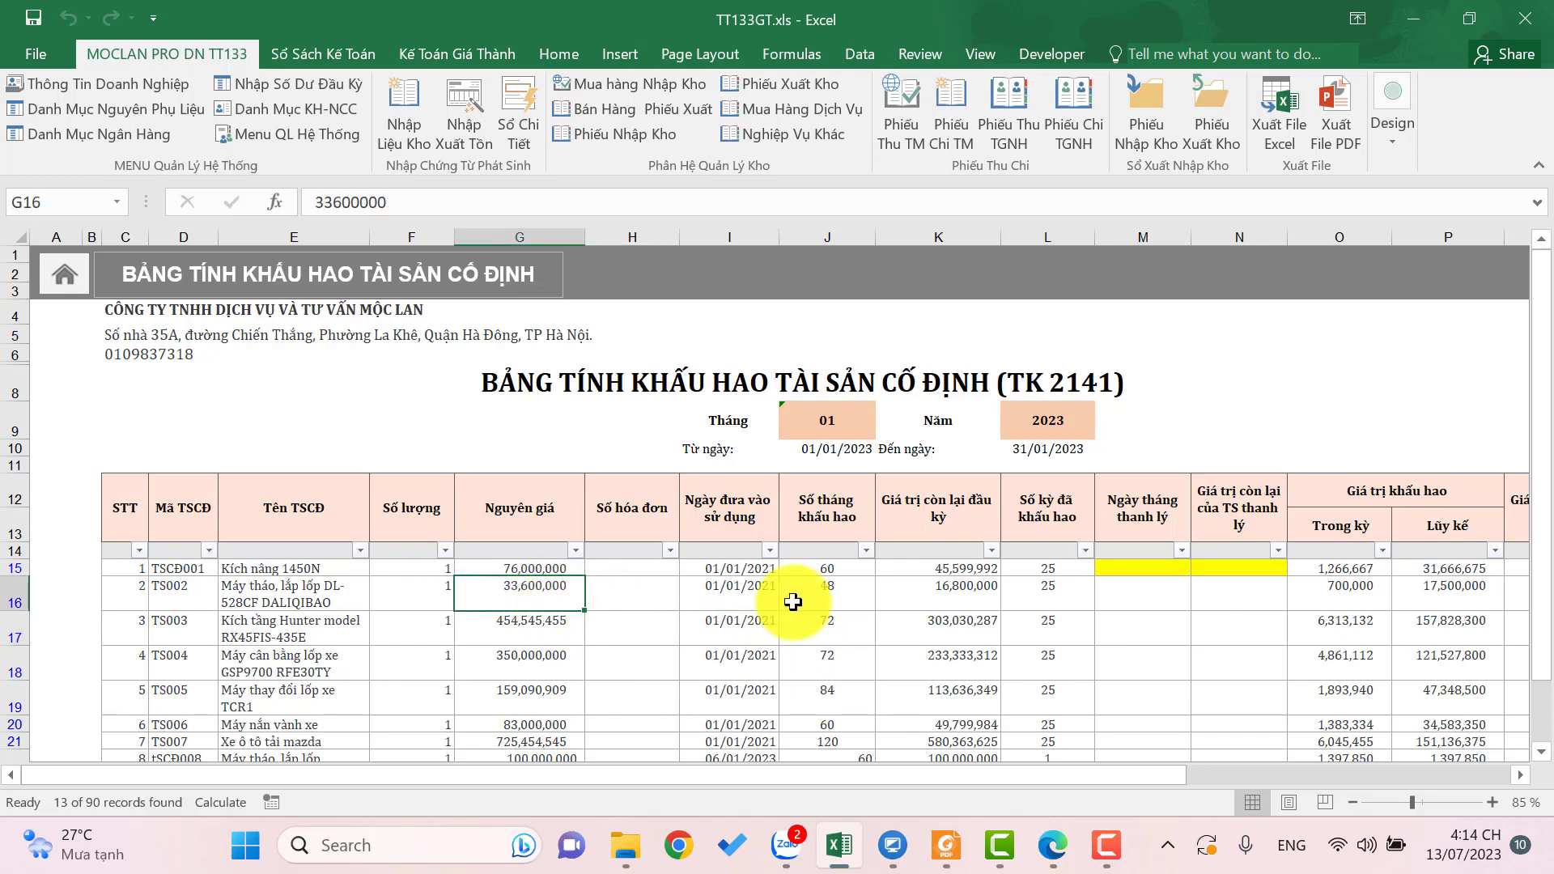
left_click(921, 601)
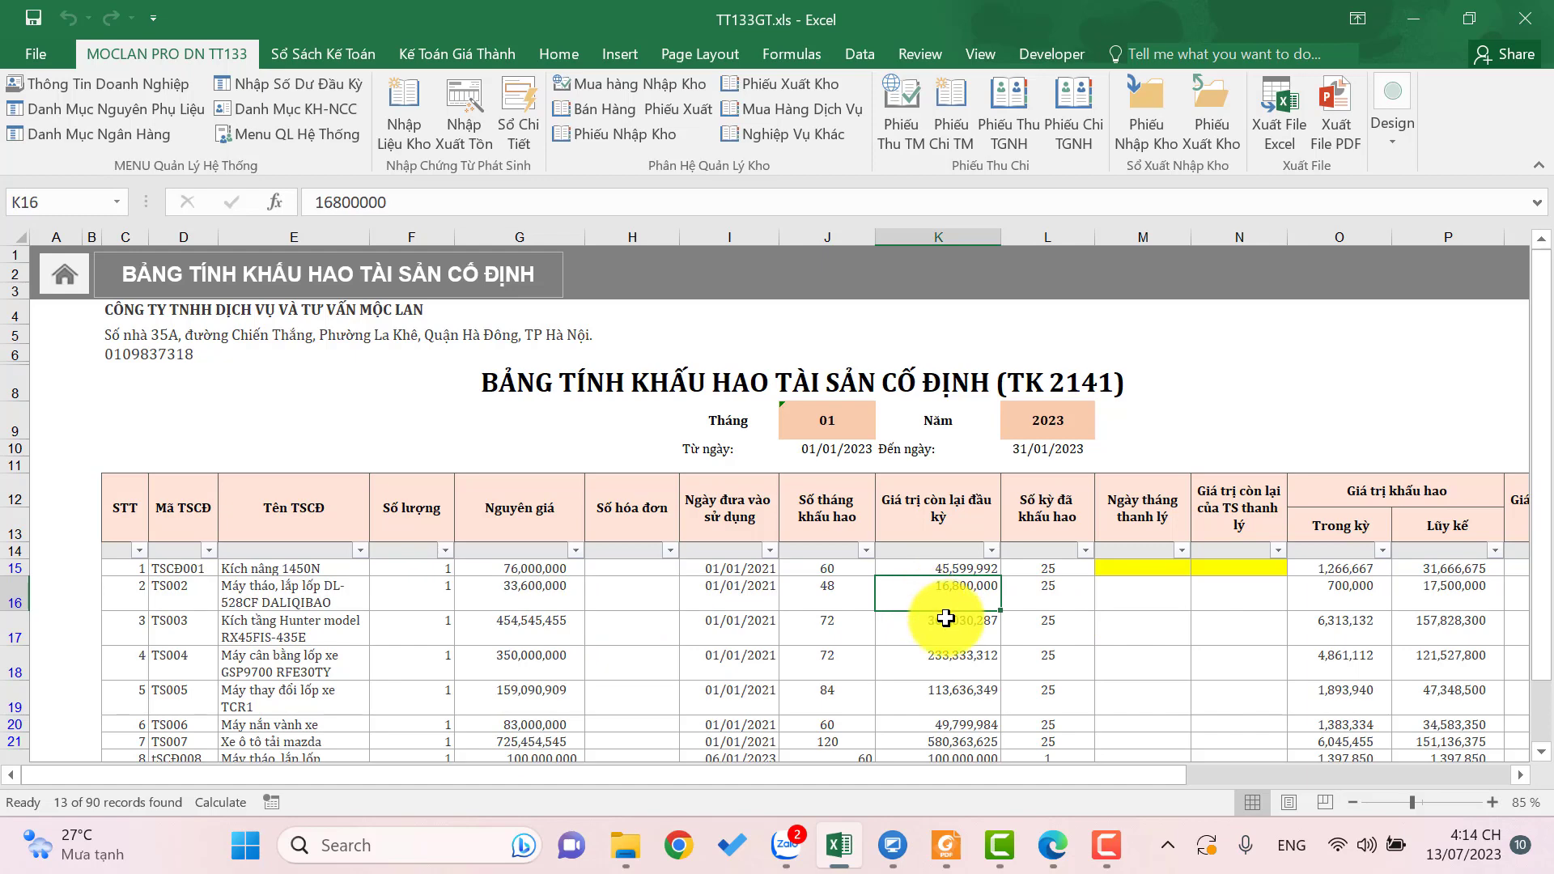
- Compare the closing remaining value of asset TS002 with its original cost in the depreciation table
left_click_drag(954, 775, 1214, 779)
left_click(1394, 595)
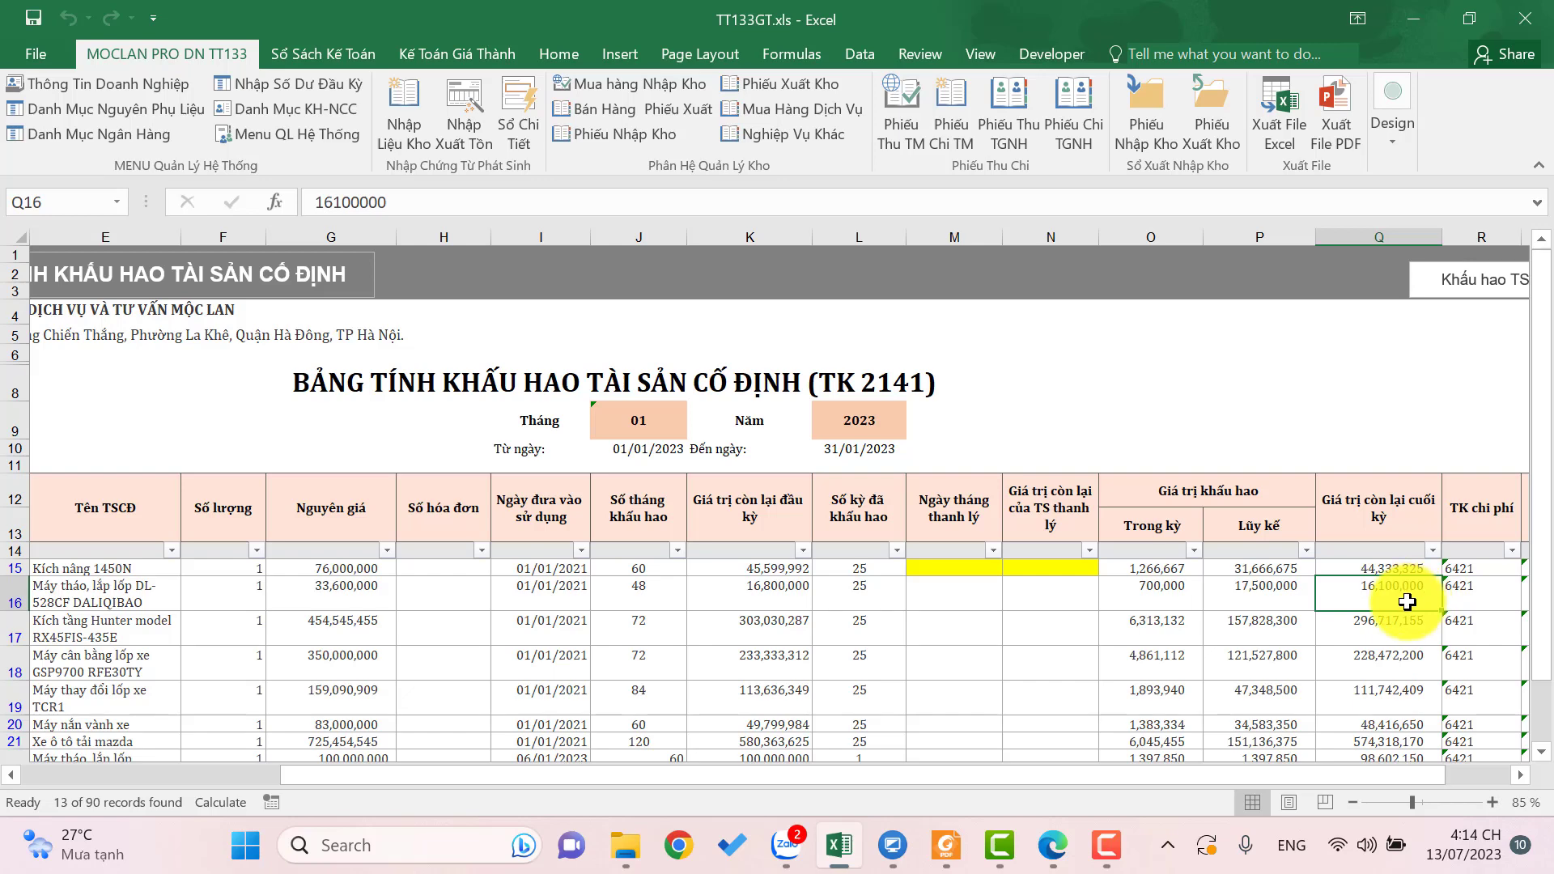
left_click(348, 600)
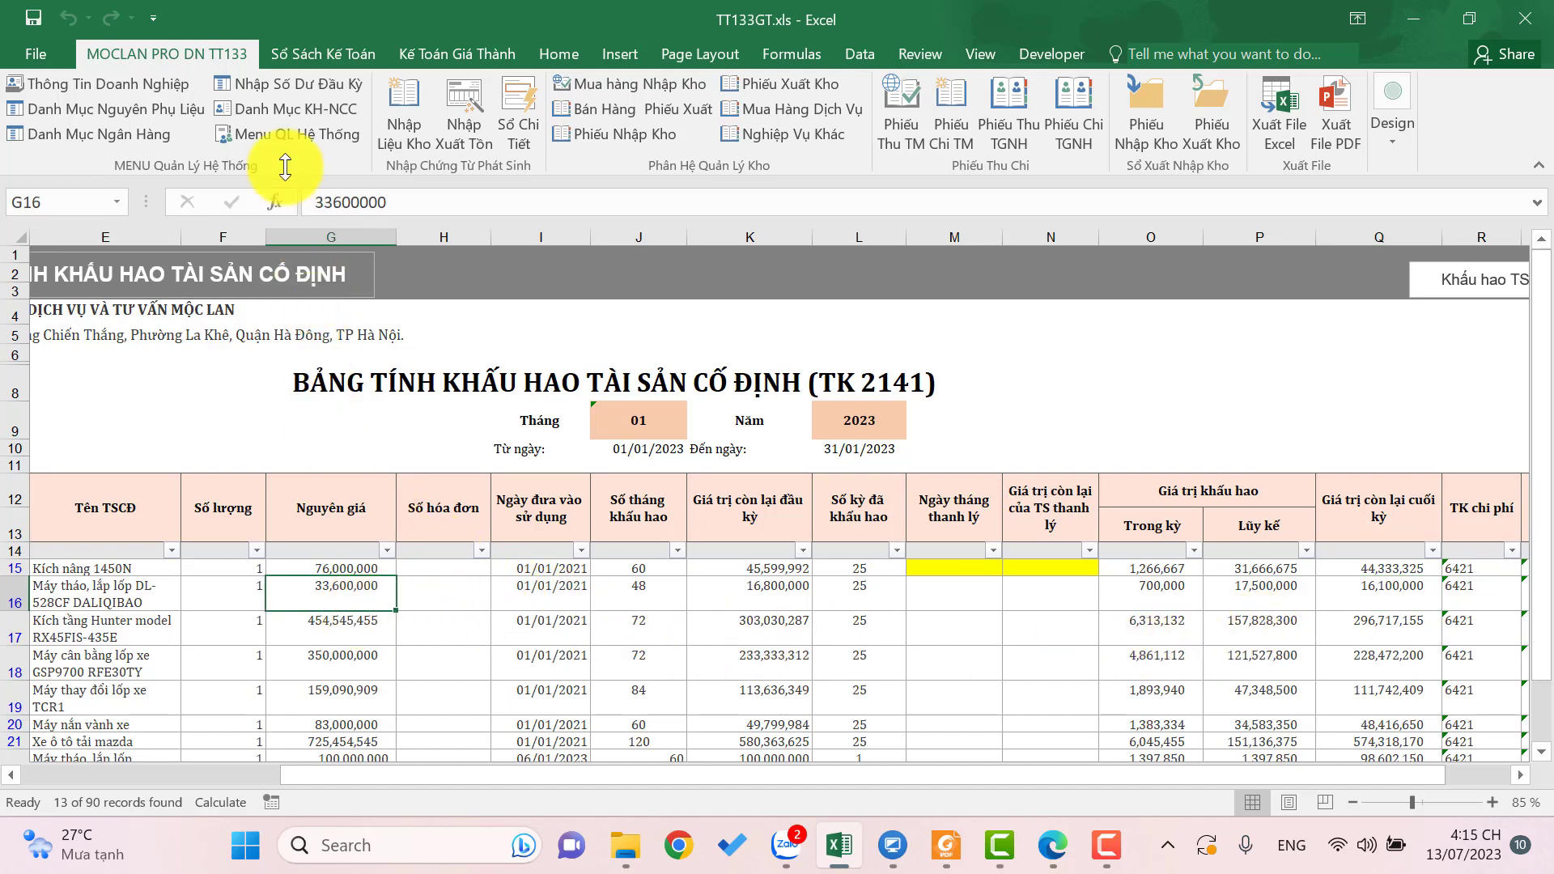
left_click(298, 130)
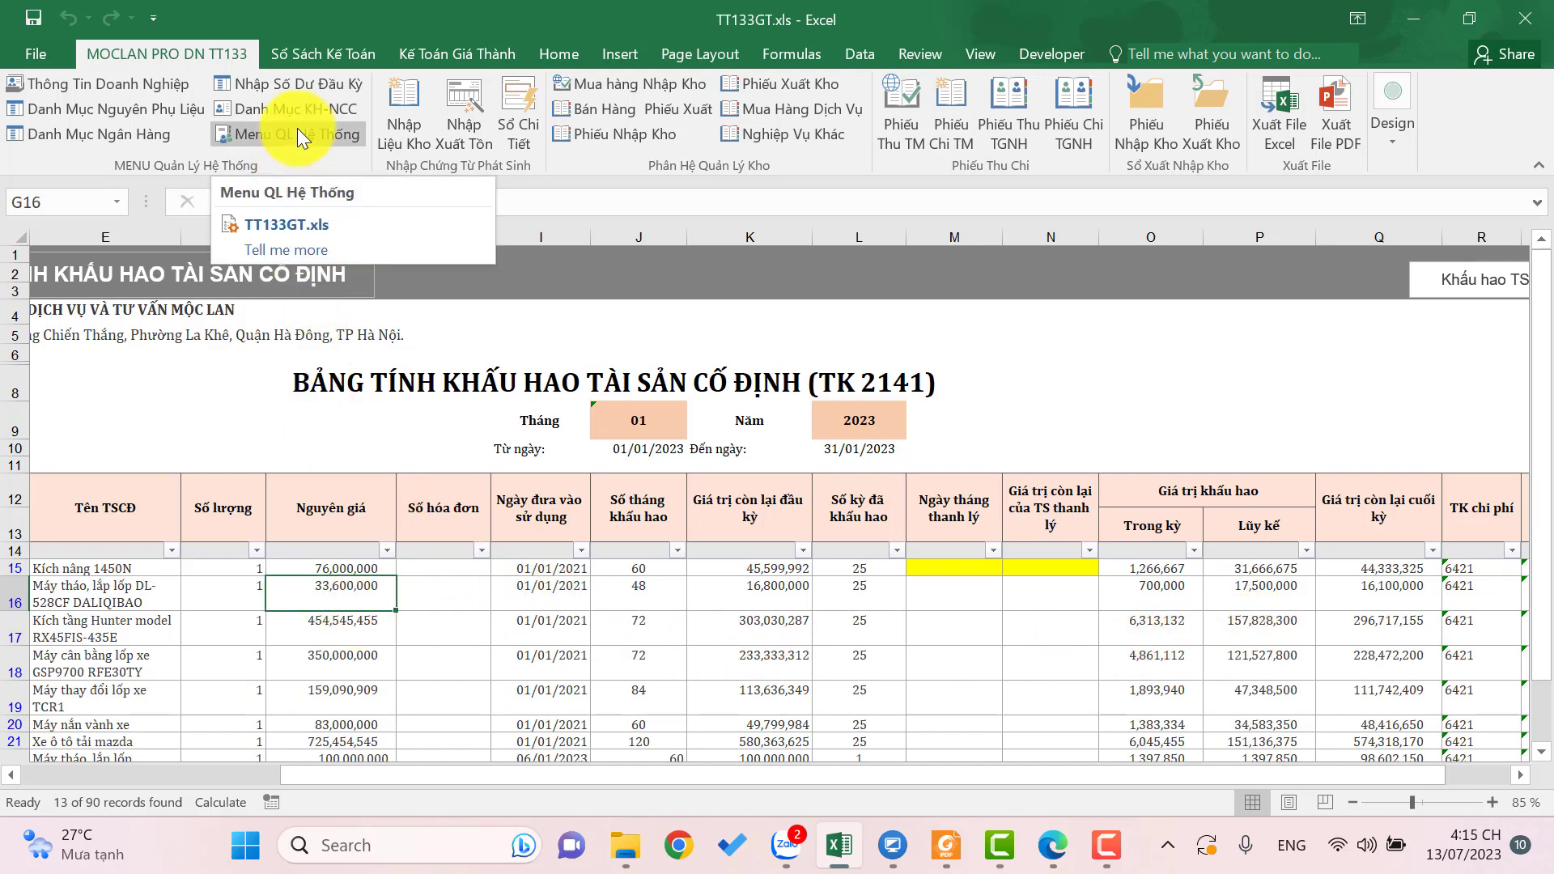
left_click(1358, 615)
left_click(1358, 597)
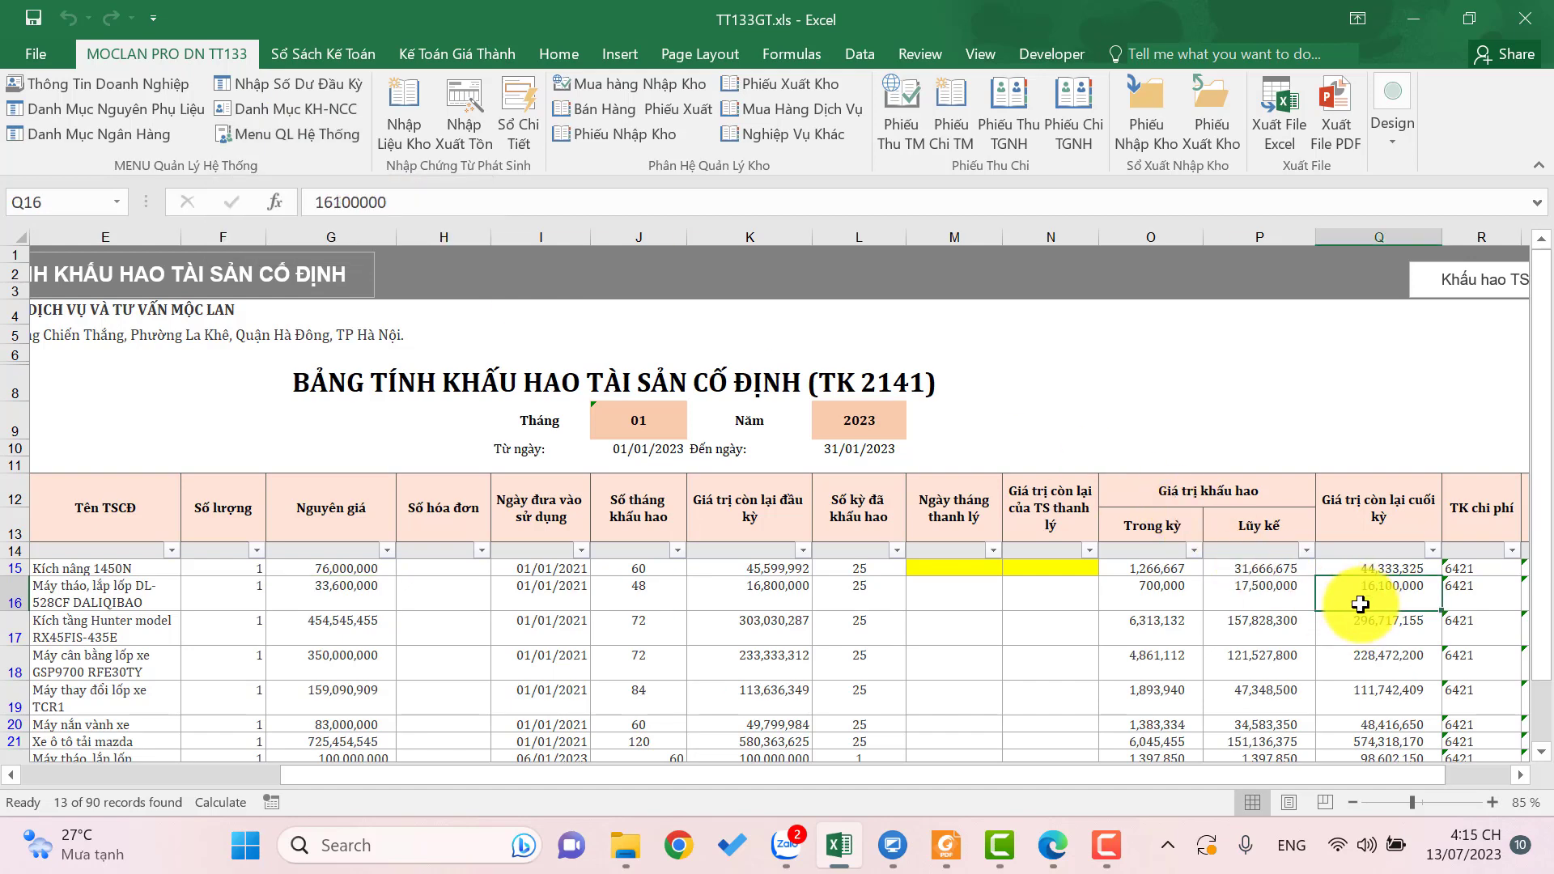
- Switch to Foxit Reader and read the course sessions on depreciation and profit/loss closing in the 30-day roadmap PDF
left_click(946, 844)
left_click(166, 187)
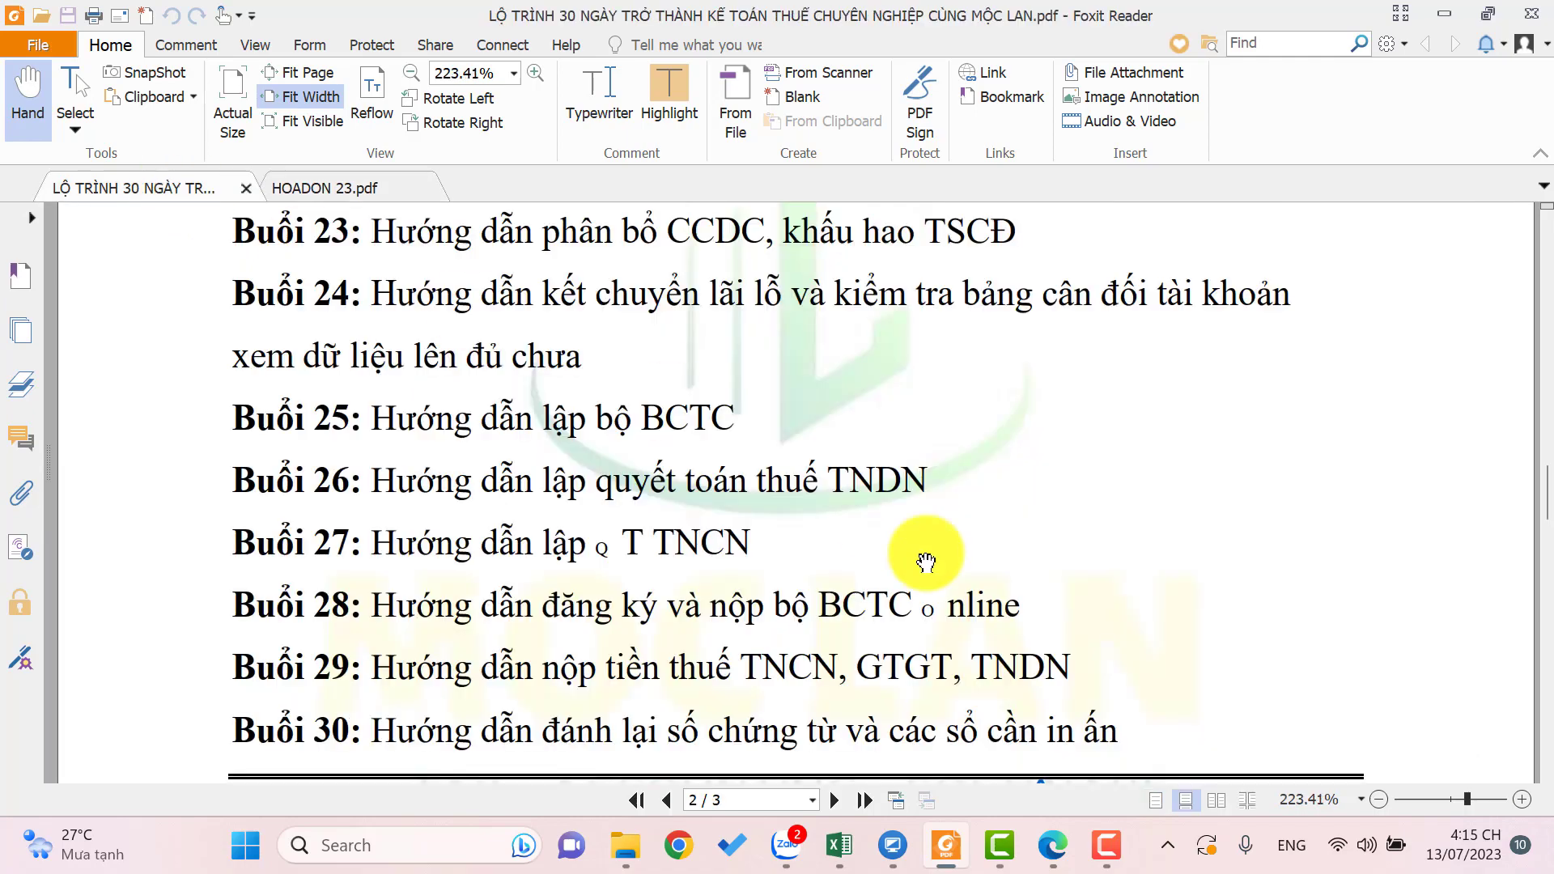
scroll(930, 582, "down", 2)
scroll(961, 635, "up", 4)
scroll(925, 635, "up", 4)
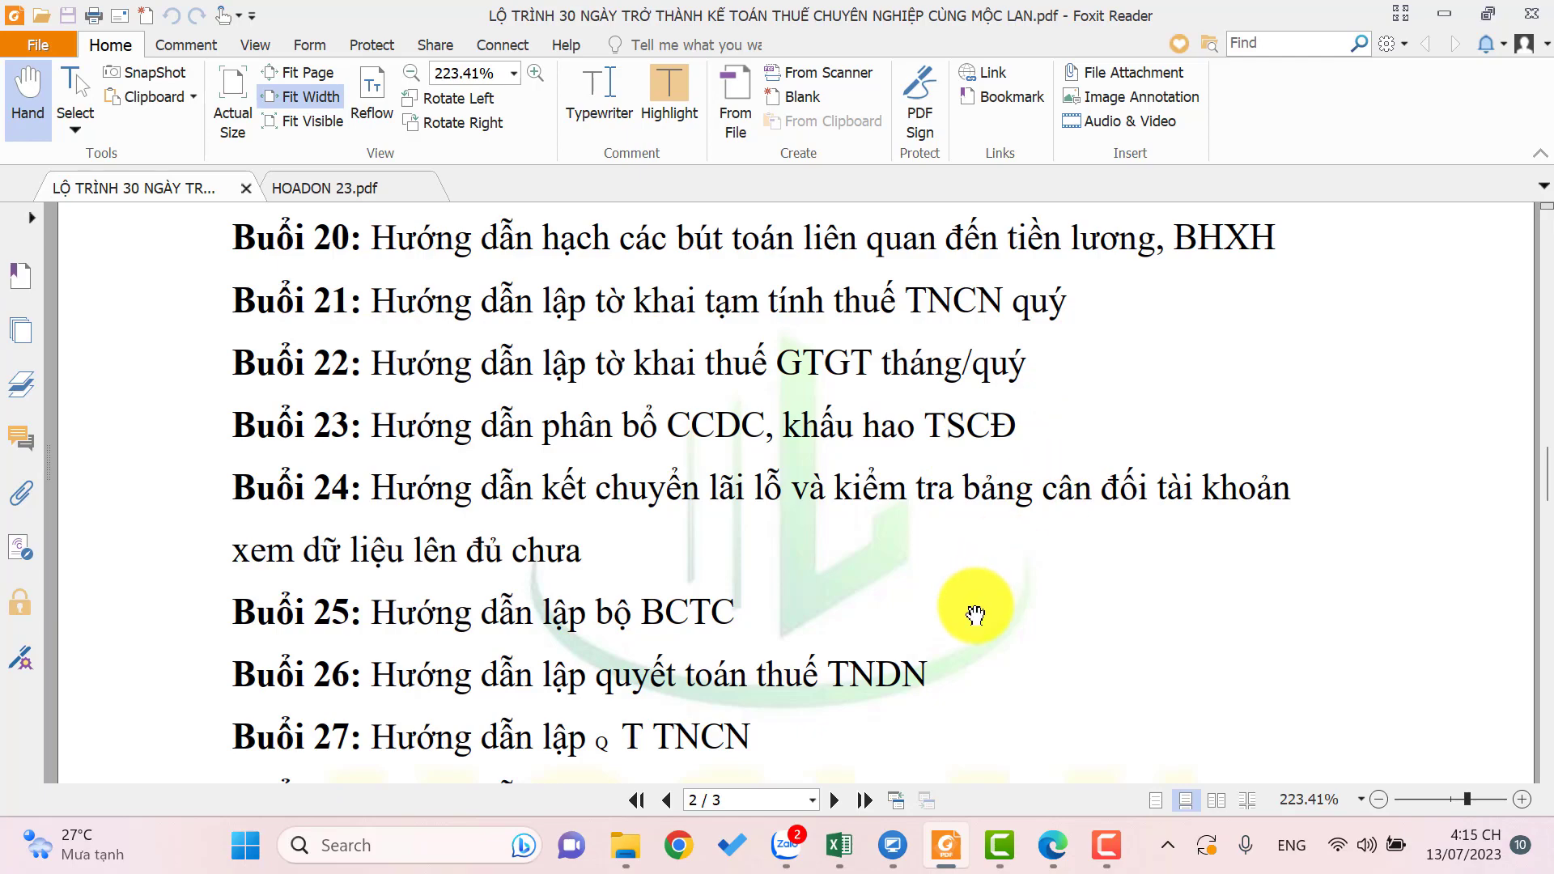
- Bring up HOADON 23.pdf in Foxit Reader and view the header and seller details of the VAT invoice
left_click(945, 845)
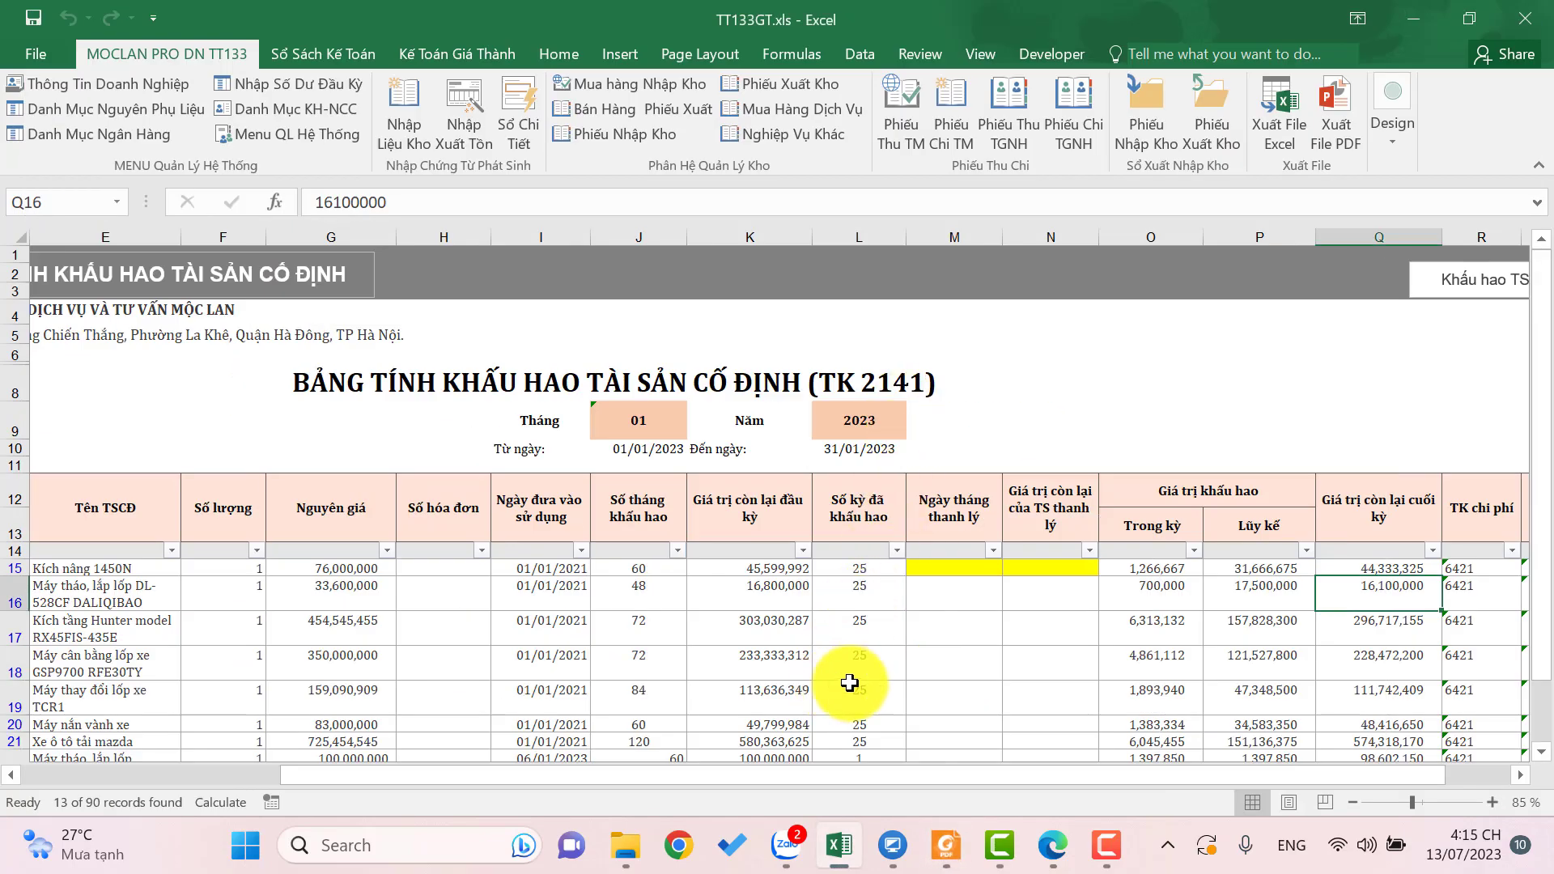
left_click(945, 845)
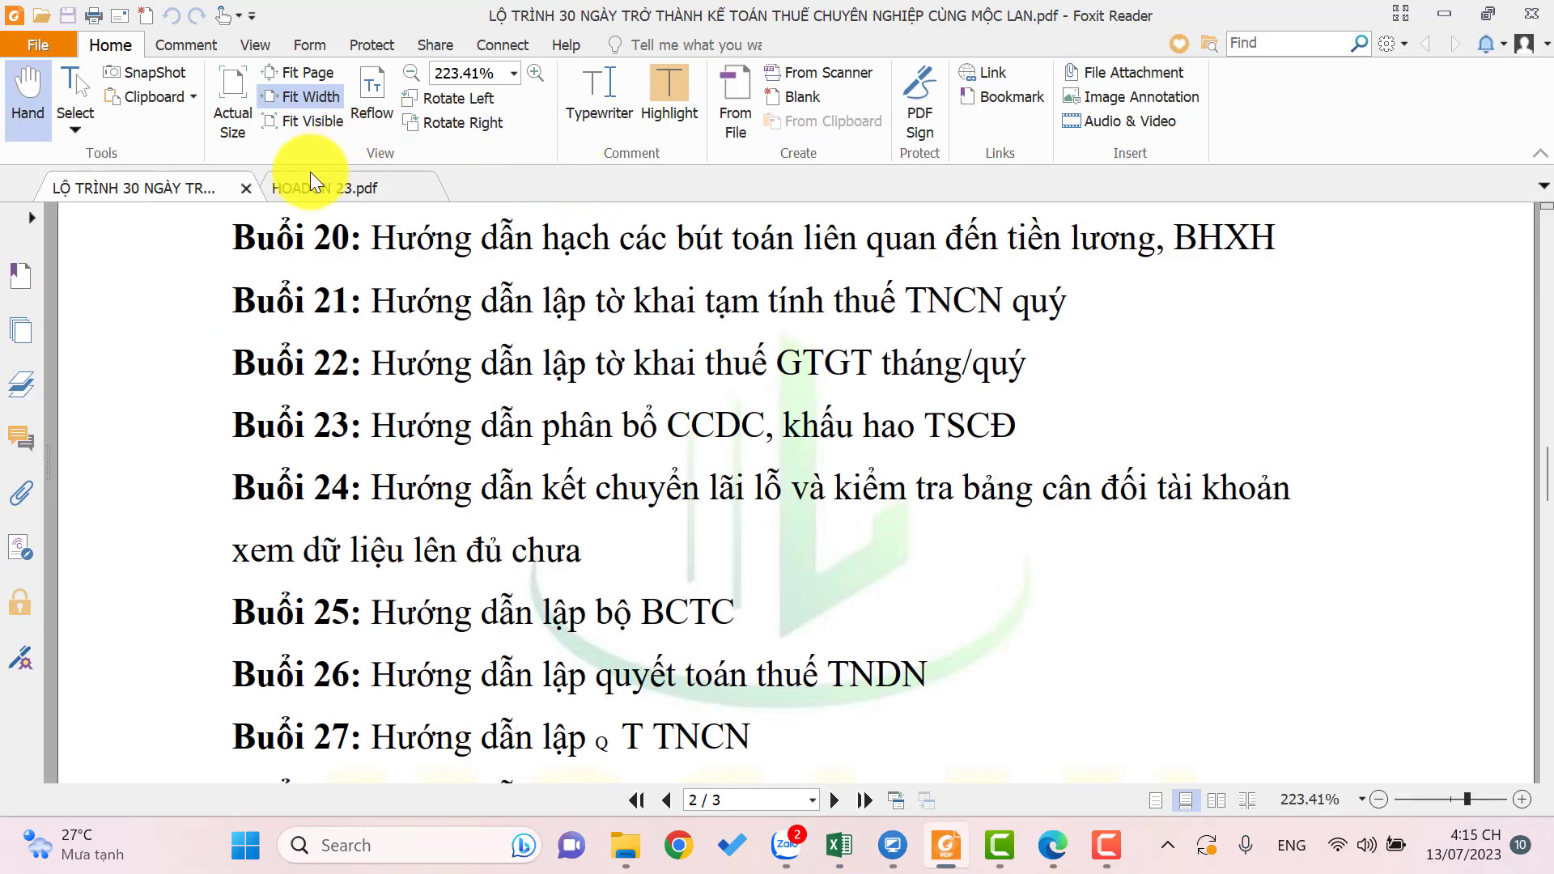
left_click(312, 185)
scroll(1169, 520, "up", 10)
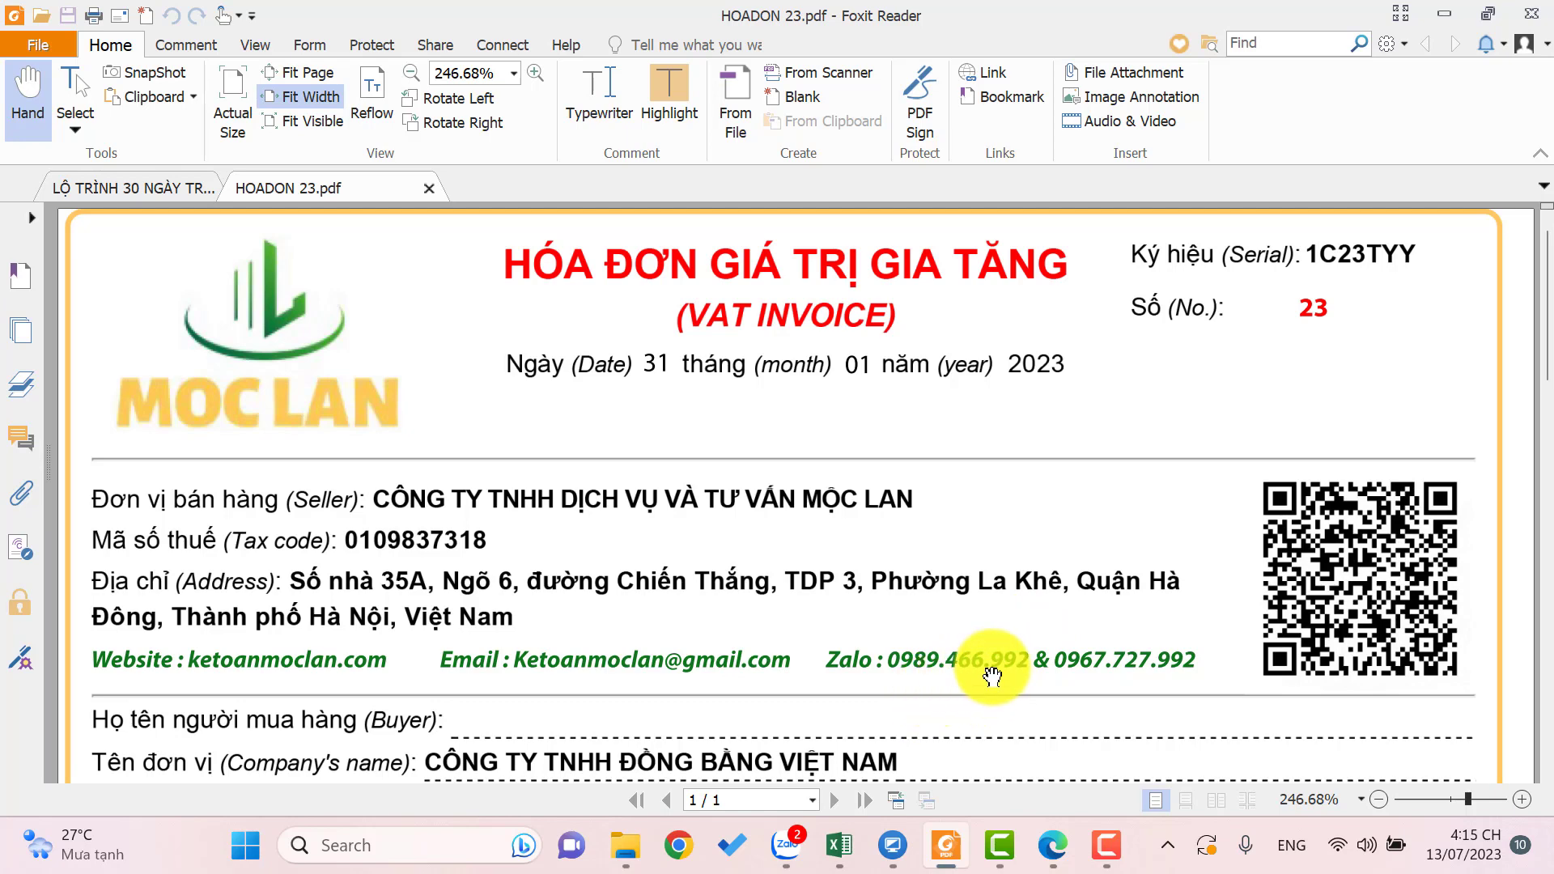
- Recheck the closing remaining value of asset TS002 in Excel, view invoice 23 once more and minimize the Foxit Reader window
left_click(850, 845)
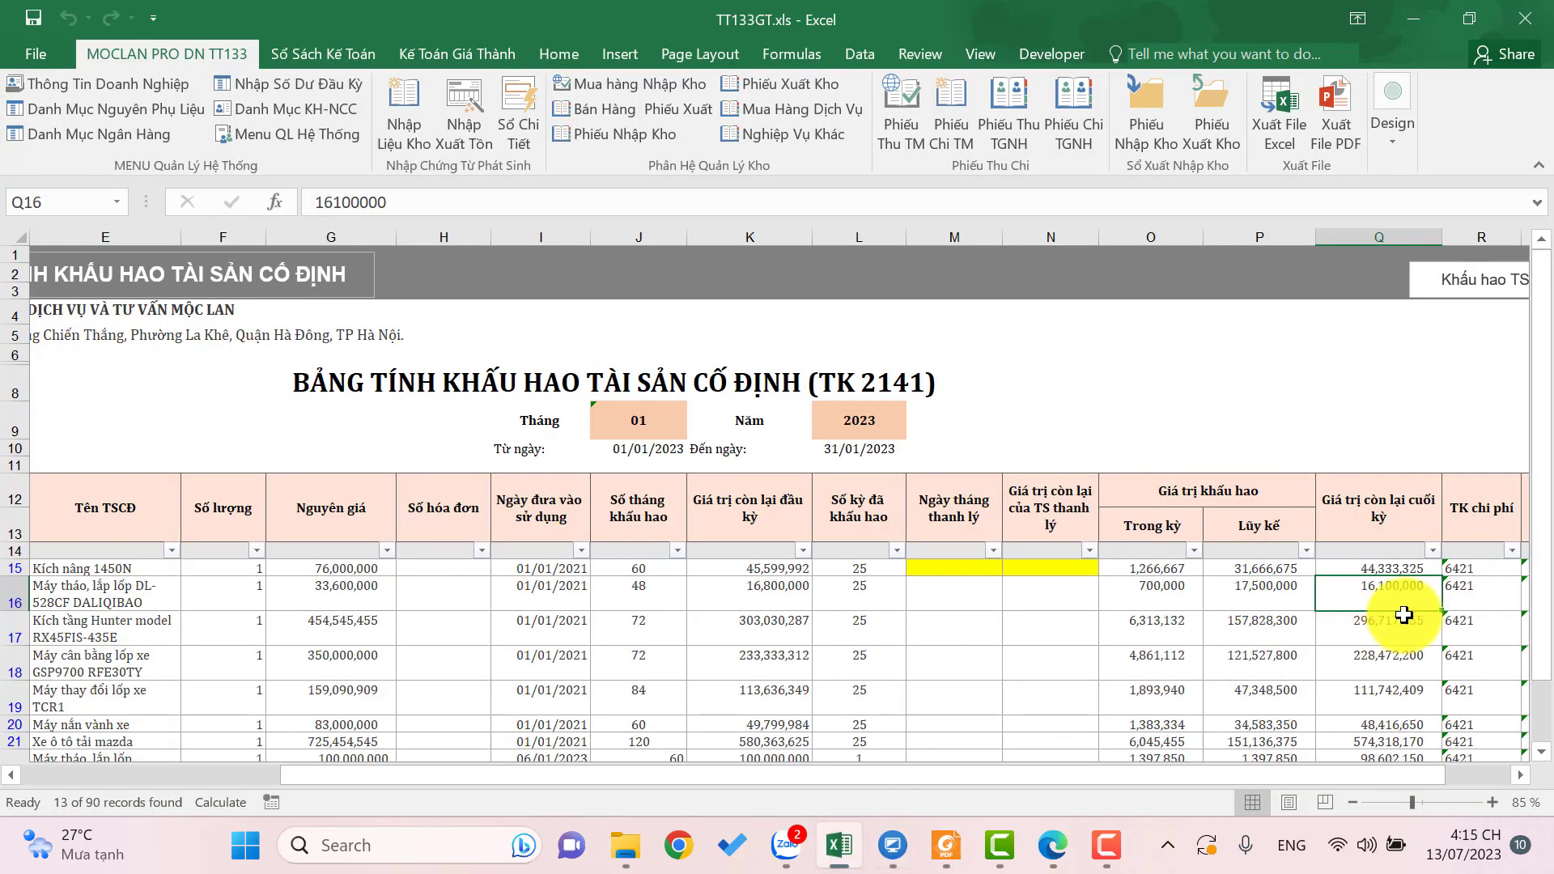
left_click(1389, 655)
left_click(1407, 596)
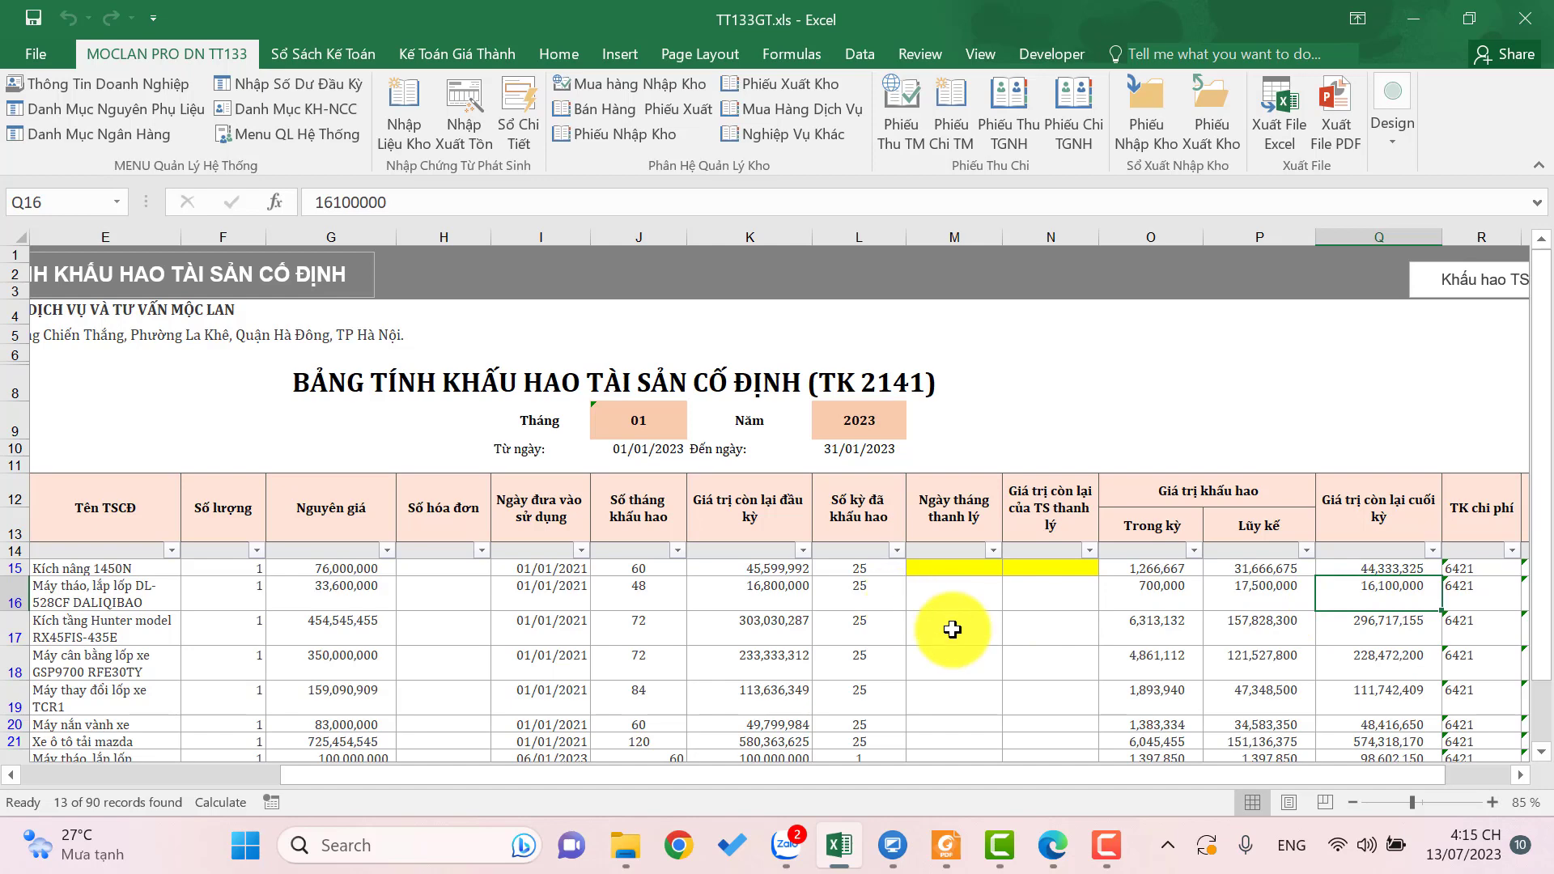
left_click(947, 845)
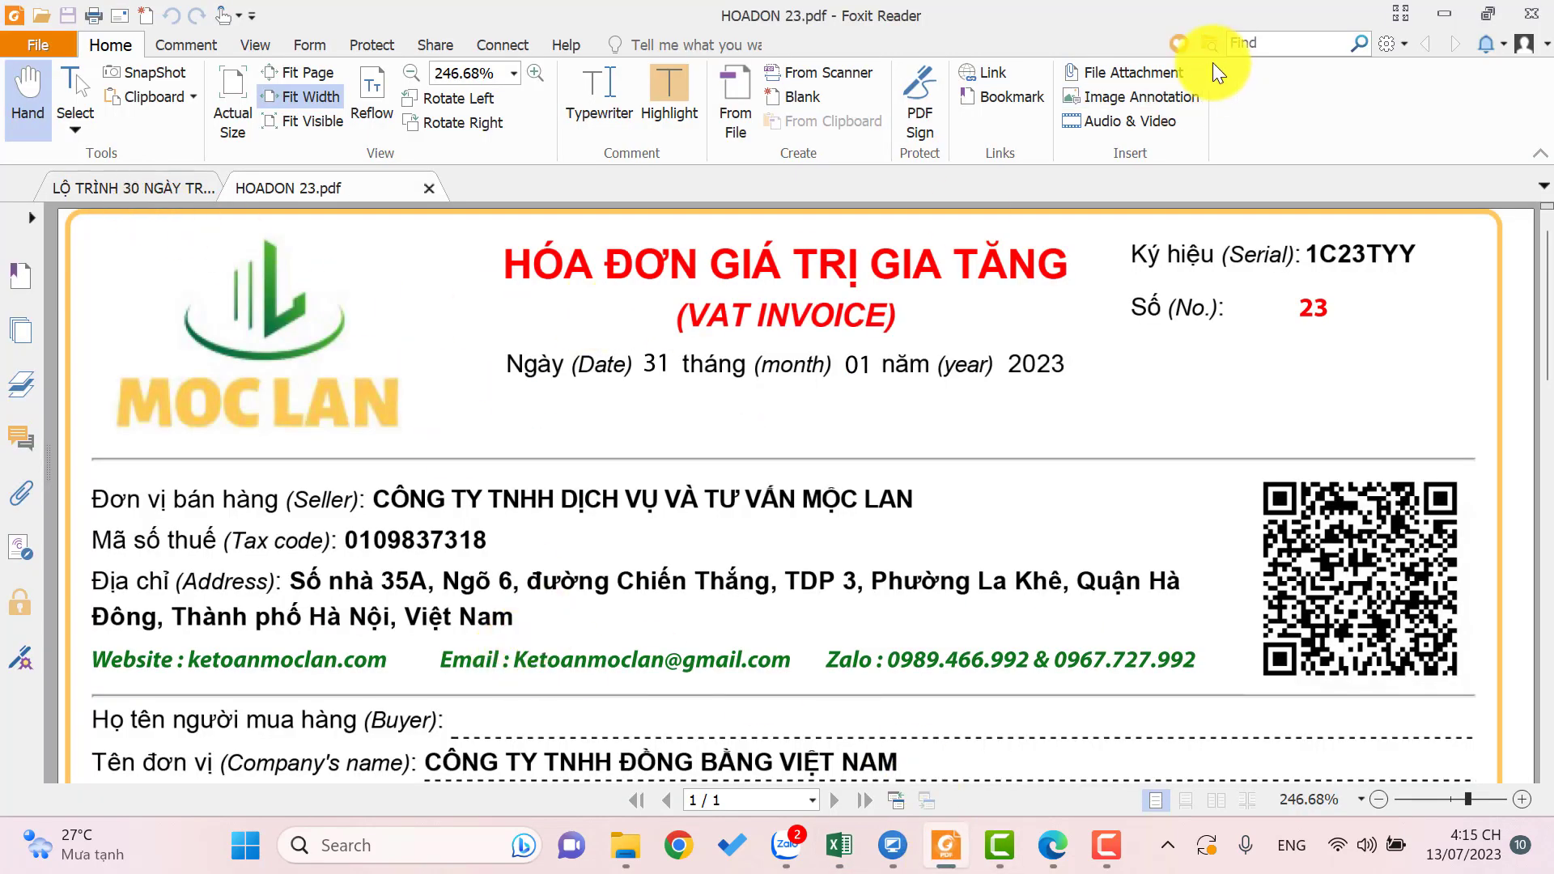
left_click(1449, 19)
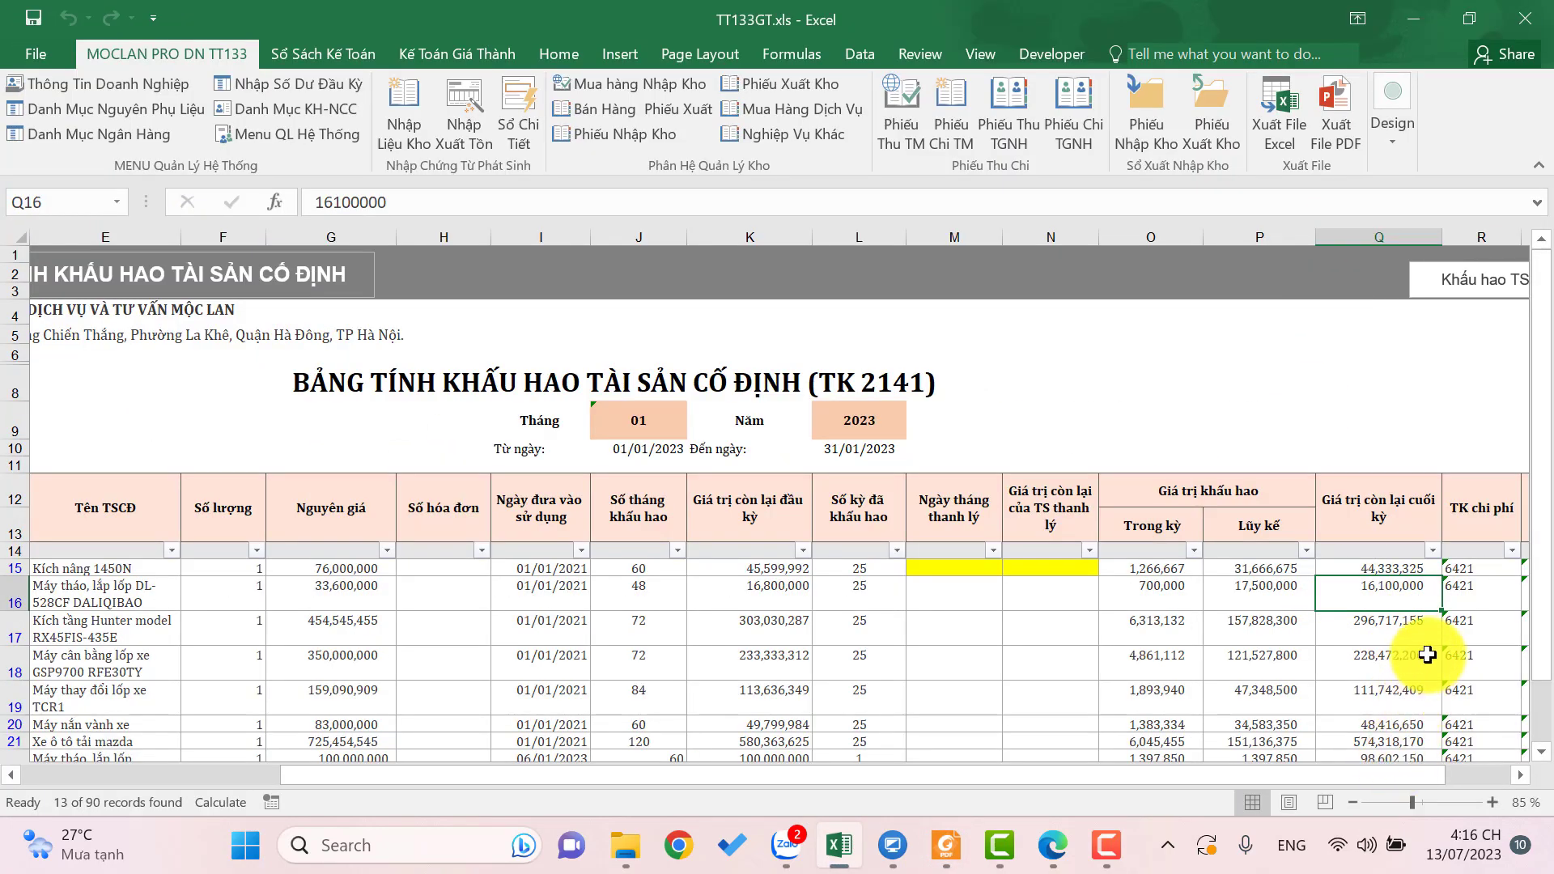
- Start a new line in the Nghiệp vụ khác voucher described "Ghi giảm NG TSCĐ từ việc thanh lý máy tháo lắp lốp DL-528CF"
left_click(331, 593)
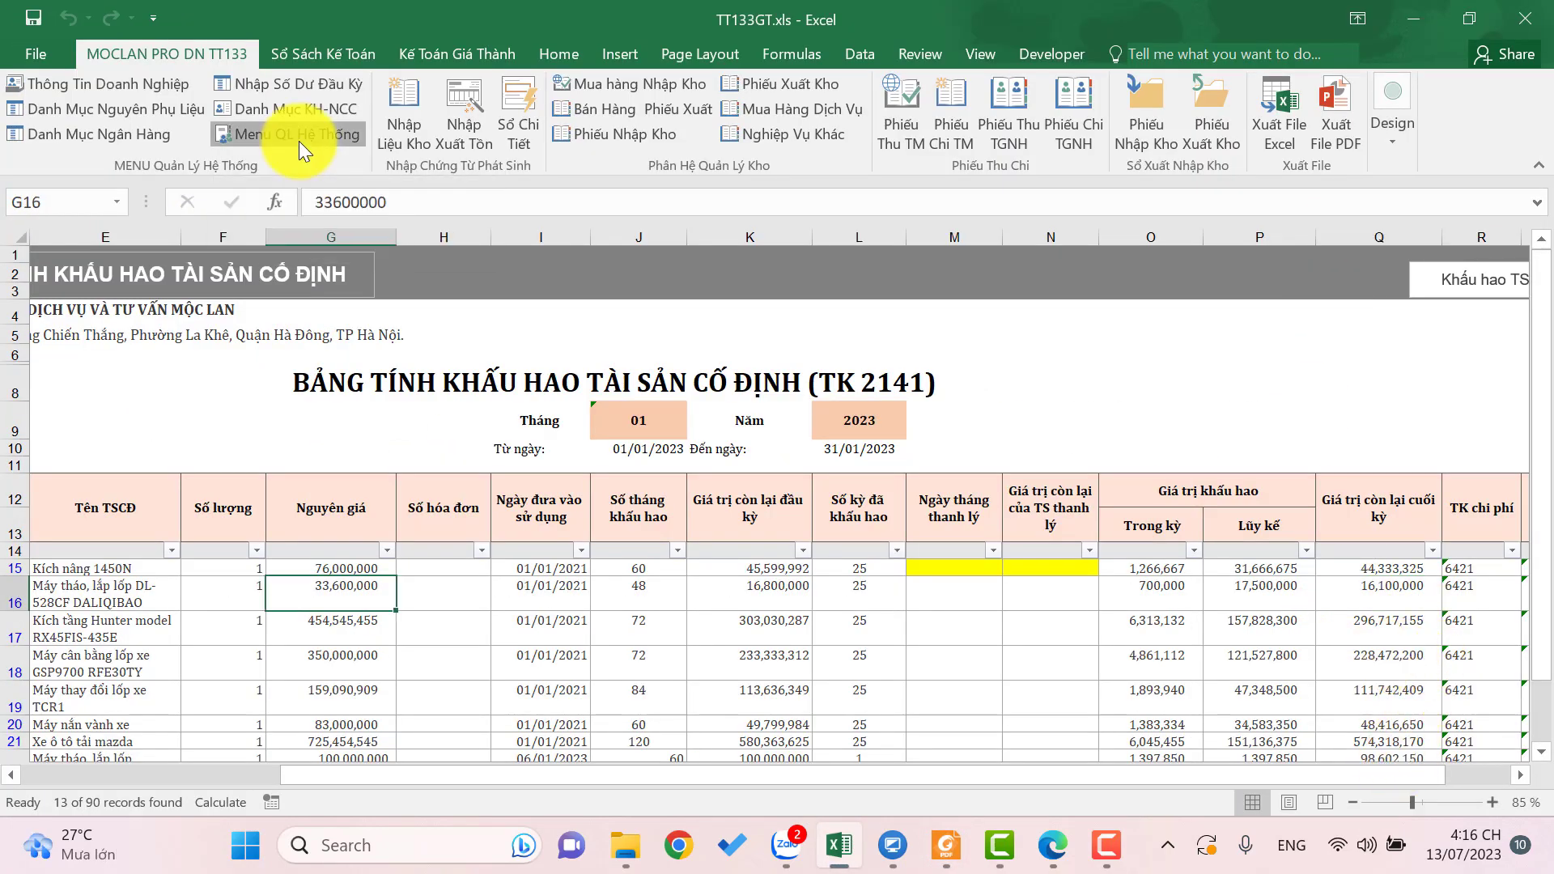
left_click(298, 141)
left_click(385, 642)
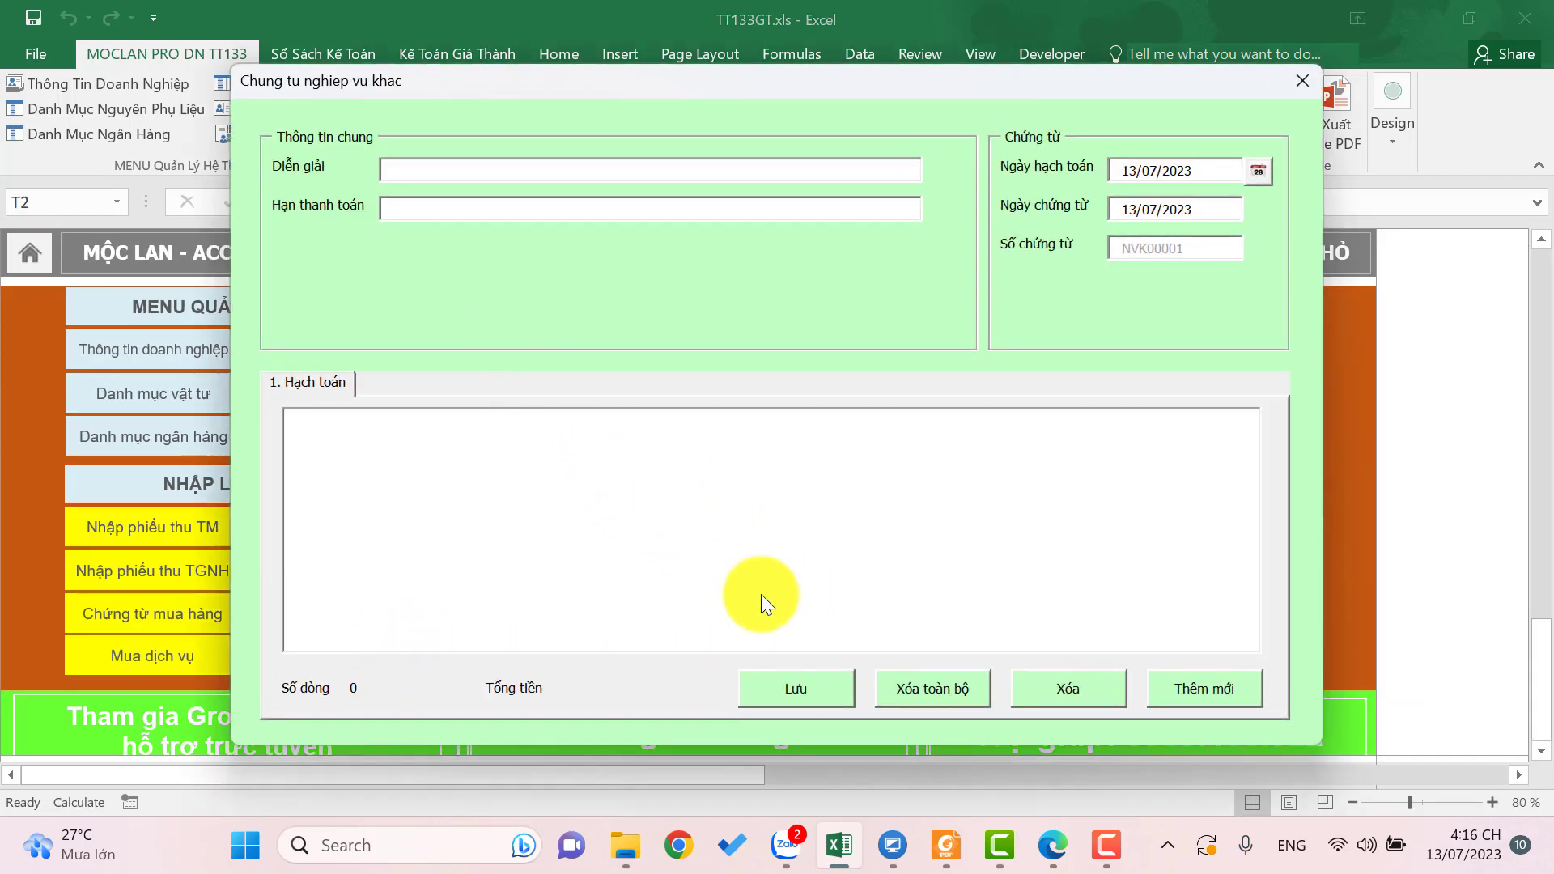
left_click(1172, 692)
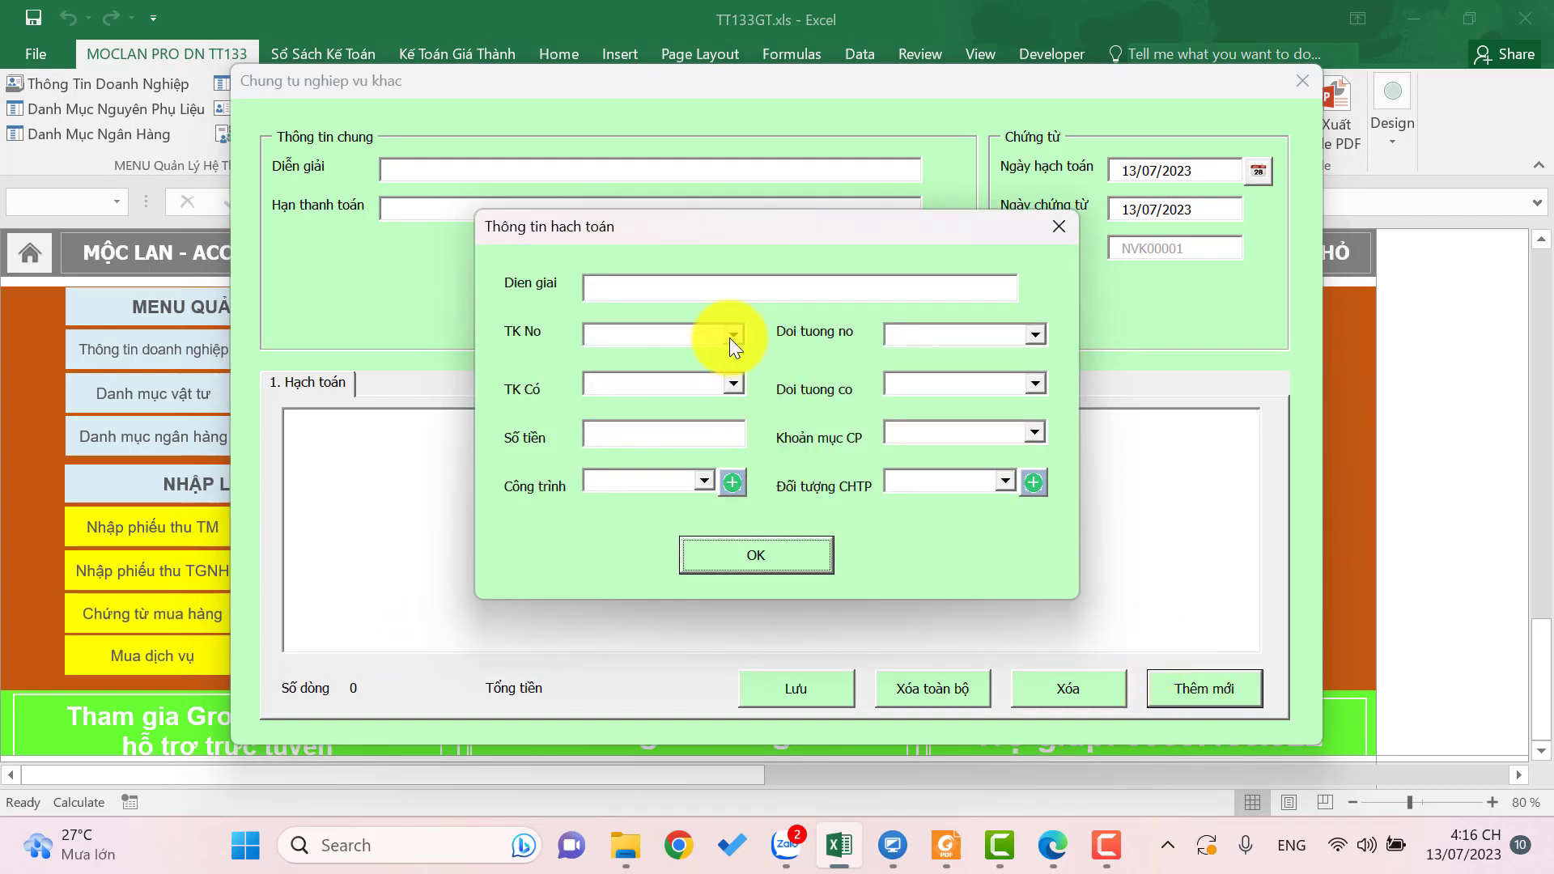
left_click(676, 290)
type("Ghi giảm")
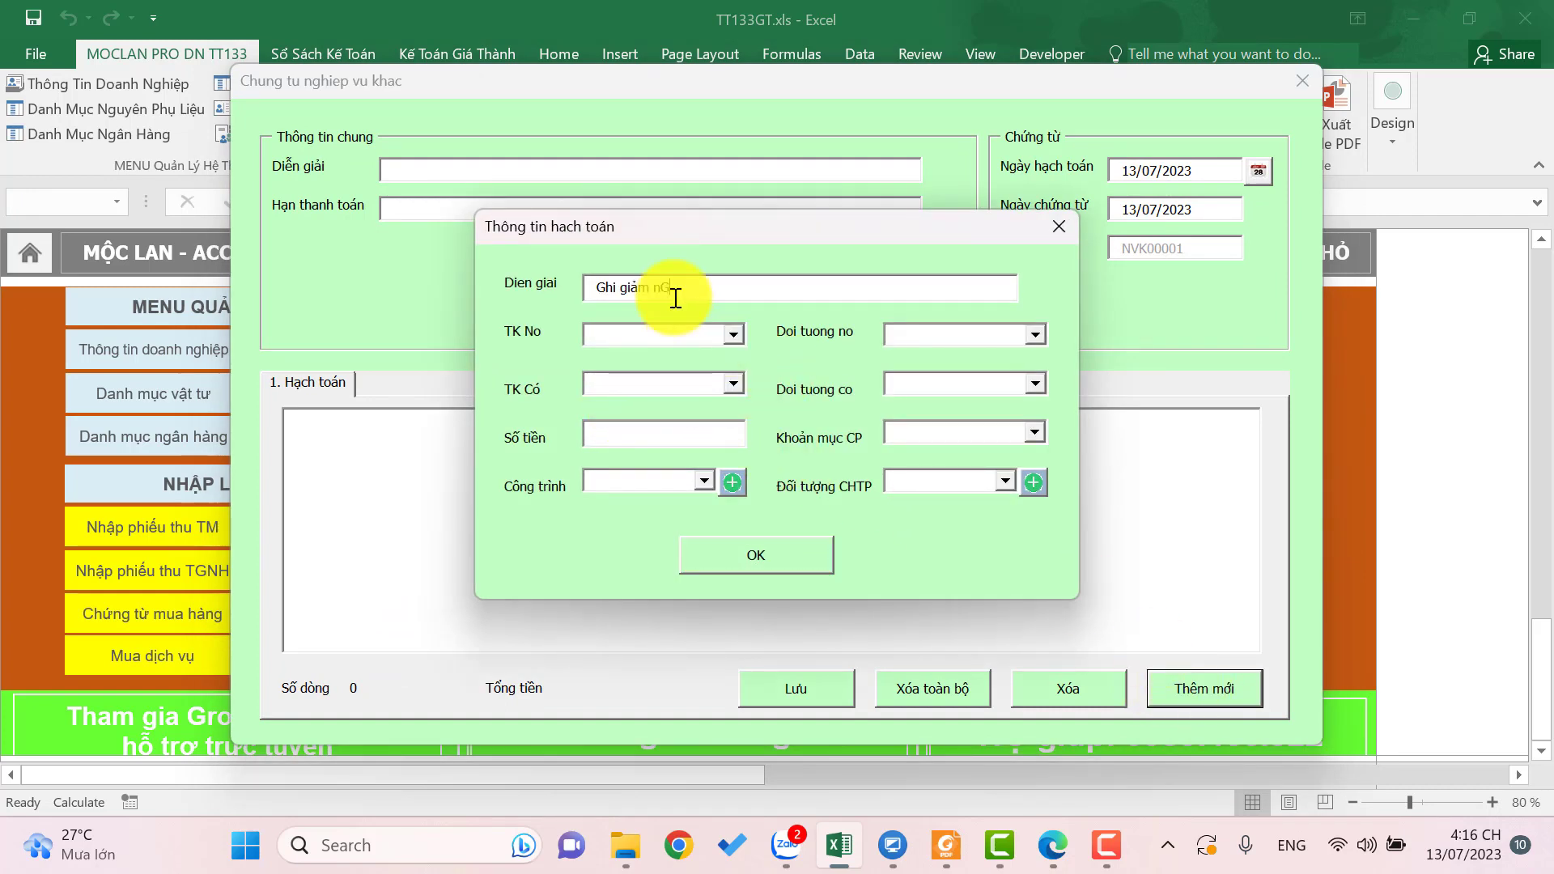
type(" NG TSCD")
type(" từ việc thanh lý")
left_click(953, 842)
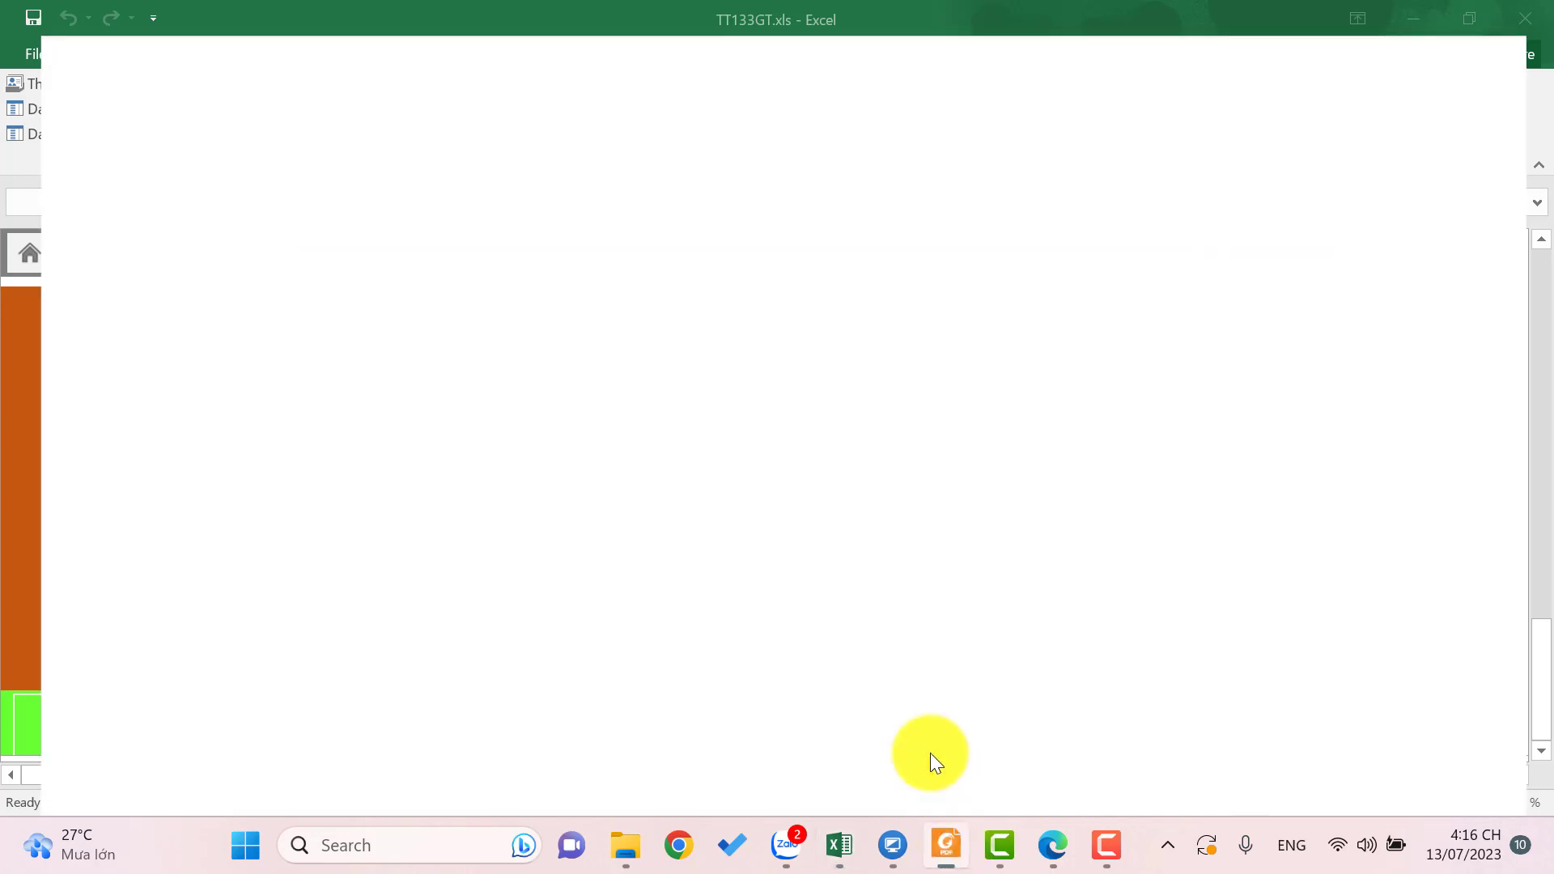
key("alt+Tab")
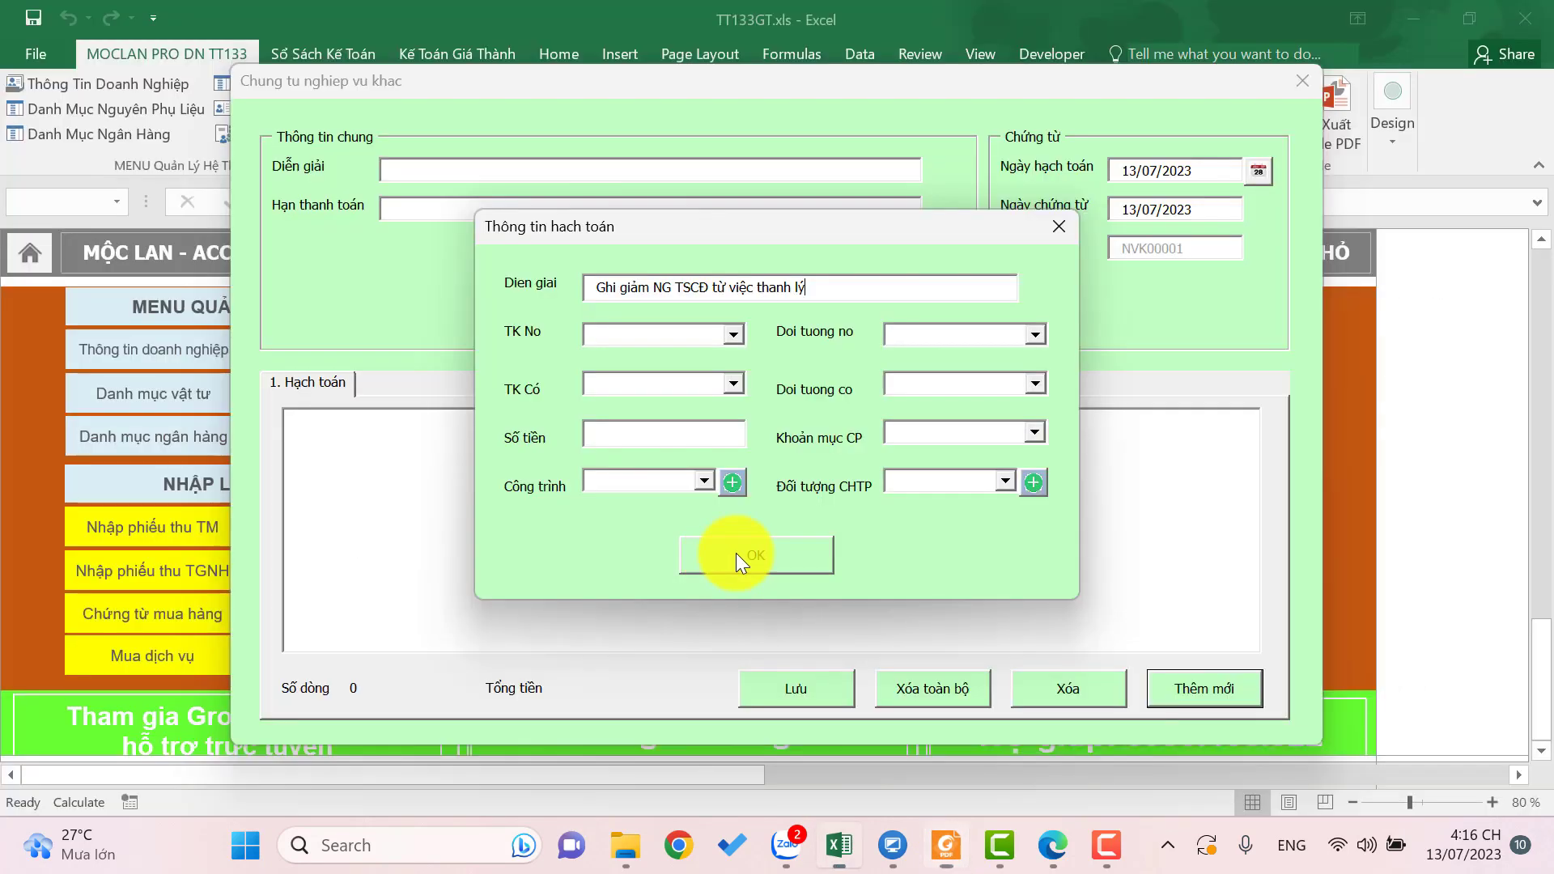
type("528CF")
- Set the line's debit account to 214 and credit account to 21112, and add it to the voucher without an amount
left_click(735, 335)
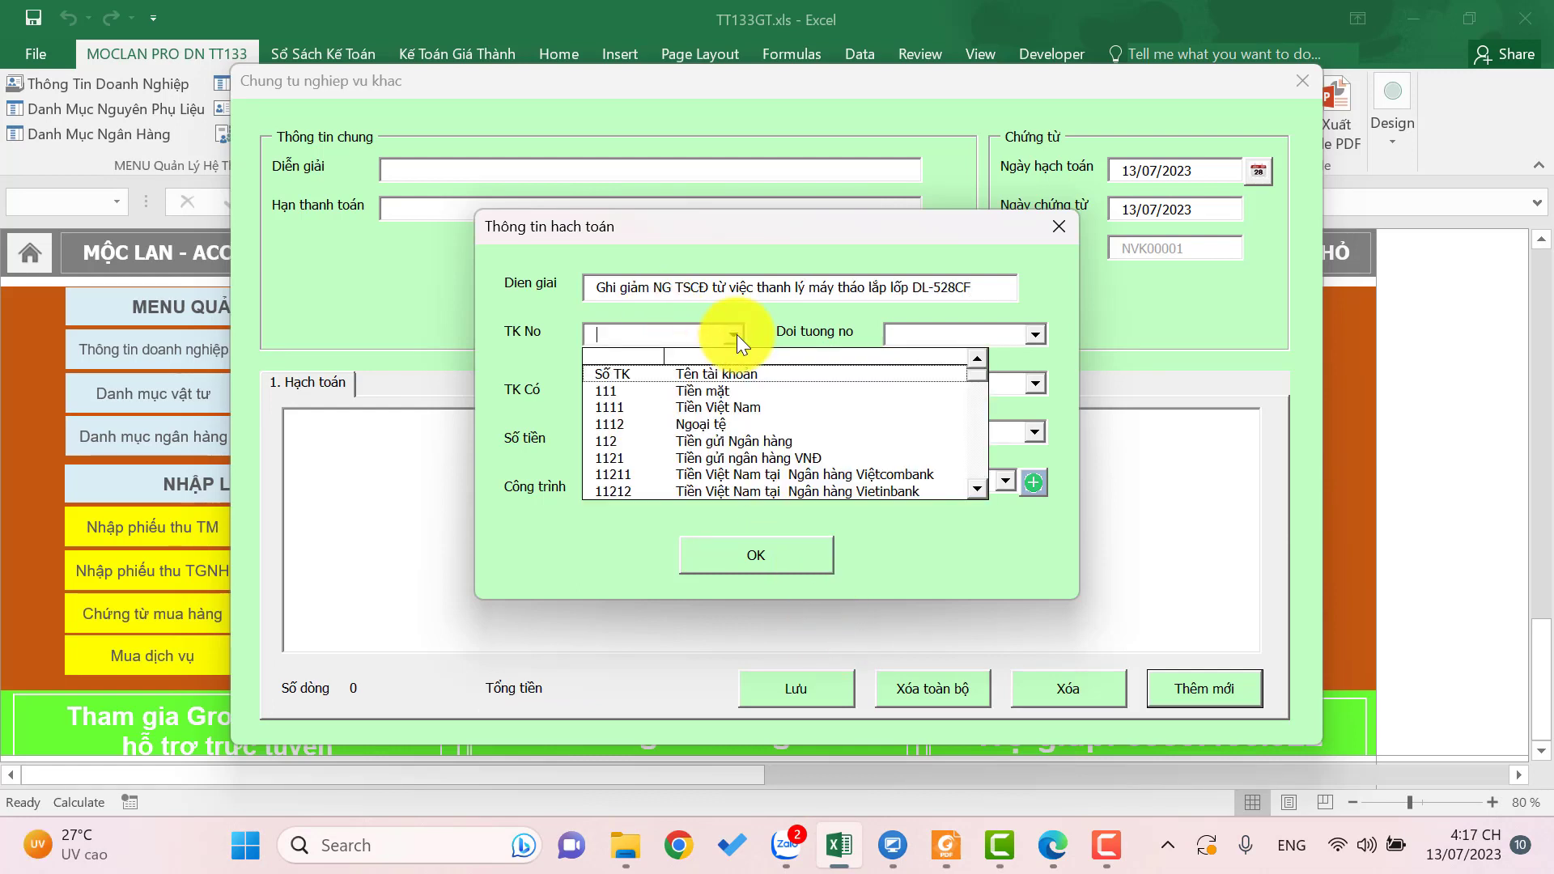
left_click(735, 334)
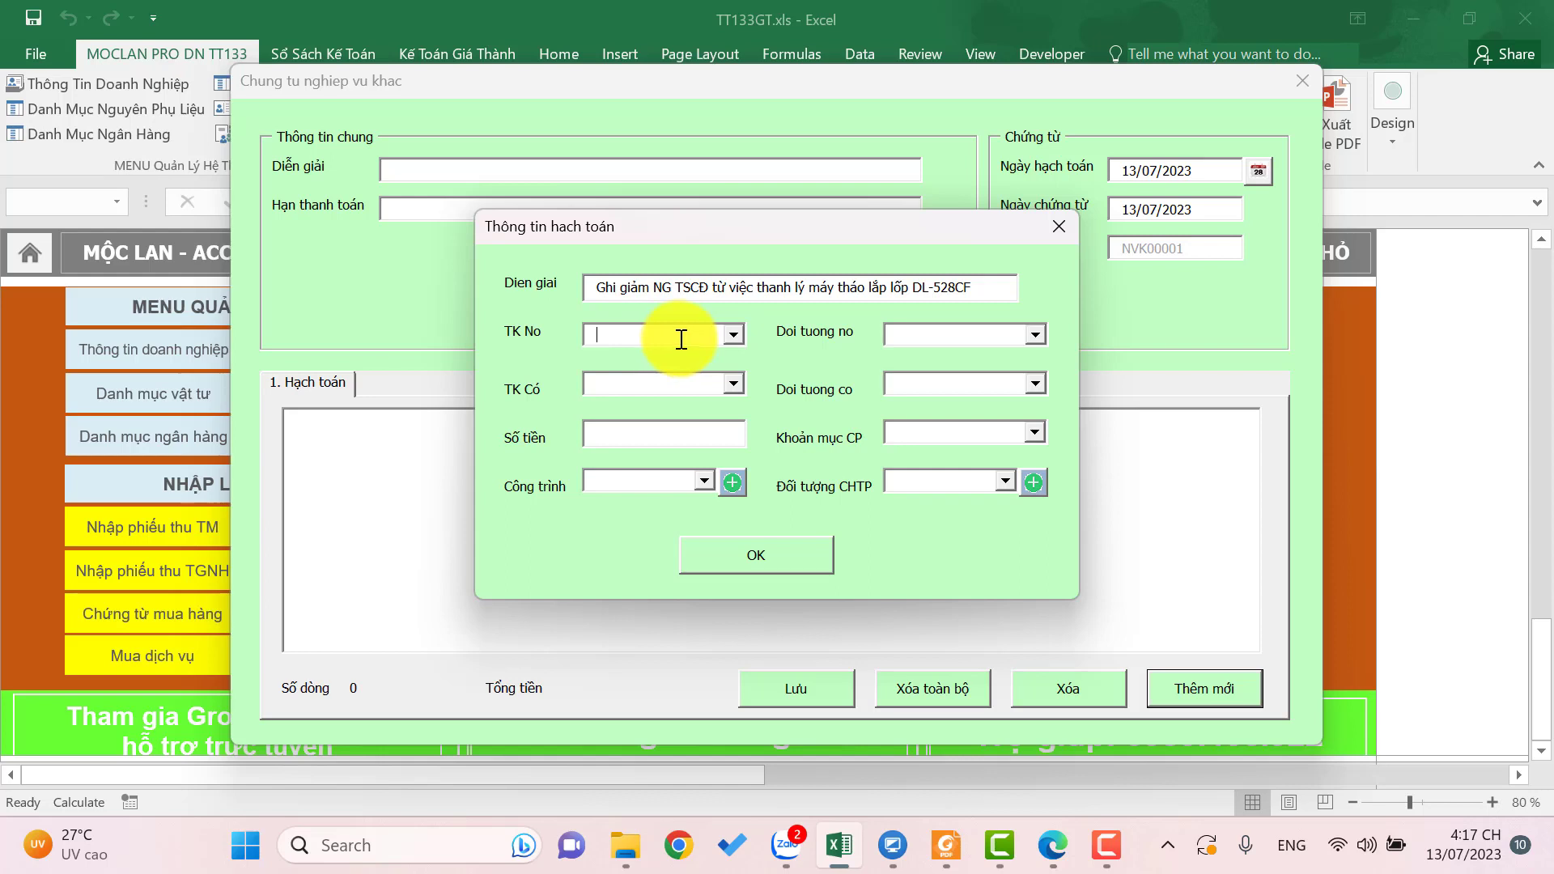
type("214")
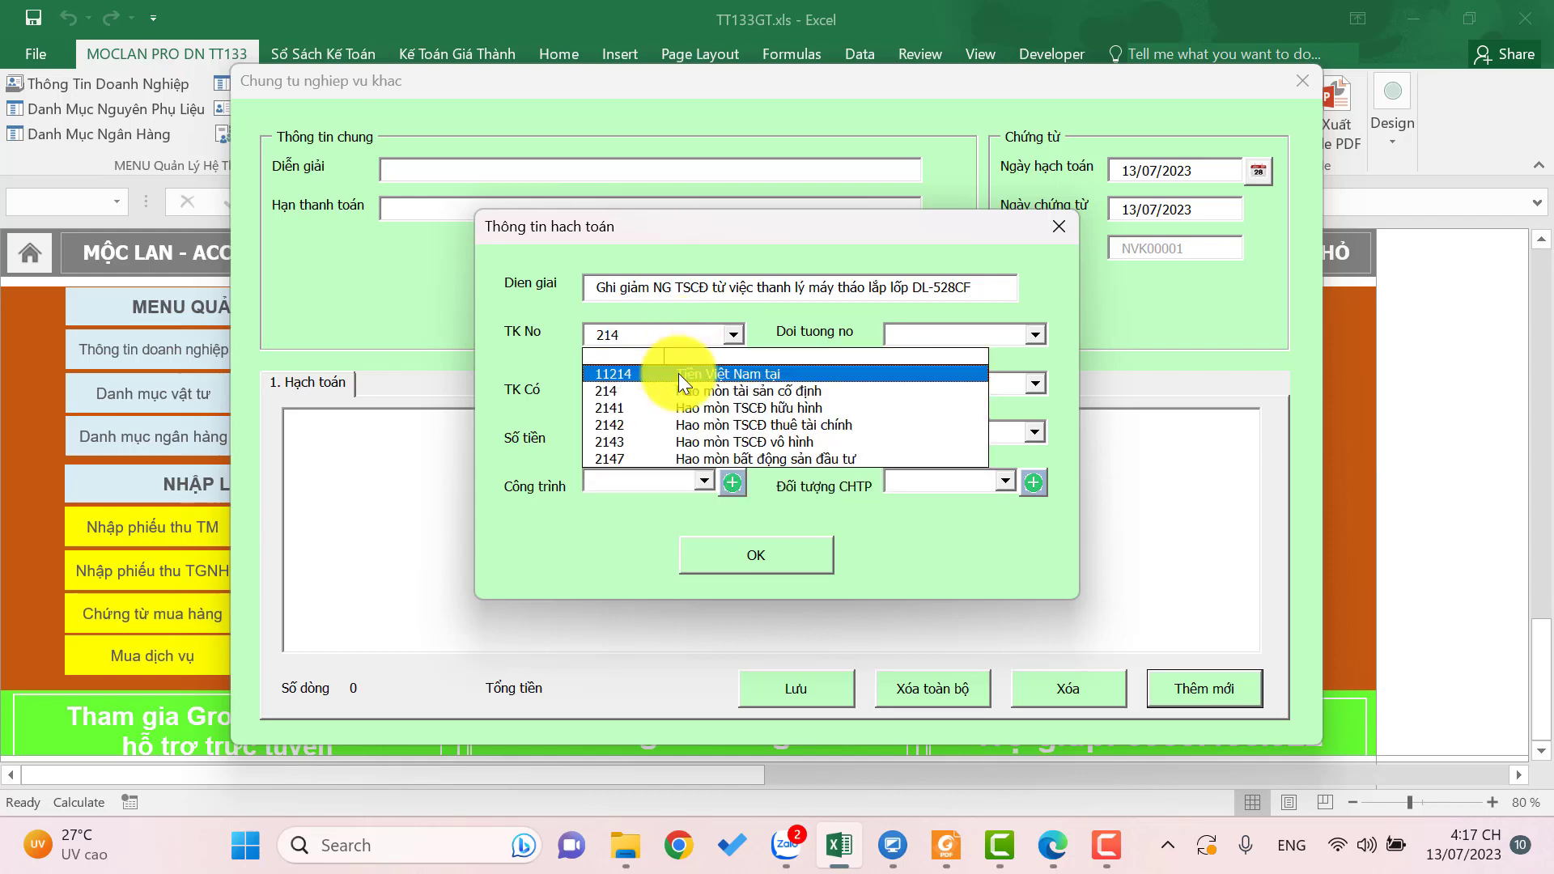
left_click(686, 390)
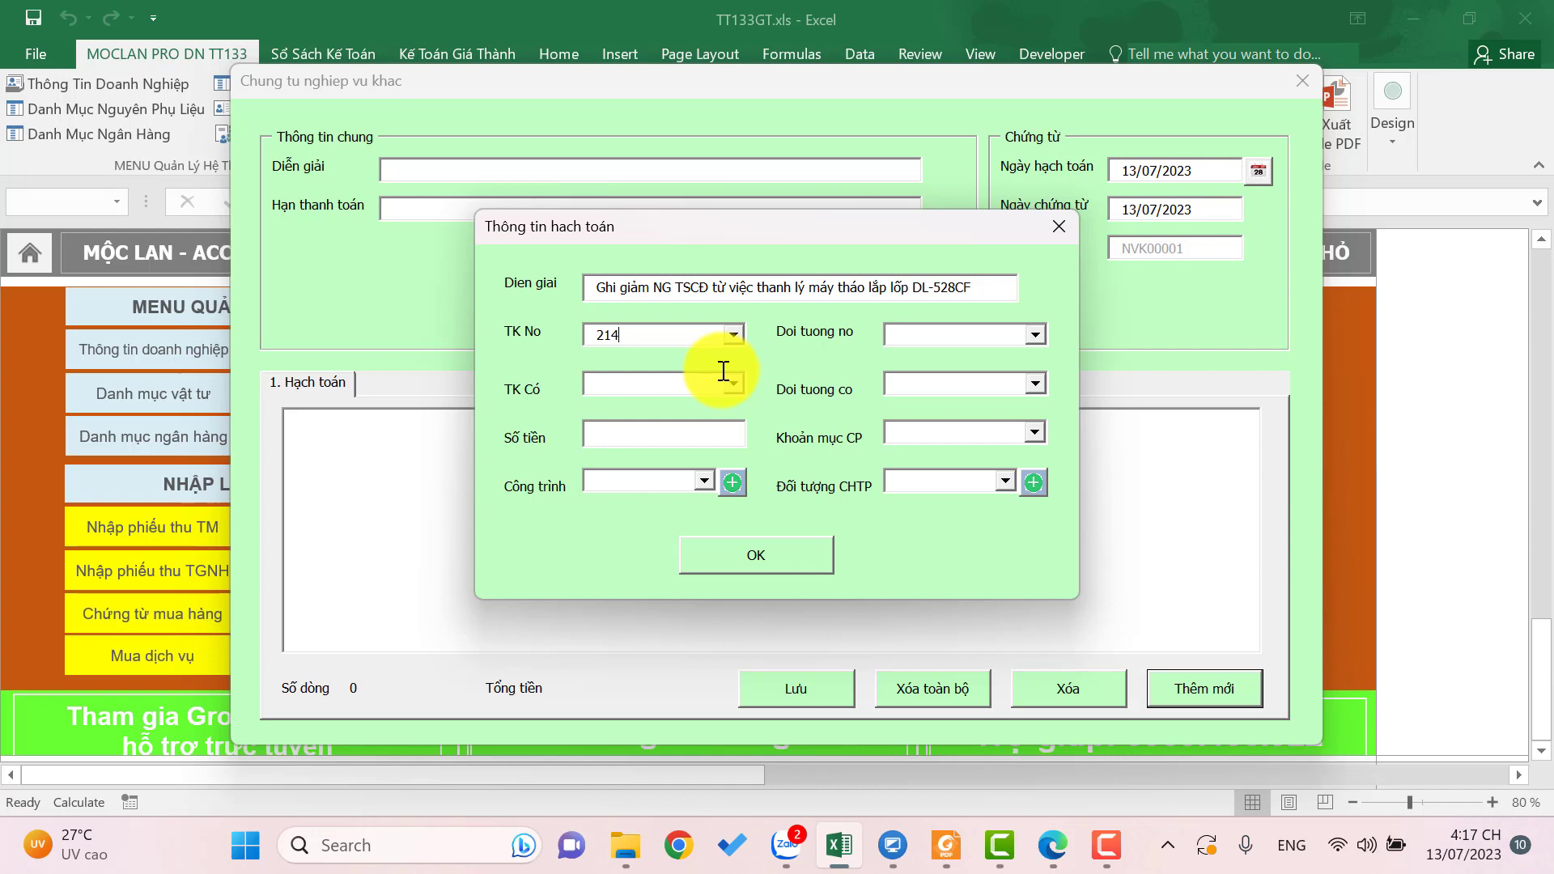
left_click(725, 390)
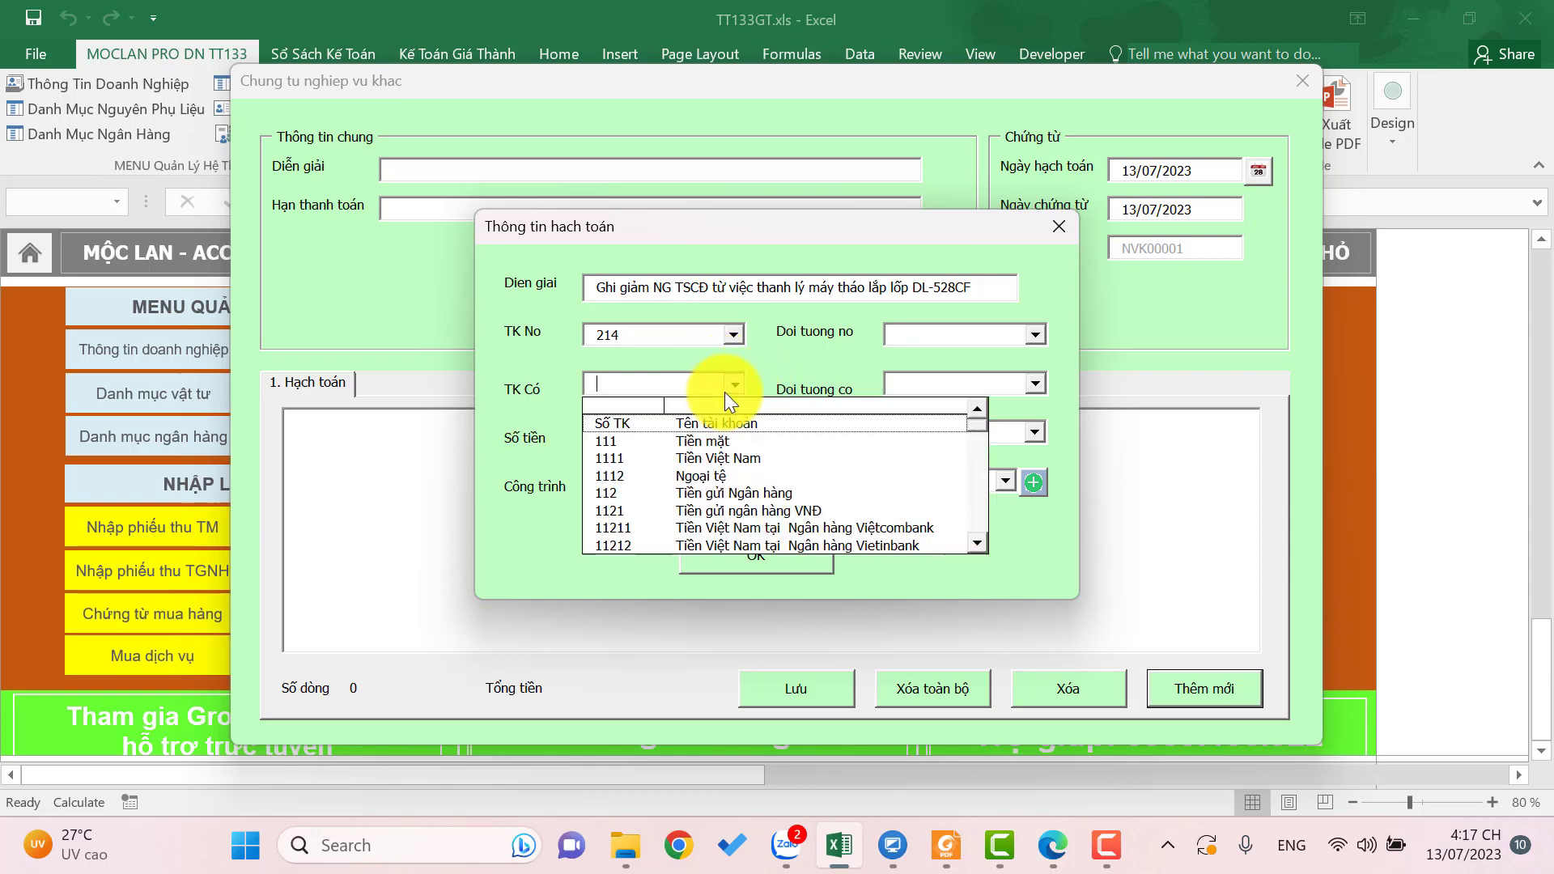
type("2``")
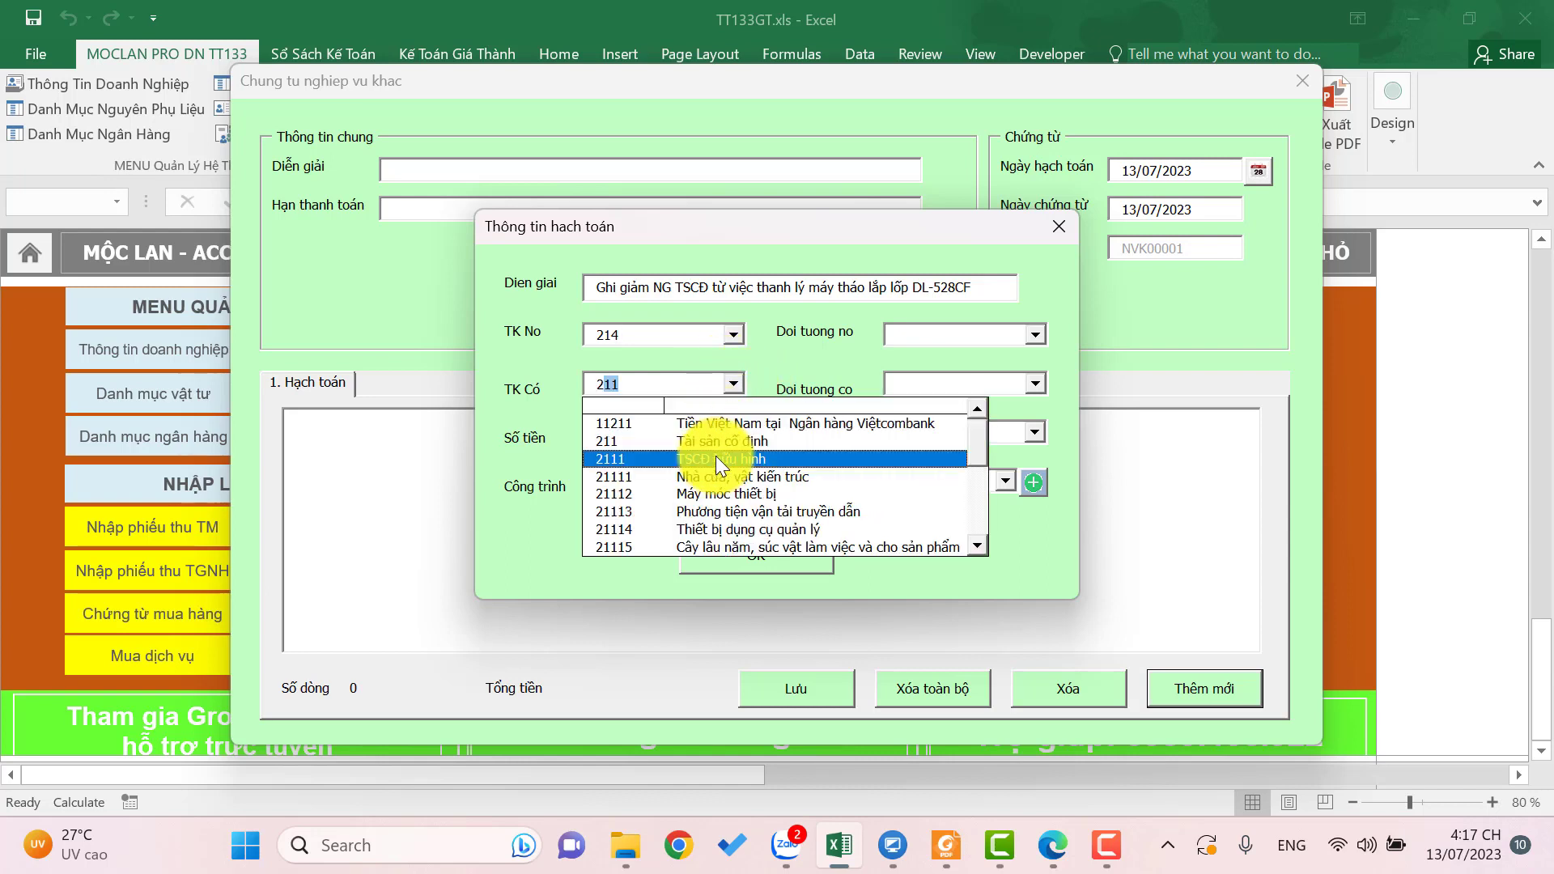
key("BackSpace")
key("BackSpace")
type("11")
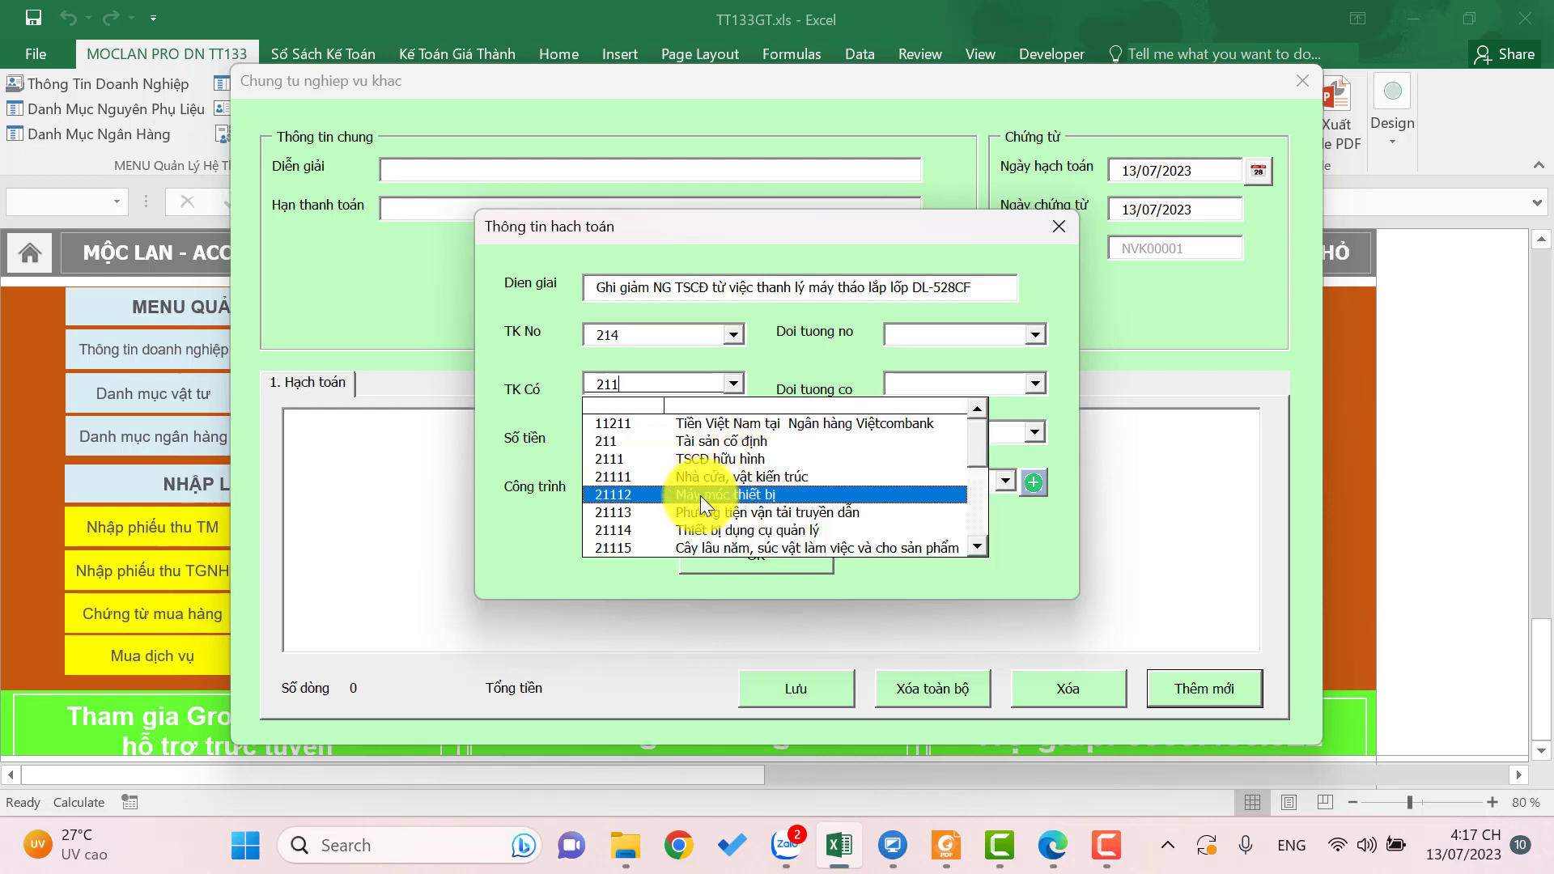
left_click(701, 496)
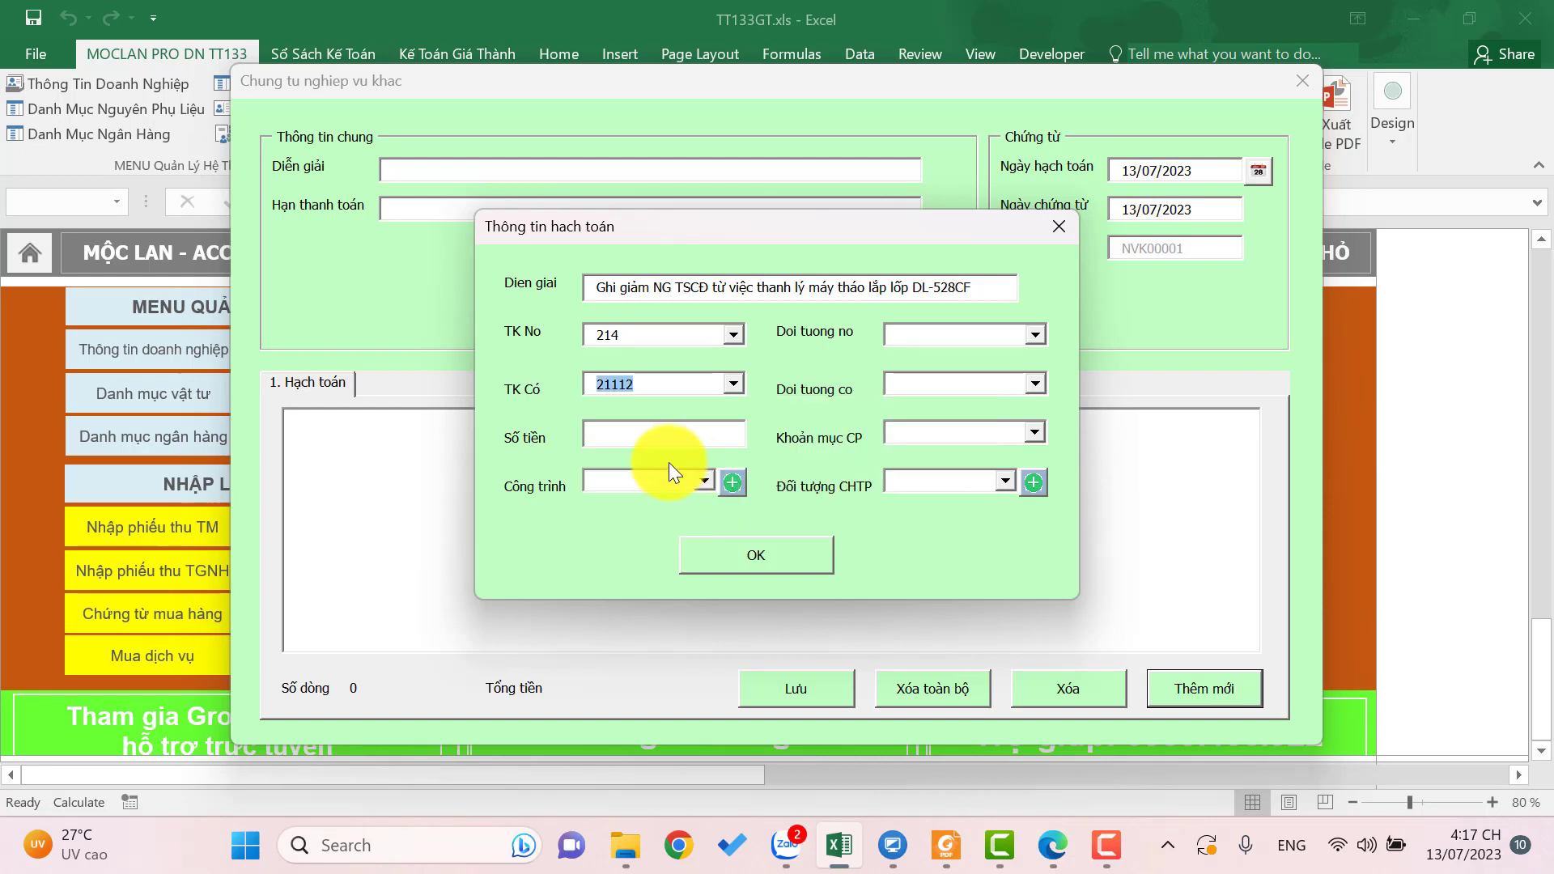
left_click(642, 431)
left_click(782, 552)
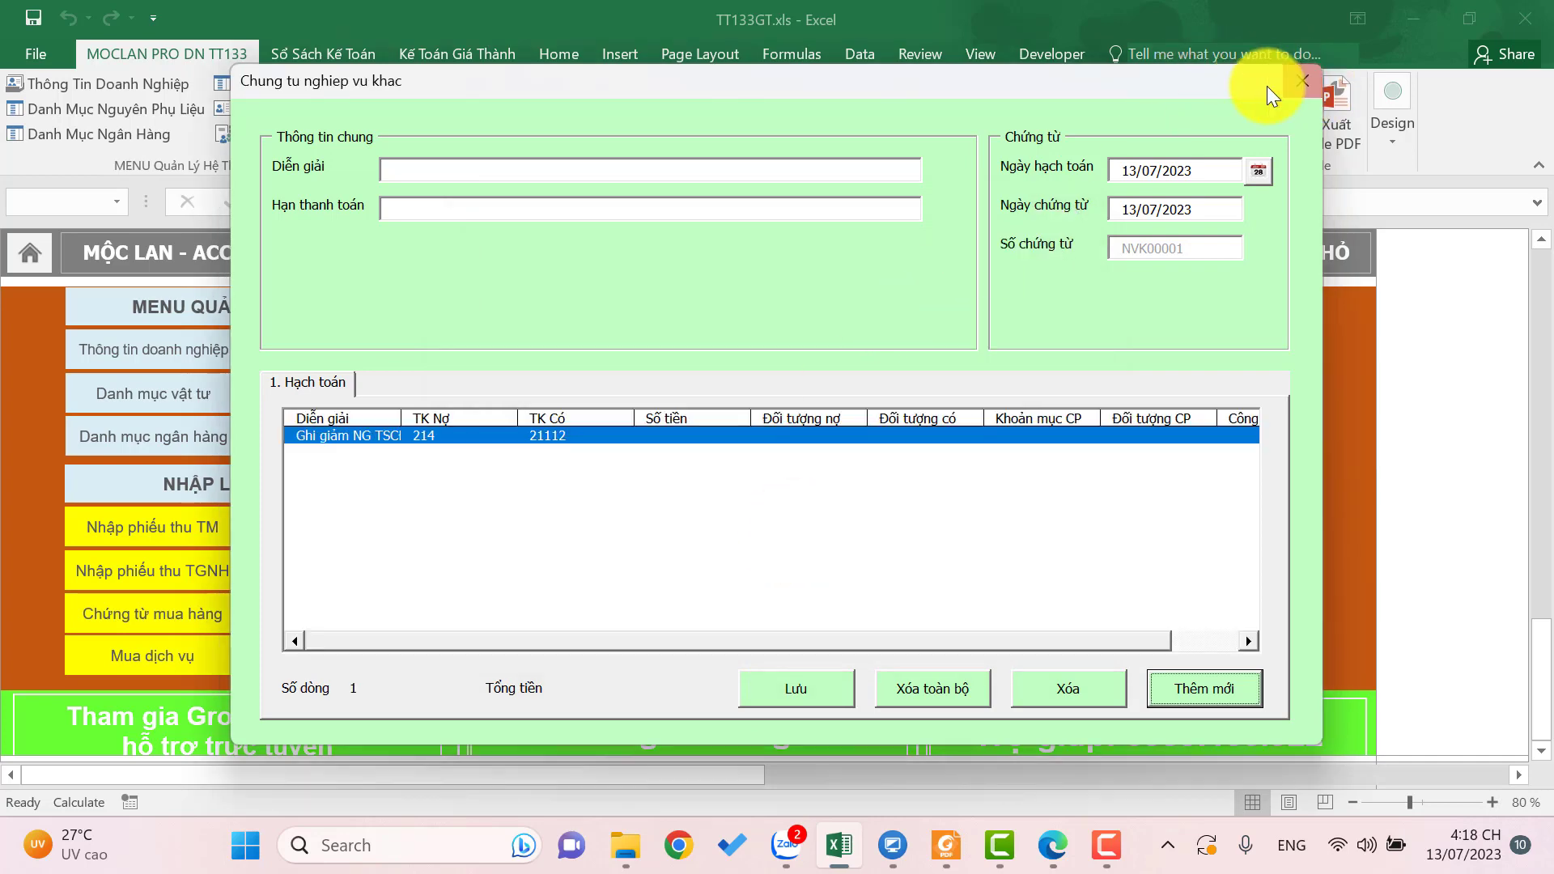
- Close the voucher form and open the fixed asset depreciation table at the row of asset TS002
left_click(1294, 82)
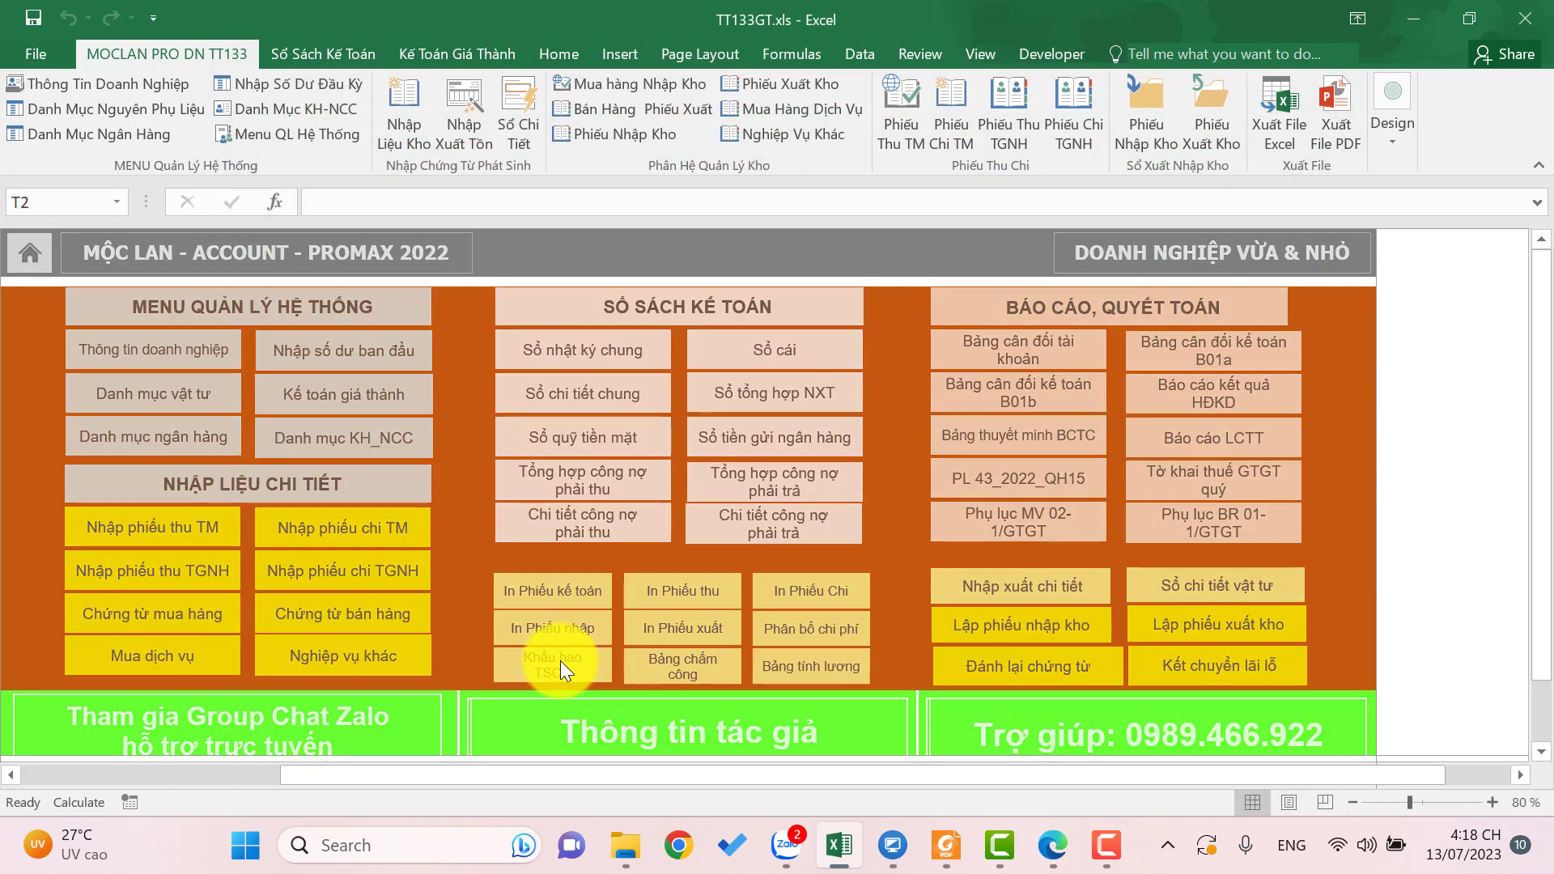
left_click(791, 615)
left_click(982, 599)
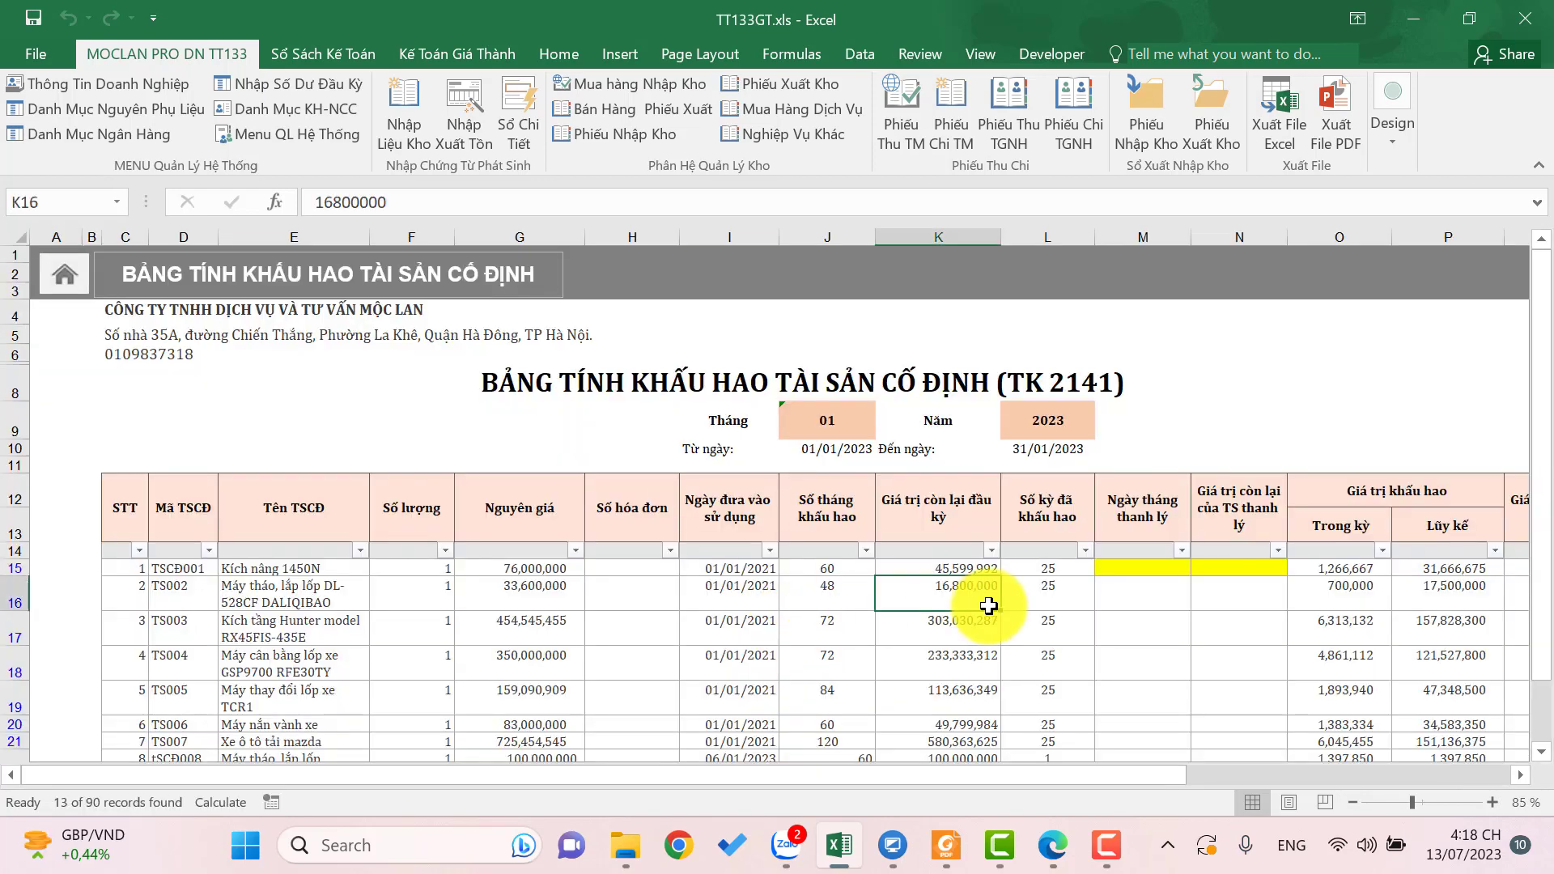
- In cell T16, calculate TS002's original cost minus its closing remaining value with =G16-Q16
key("Right")
key("Right")
key("Right")
key("Right")
key("Right")
key("Right")
key("Right")
key("Right")
key("Right")
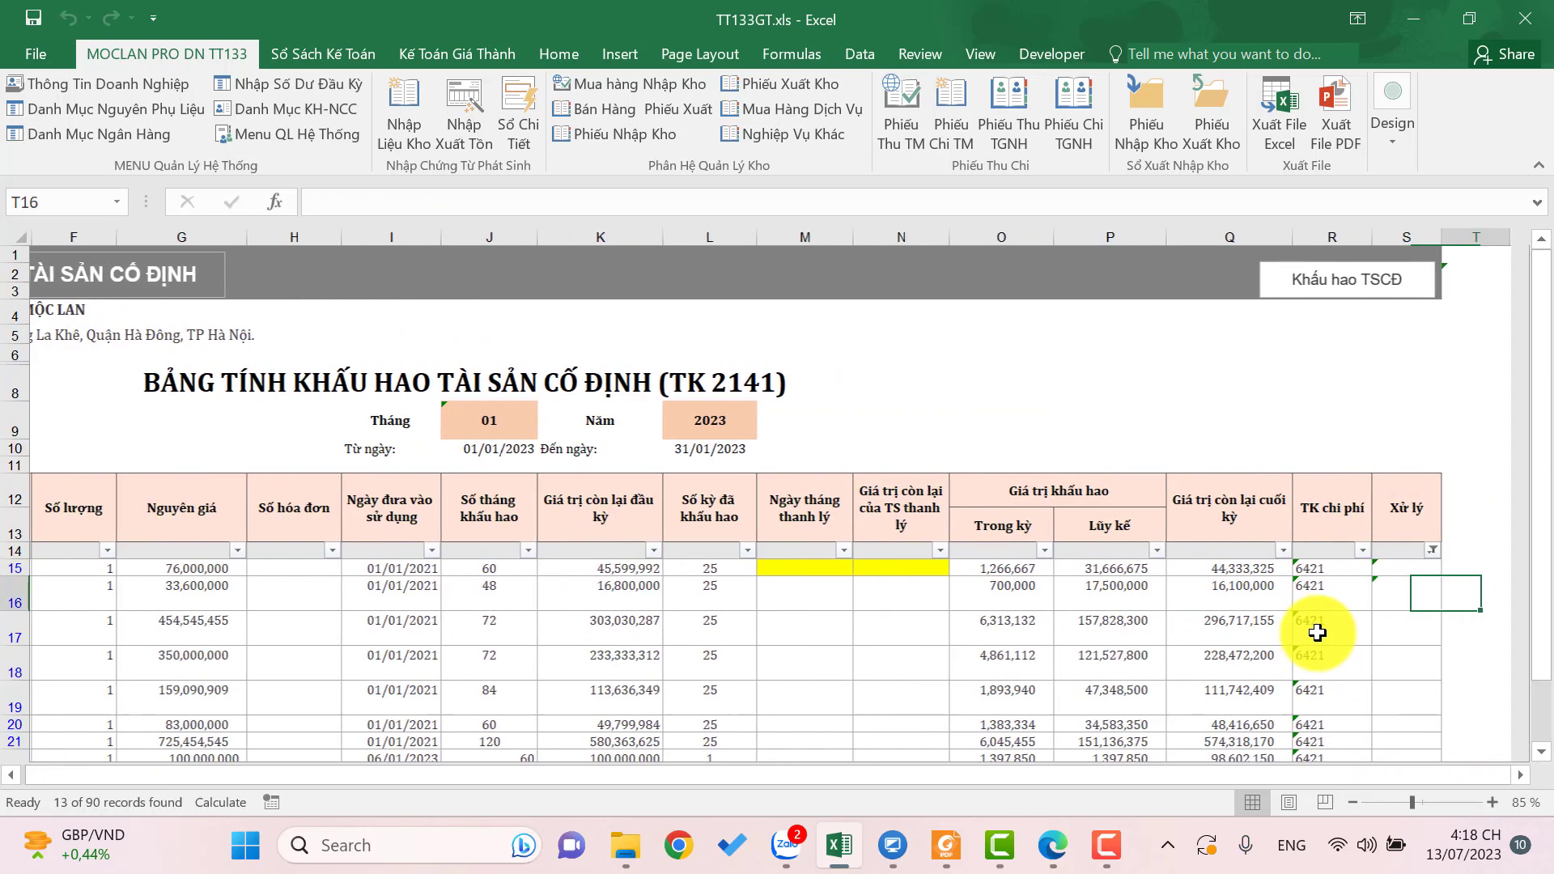
type("=")
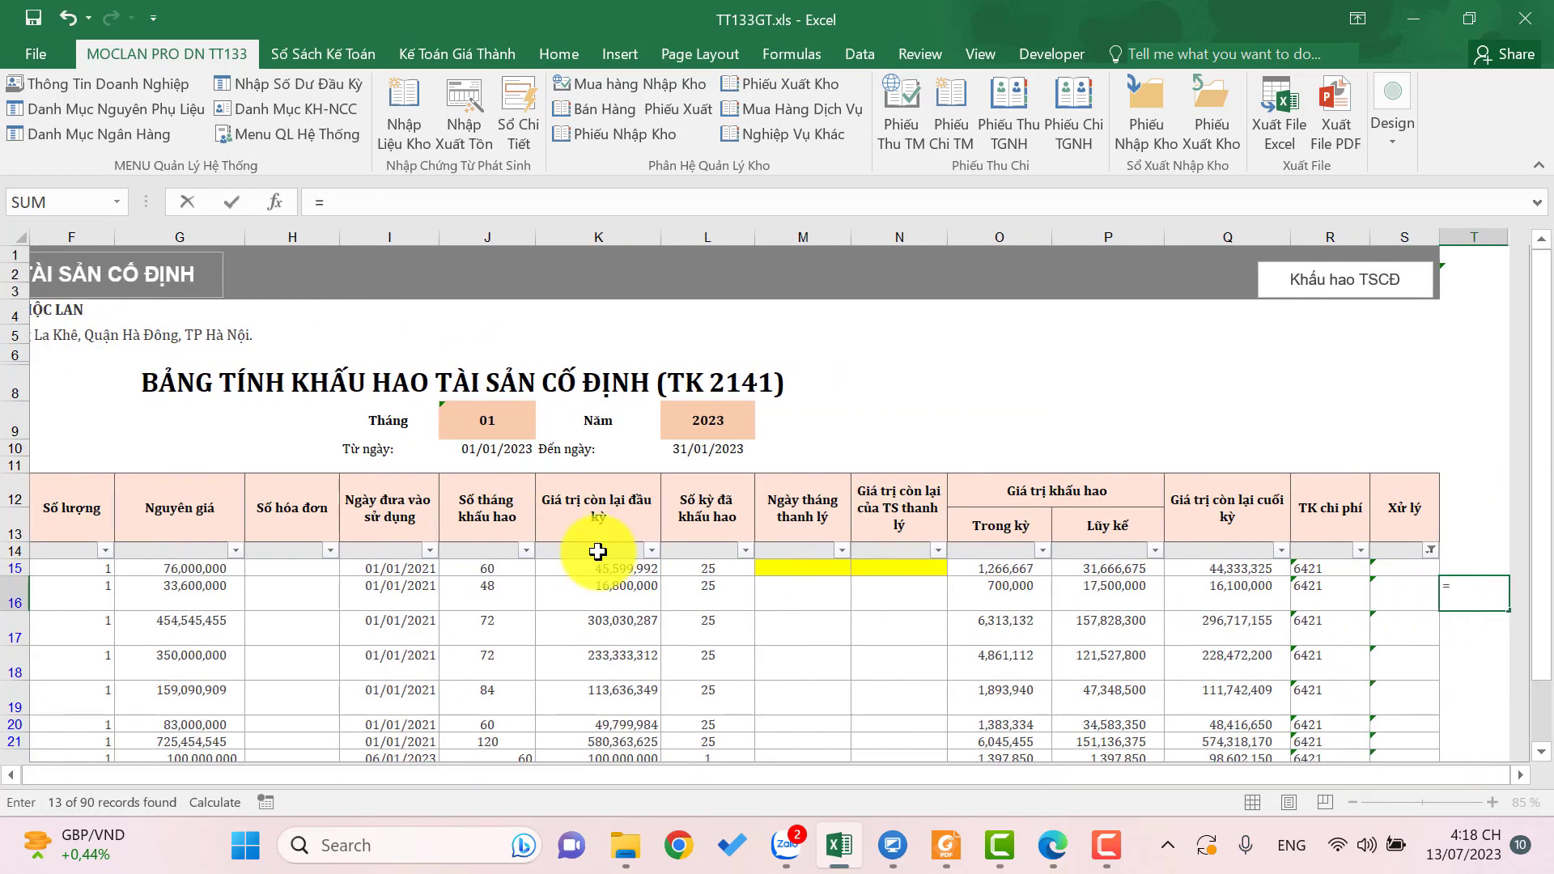
left_click(179, 594)
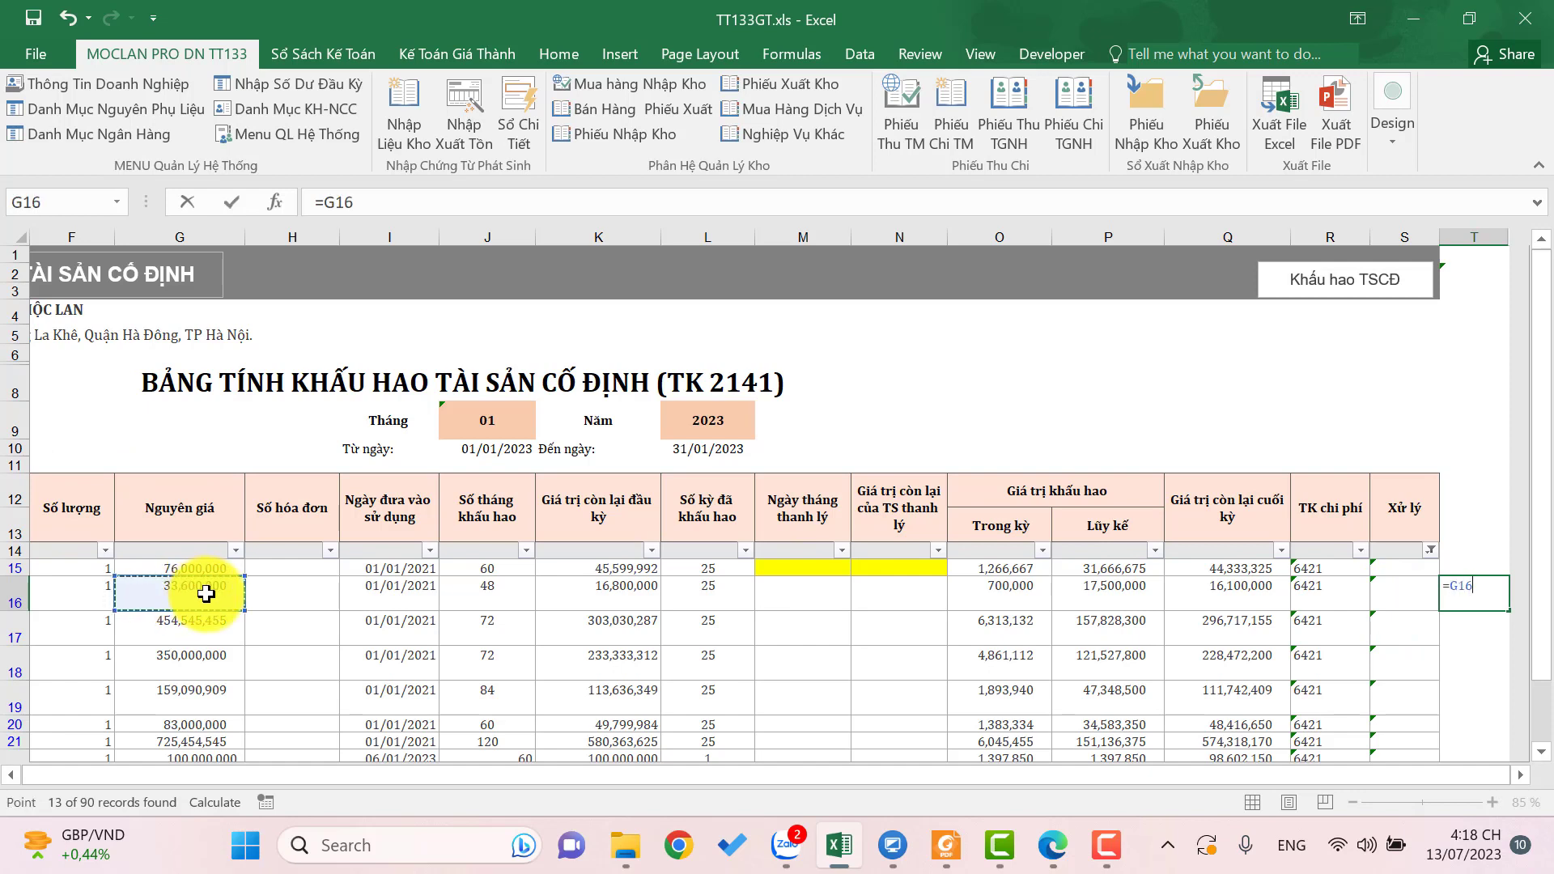
type("-")
left_click(1251, 595)
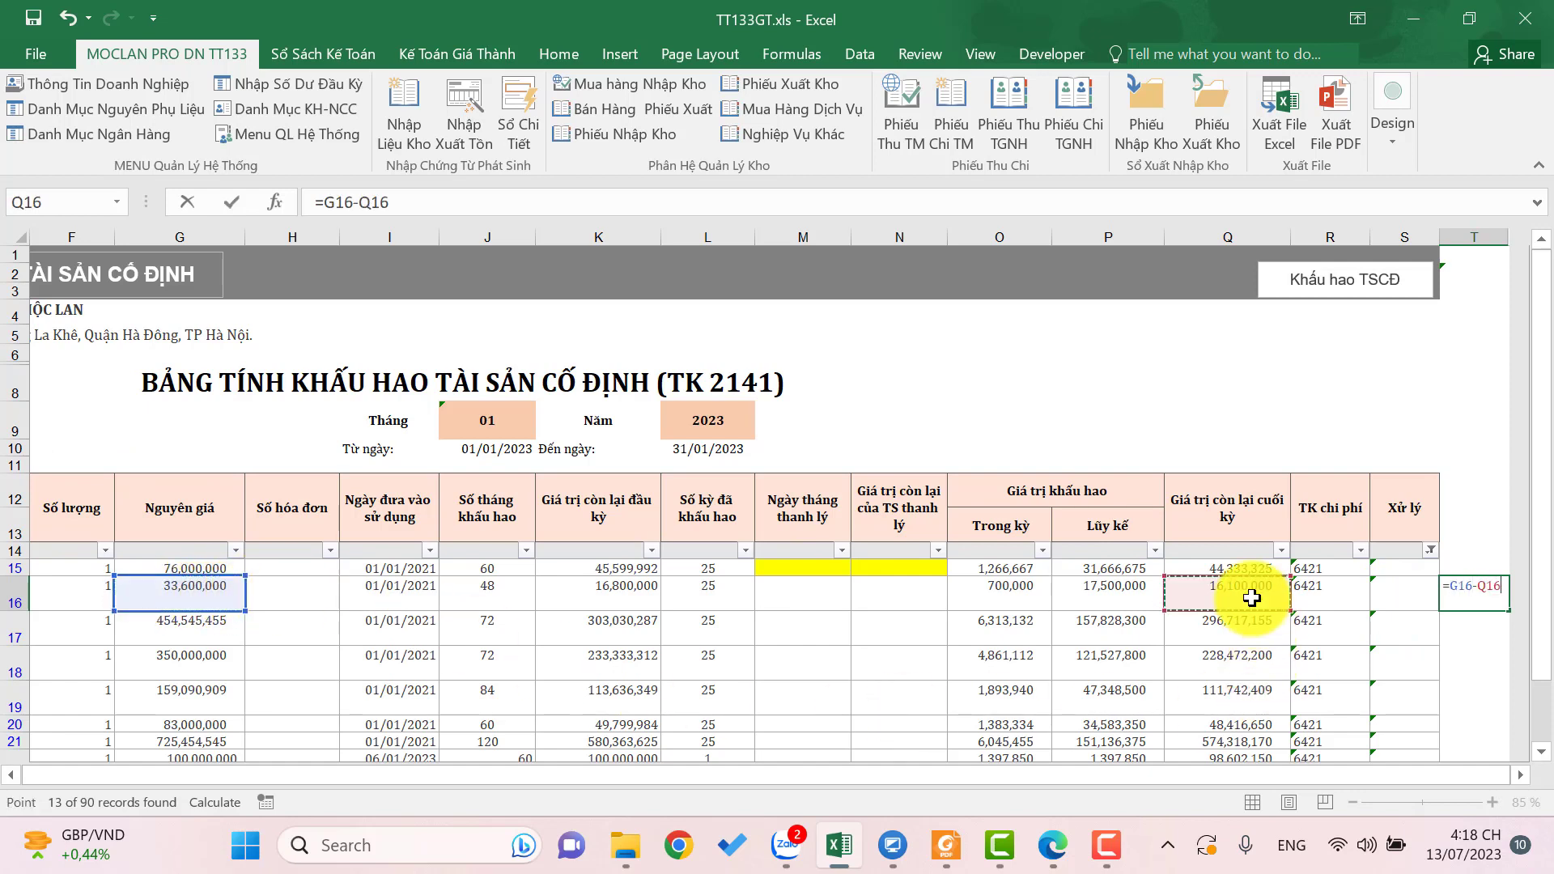
key("Return")
- Widen column T so that the full result in T16 can be read
left_click(1487, 595)
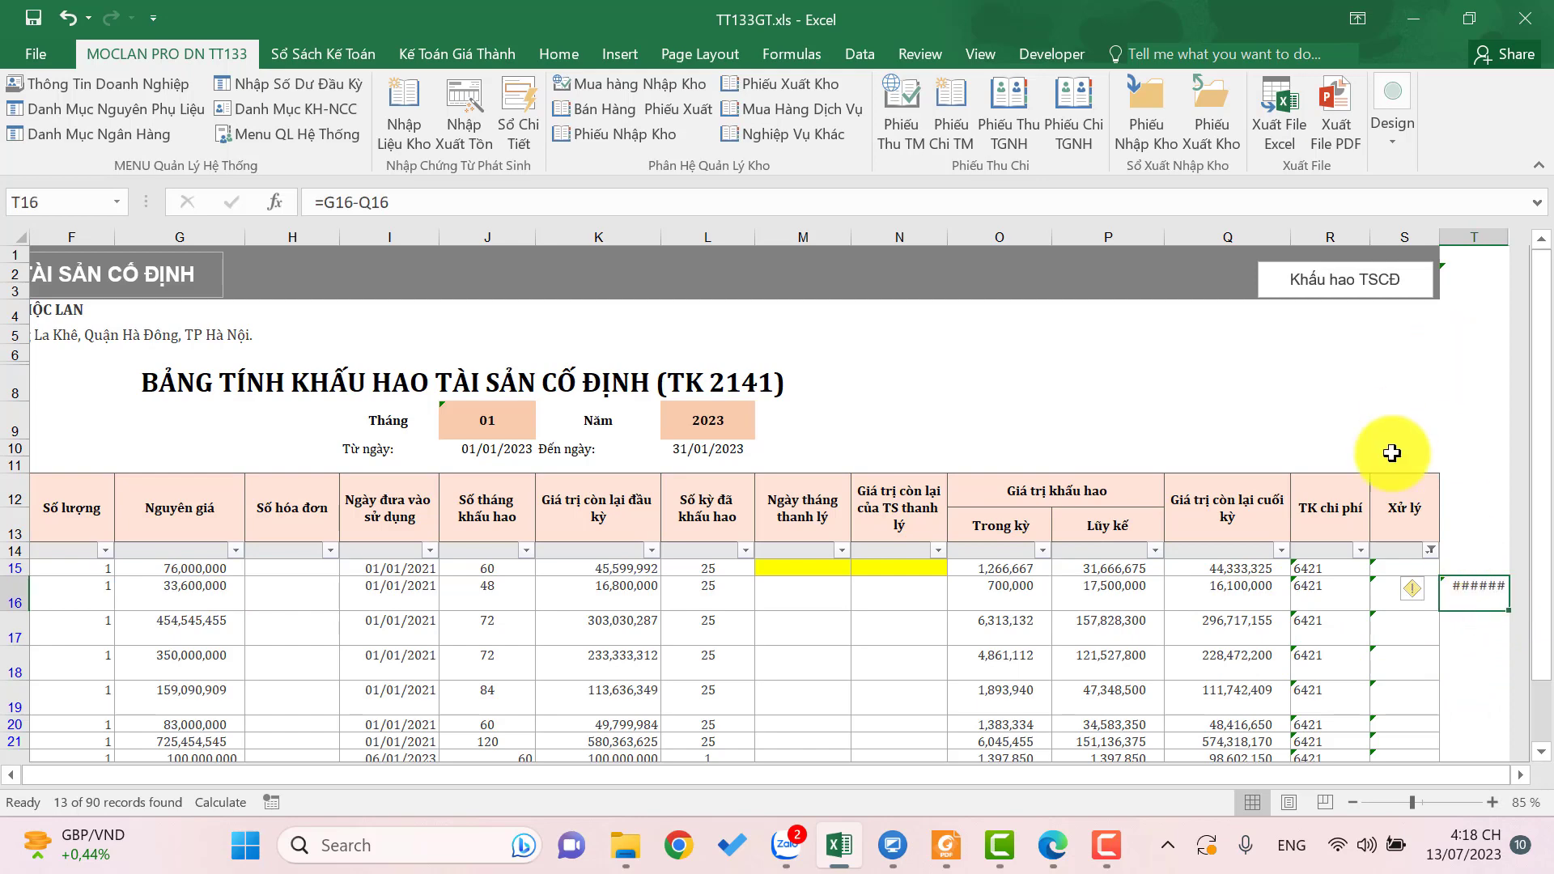
left_click(1521, 774)
left_click(1521, 775)
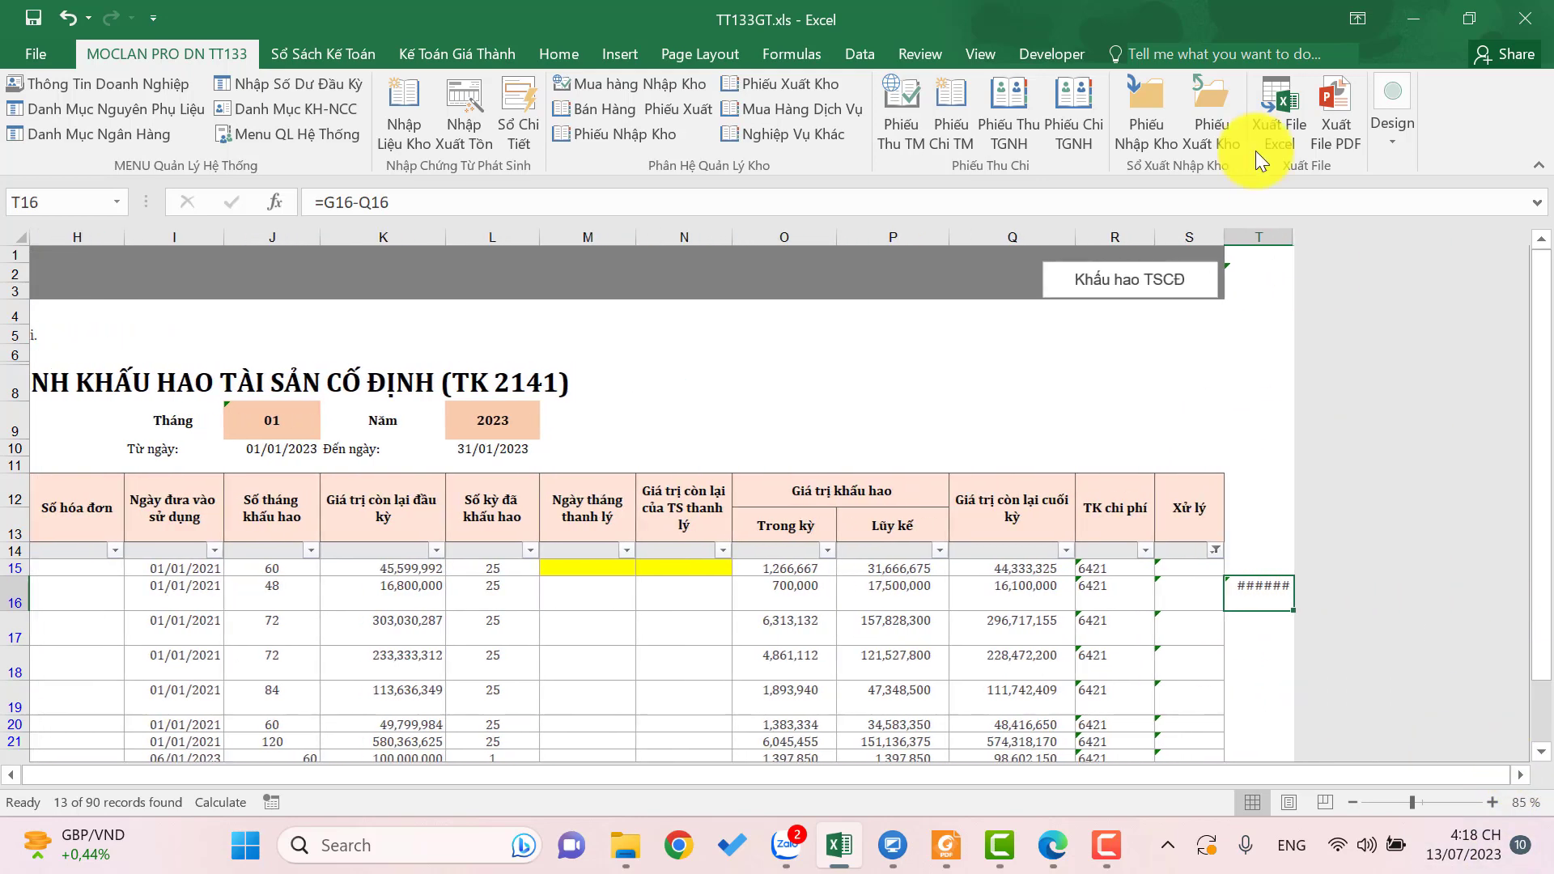
left_click_drag(1286, 241, 1344, 241)
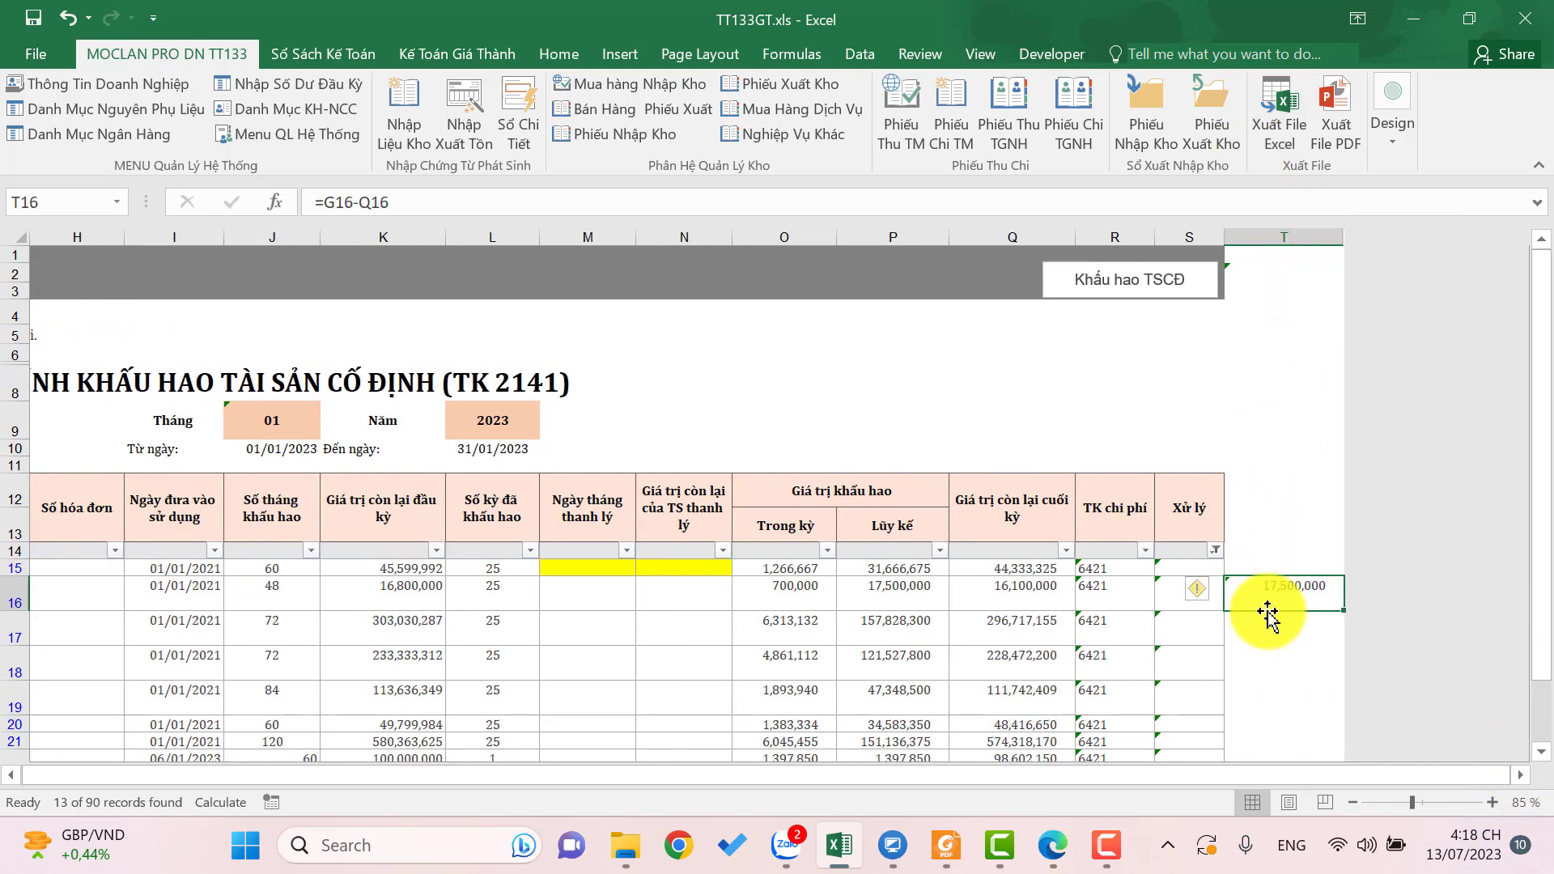
- Reopen the asset write-down line in the Nghiệp vụ khác voucher and set its amount to 17,500,000
left_click(130, 770)
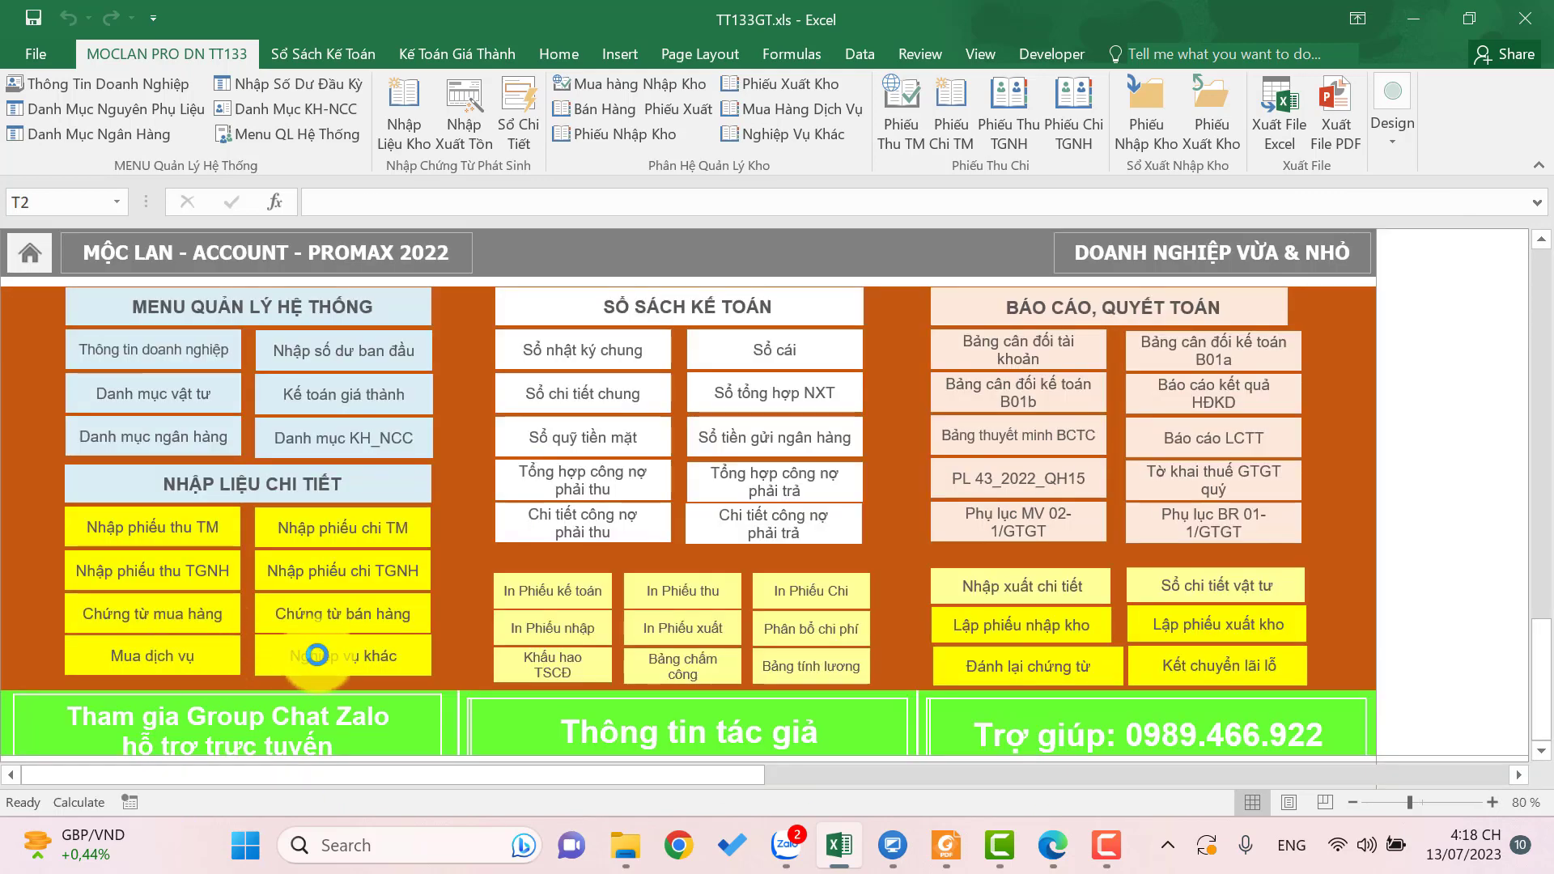
left_click(322, 657)
double_click(575, 445)
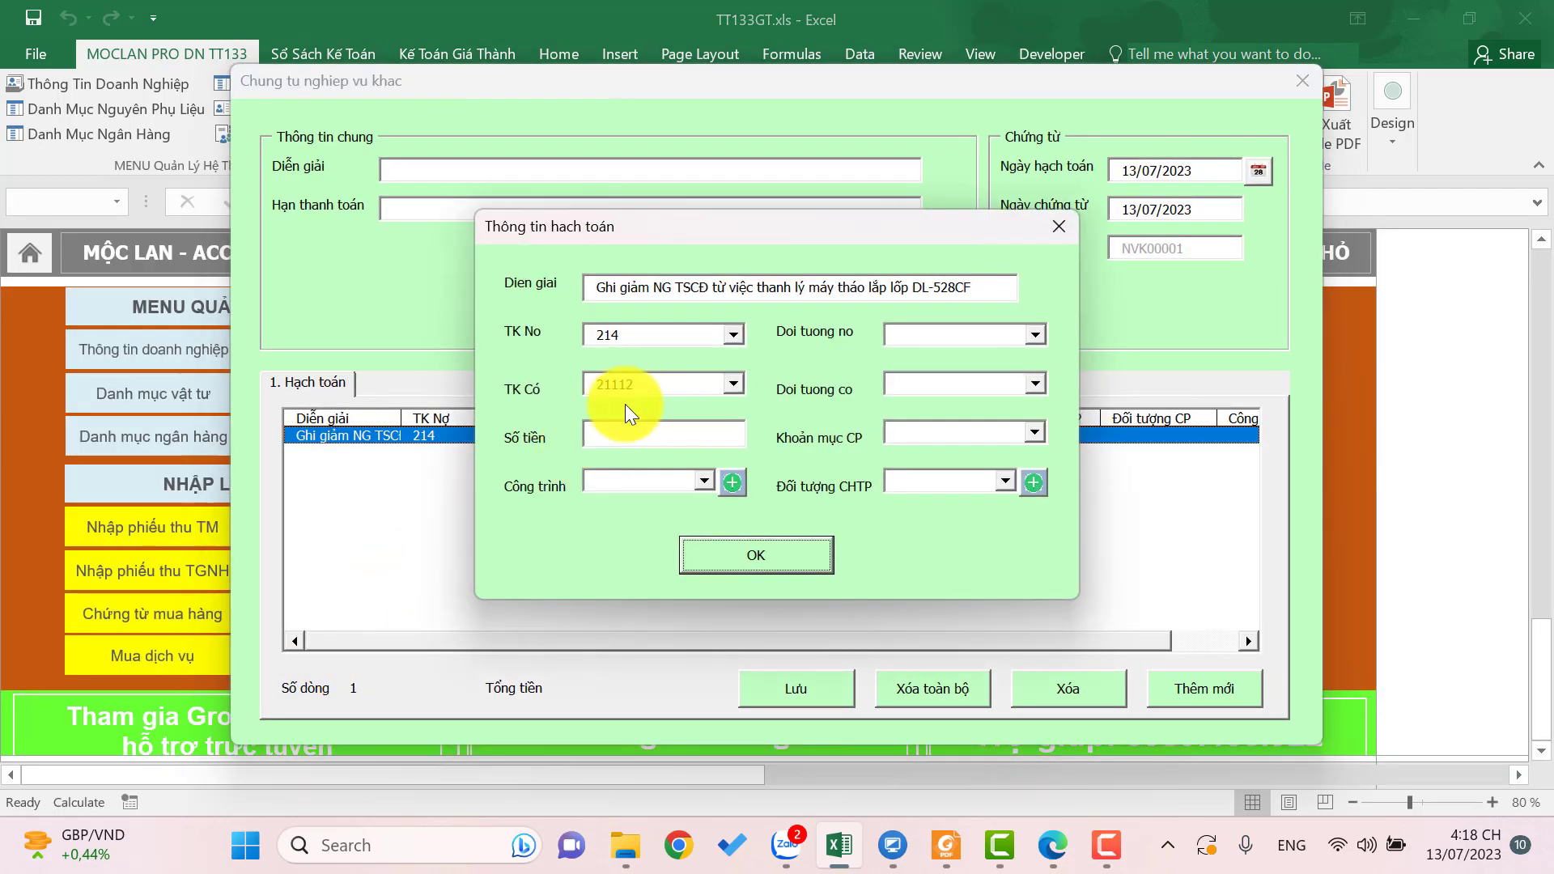
type("1")
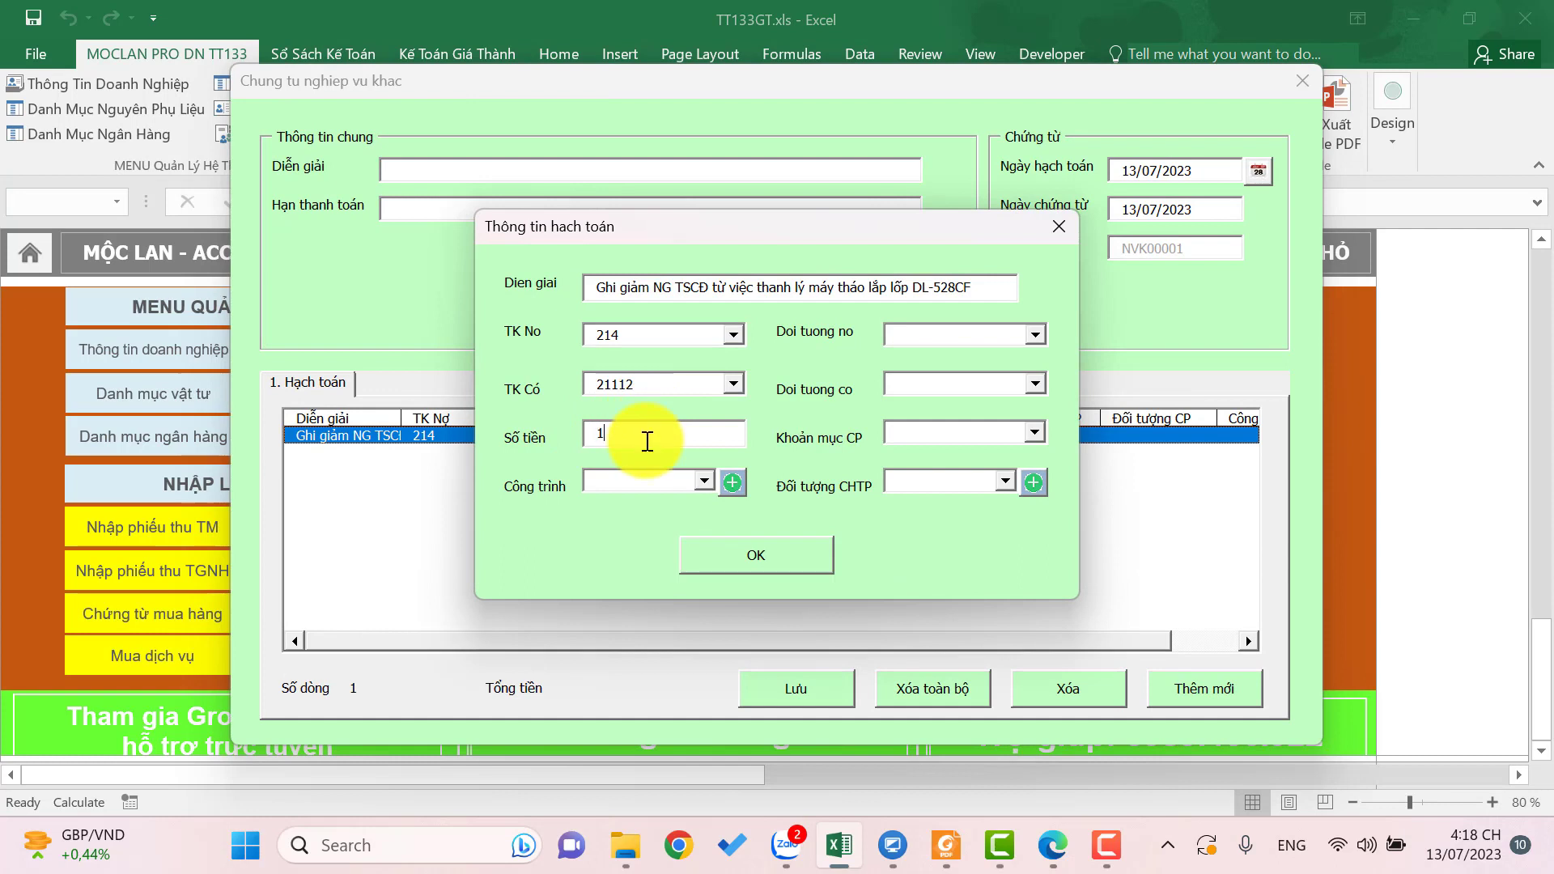
type("7,500,000")
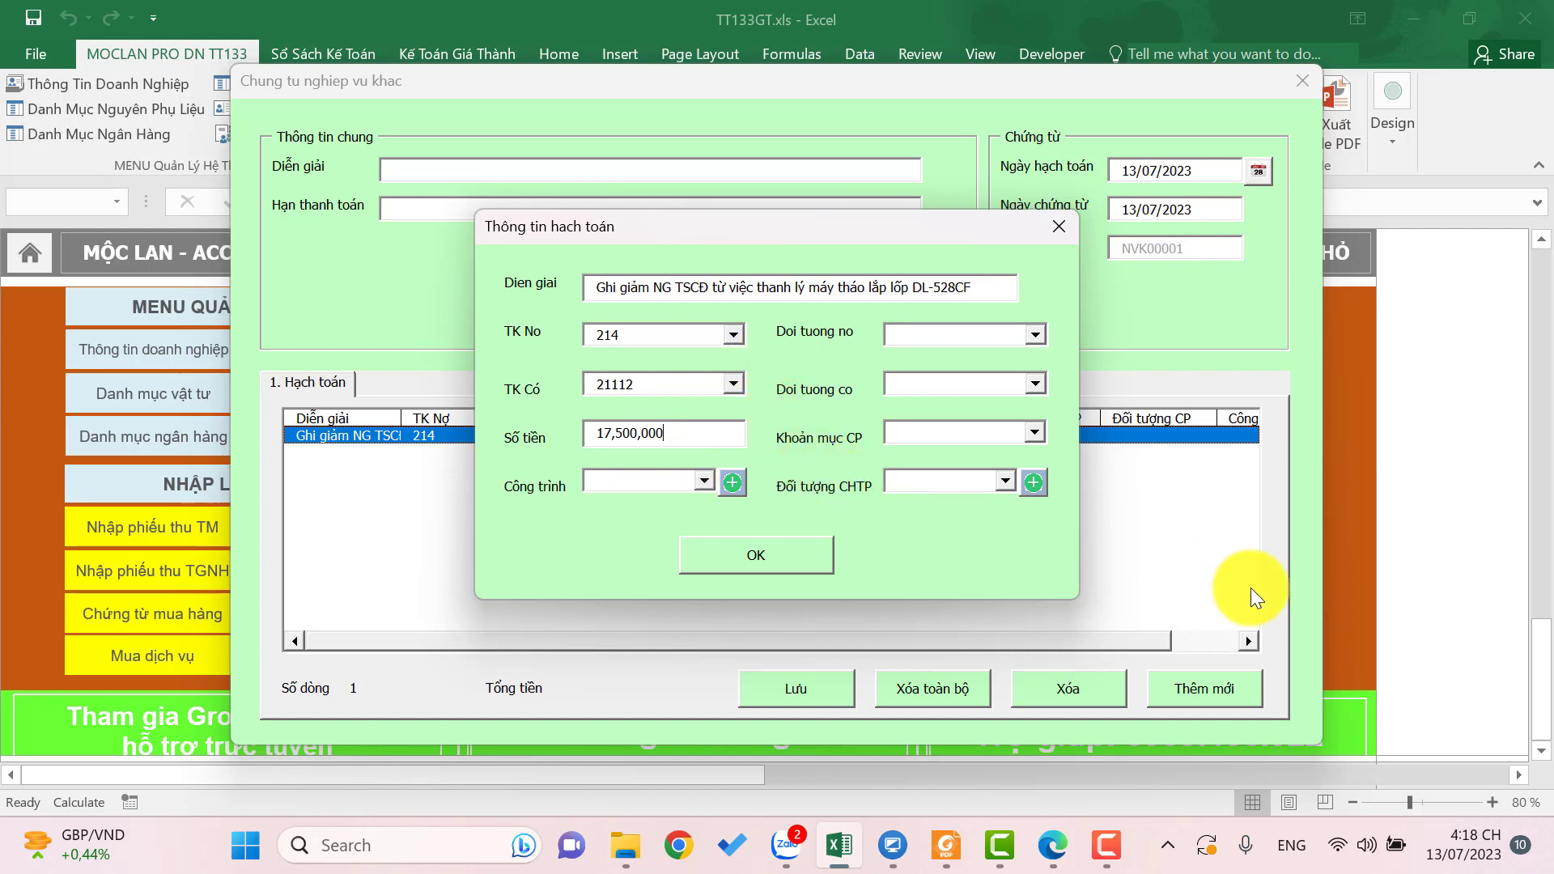
- Change the line's debit account to 2141 (Hao mòn TSCĐ hữu hình) and apply the edited entry
left_click(735, 337)
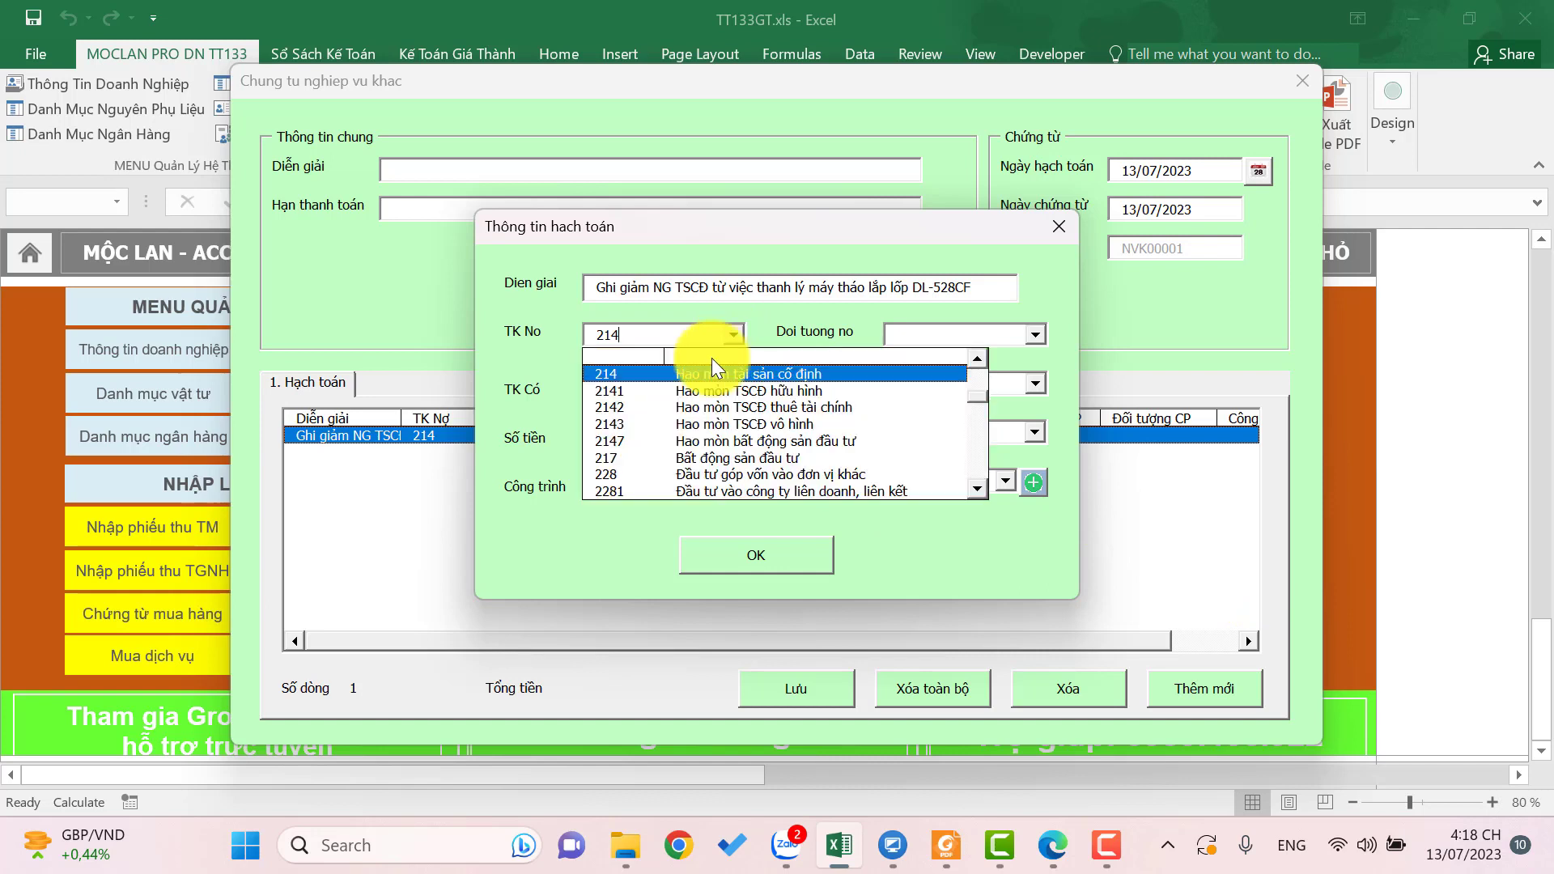
left_click(681, 393)
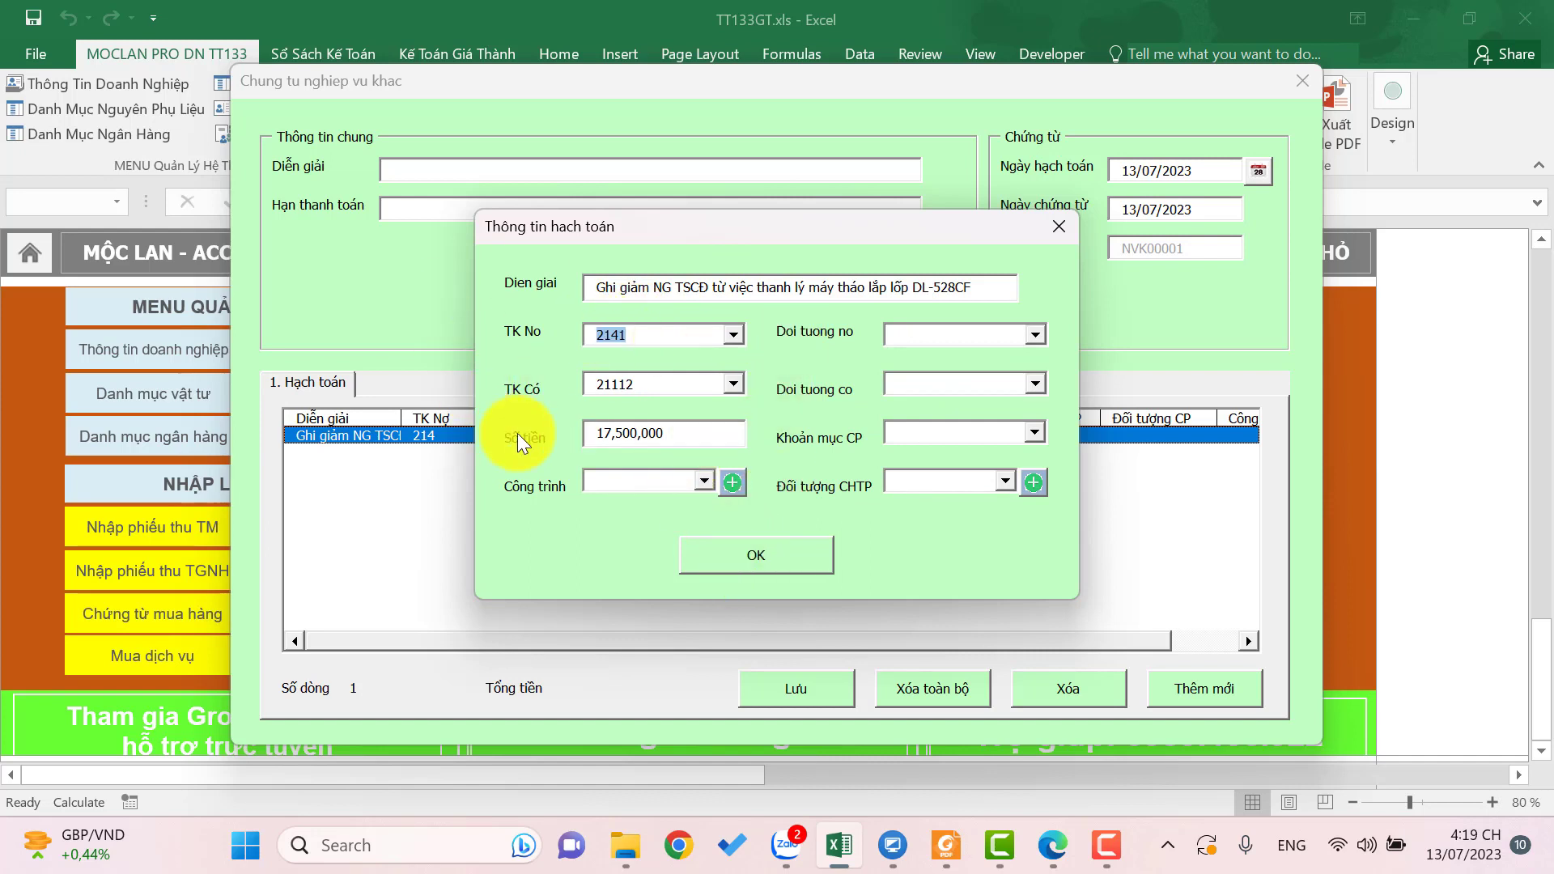
left_click(748, 564)
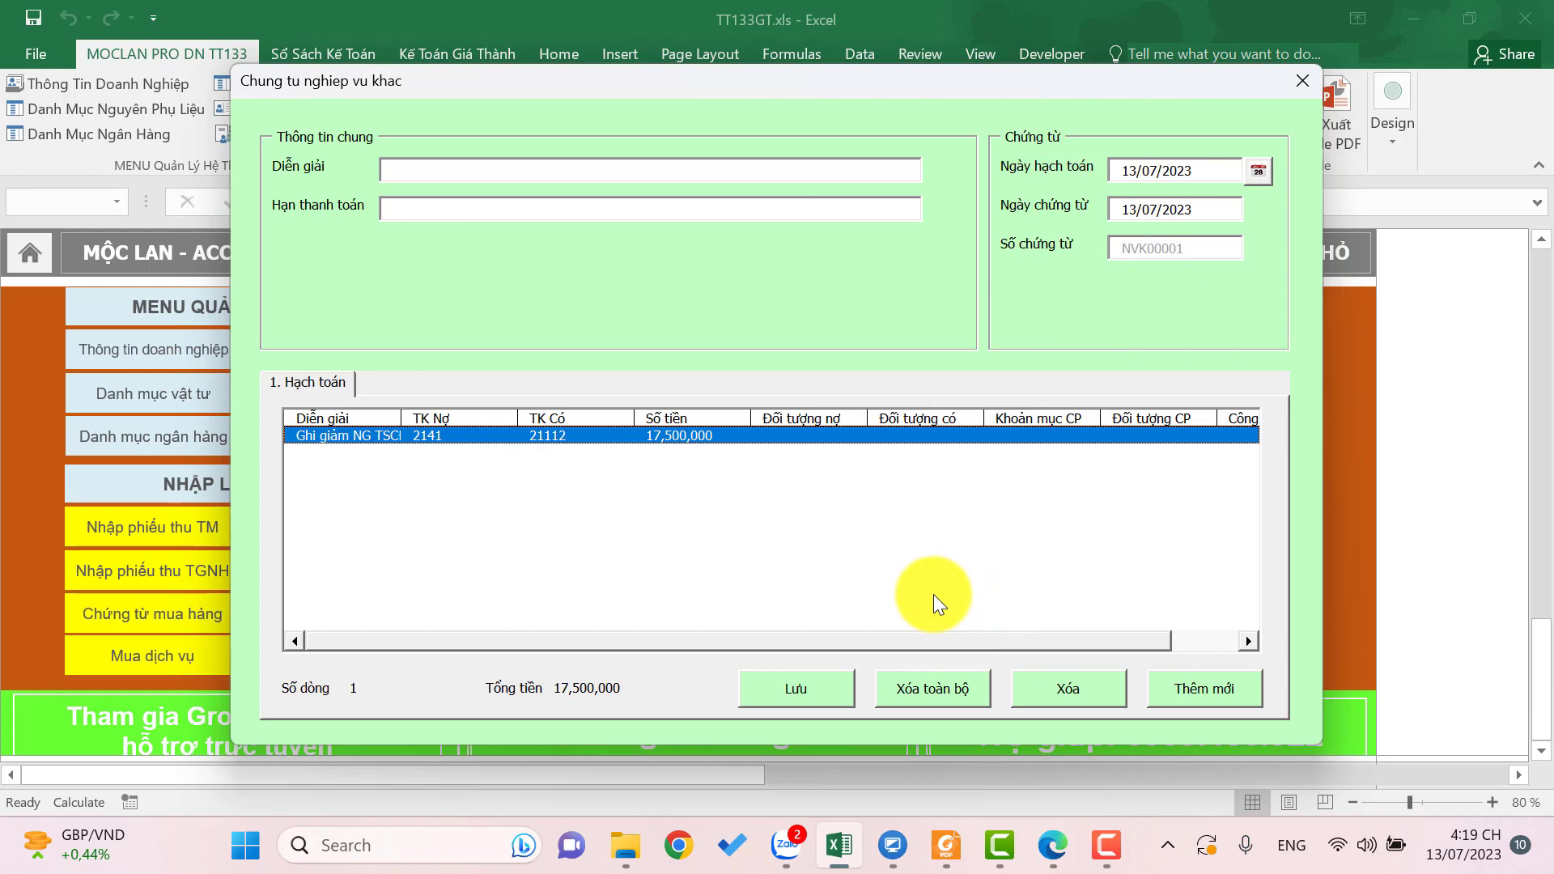
- Start a new entry line described "Chi phí từ việc thanh lý TSCĐ" with debit account 811
left_click(1172, 689)
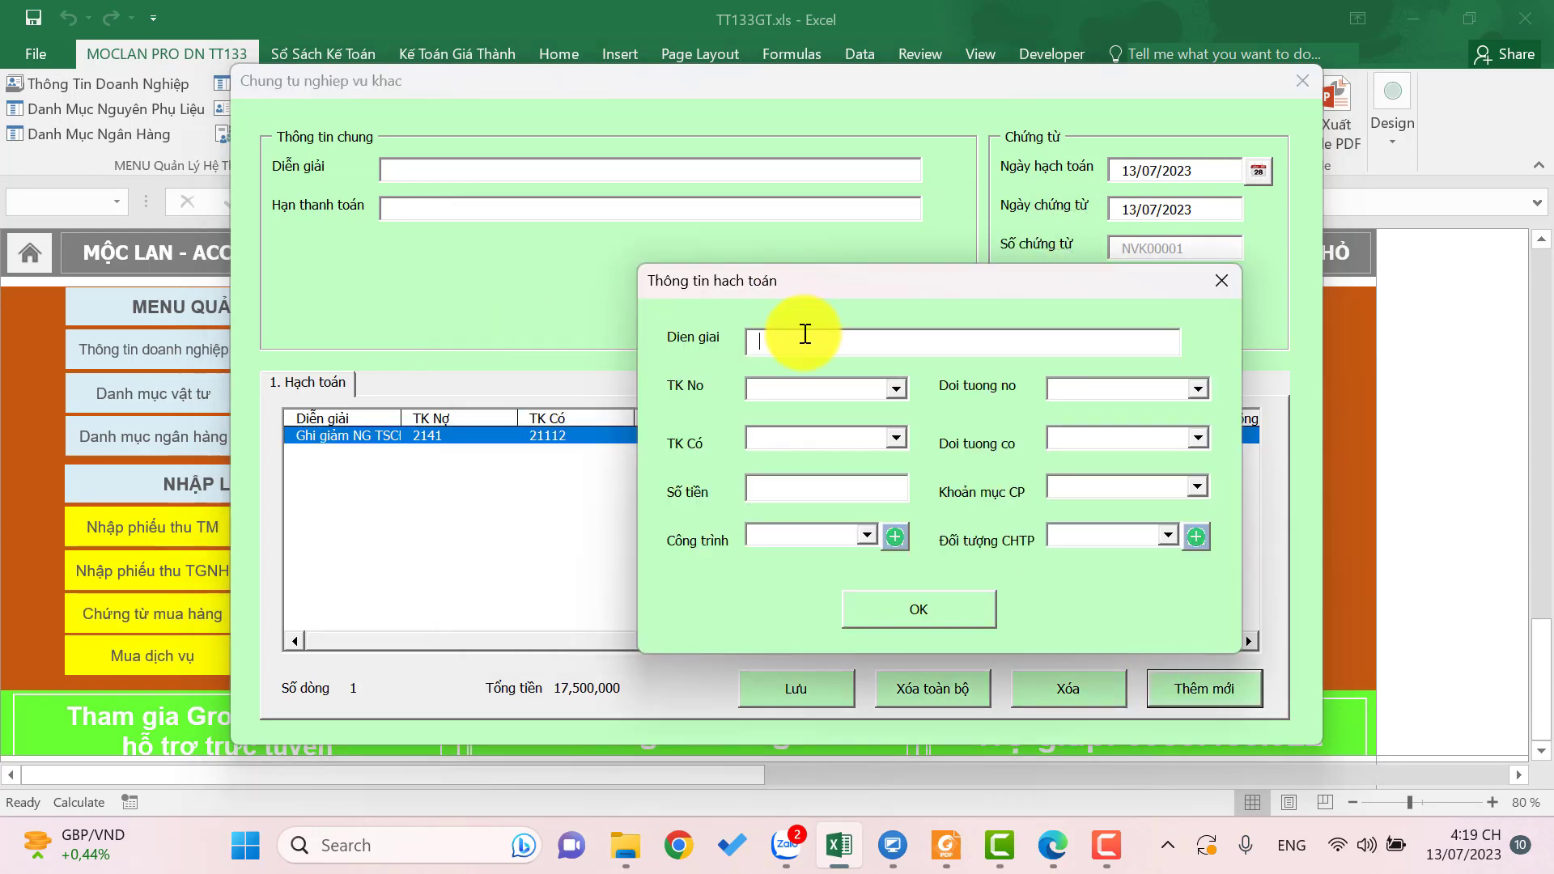
left_click(805, 333)
type("Chi phí từ việc thanh lý TSCĐ")
left_click(897, 389)
type("811")
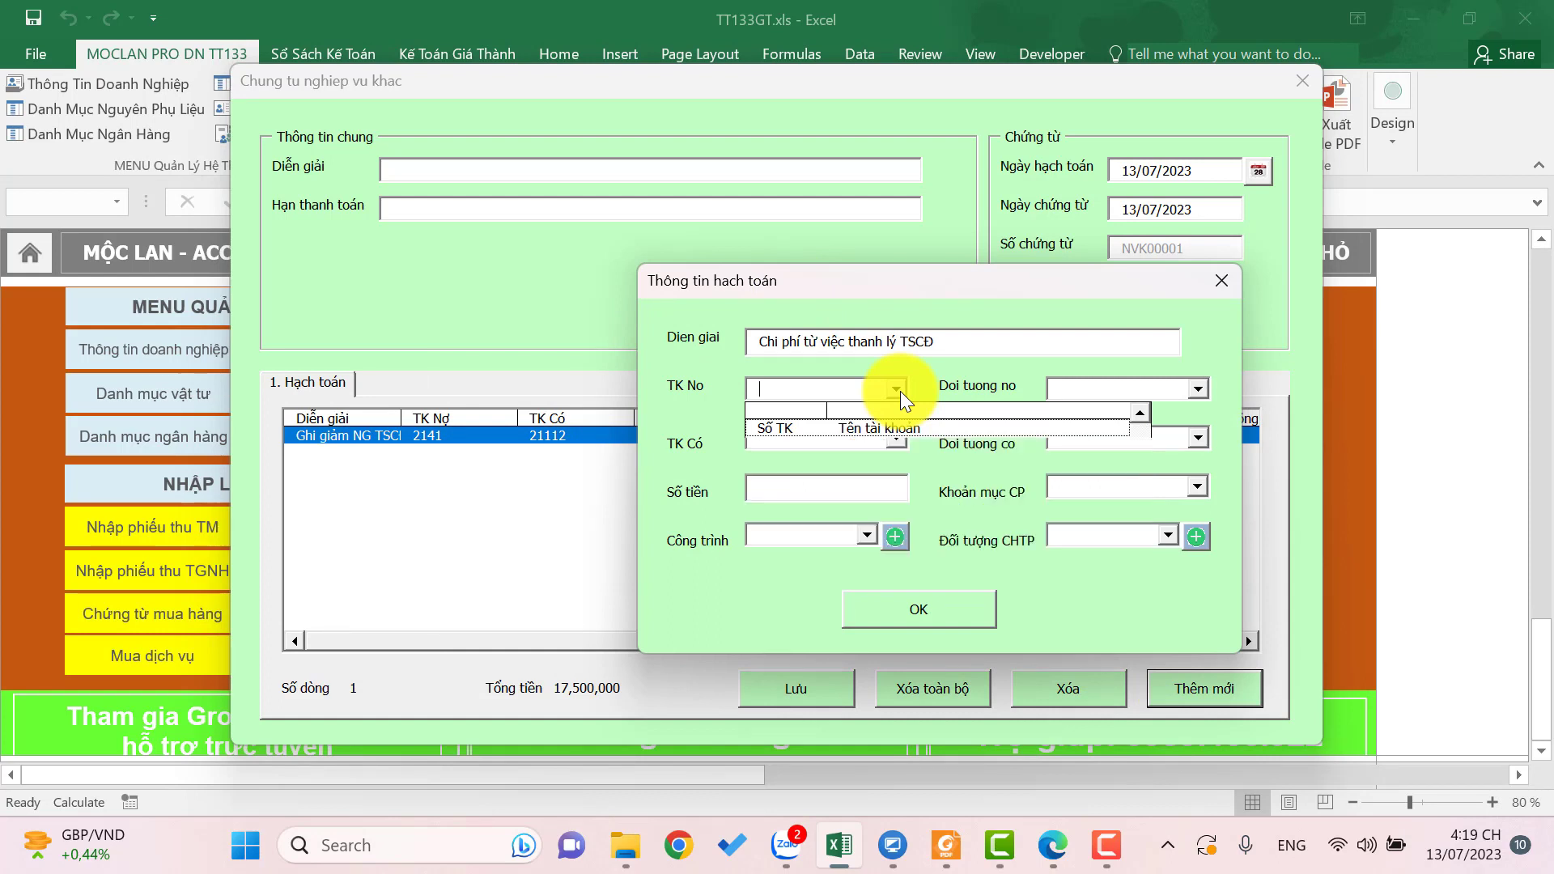
- Set the disposal cost line's credit account to 21112 and its amount to 16,100,000, and add it to the voucher
left_click(866, 424)
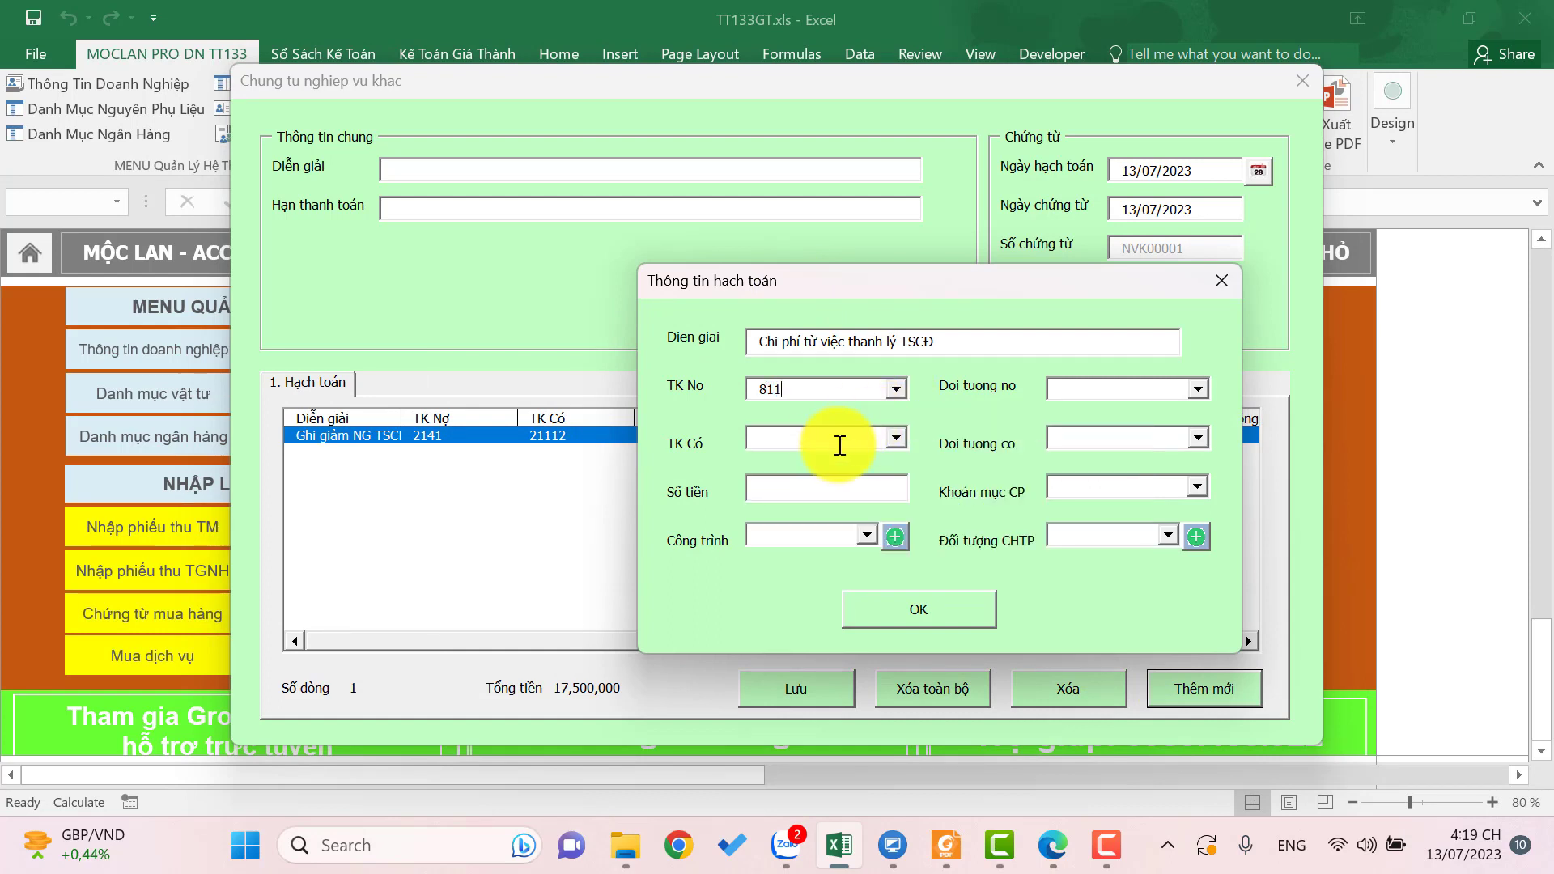
type("211")
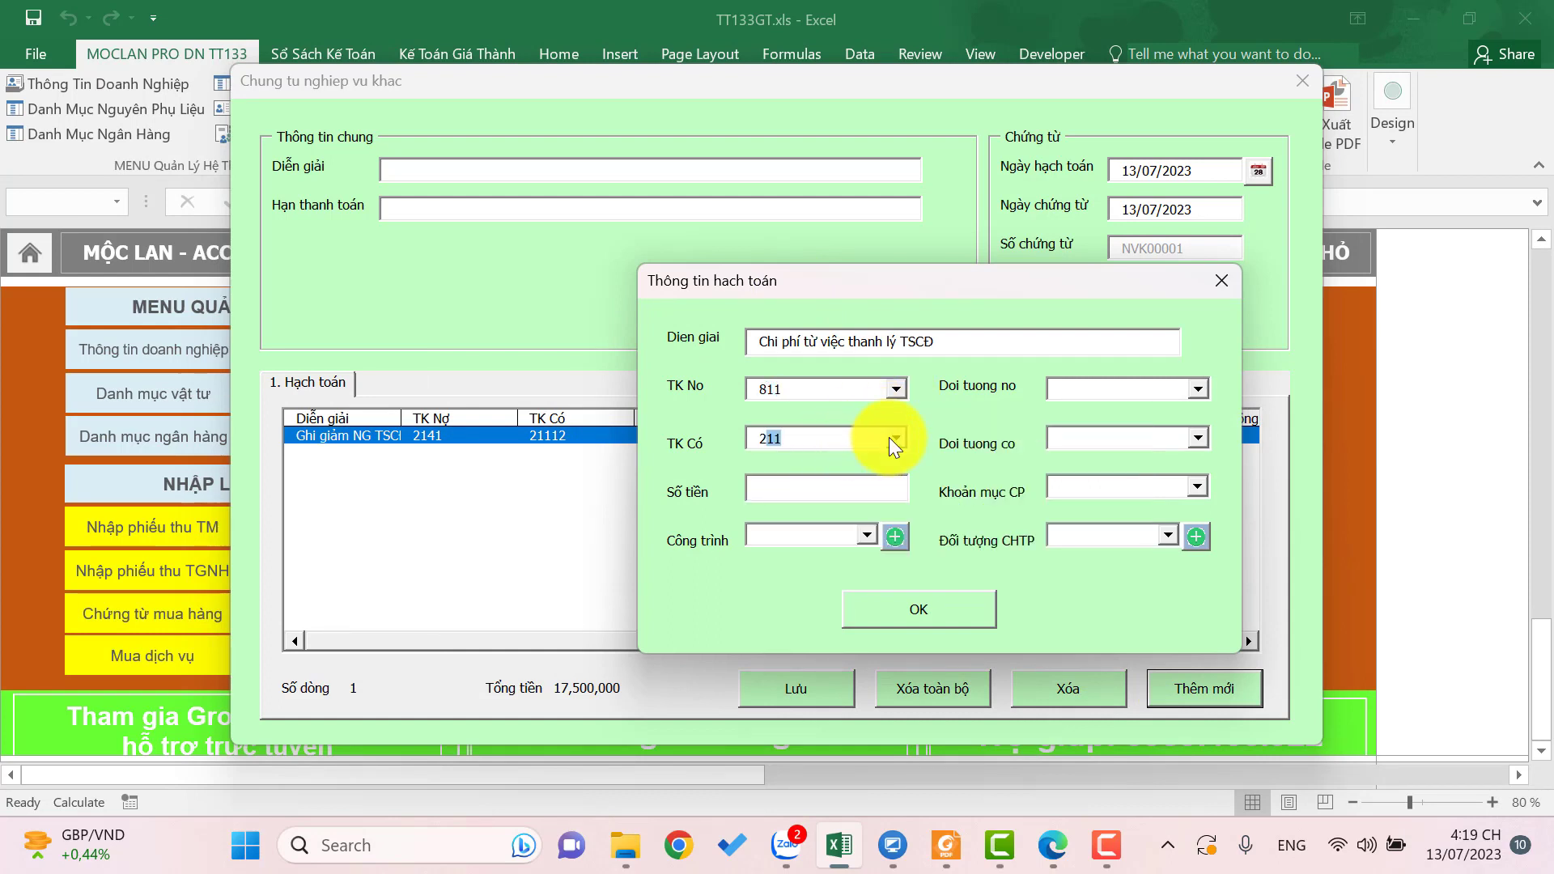
left_click(815, 495)
left_click(819, 500)
type("12")
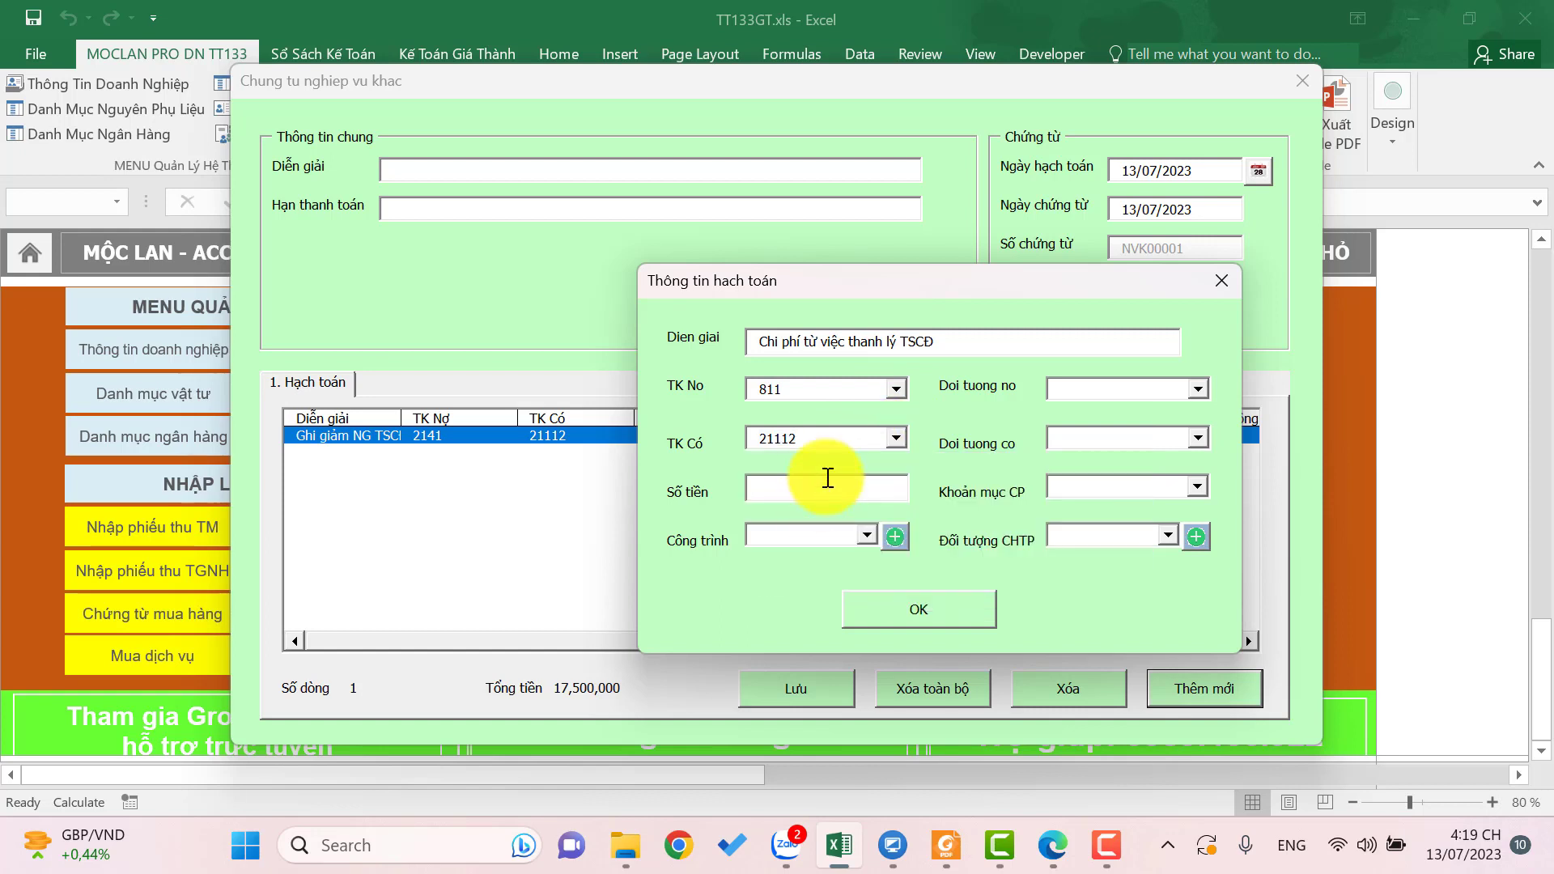
type("6,100,000")
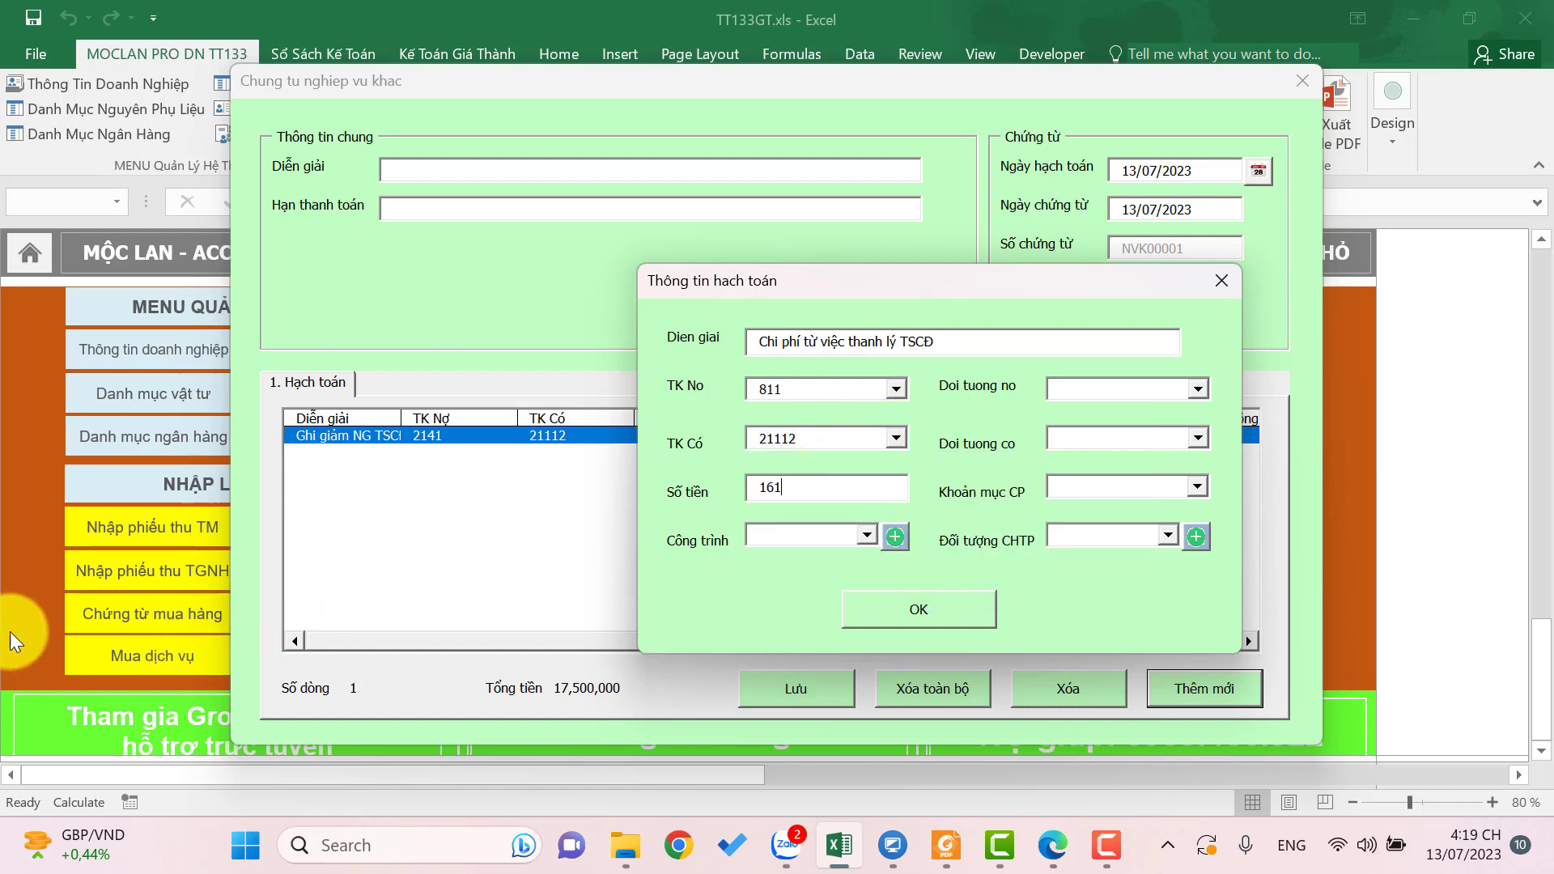
left_click(916, 610)
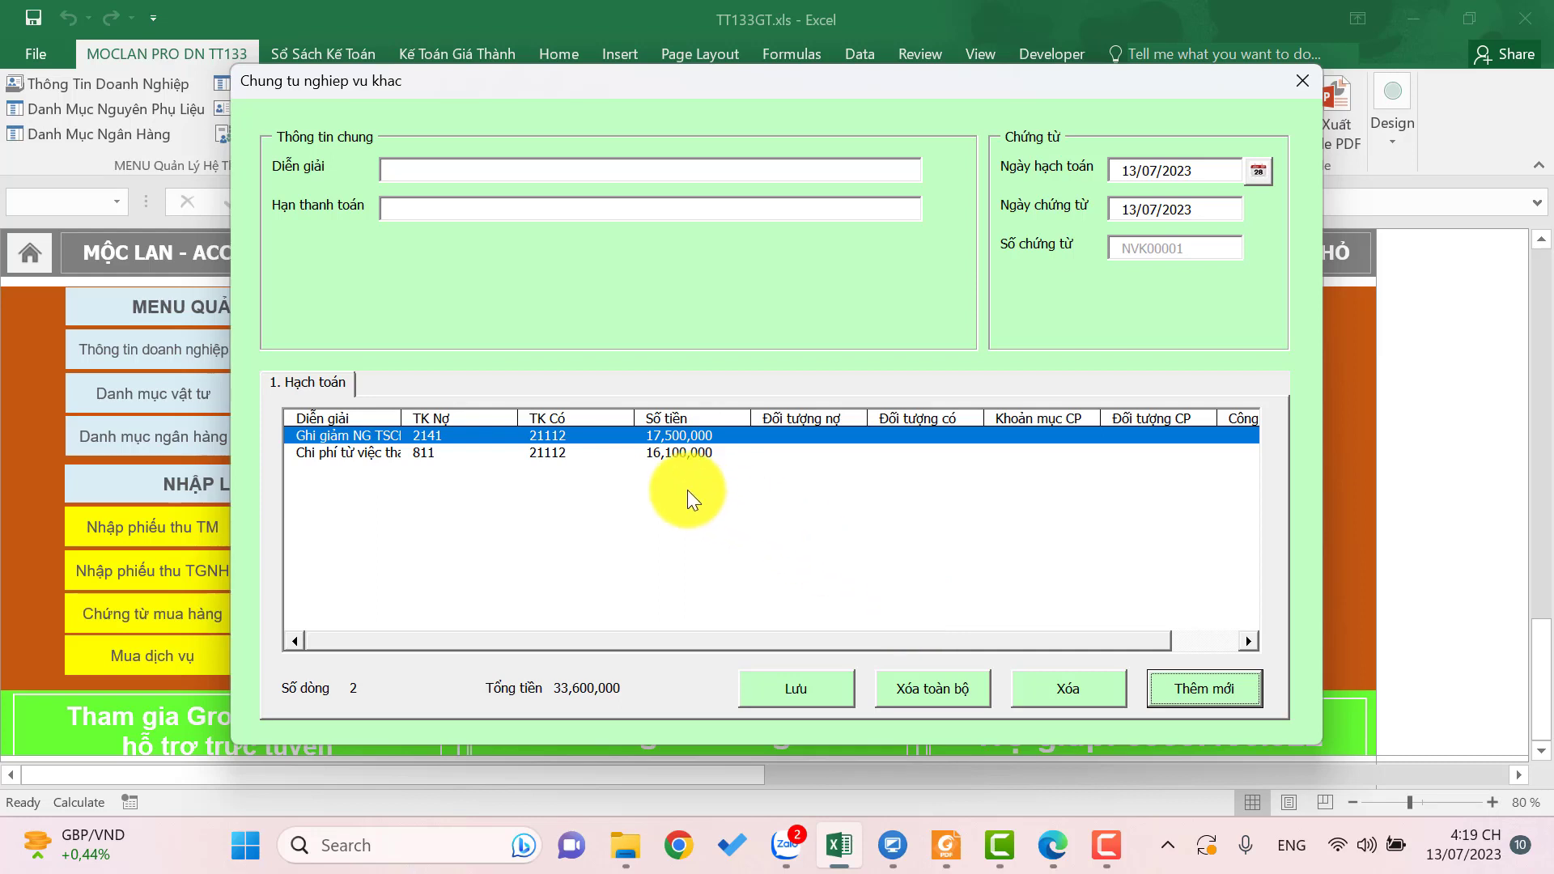
left_click(535, 453)
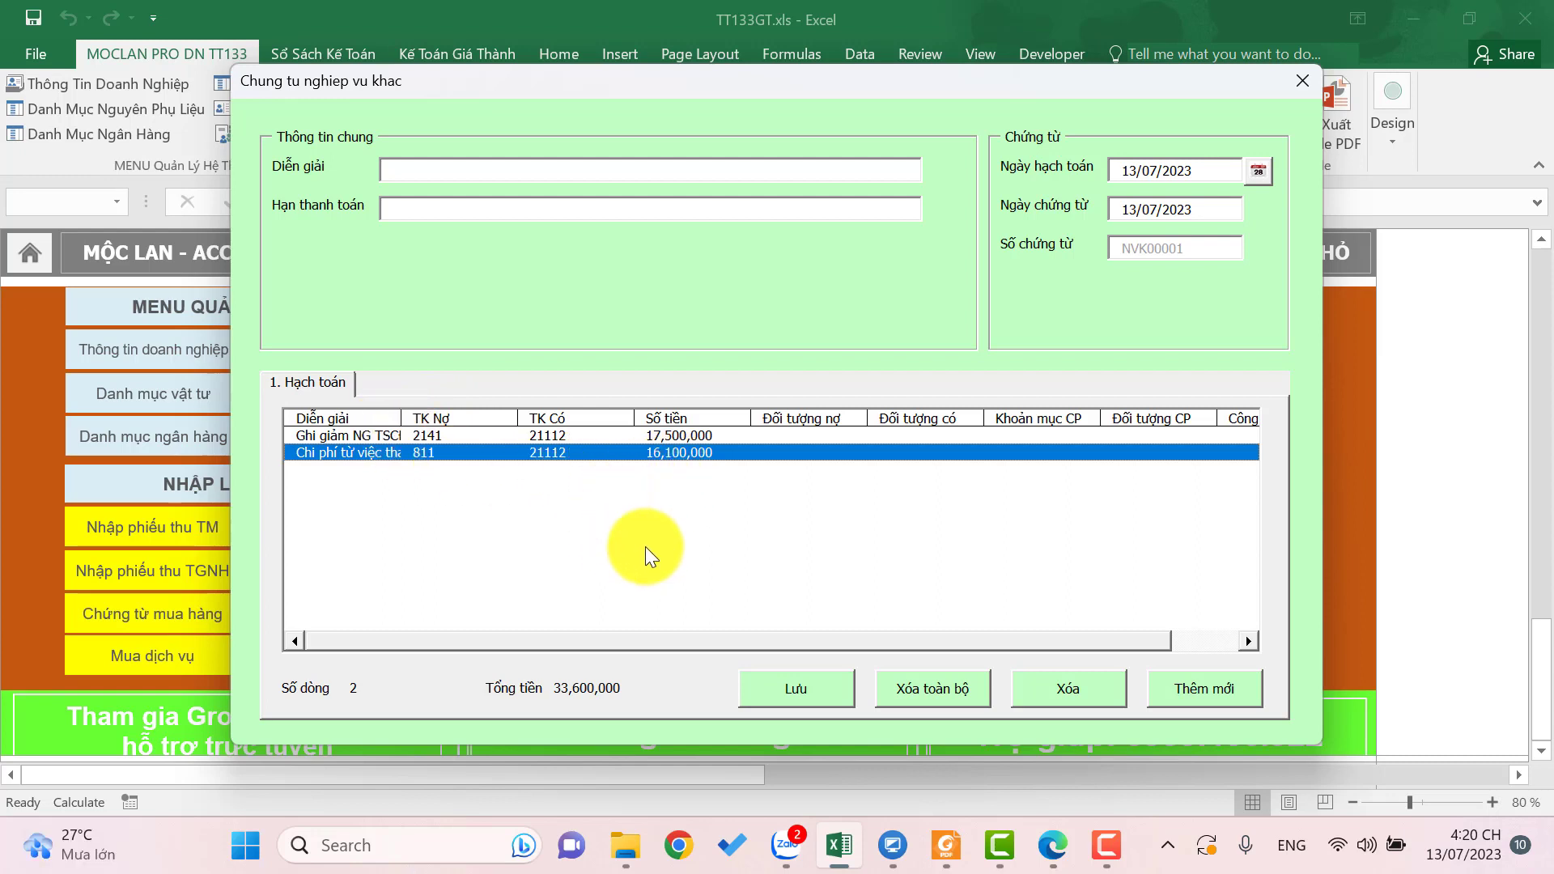
left_click(545, 436)
left_click(545, 450)
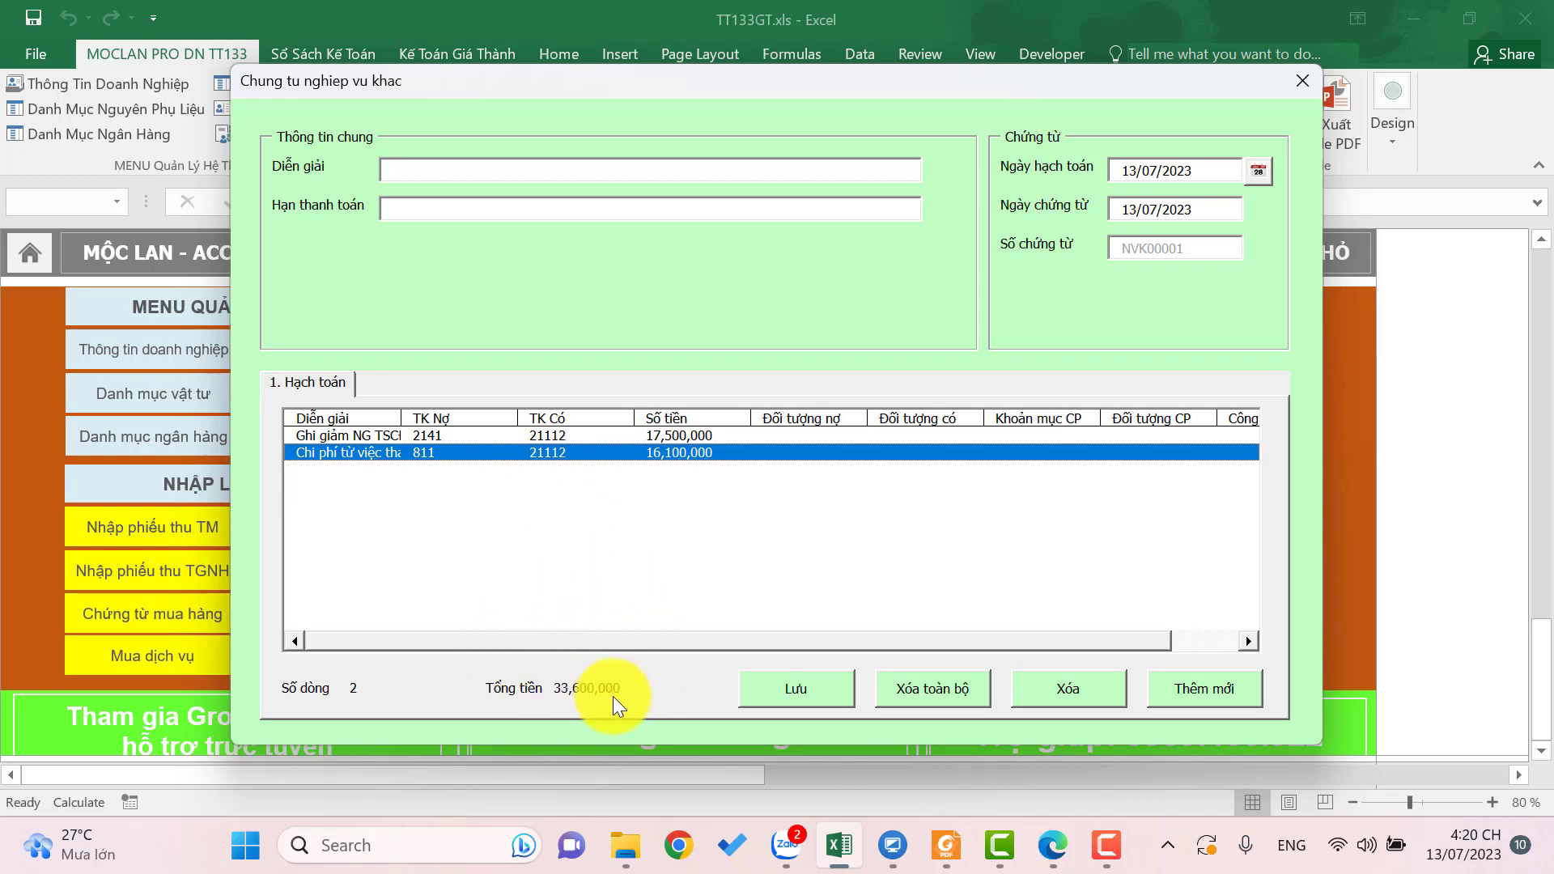
- Copy the asset write-down line's description into the voucher's general Diễn giải field
double_click(382, 435)
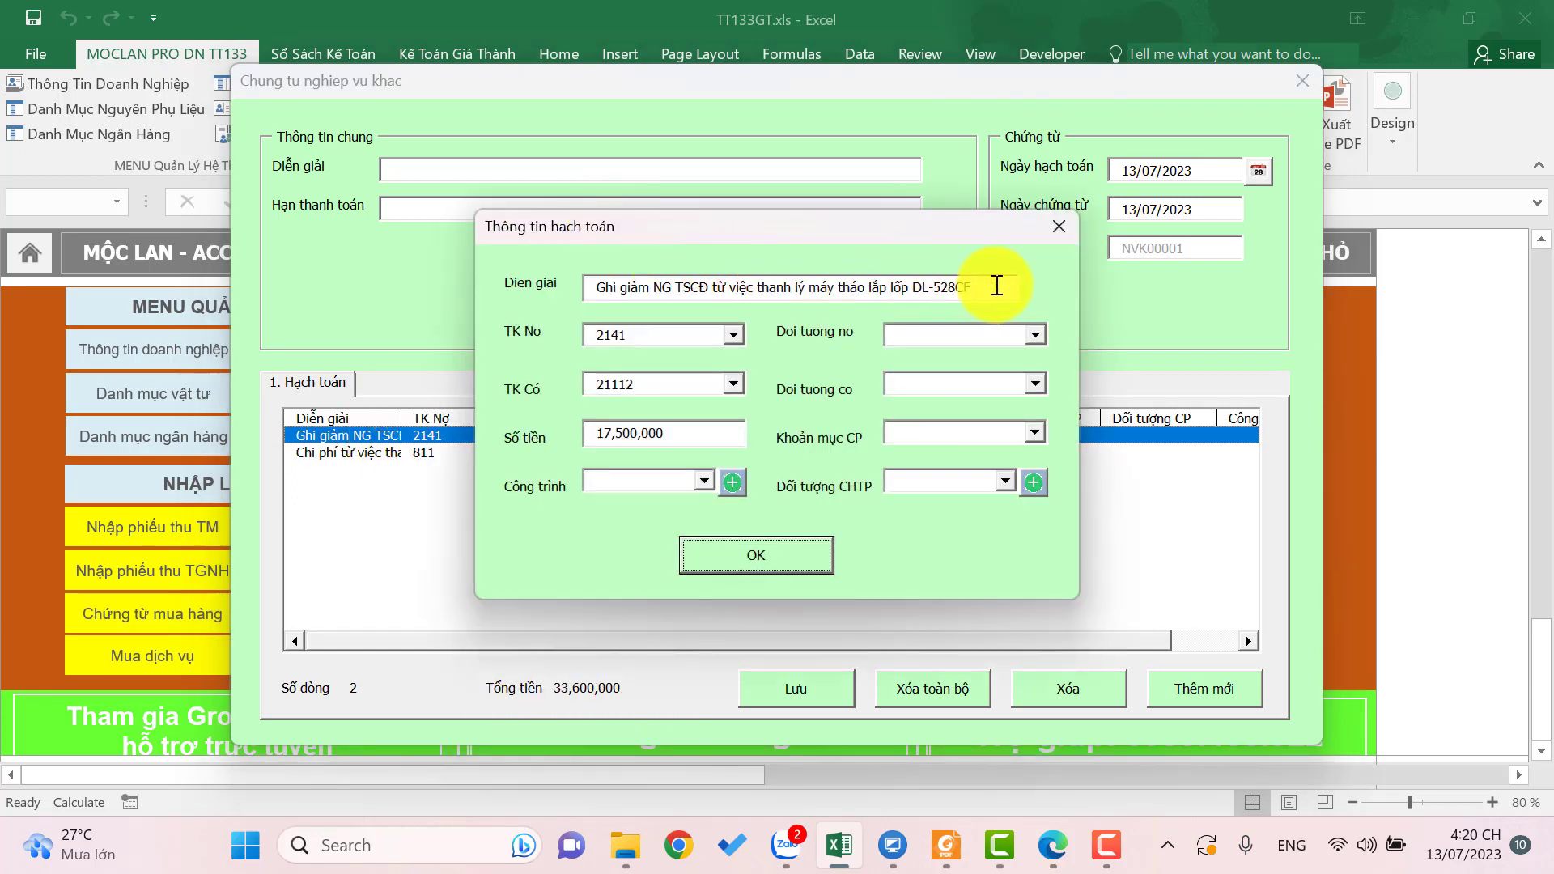
left_click_drag(996, 285, 496, 259)
key("ctrl+c")
key("Escape")
left_click(556, 170)
key("ctrl+v")
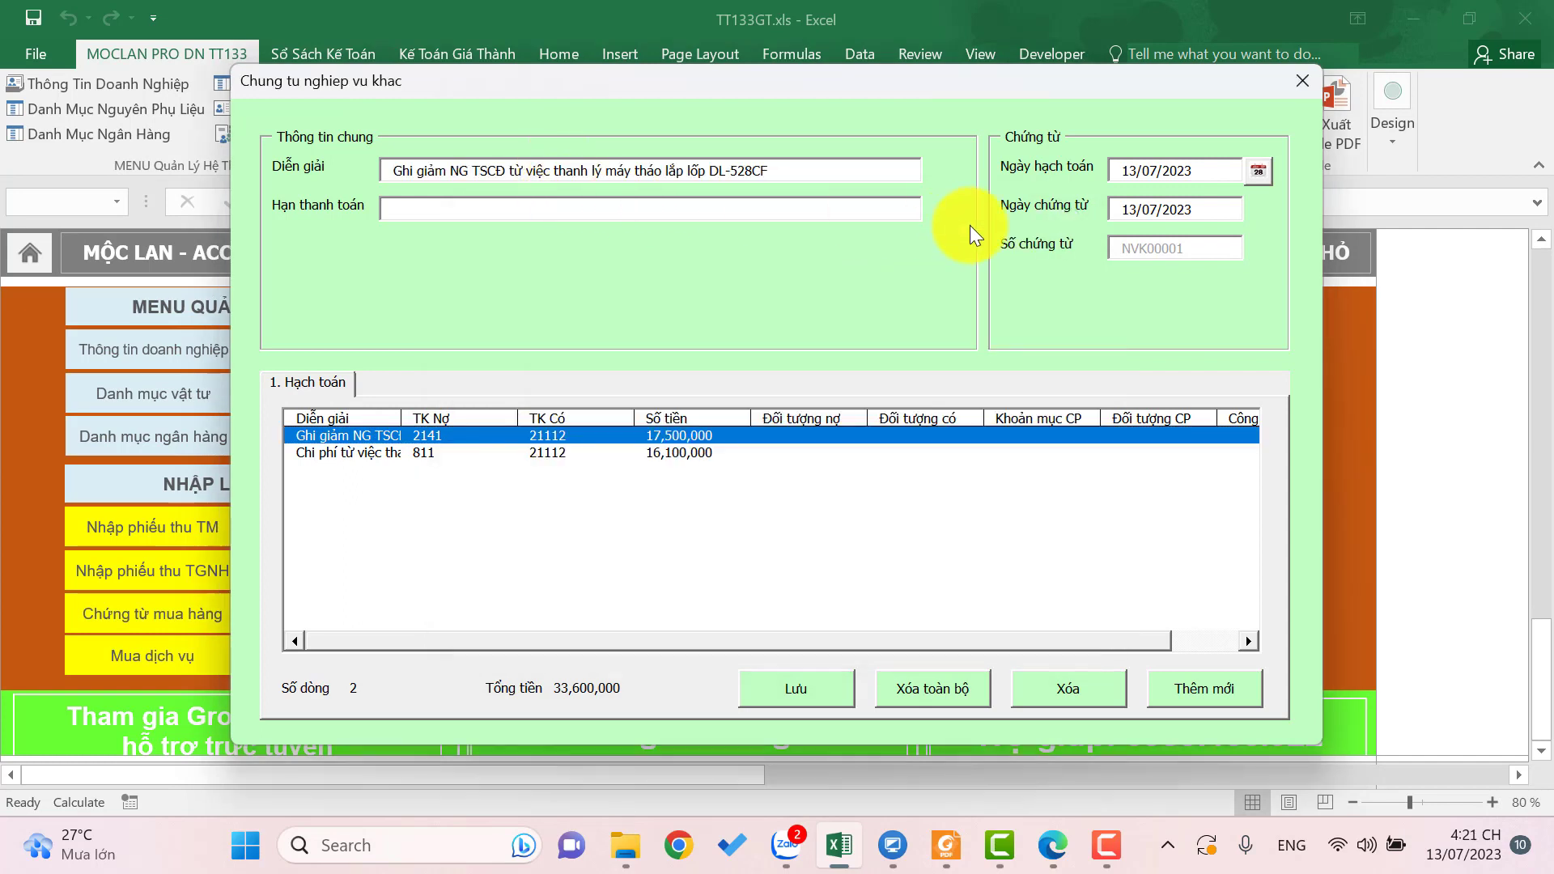
- Set the voucher's posting date and document date to 31/01/2023
left_click(1140, 177)
left_click_drag(1159, 170, 1029, 159)
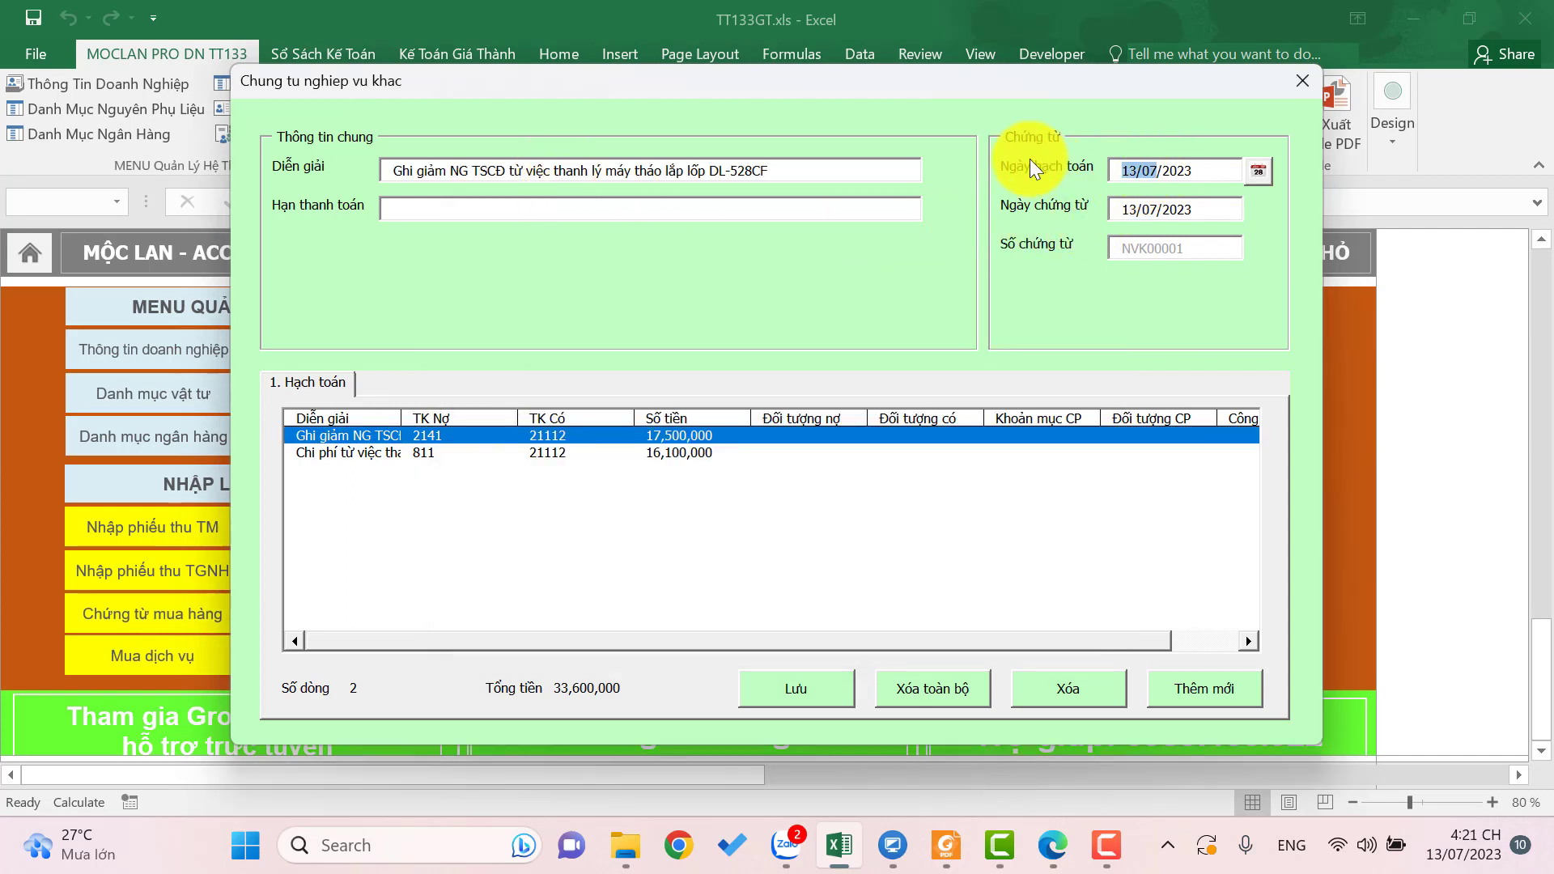
type("31/0")
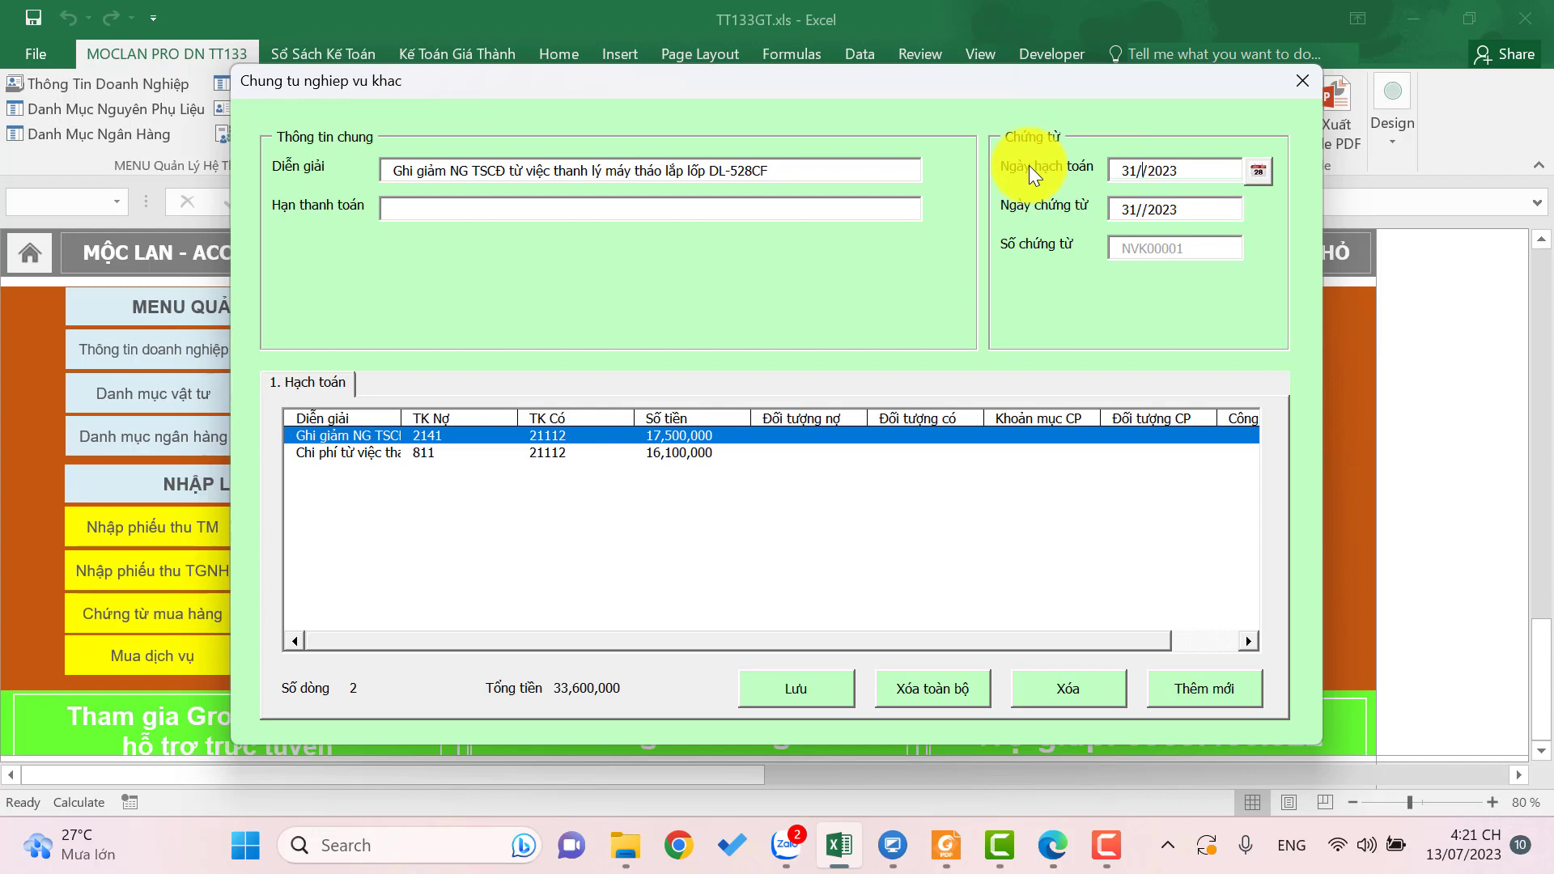
type("1")
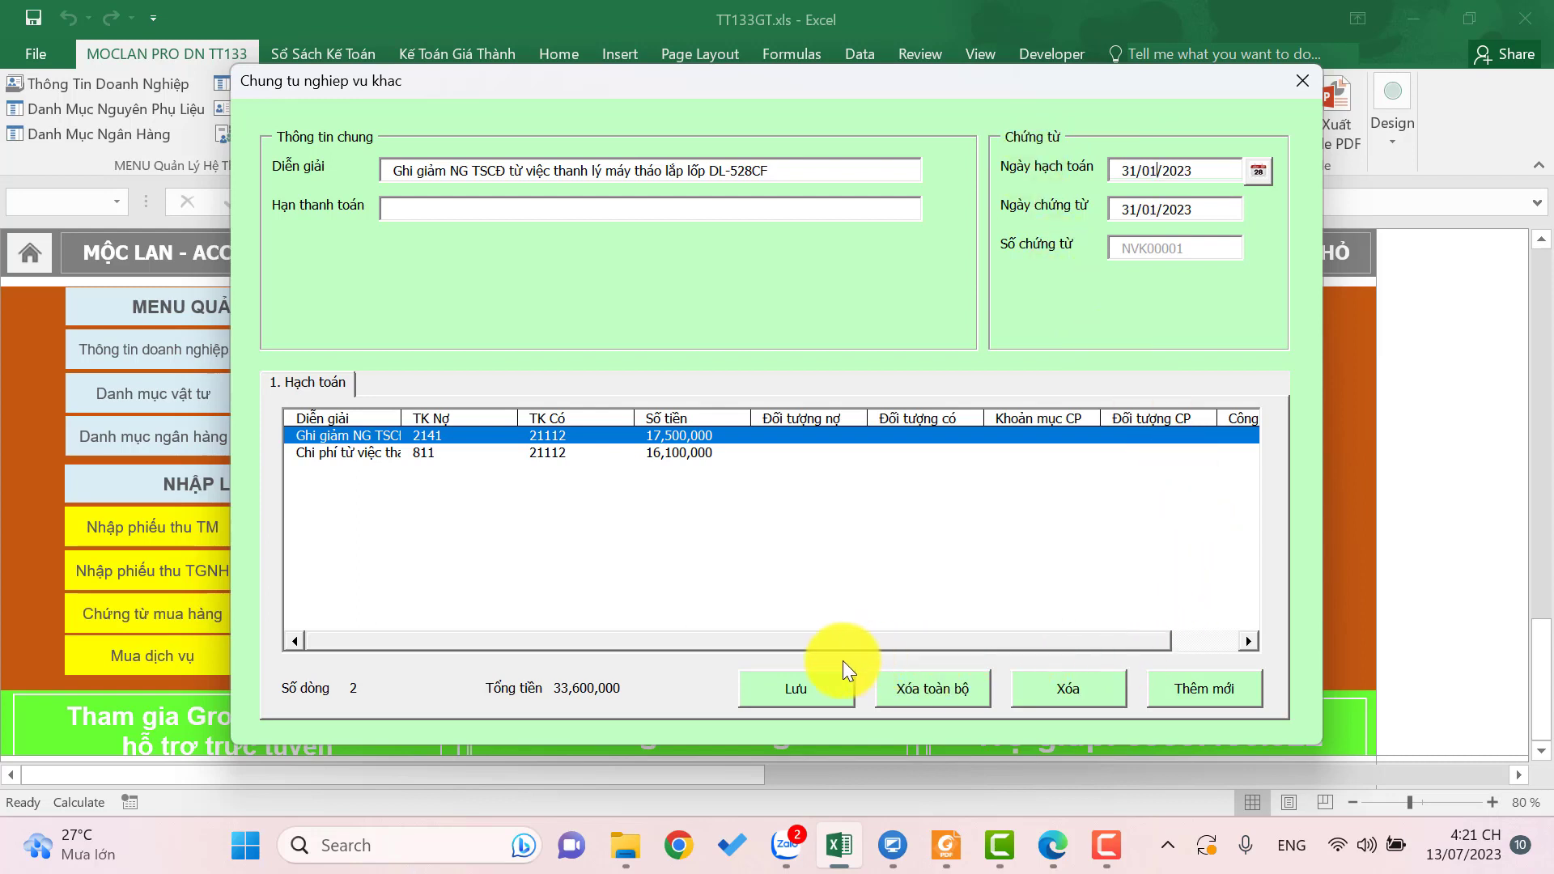
- Save the Nghiệp vụ khác voucher and close its form
left_click(816, 684)
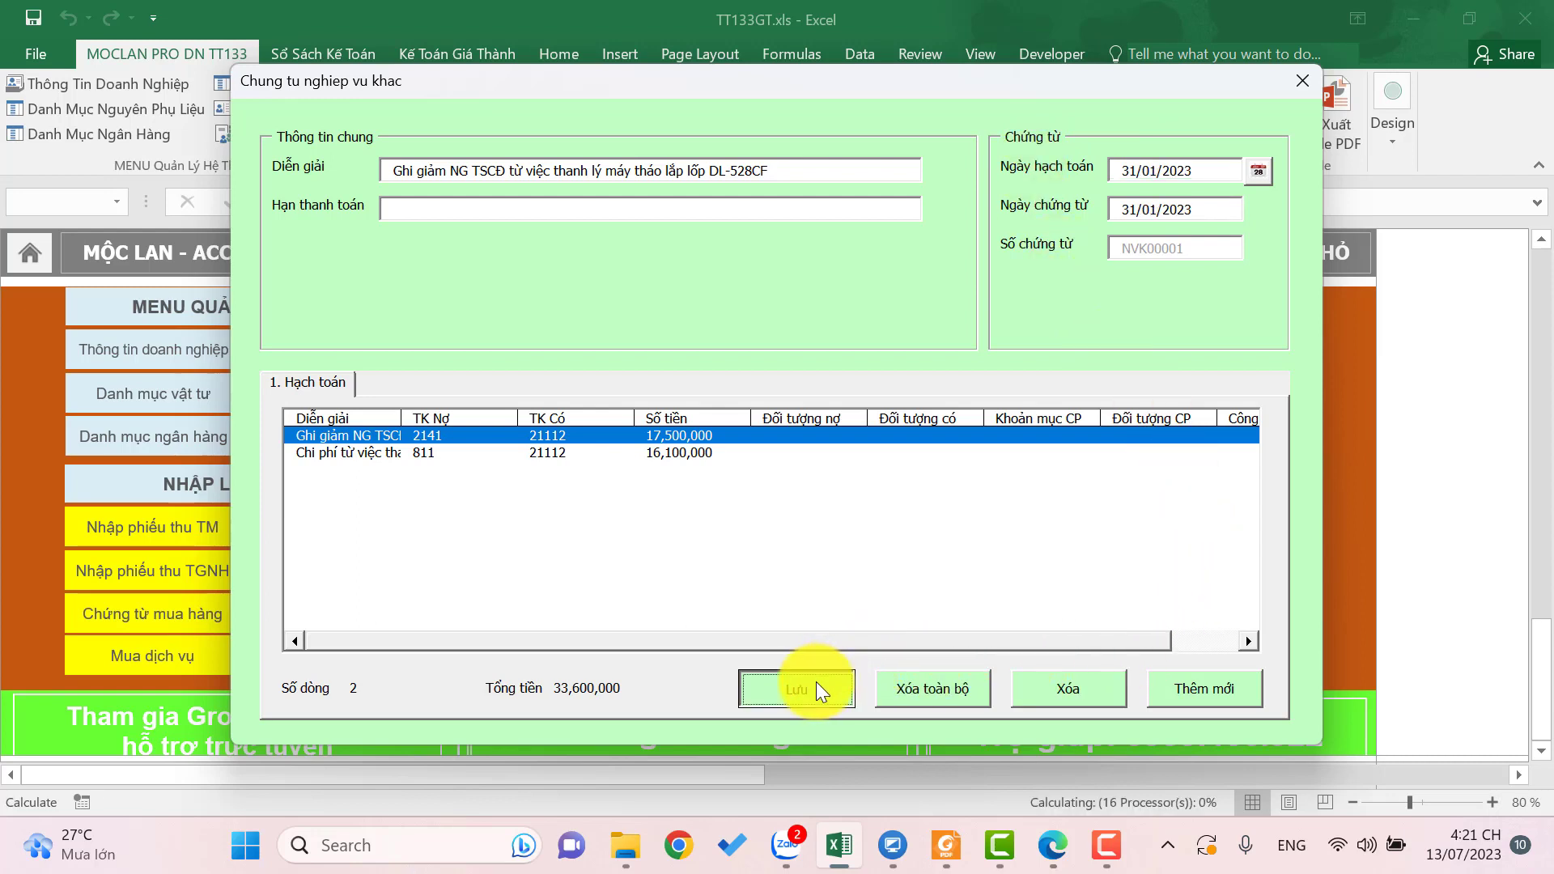
left_click(812, 490)
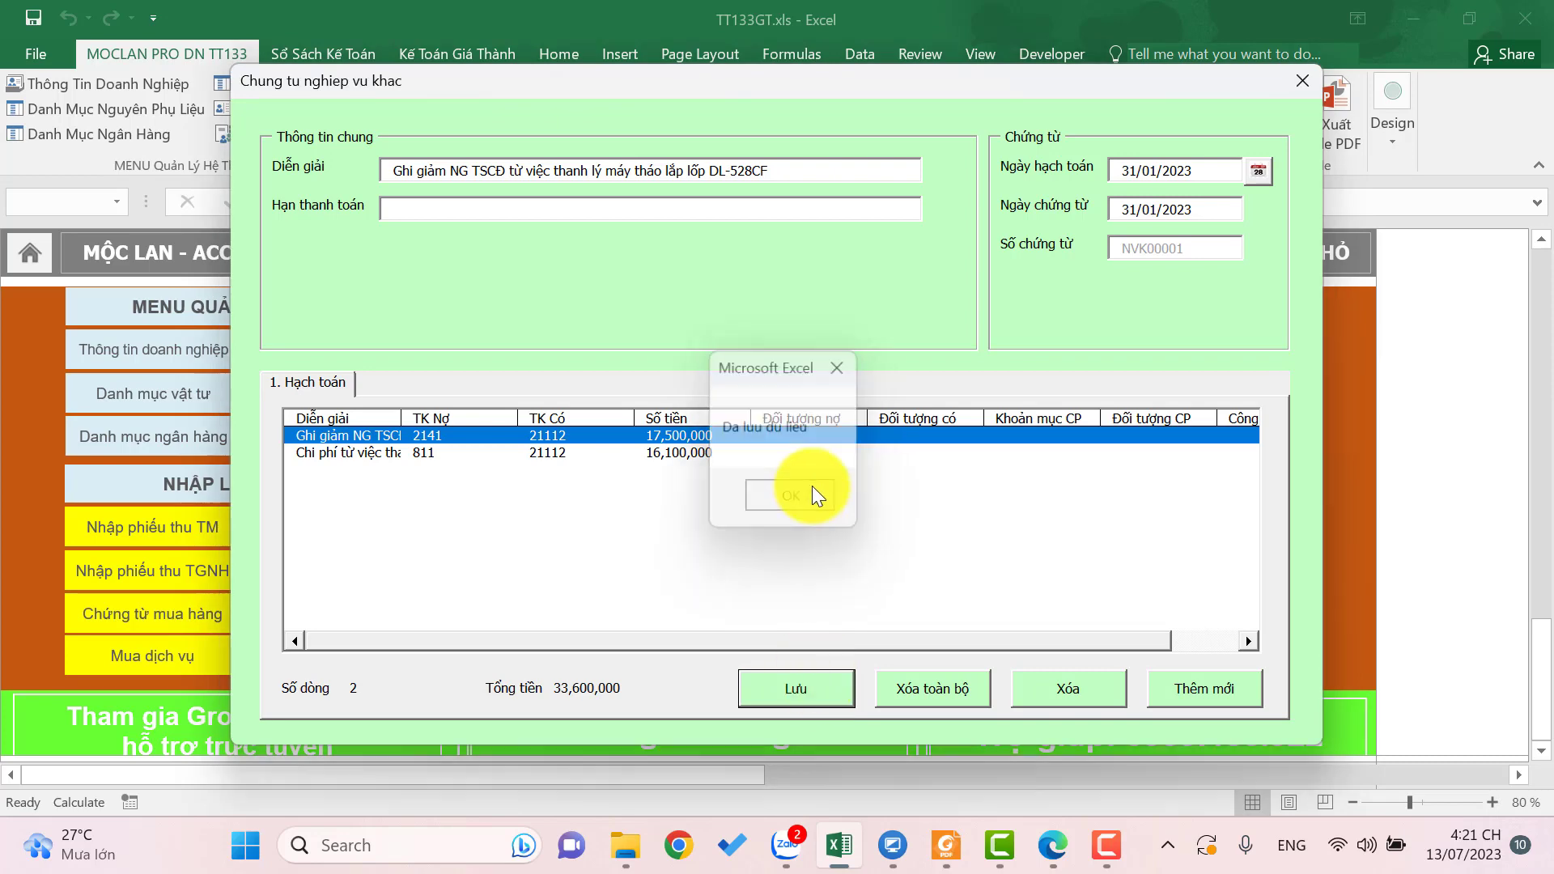
left_click(1291, 82)
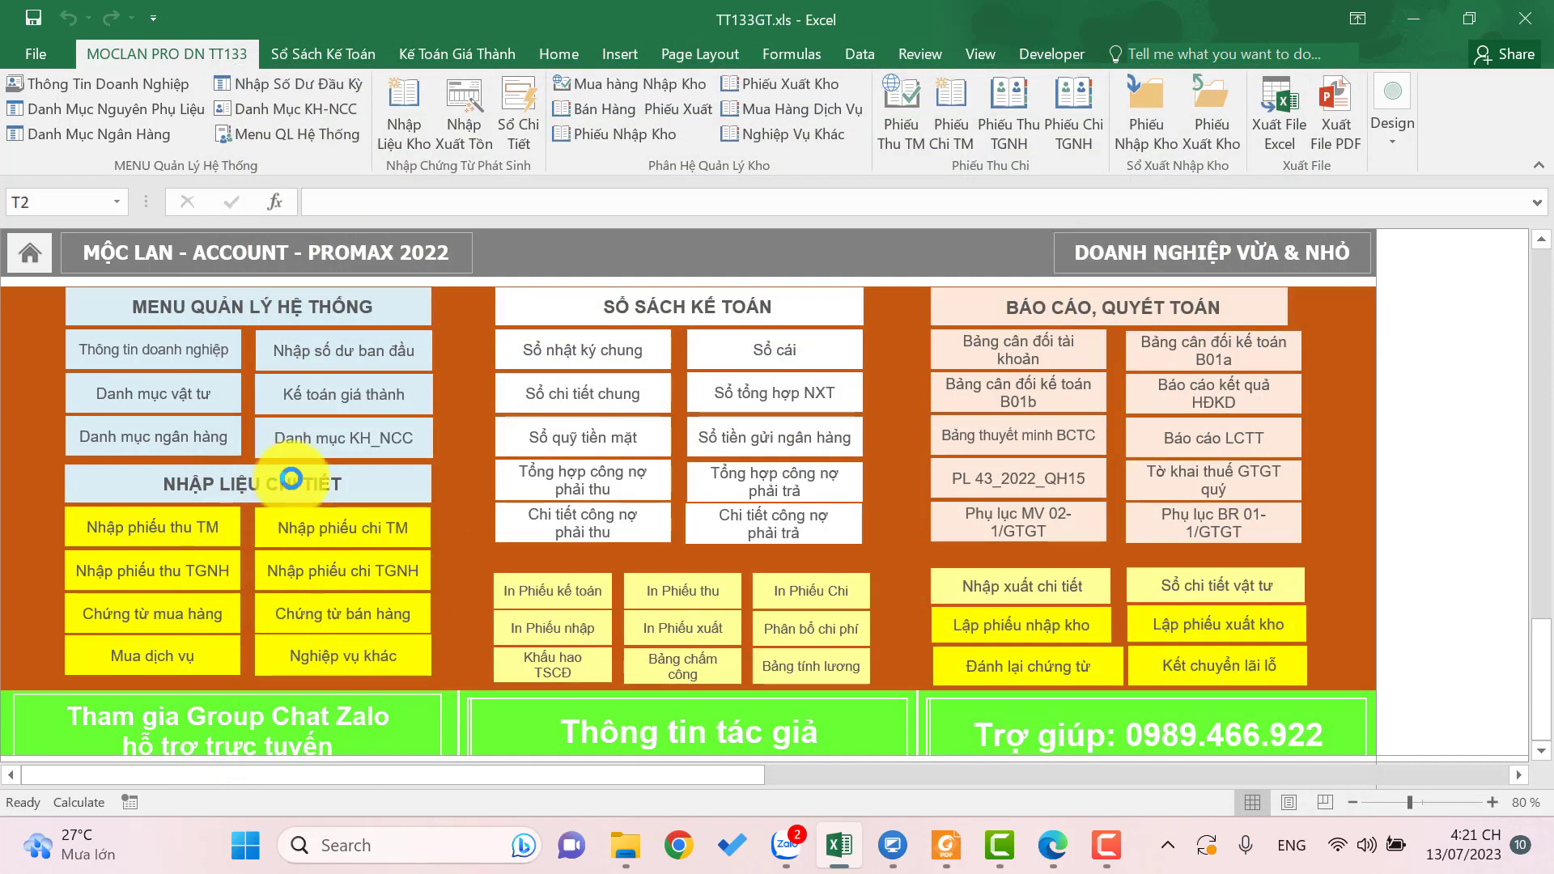
- Open the detailed entry sheet and check the accounts and amounts of the two NVK00001 rows
left_click(291, 483)
left_click(747, 683)
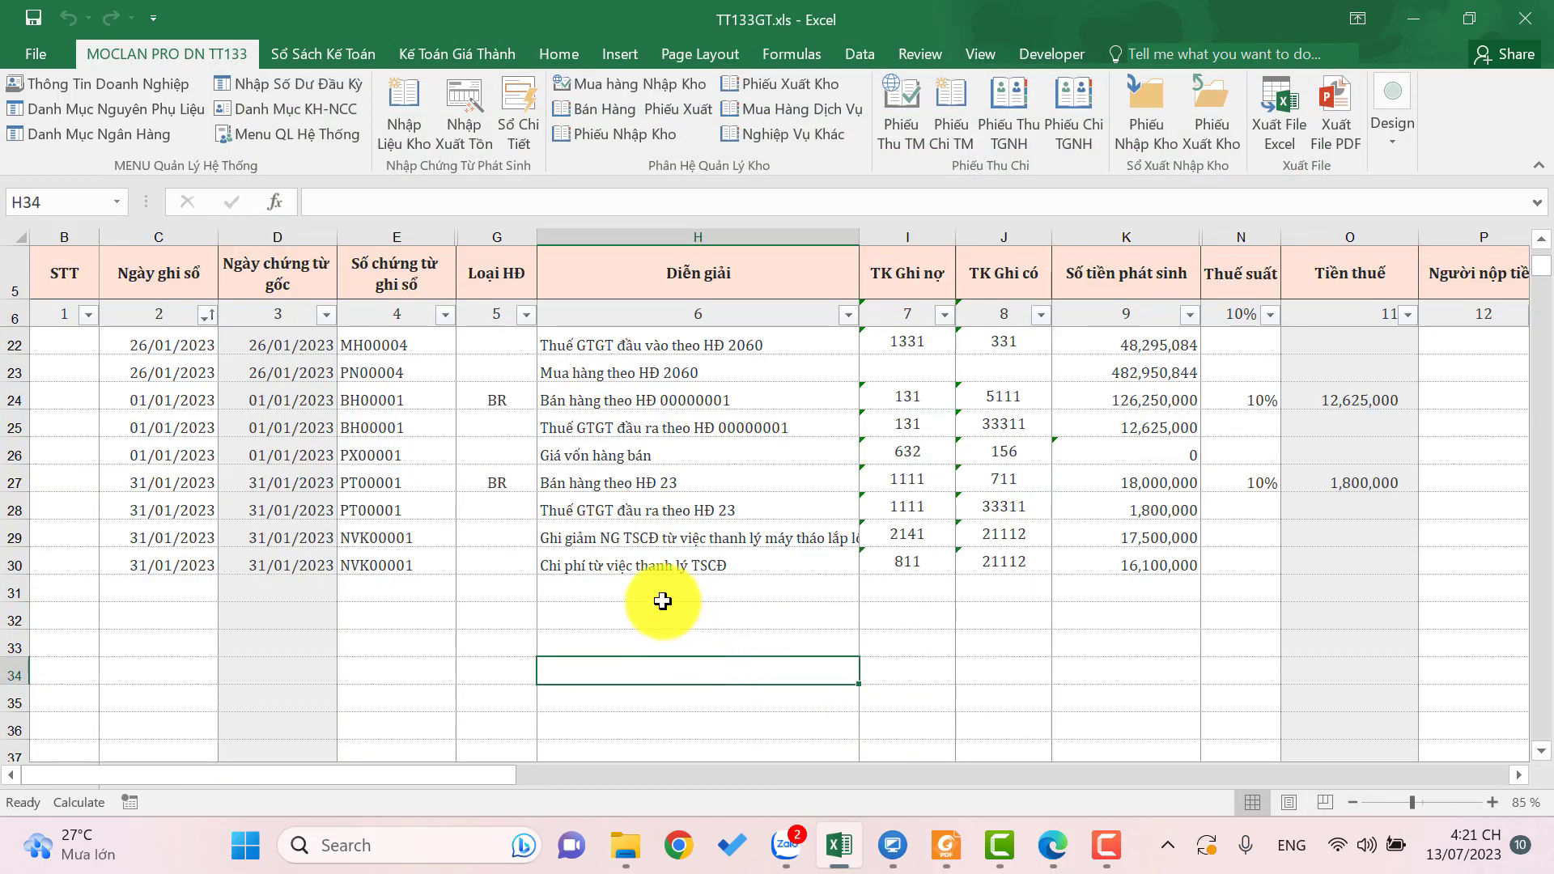
key("Up")
key("Up")
key("Up")
key("Up")
left_click(995, 548)
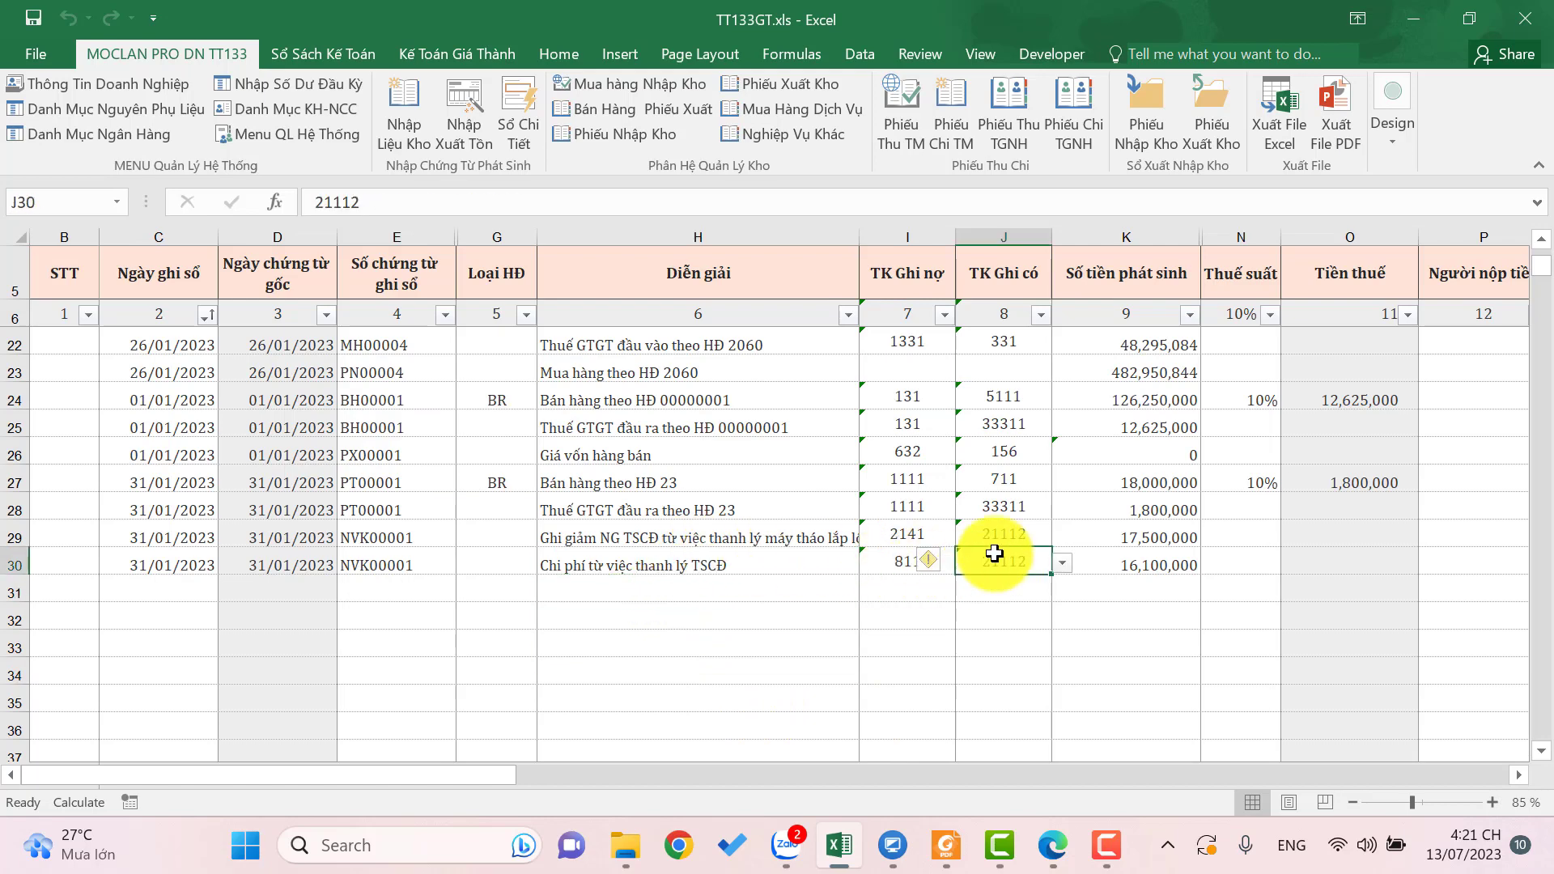
left_click_drag(1145, 534, 1151, 559)
left_click_drag(1003, 535, 998, 566)
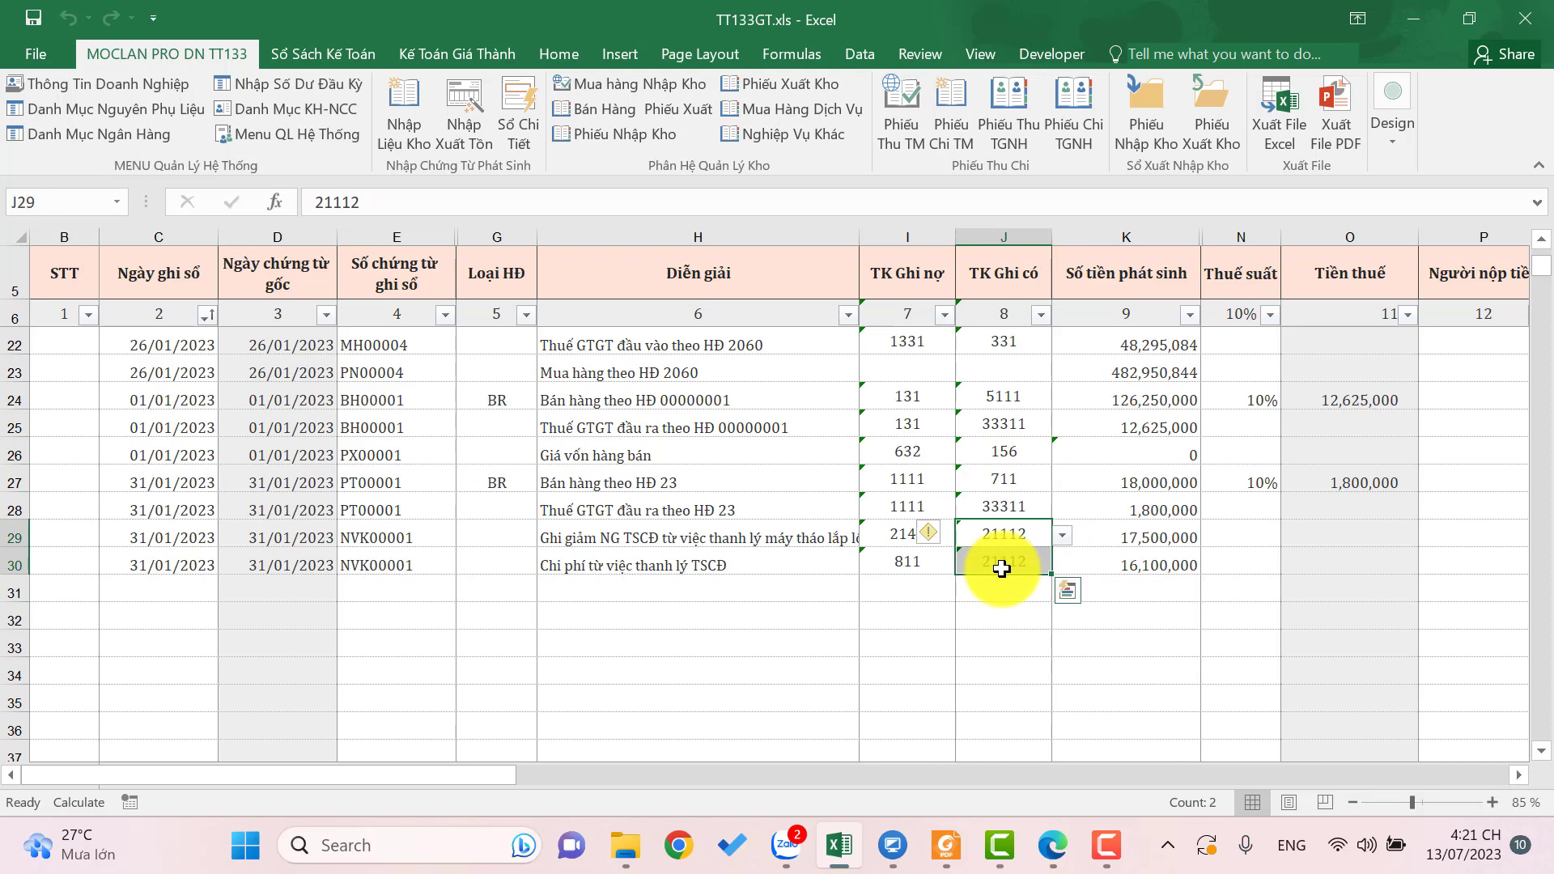
left_click_drag(1062, 537, 1141, 588)
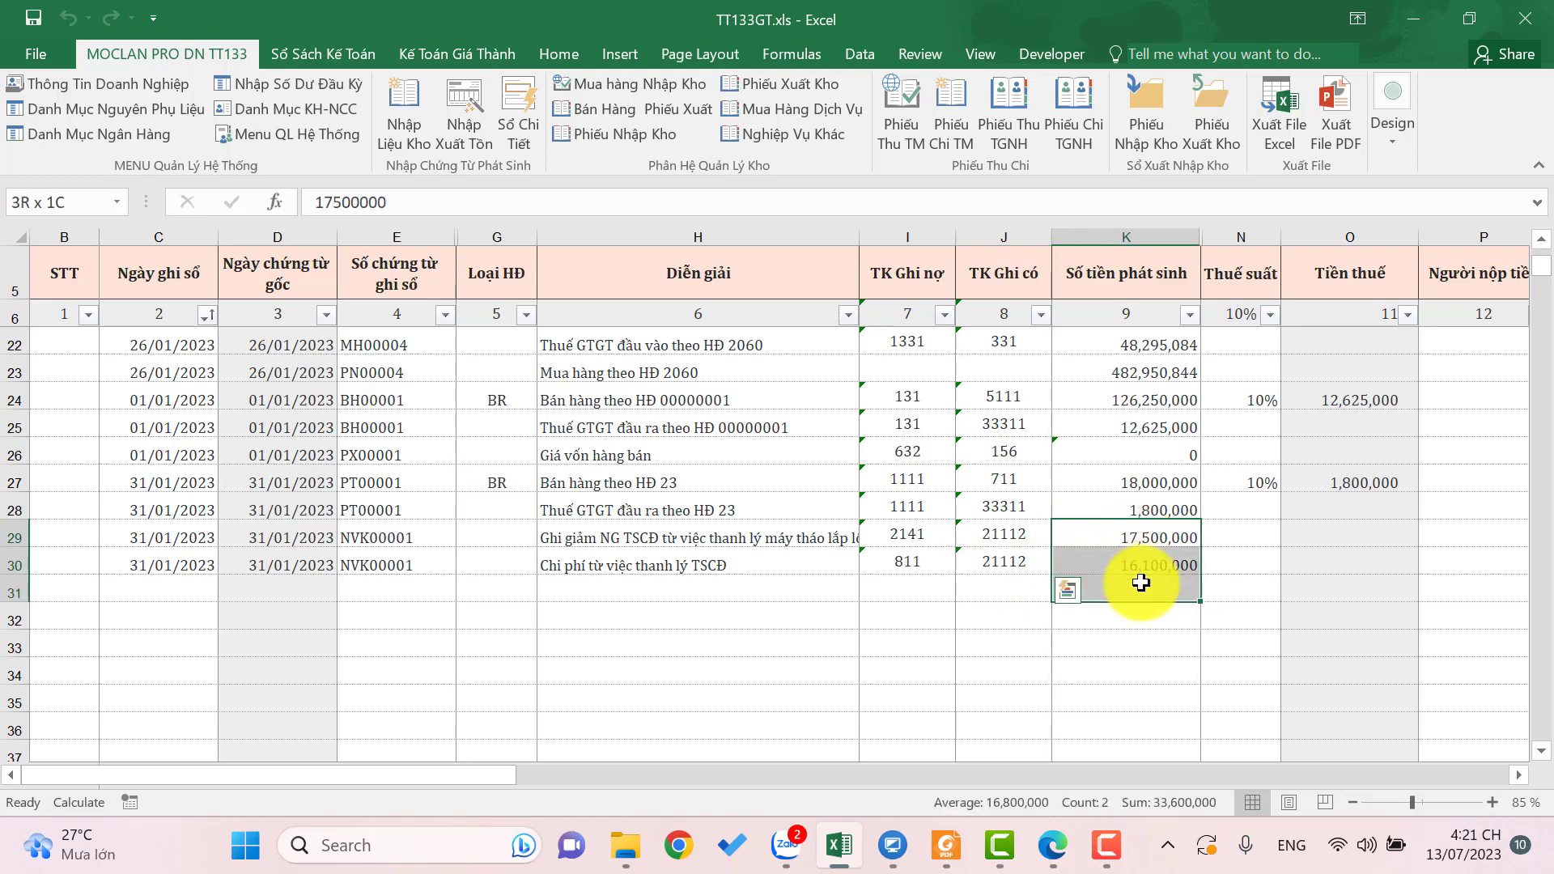
- Open the fixed asset depreciation table and check TS002's original cost
left_click(299, 134)
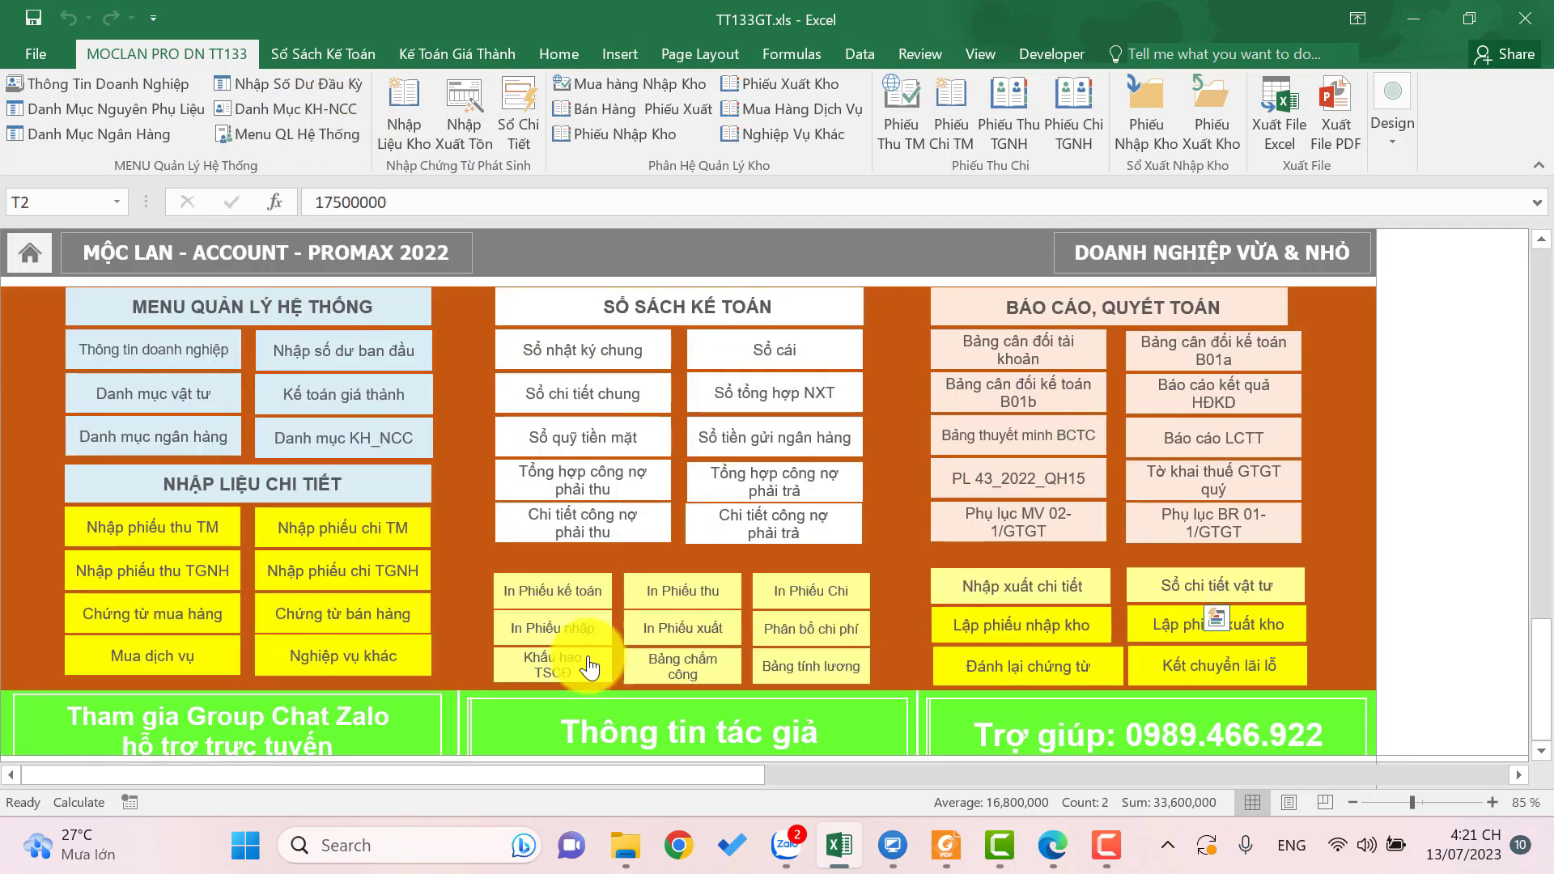
left_click(581, 664)
left_click(530, 588)
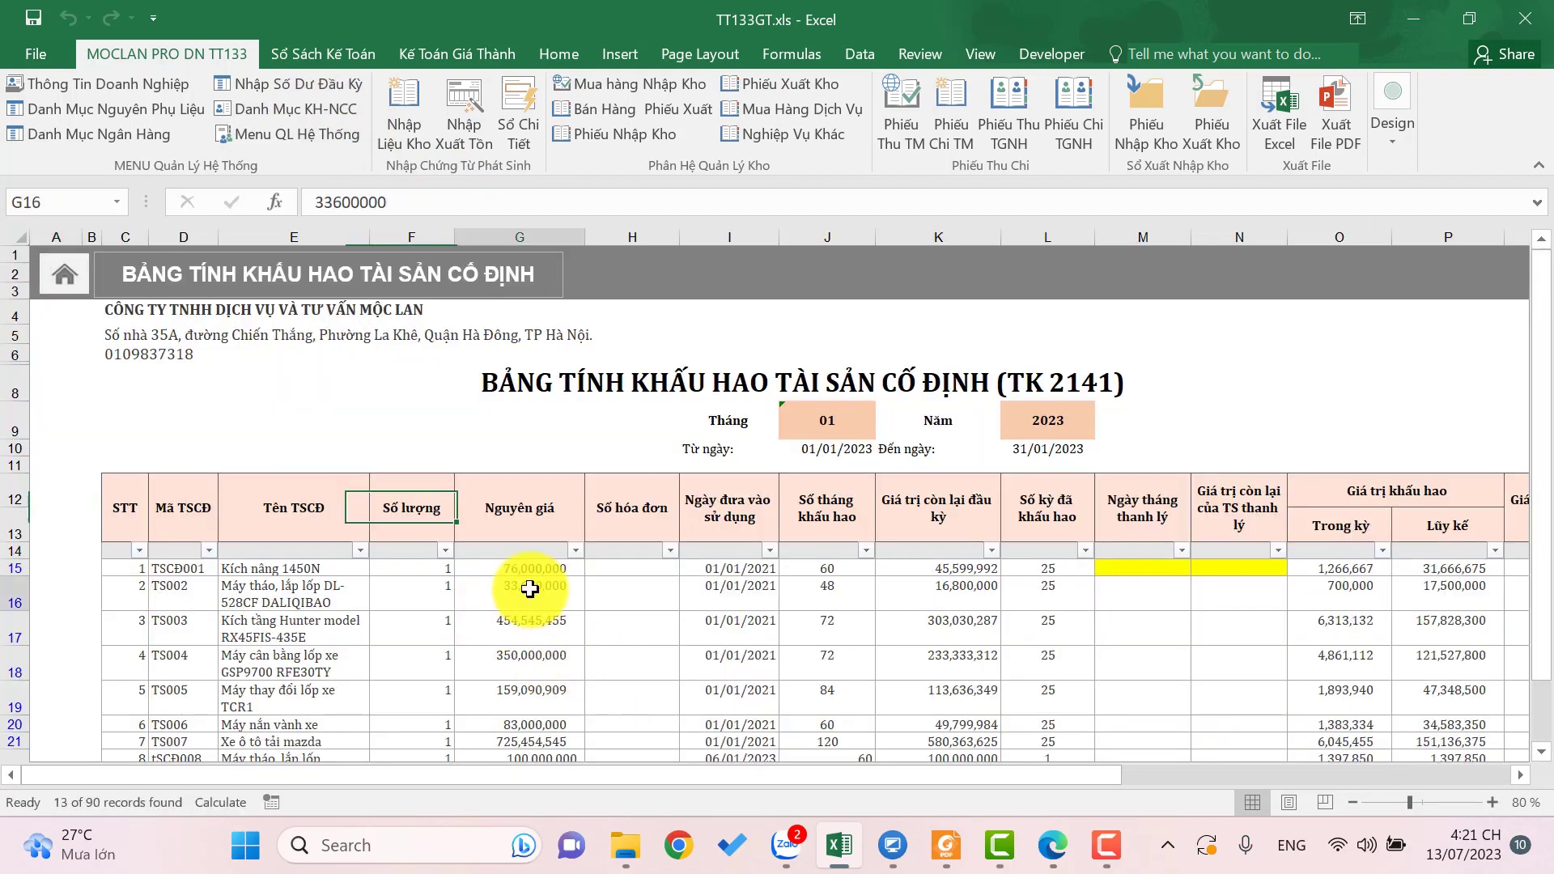
- Return to the detailed entry sheet and compare the credit account 21112 amounts and the 2141 write-down in the NVK00001 rows
left_click(68, 275)
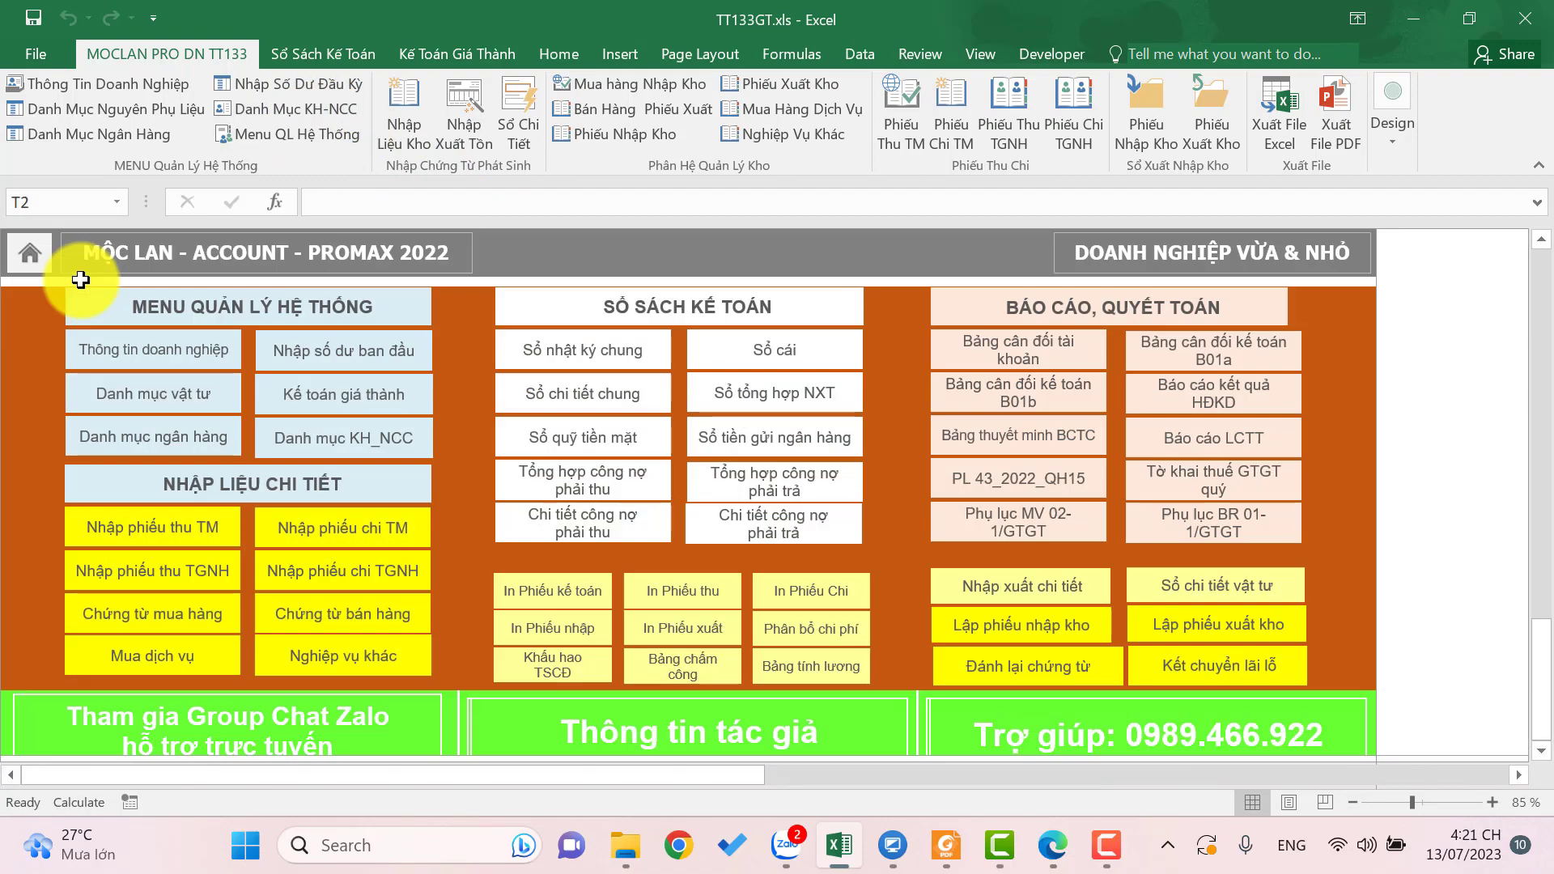
left_click(319, 510)
left_click(1006, 510)
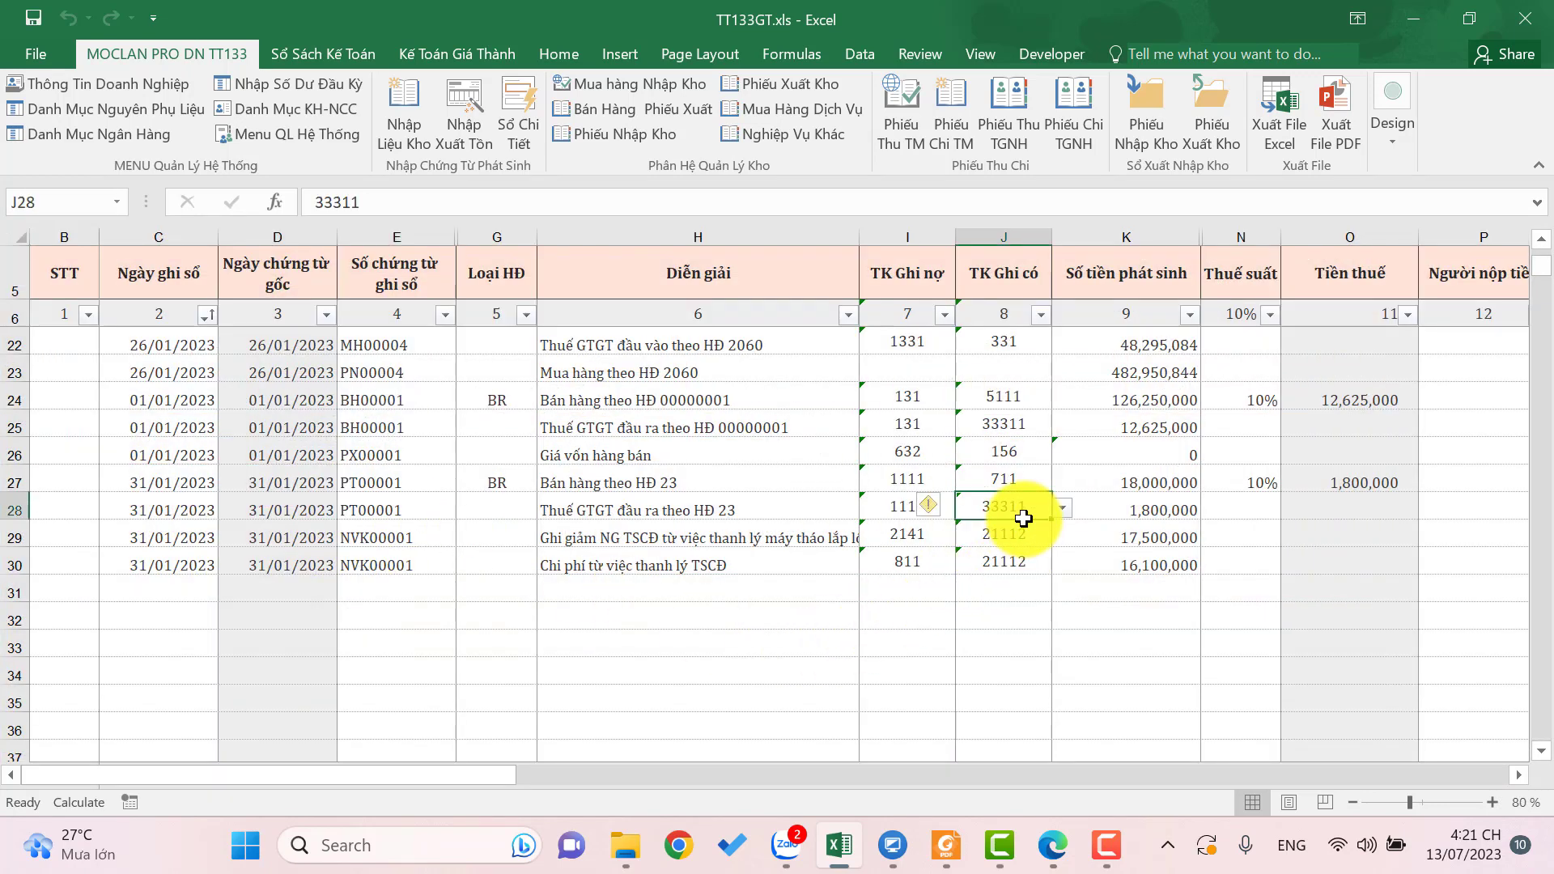
left_click_drag(995, 537, 1117, 537)
left_click(1116, 564)
key("ctrl+v")
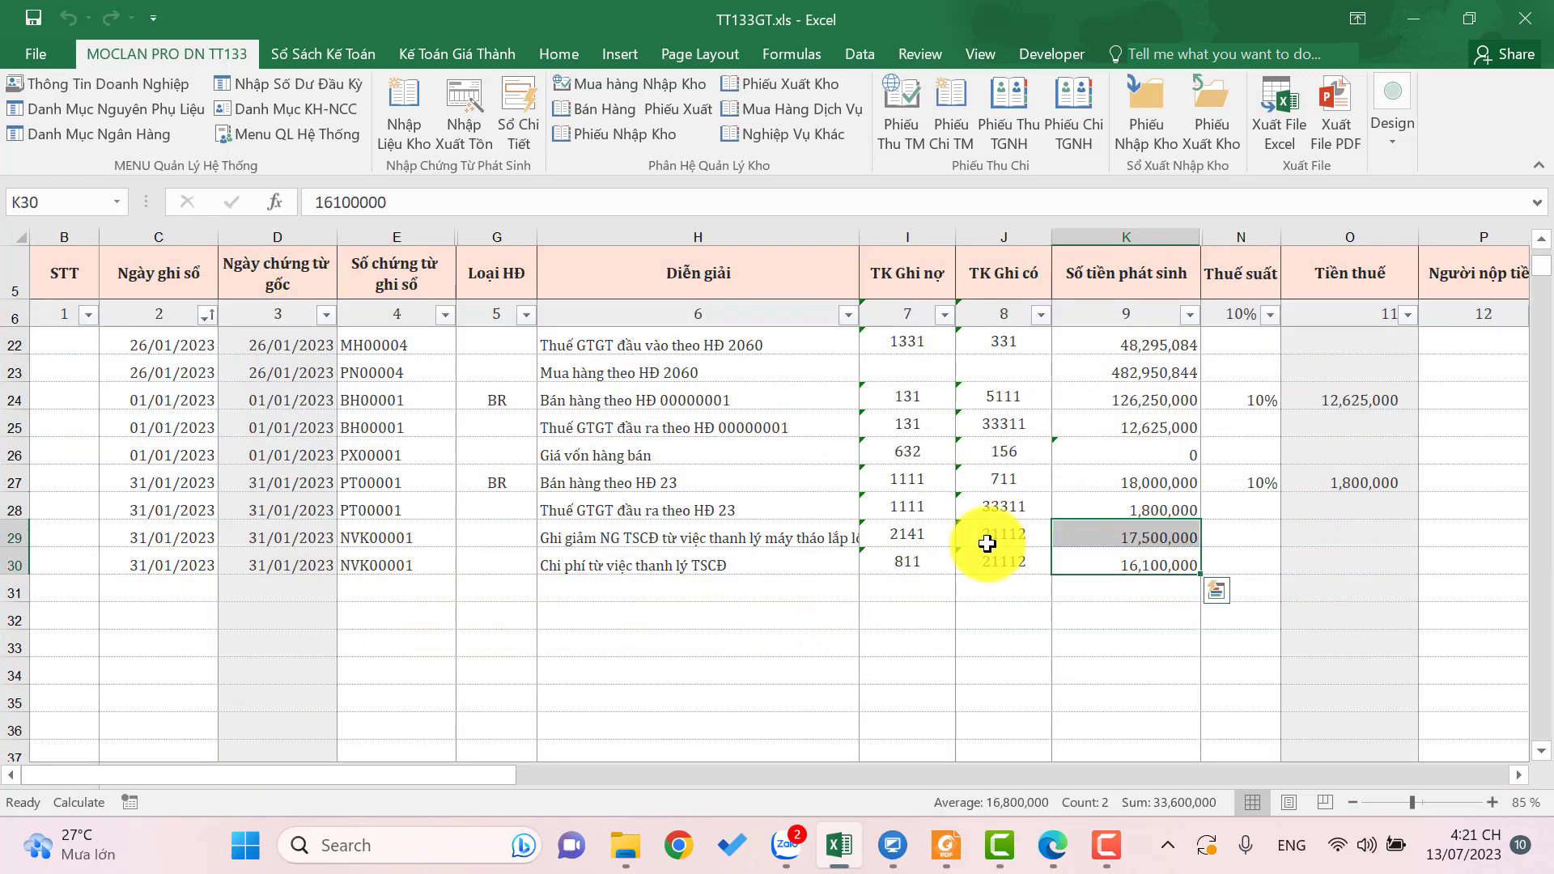
left_click(918, 532)
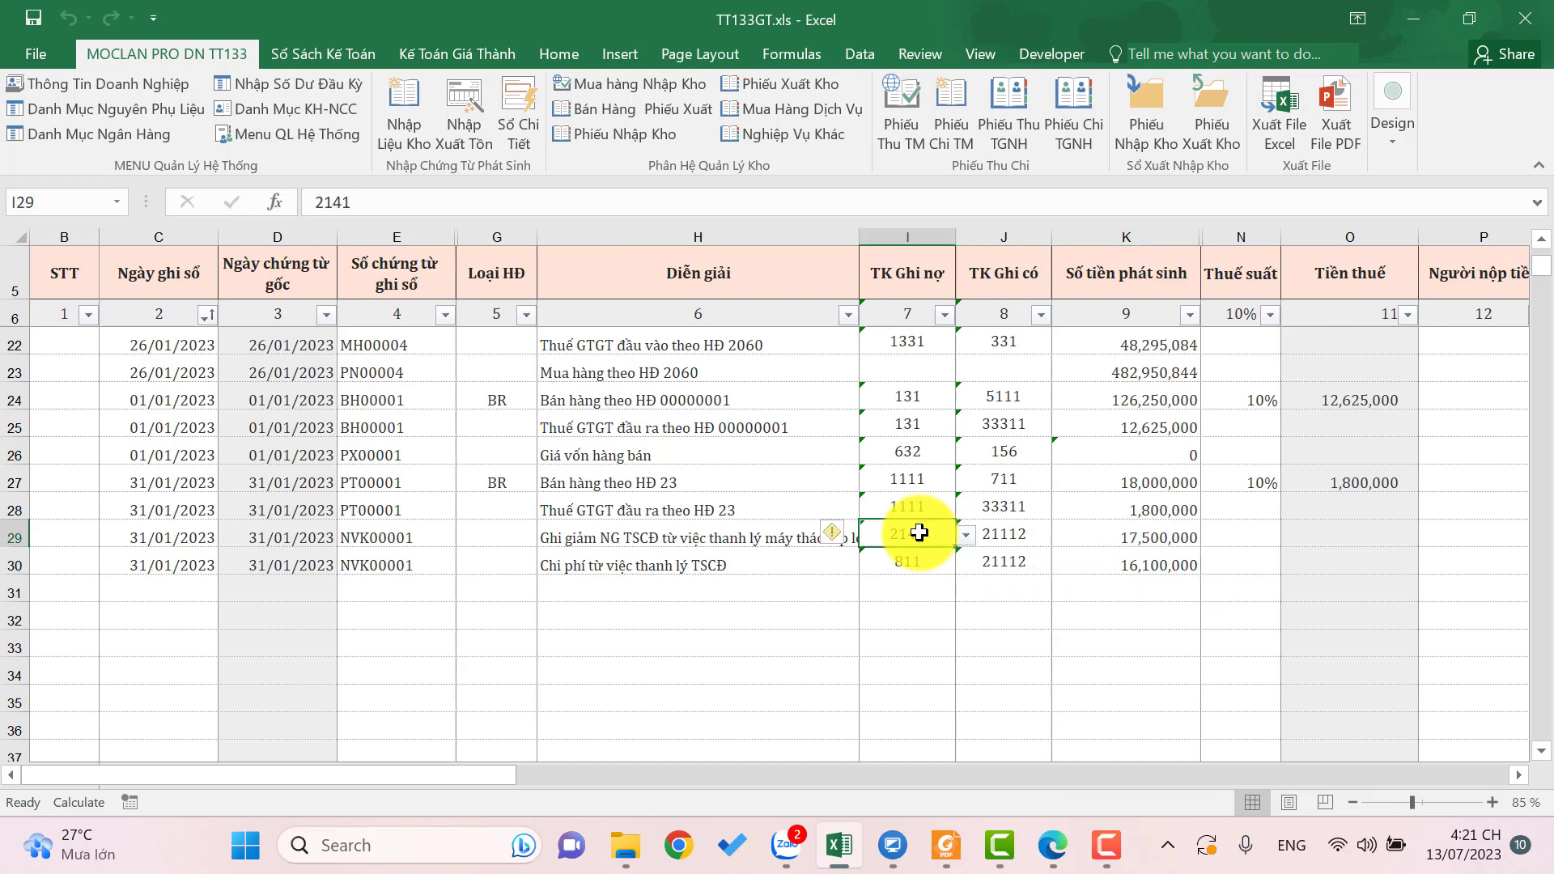
left_click(1137, 536)
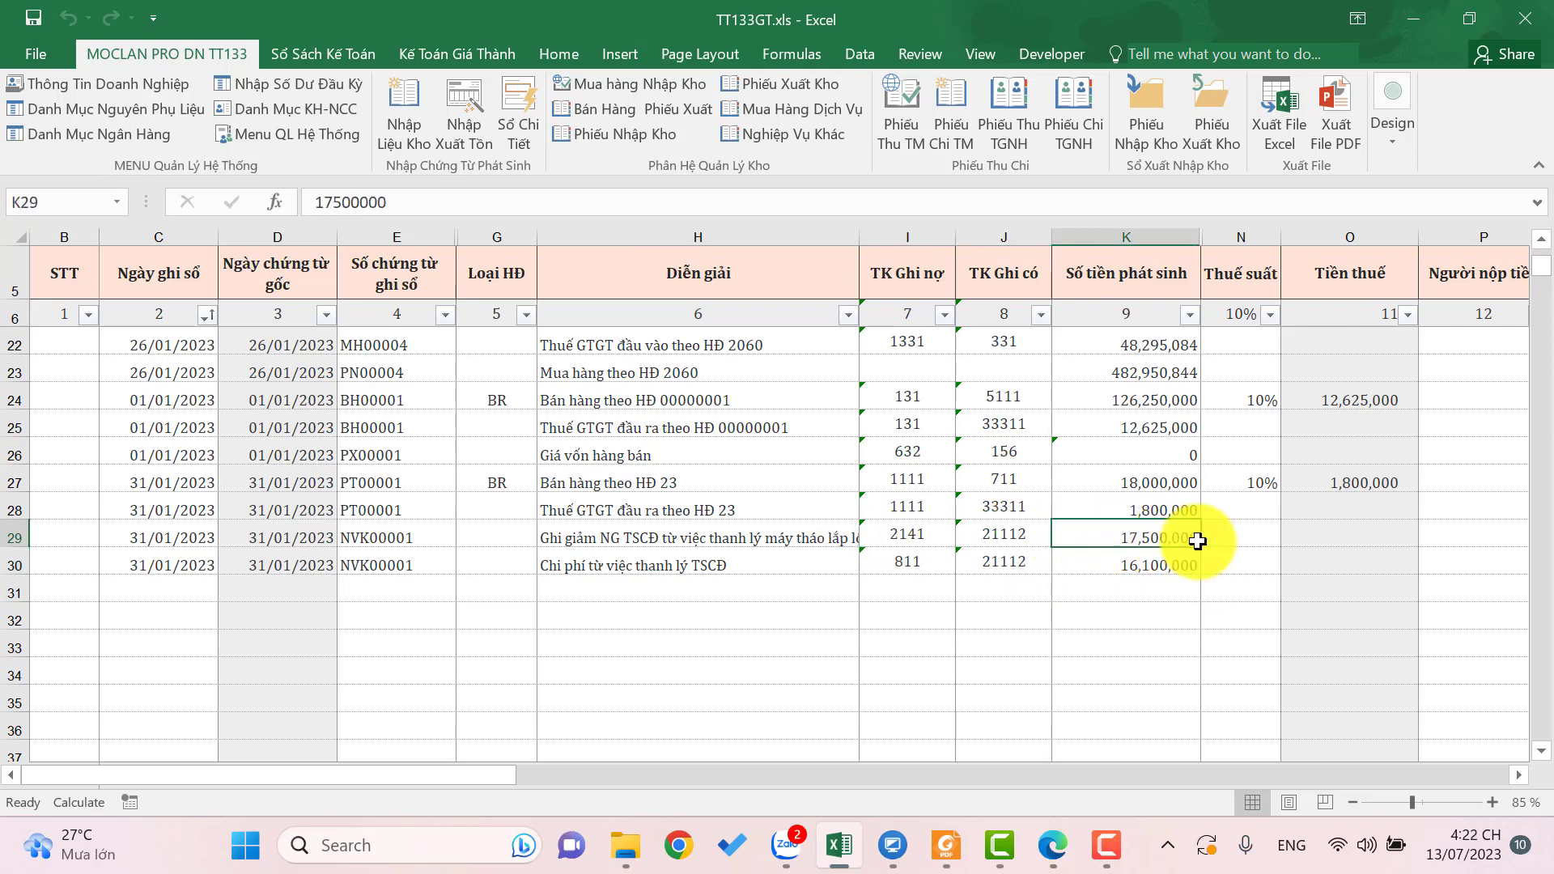
- Reopen the depreciation table and check TS002's calculated write-down amount in cell T16
left_click(304, 142)
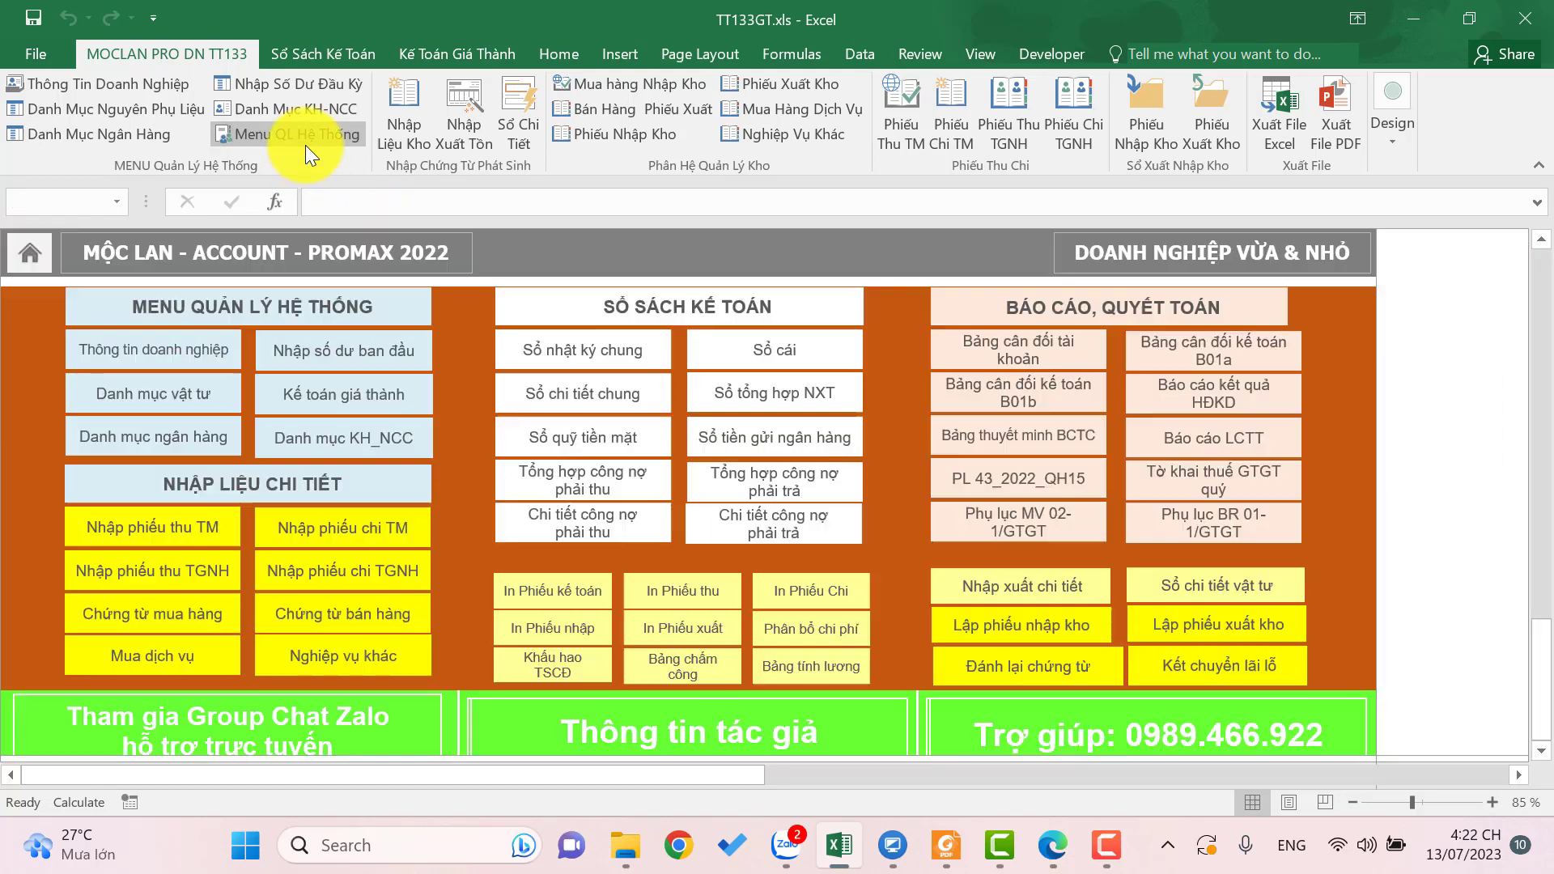
left_click(531, 656)
left_click(732, 585)
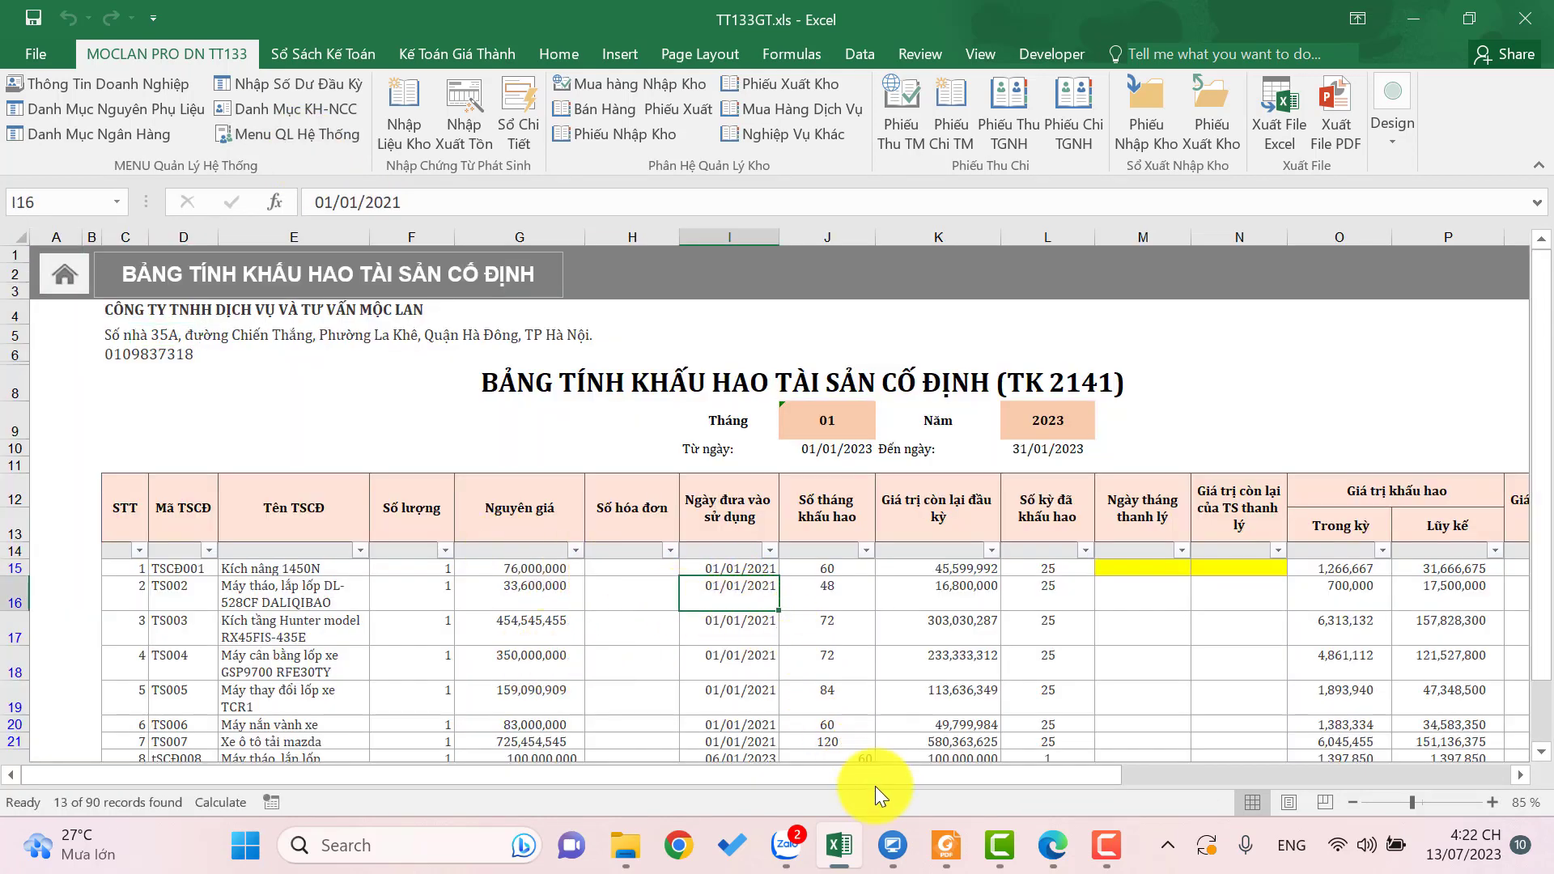
left_click_drag(879, 780, 1338, 780)
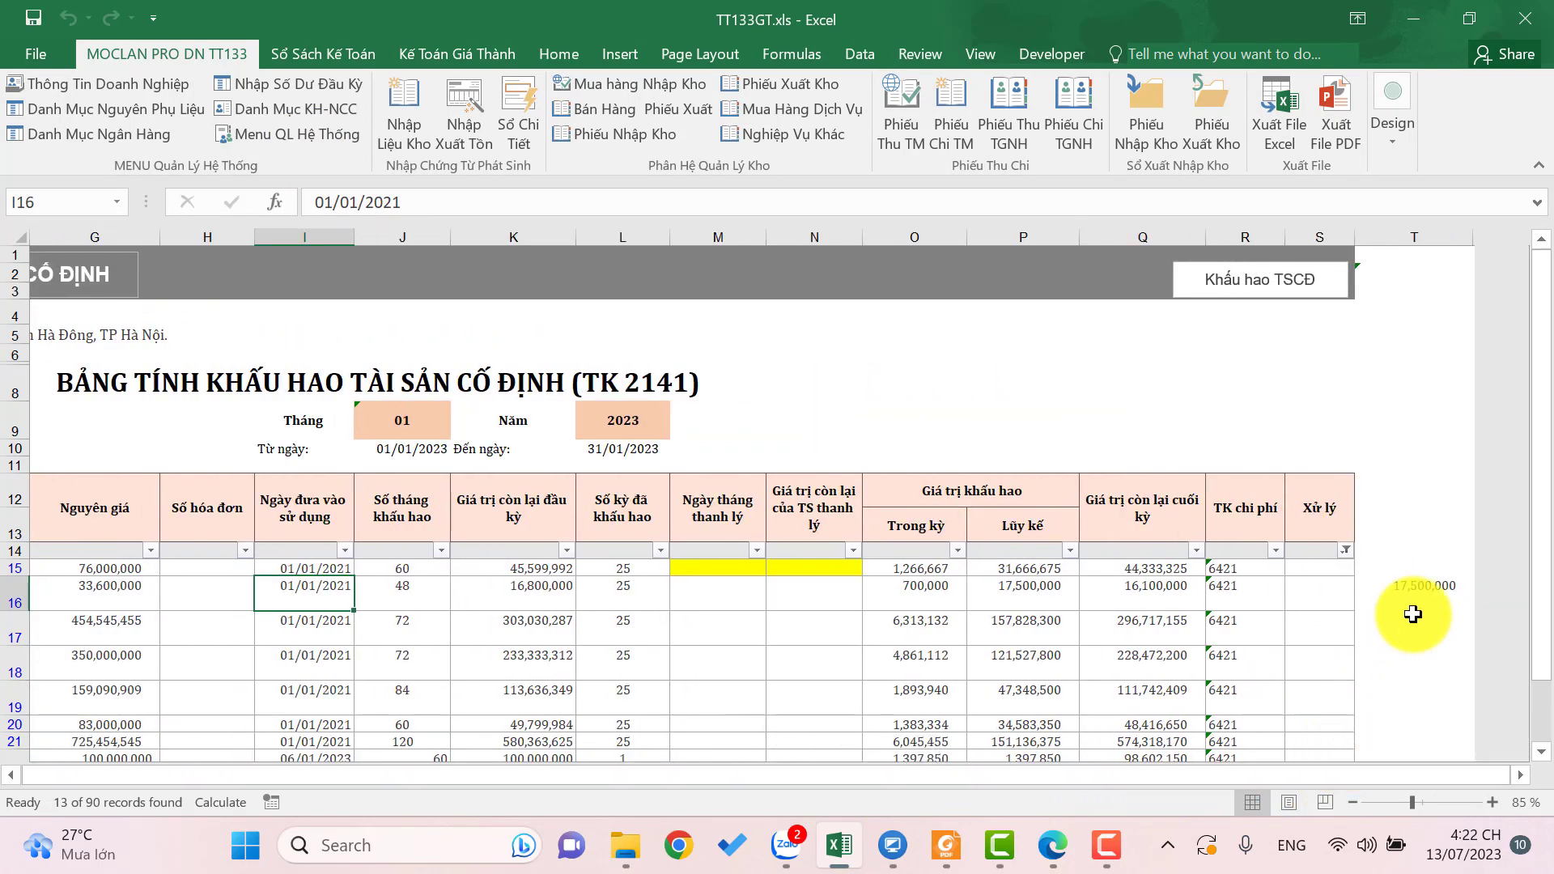
left_click(1428, 589)
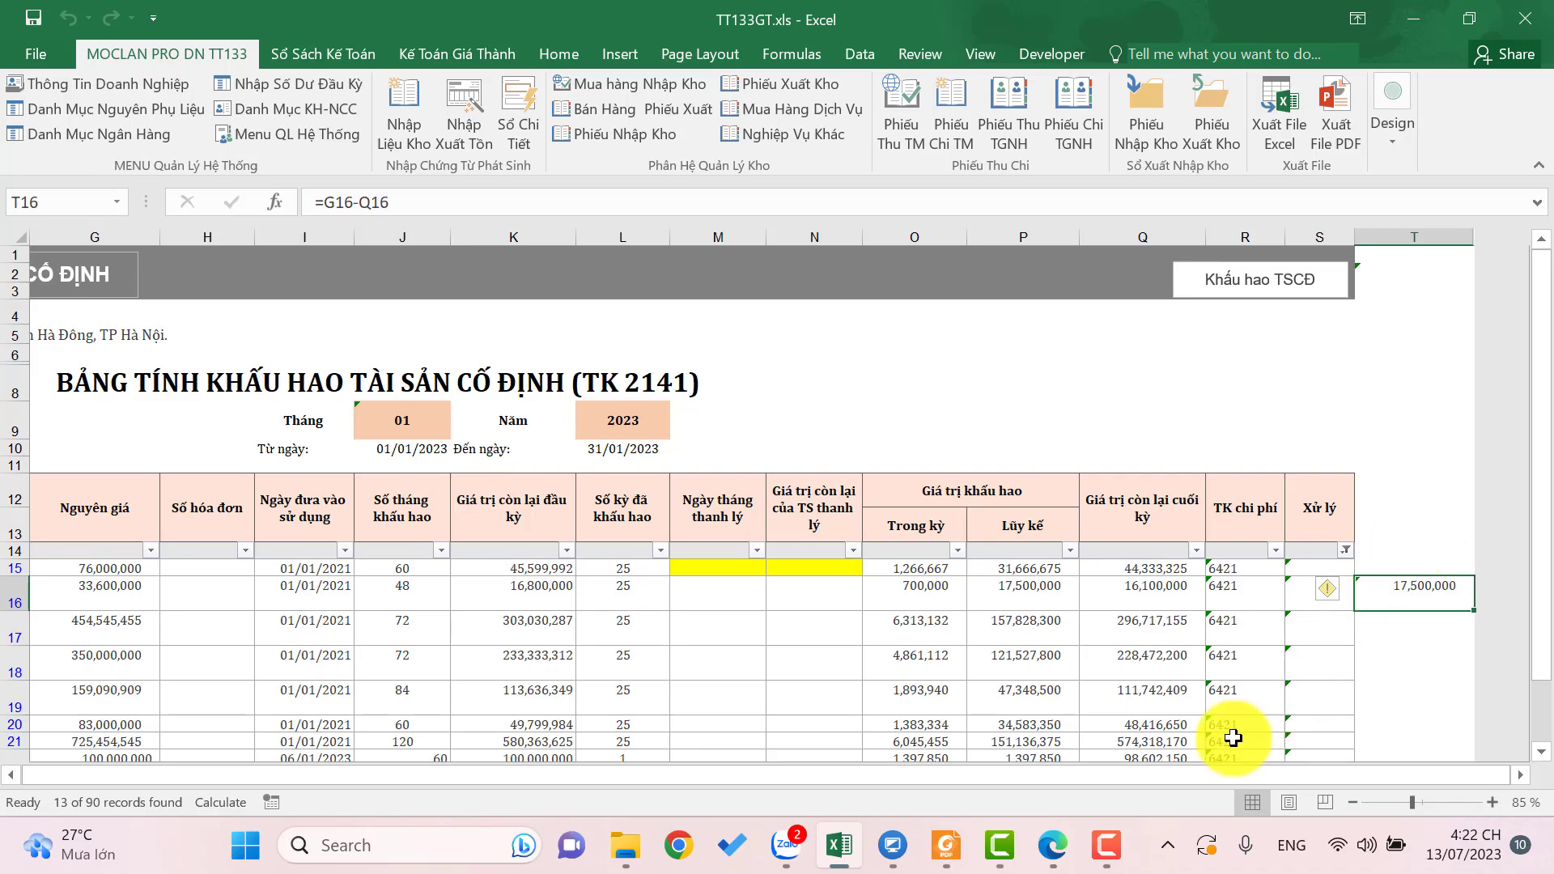
- Go back to the detailed entry sheet and check the debit account of the "Chi phí từ việc thanh lý TSCĐ" row
left_click(169, 777)
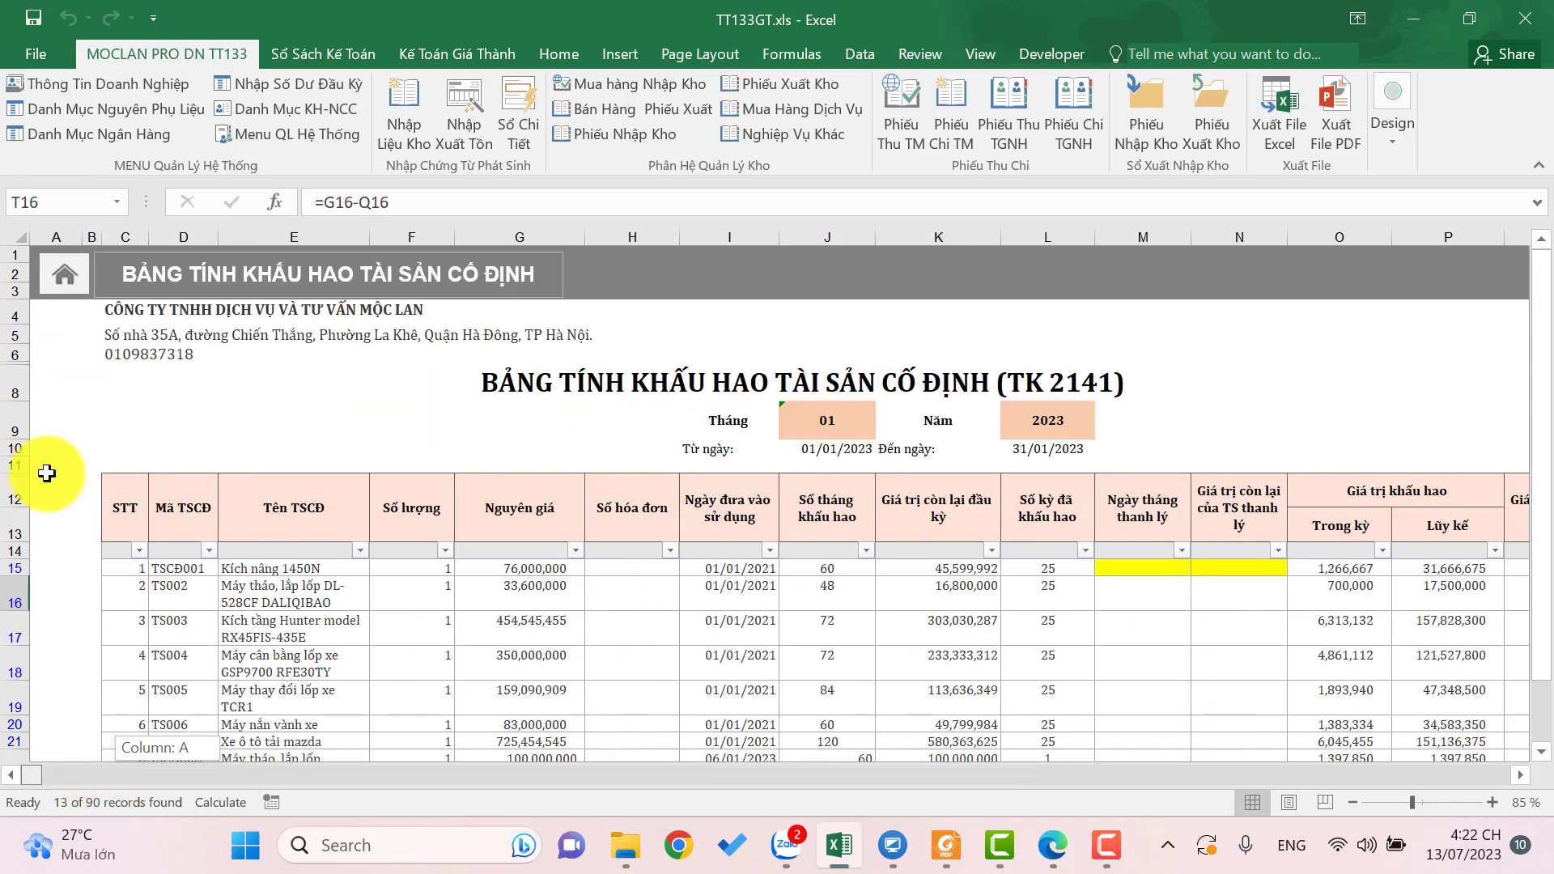
left_click(292, 135)
left_click(299, 510)
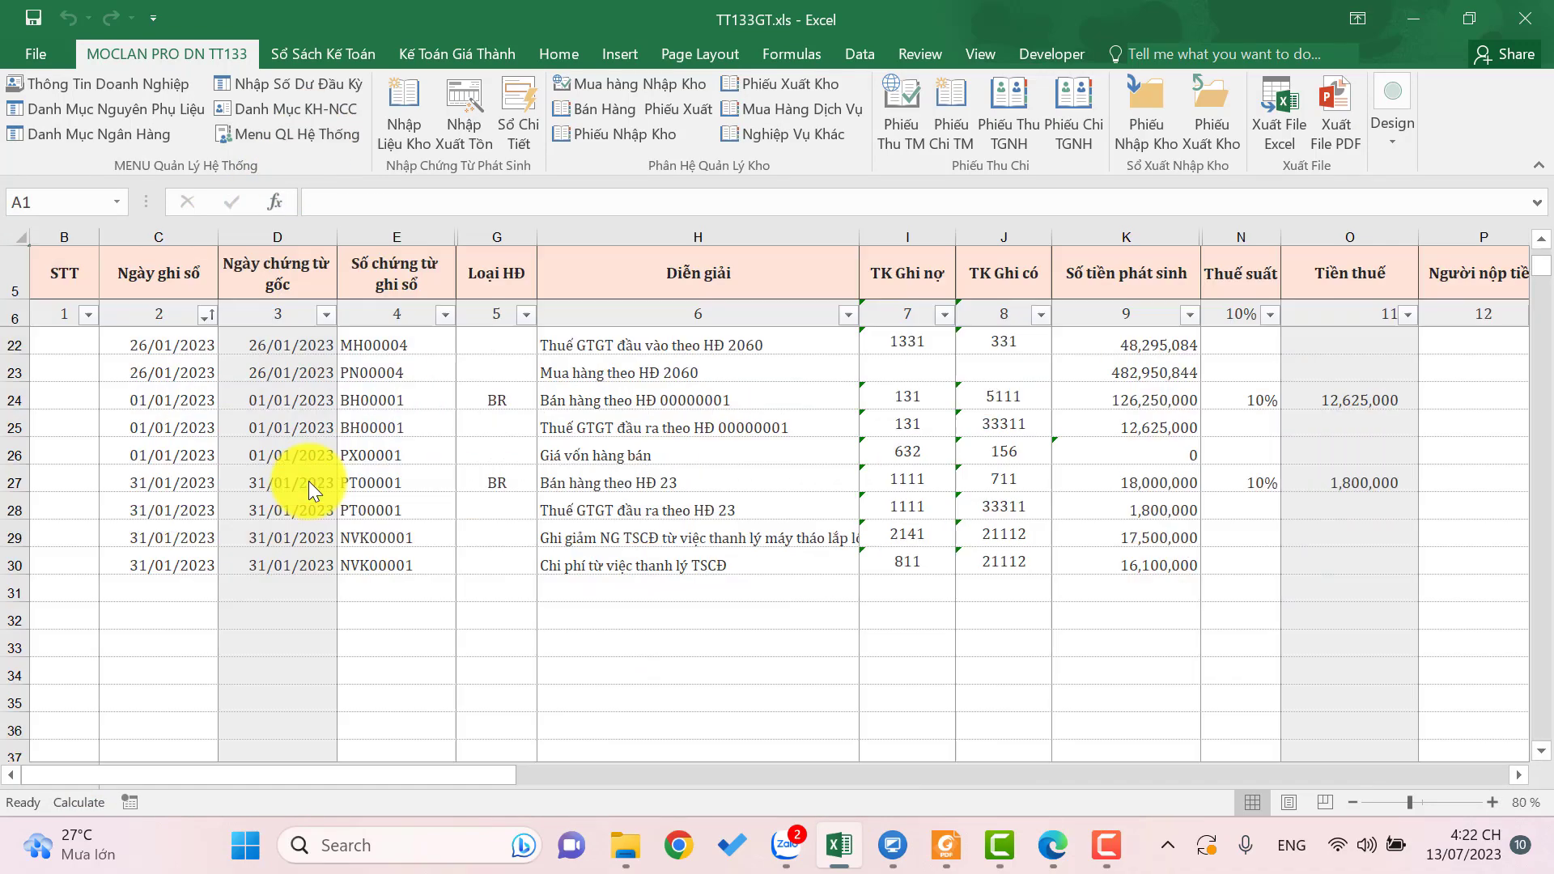
left_click(923, 579)
left_click(943, 562)
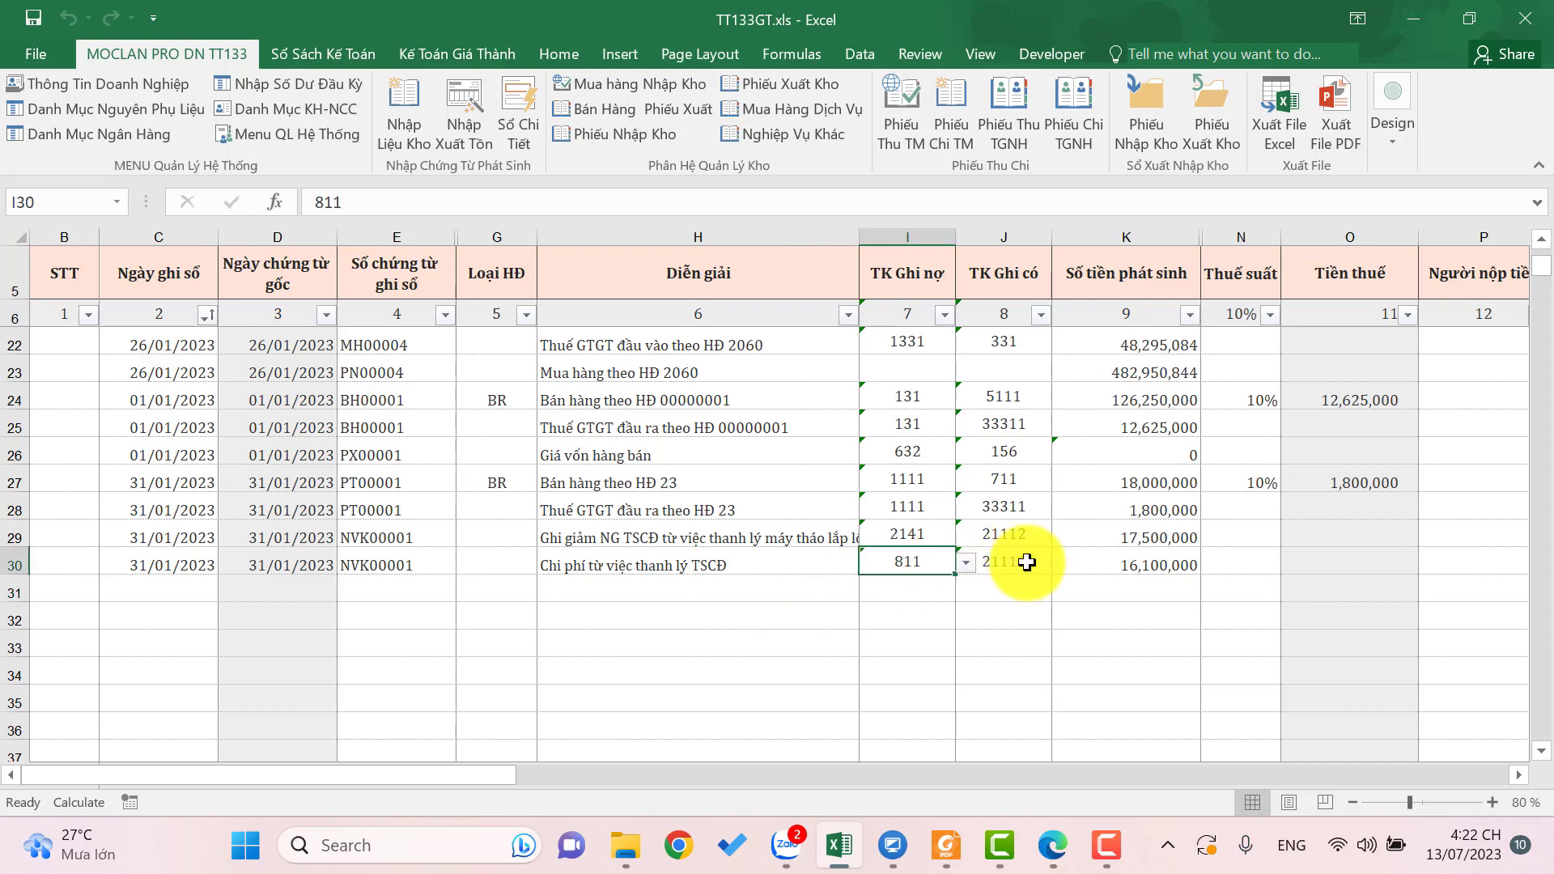
- Check the credit account of the "Chi phí từ việc thanh lý TSCĐ" row and the amounts in both NVK00001 rows
left_click(1023, 560)
scroll(1064, 686, "up", 1, "ctrl")
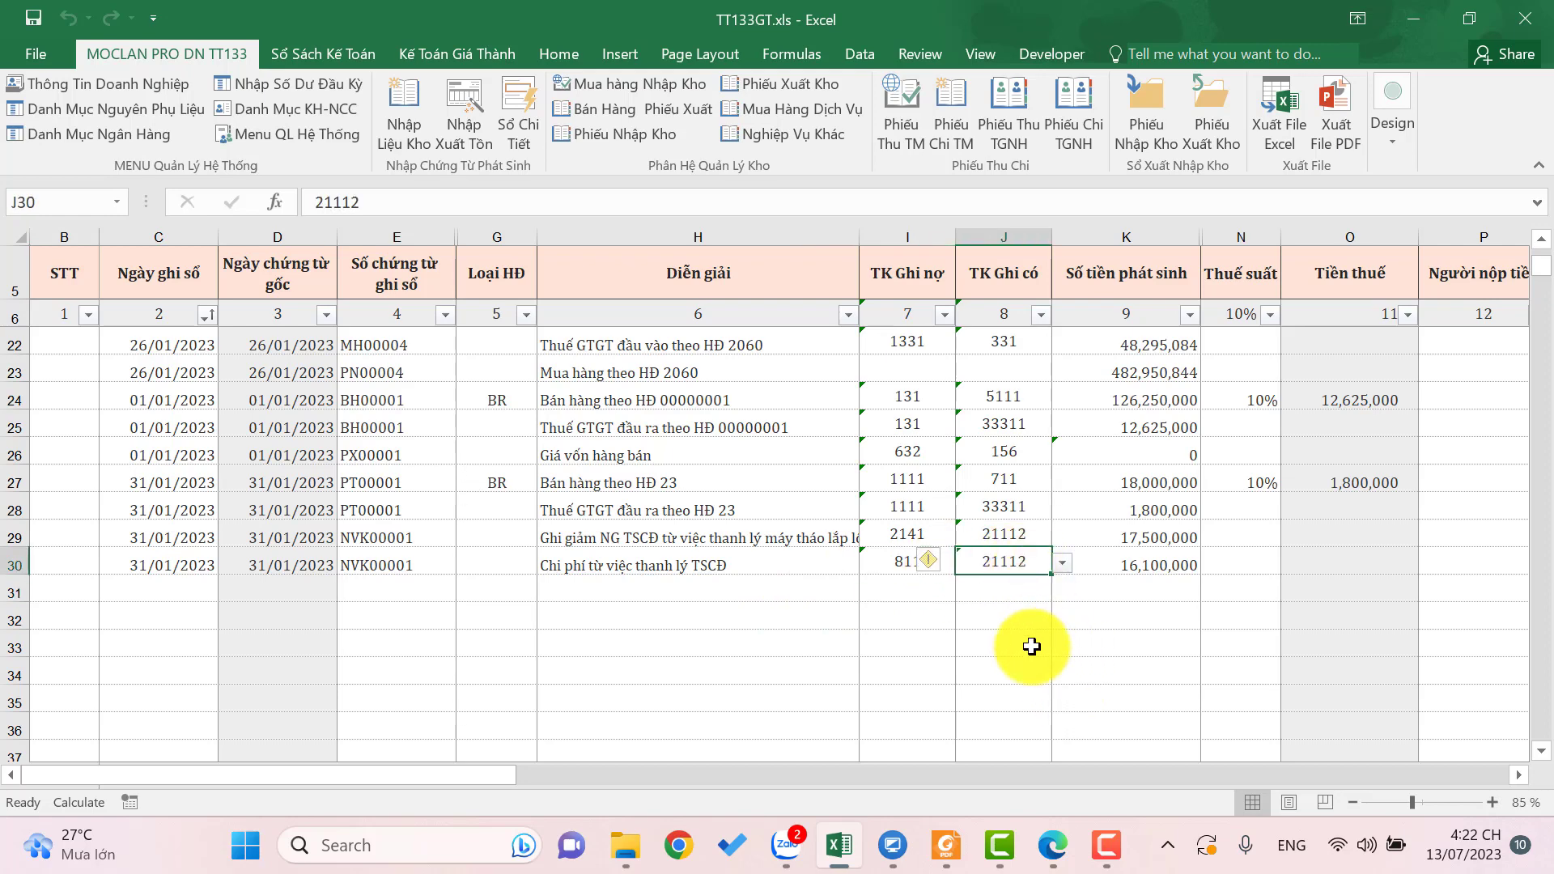
left_click(1130, 568)
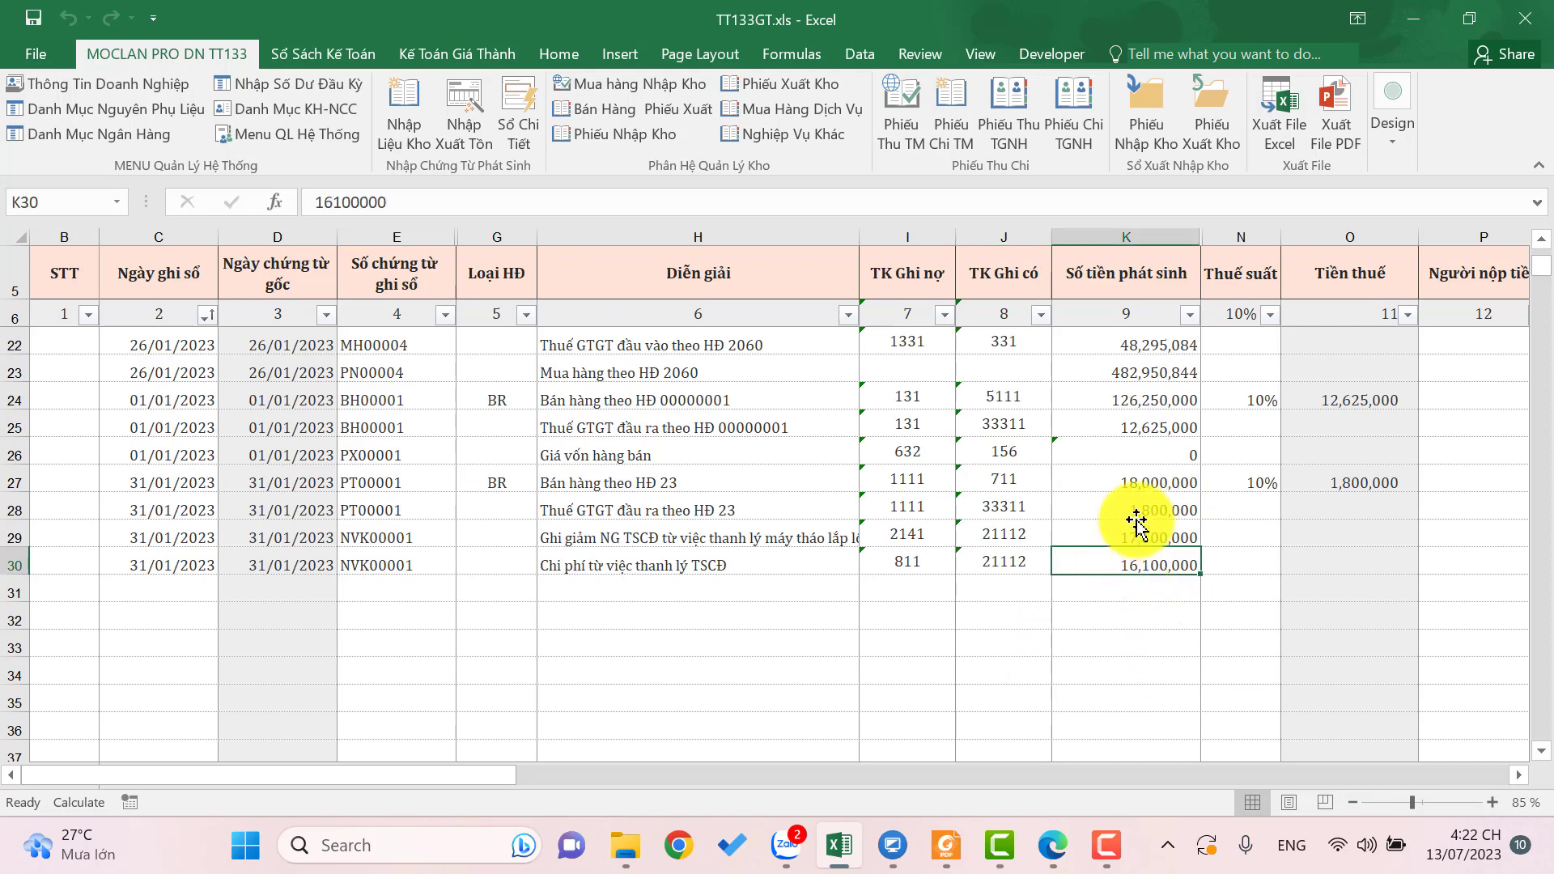
left_click(1118, 530)
left_click(1095, 569)
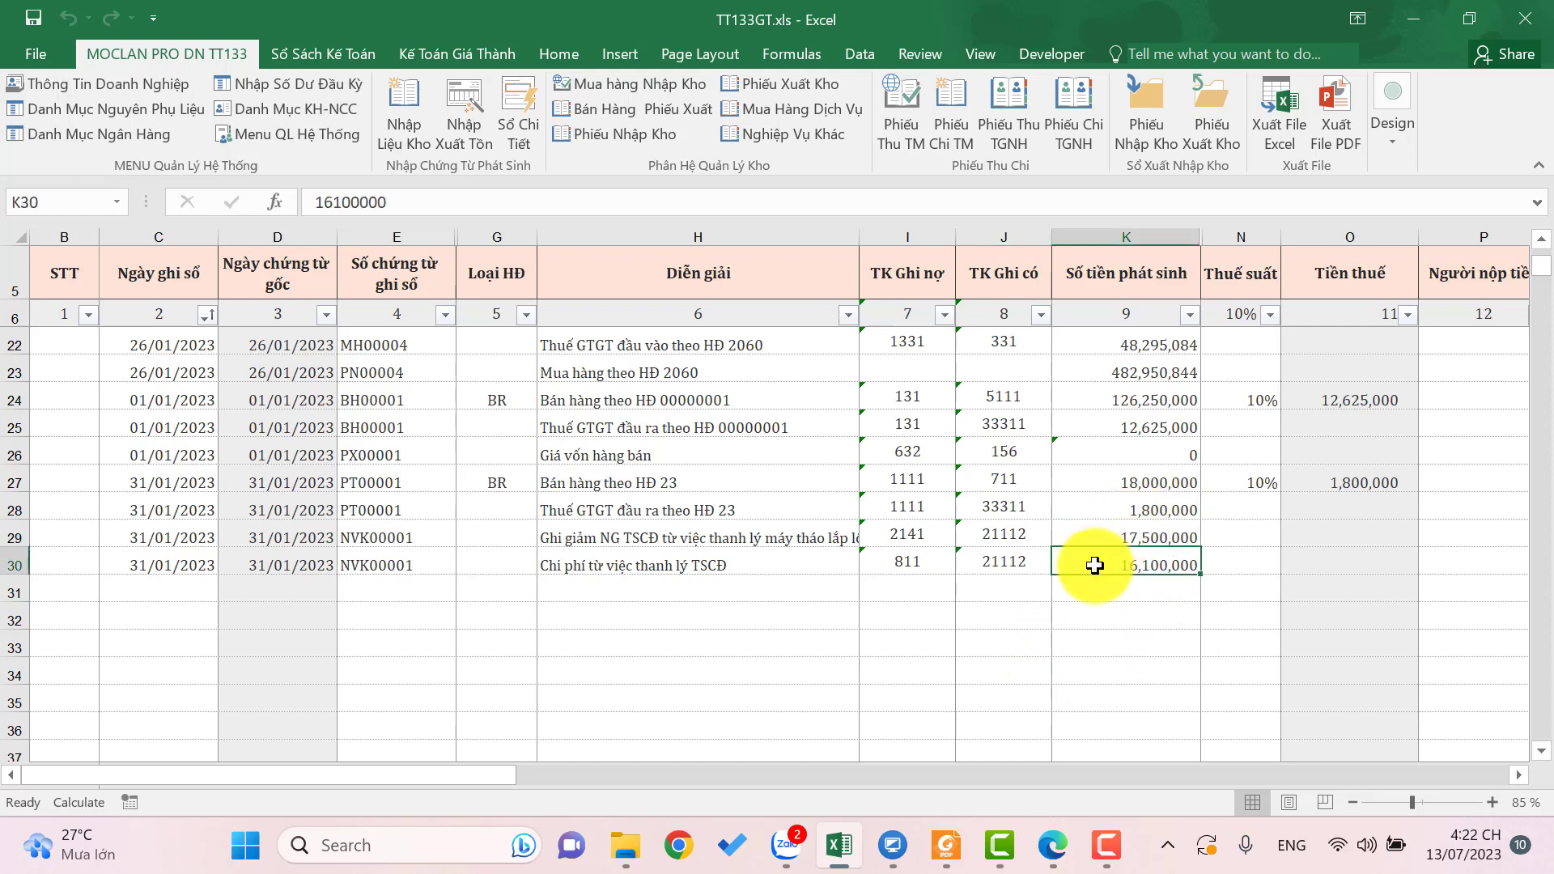
- Open the fixed asset depreciation table and enter 31/01/2023 as the disposal date of TS002
left_click(317, 143)
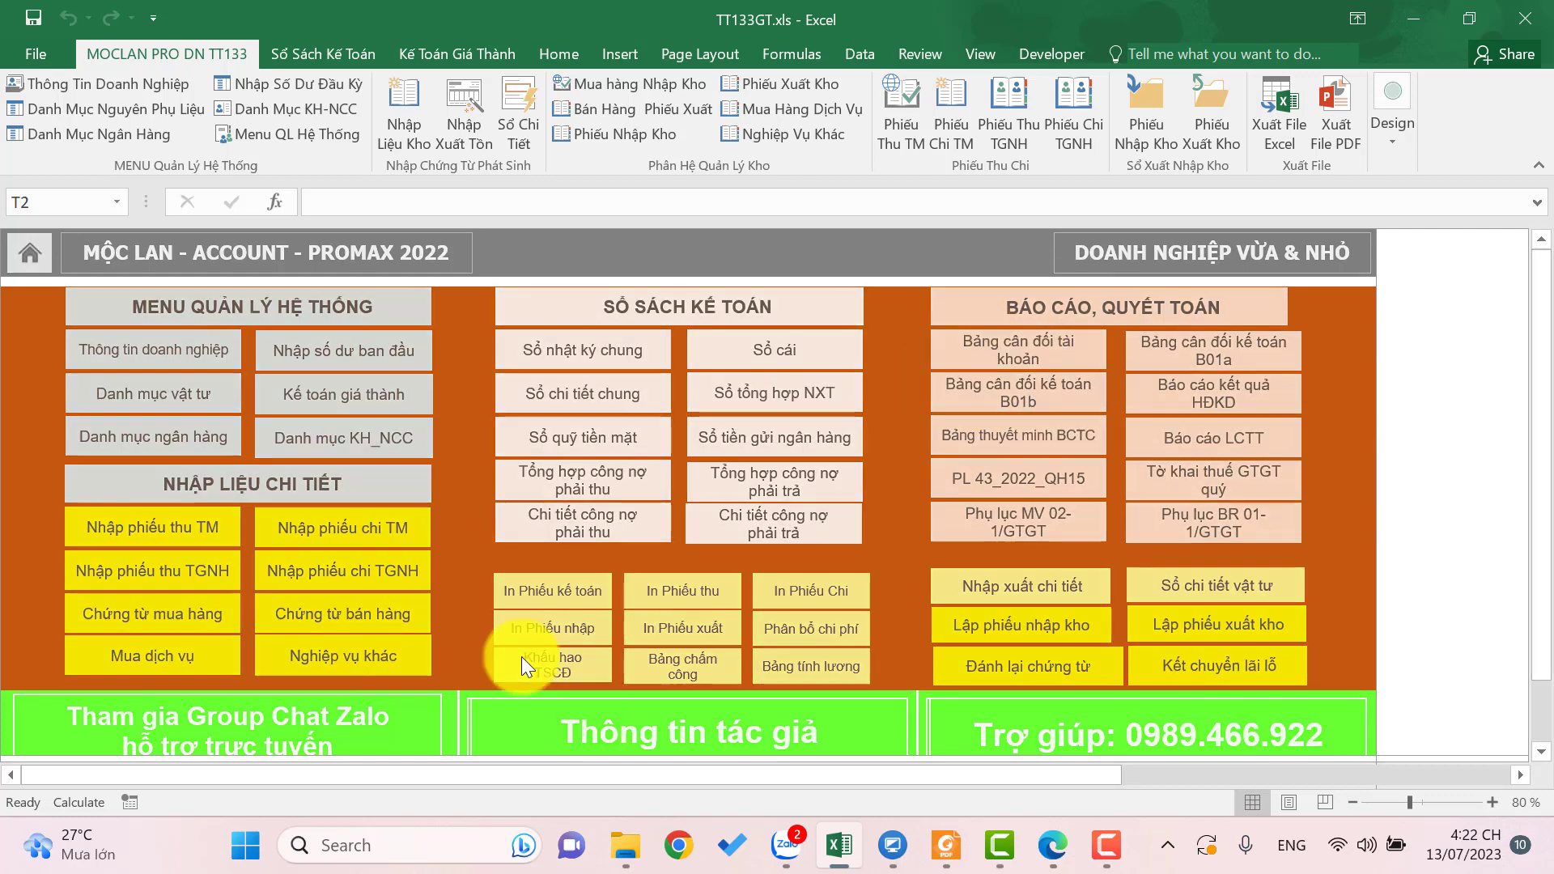
left_click(521, 657)
left_click(1172, 603)
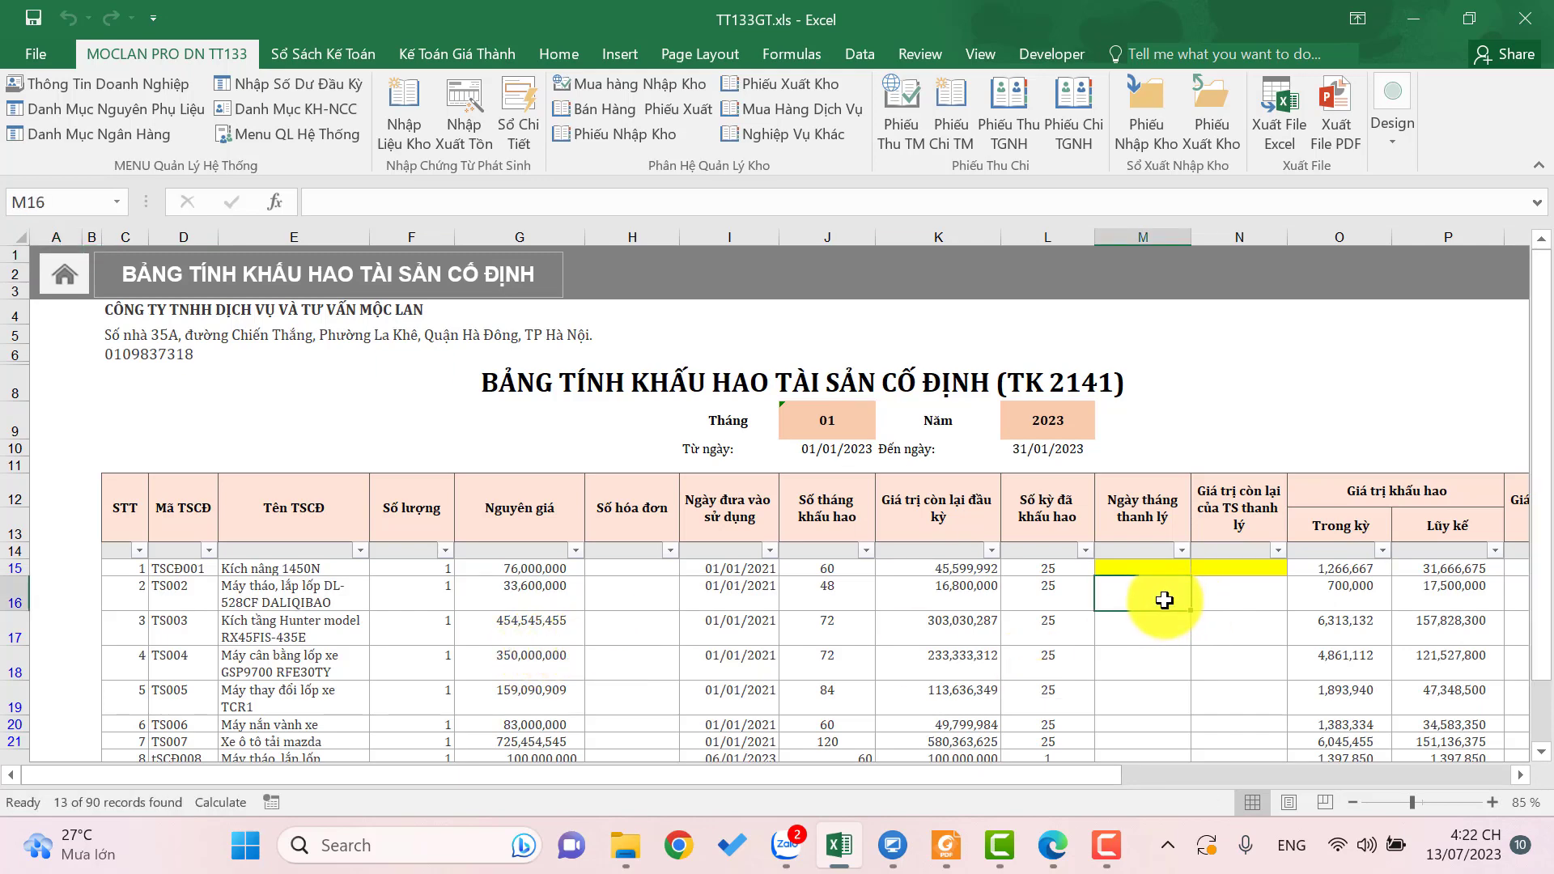
type("31/01/")
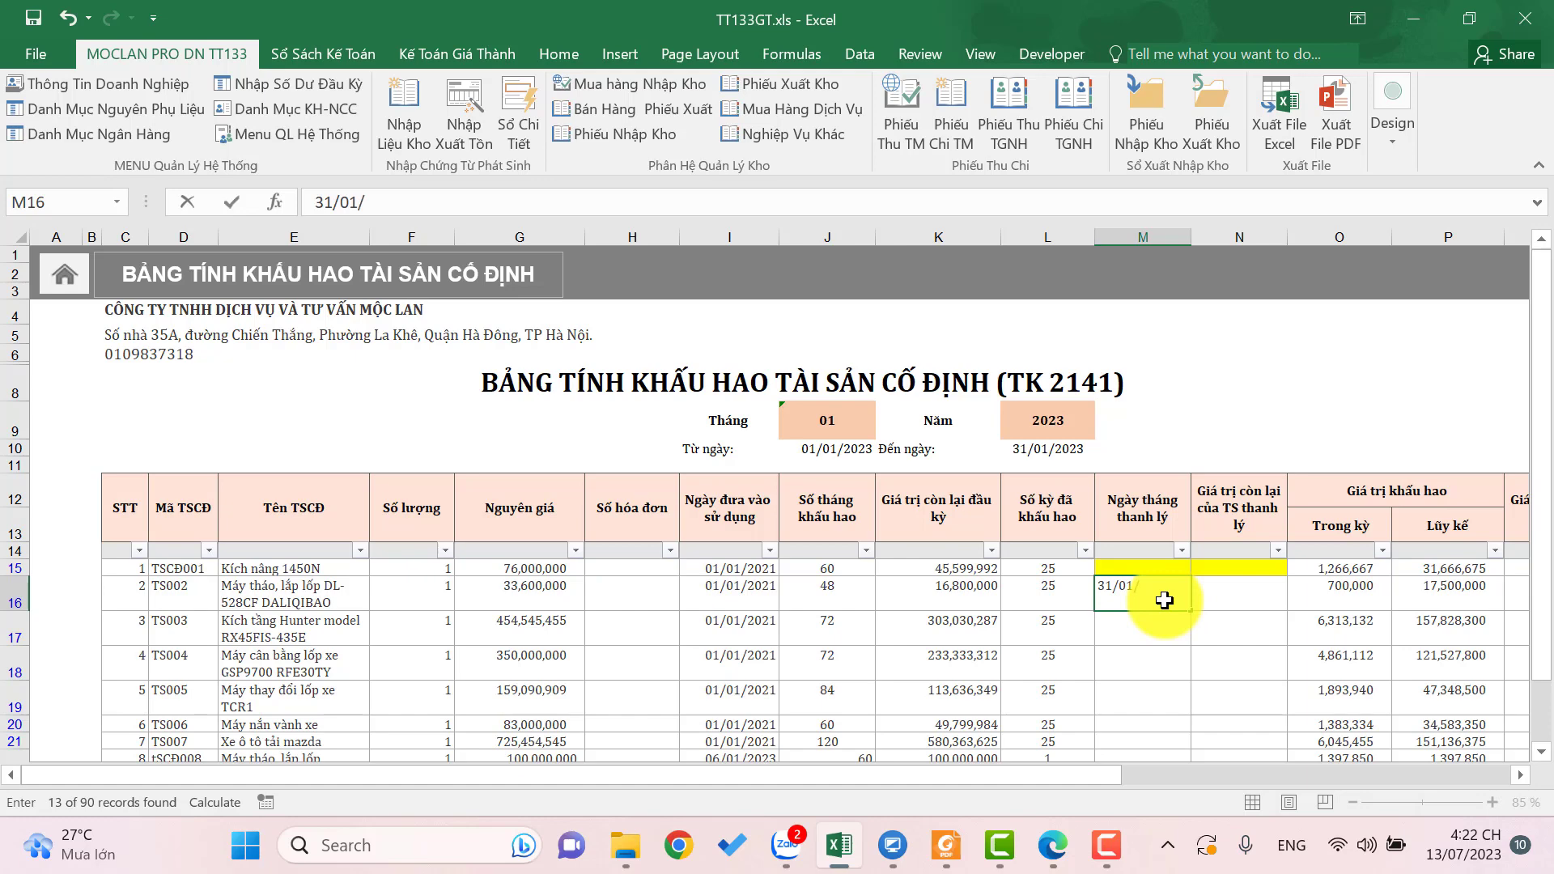
type("2023")
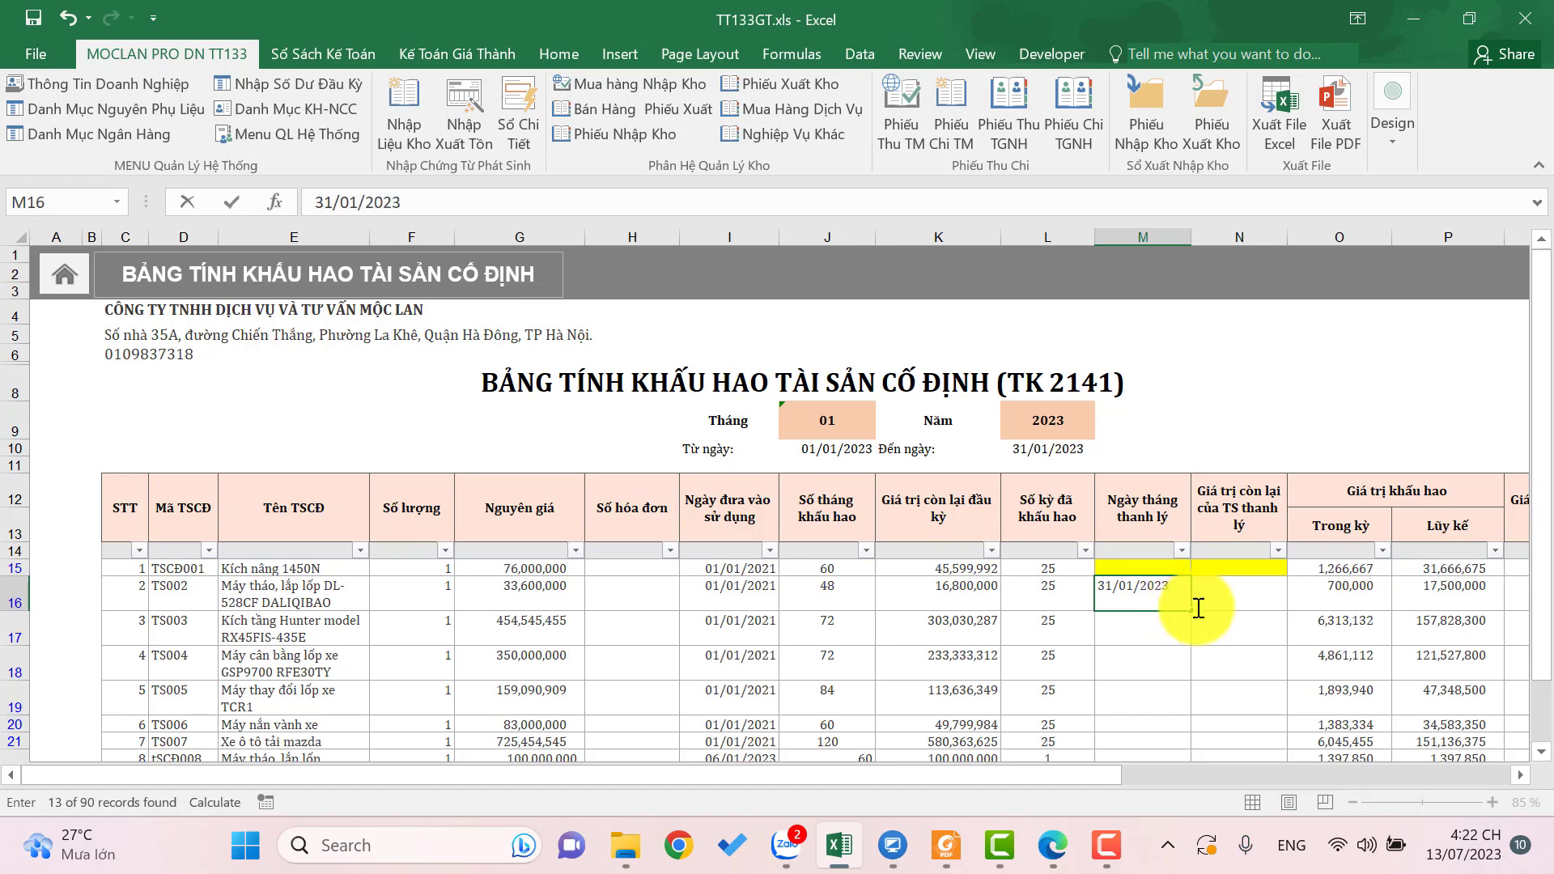
key("Return")
- Format the whole disposal date column M with the Date number category
left_click(1144, 236)
right_click(1144, 234)
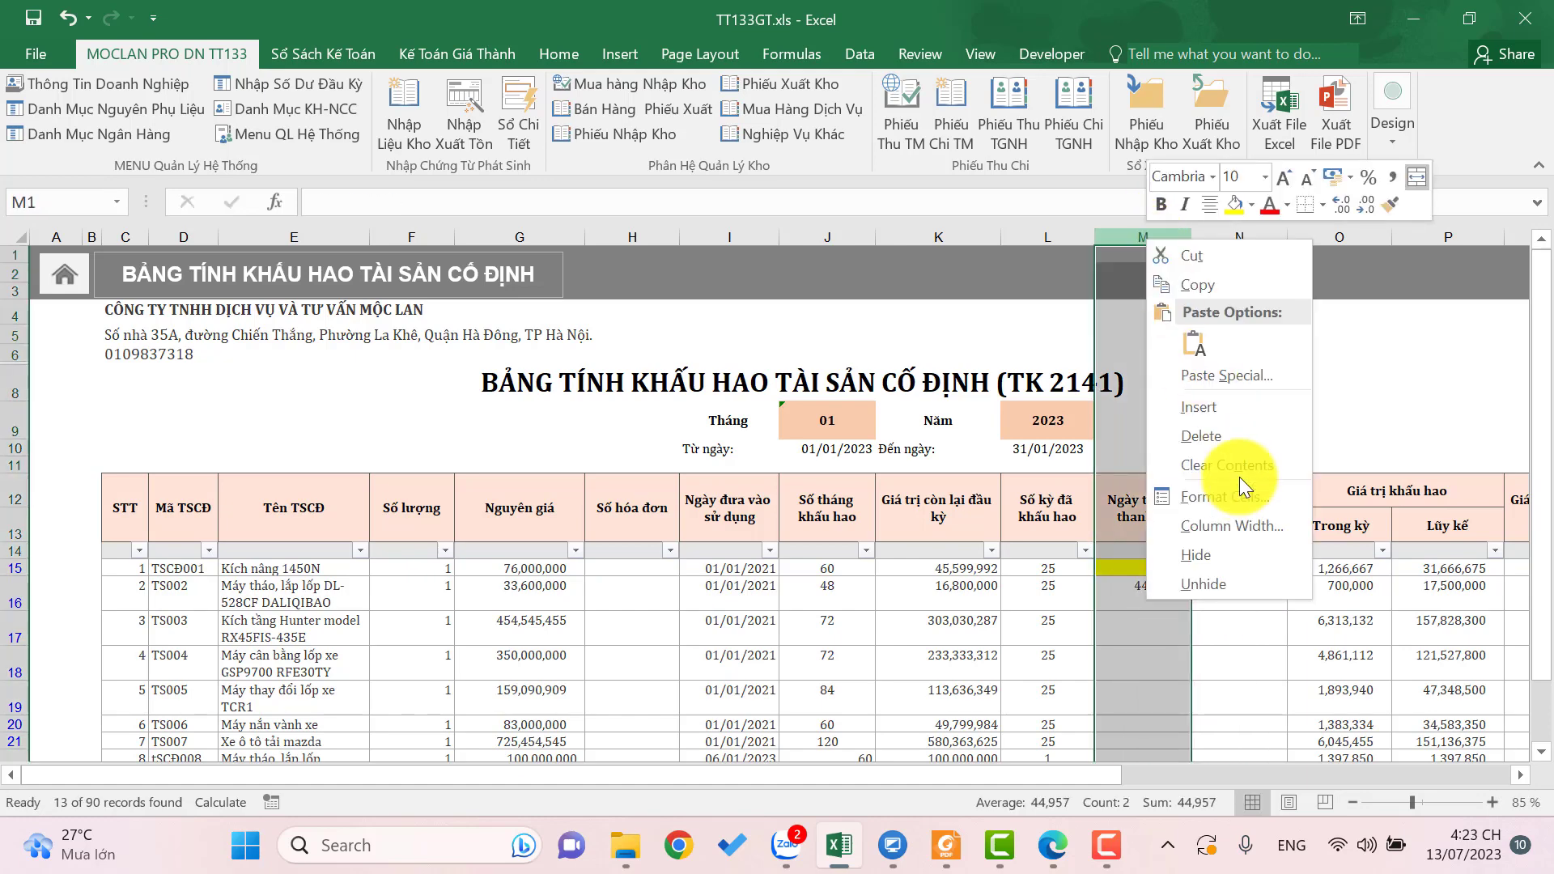
left_click(1237, 504)
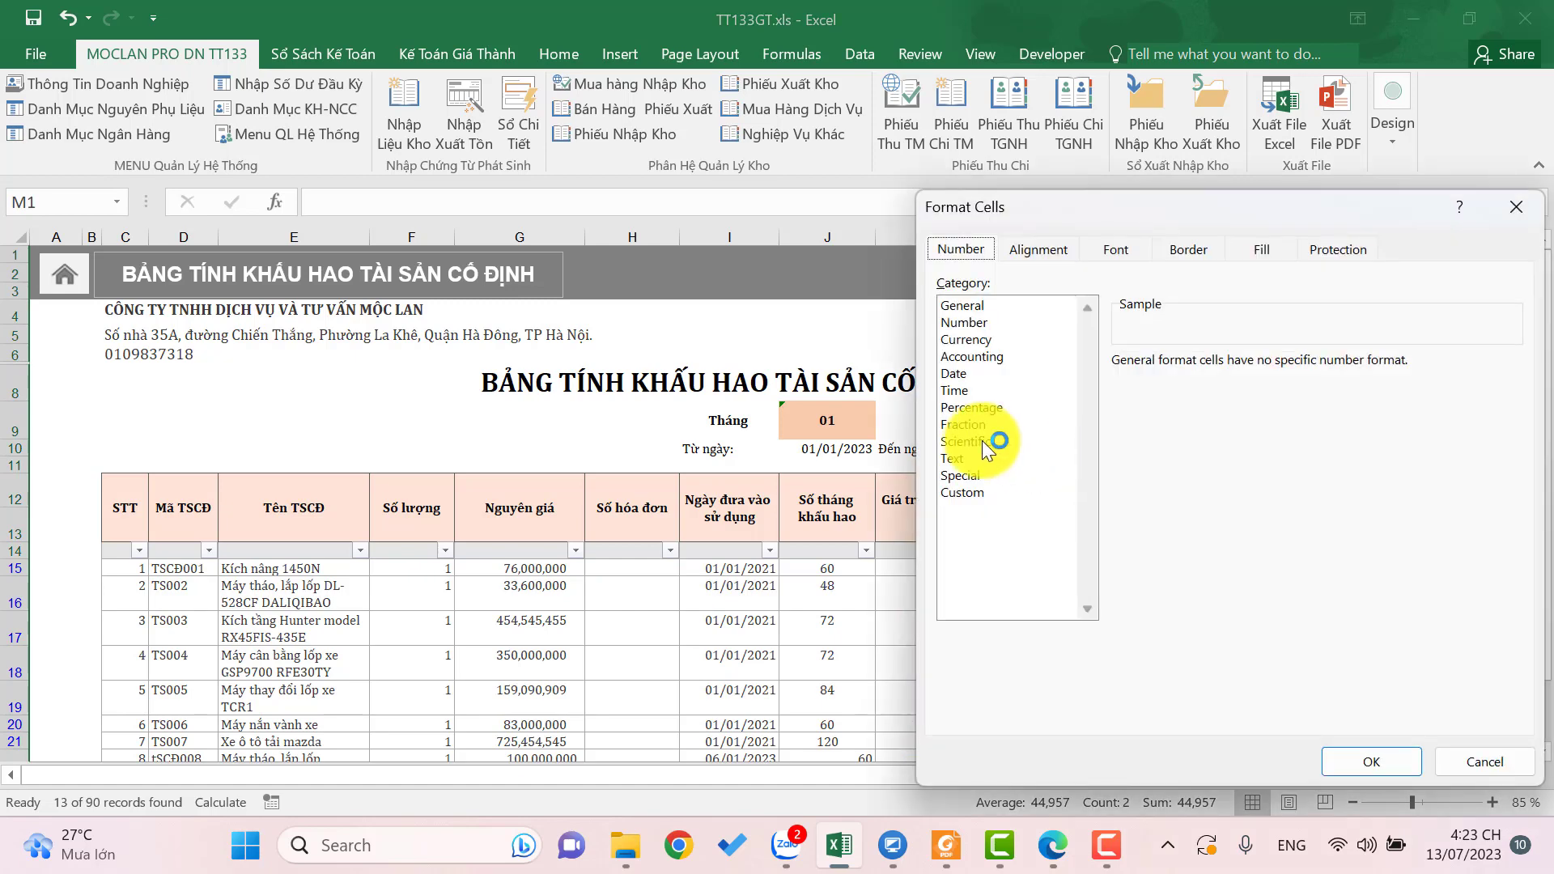
left_click(959, 374)
left_click(1369, 761)
- Enter 16,100,000 as the remaining value of the disposed asset for TS002 in cell N16
scroll(1359, 789, "right", 3)
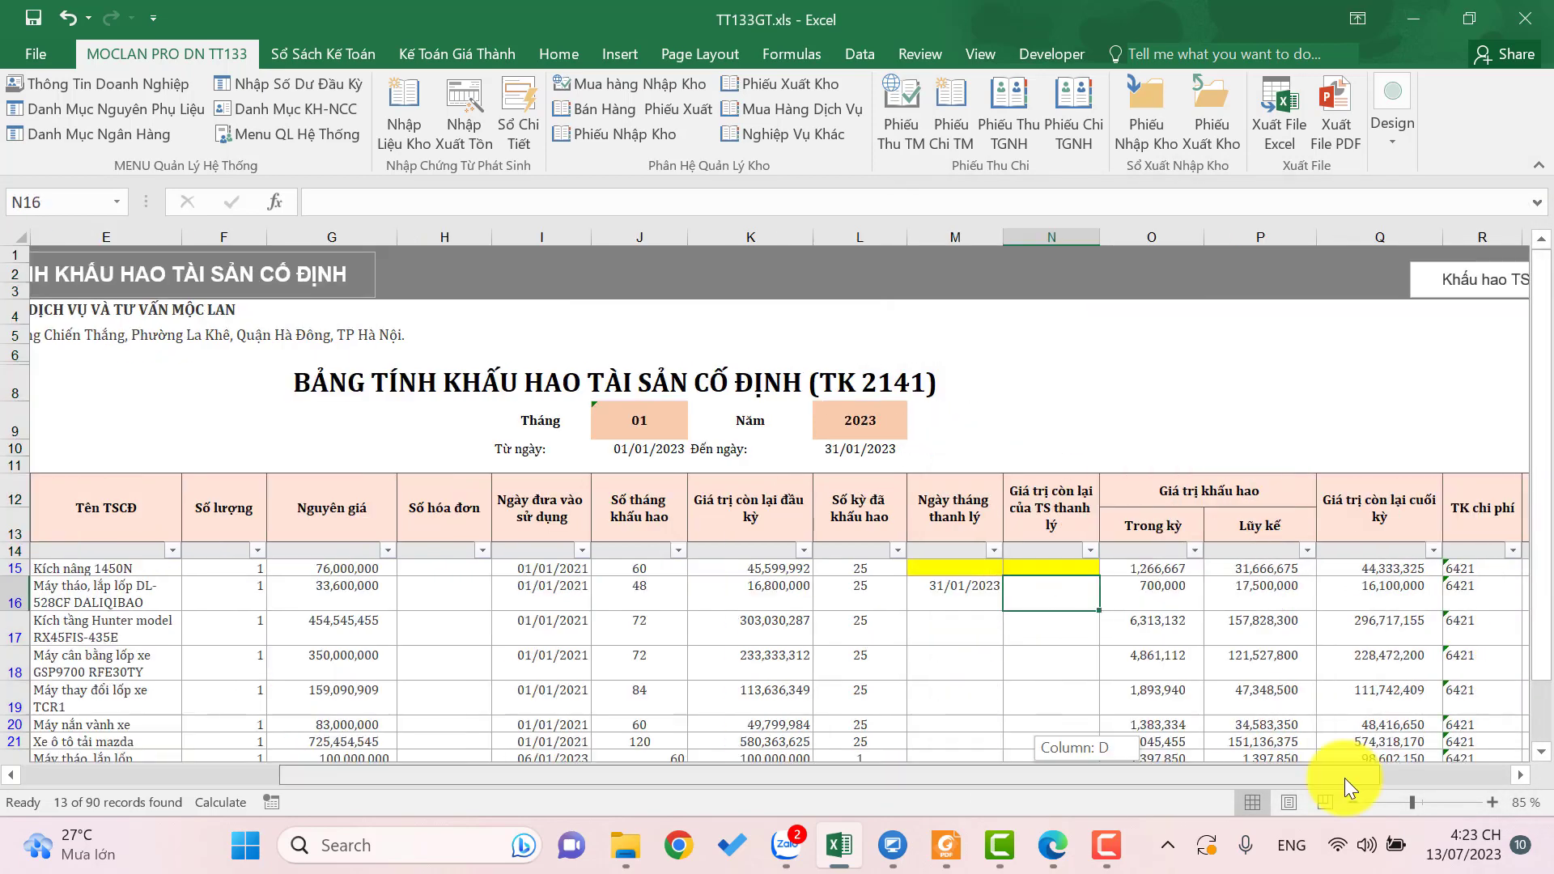
left_click(1070, 594)
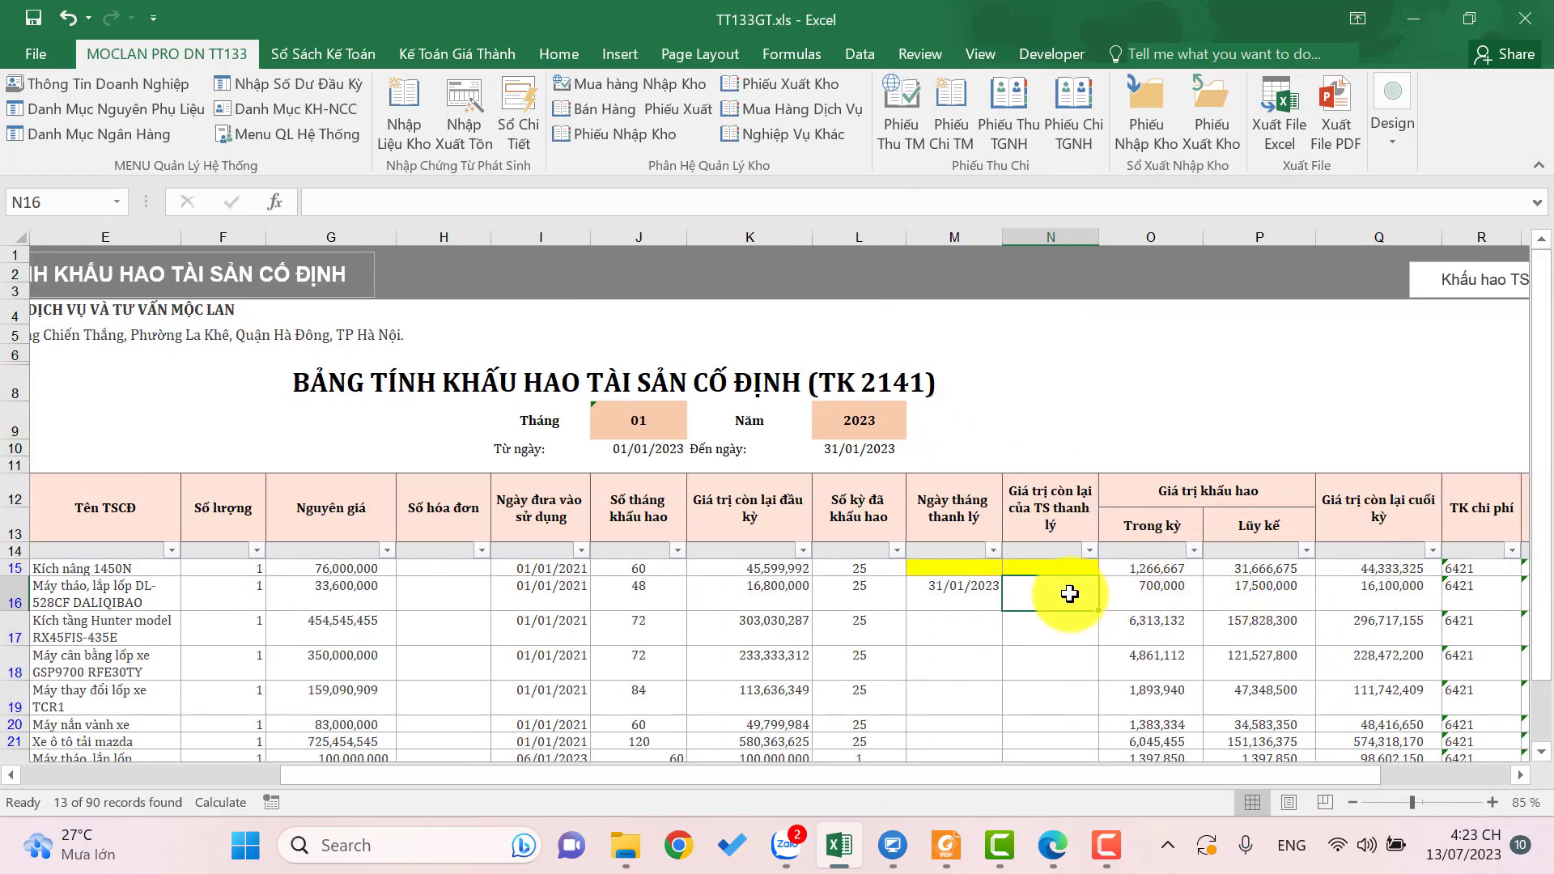
type("1")
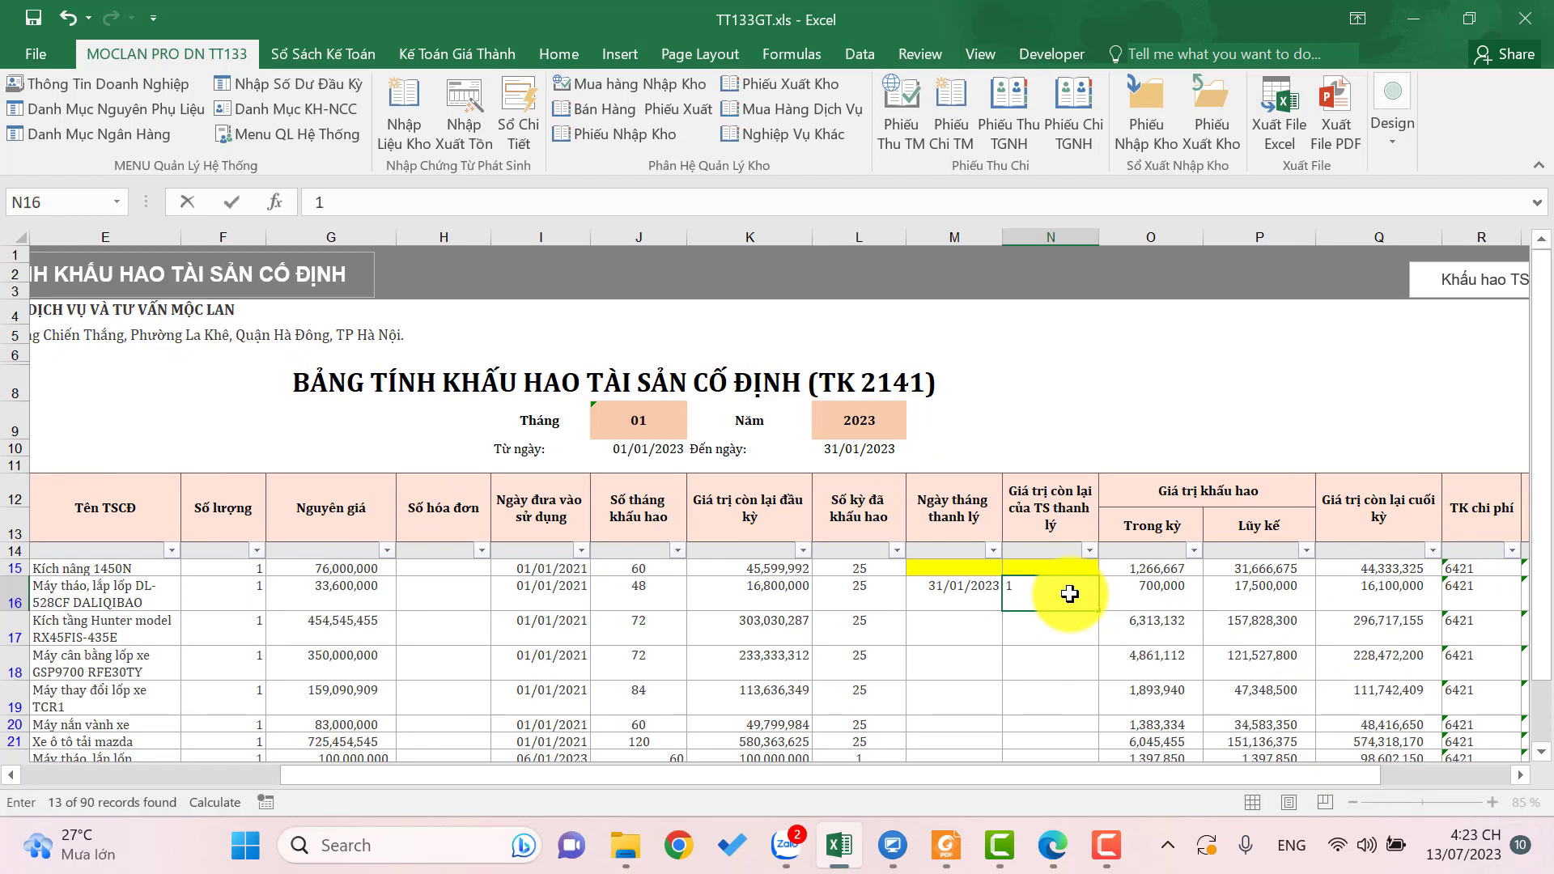
type("6,100,000")
key("Return")
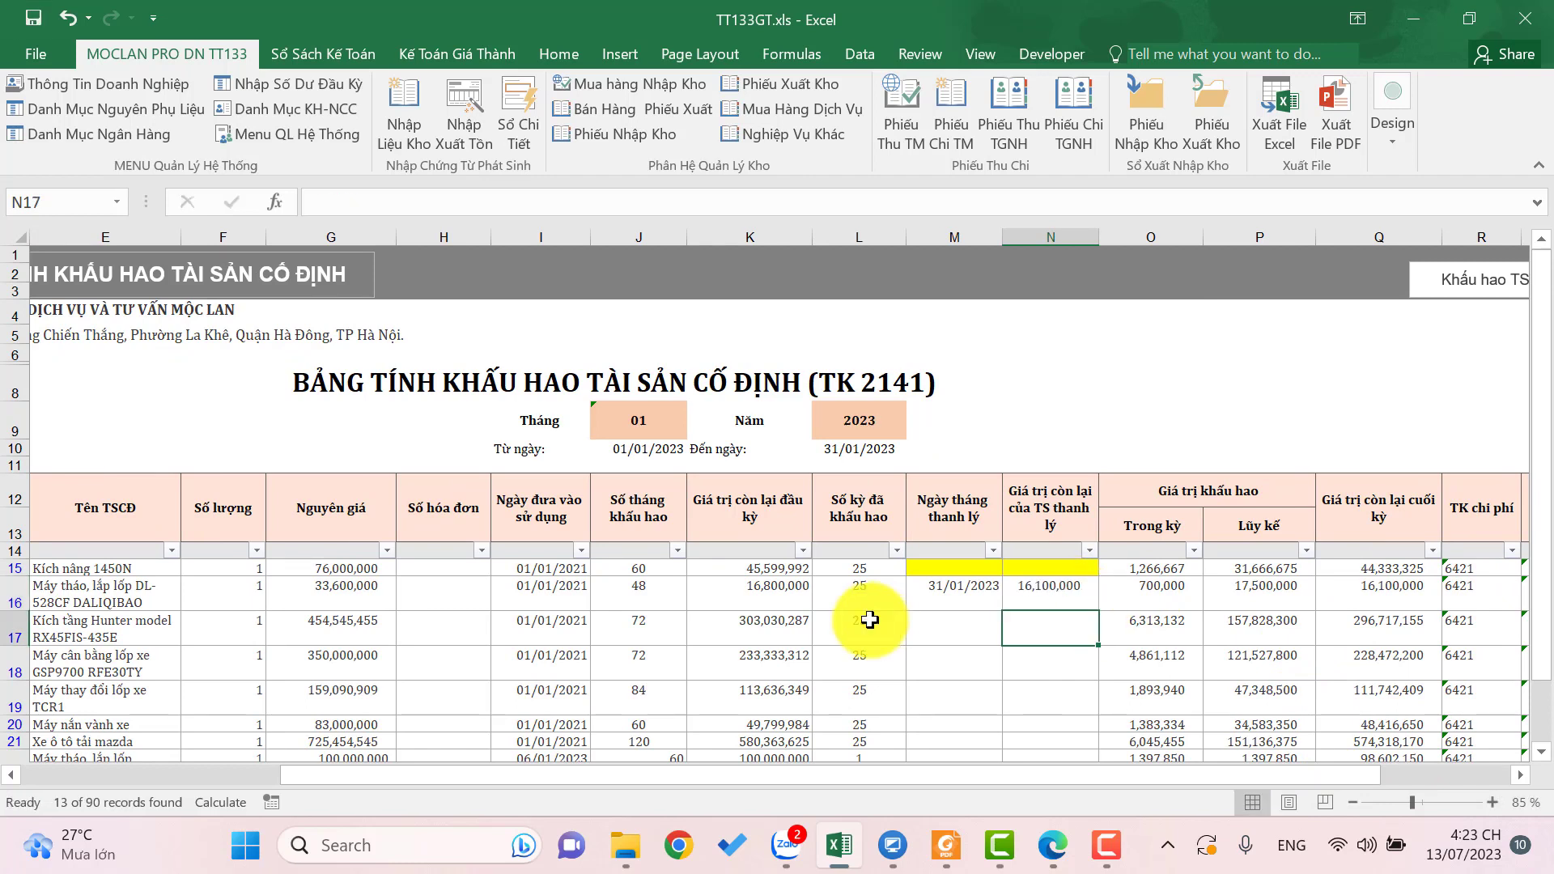
- Return to the system management menu from the depreciation table
left_click(639, 683)
left_click(272, 144)
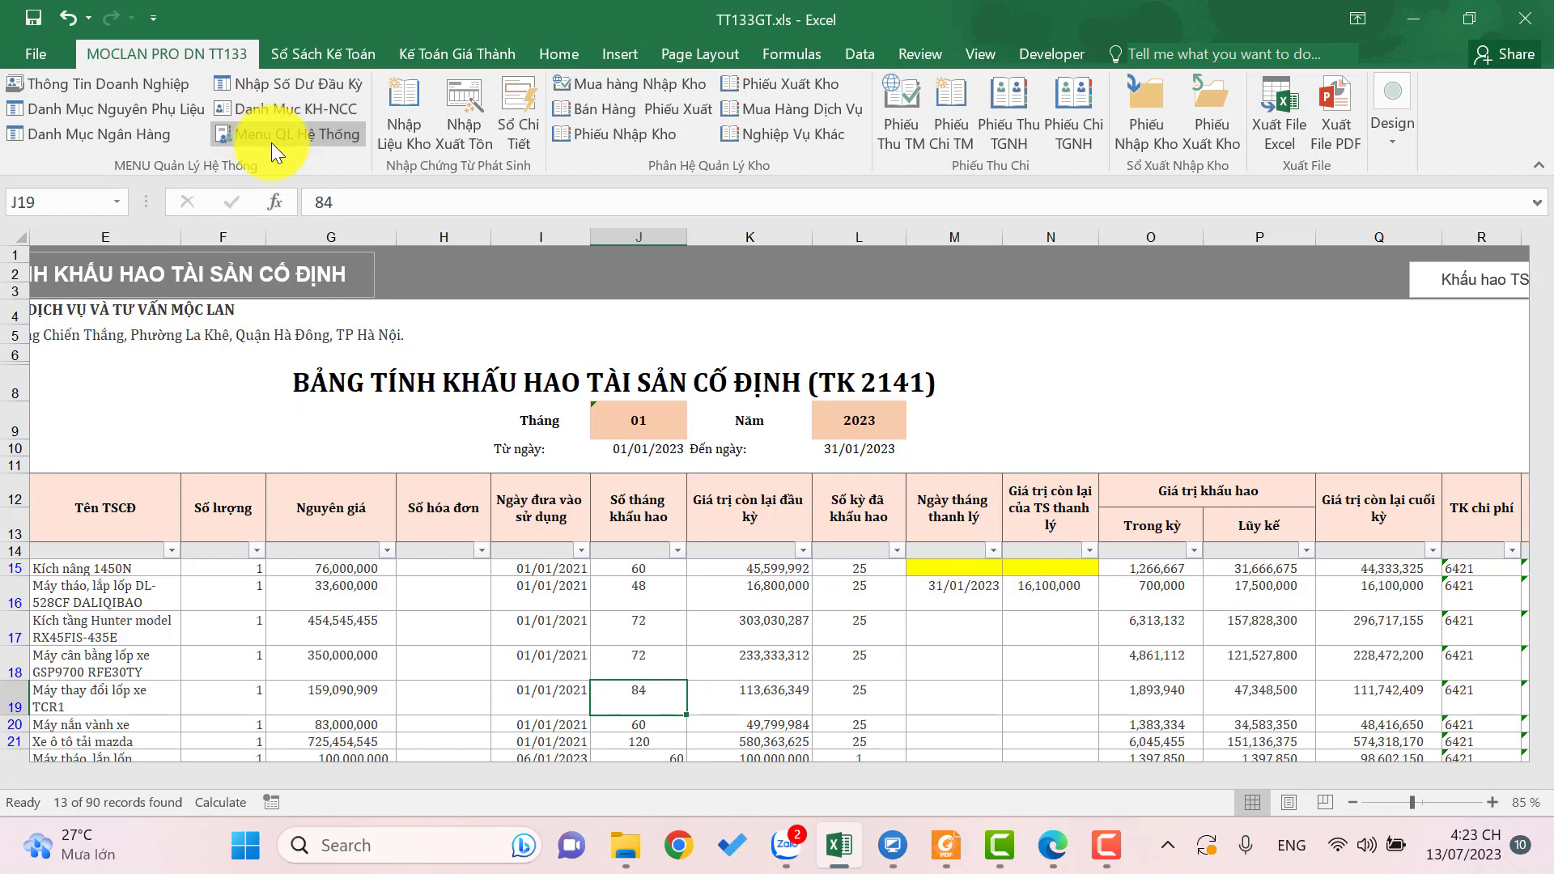